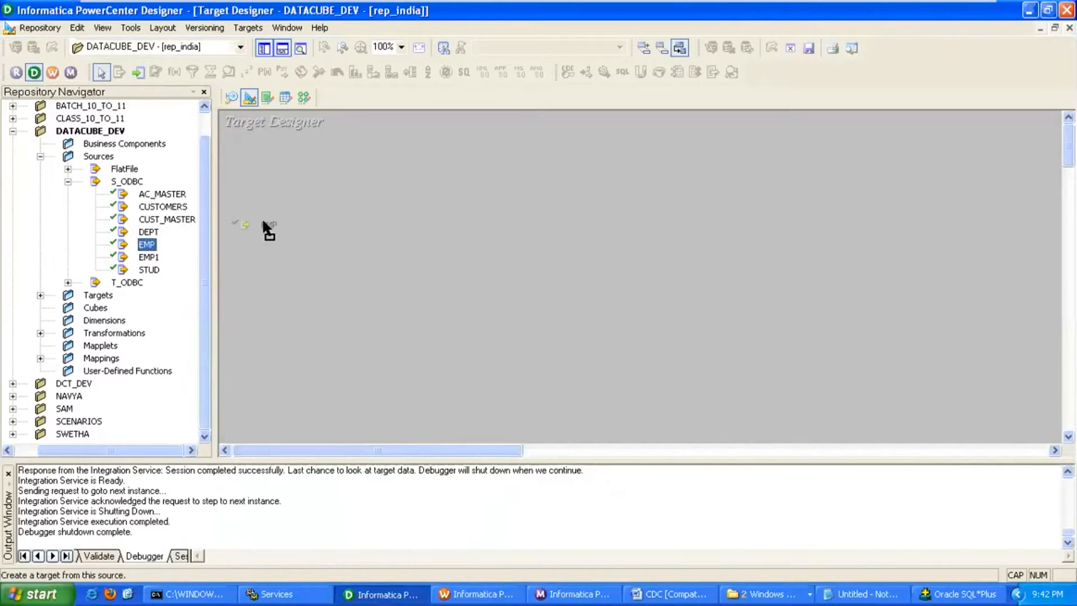
Replace the EMP target definition and rename the table to EMP_FIRST_HALF_RECORDS.
click(657, 282)
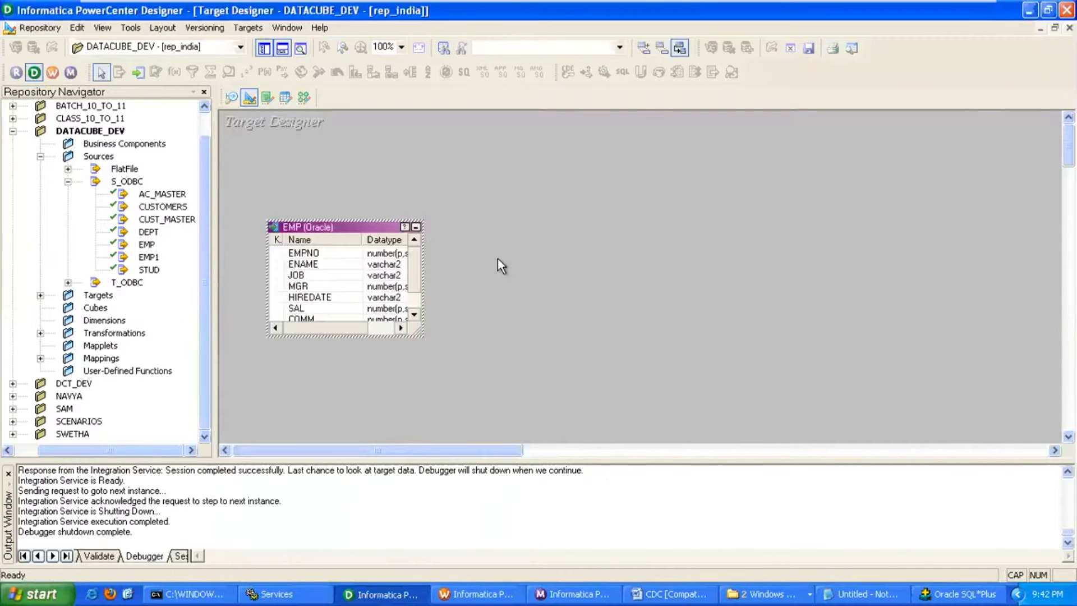
double_click(370, 230)
click(717, 163)
click(418, 317)
text(_FIRST_HALF_RECORDS)
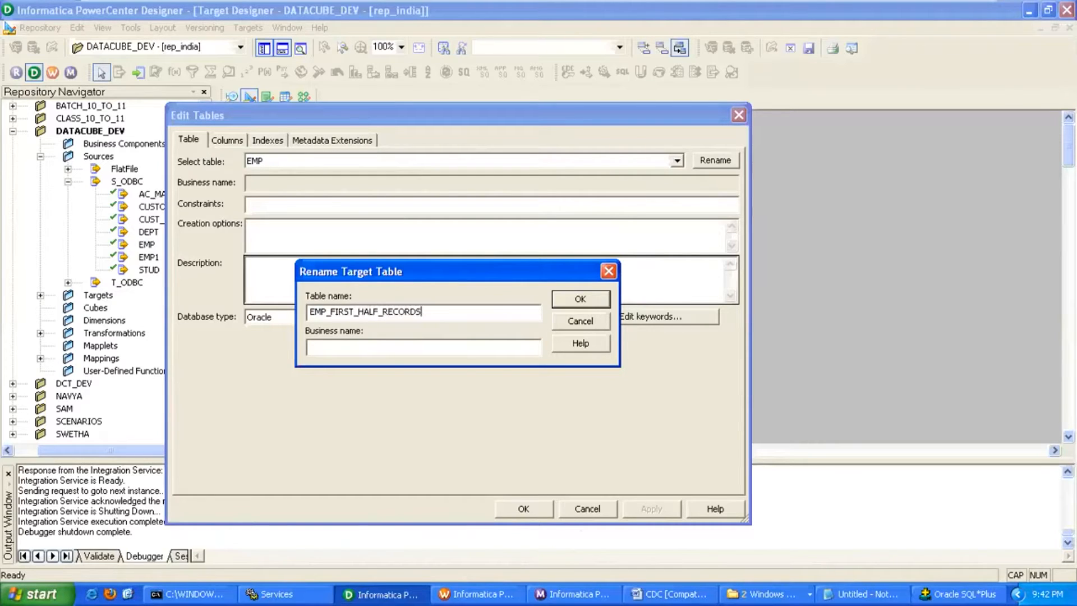
drag(326, 311, 469, 314)
click(568, 297)
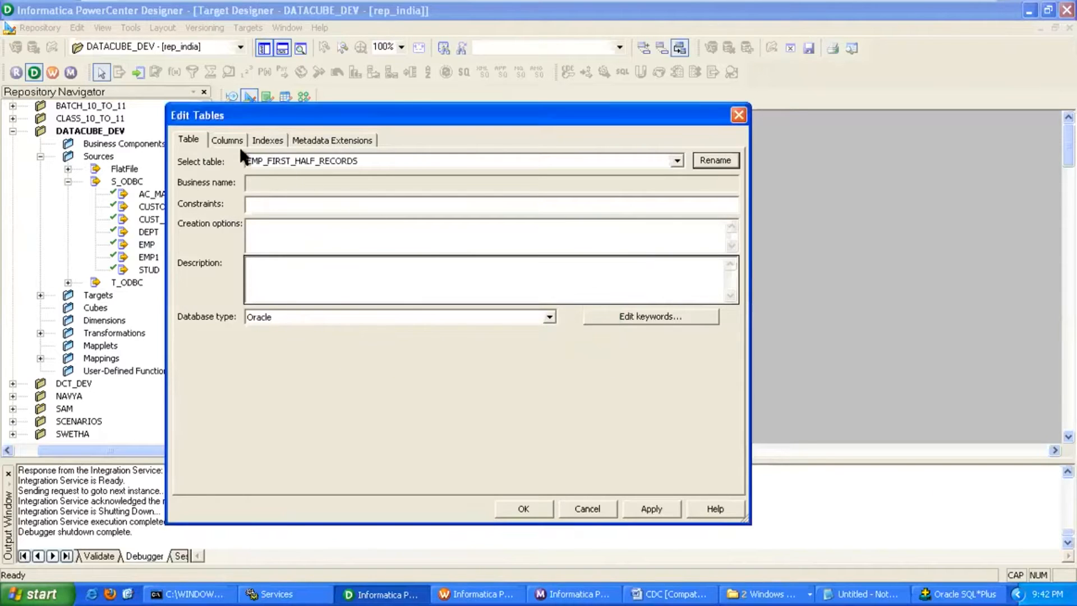
Delete the MGR, HIREDATE and COMM columns and move DEPTNO to the first row.
click(239, 144)
click(202, 297)
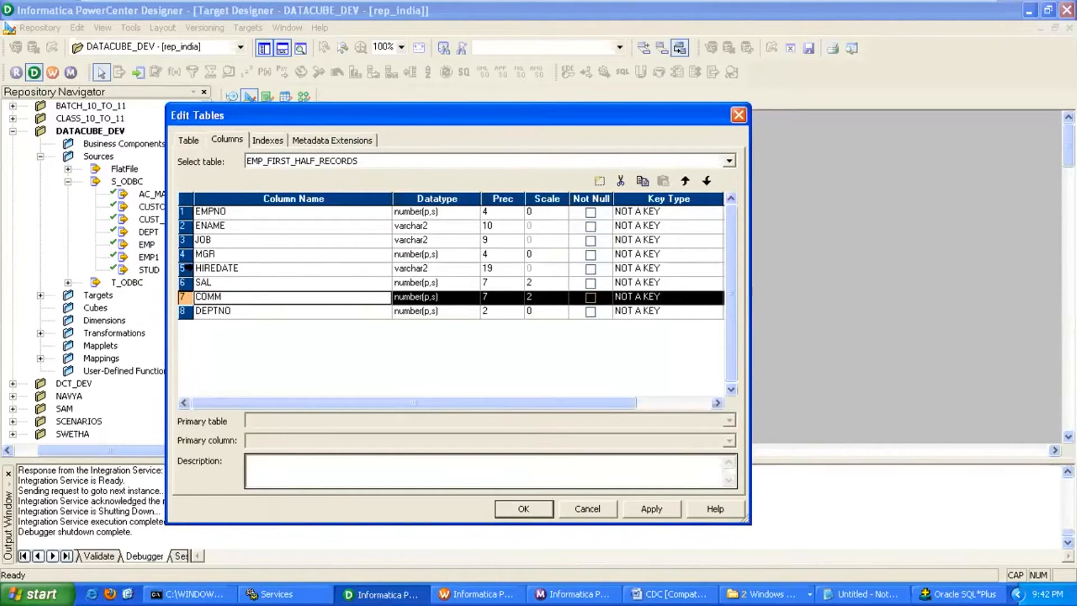
ctrl+click(190, 268)
ctrl+click(190, 254)
click(620, 180)
click(684, 180)
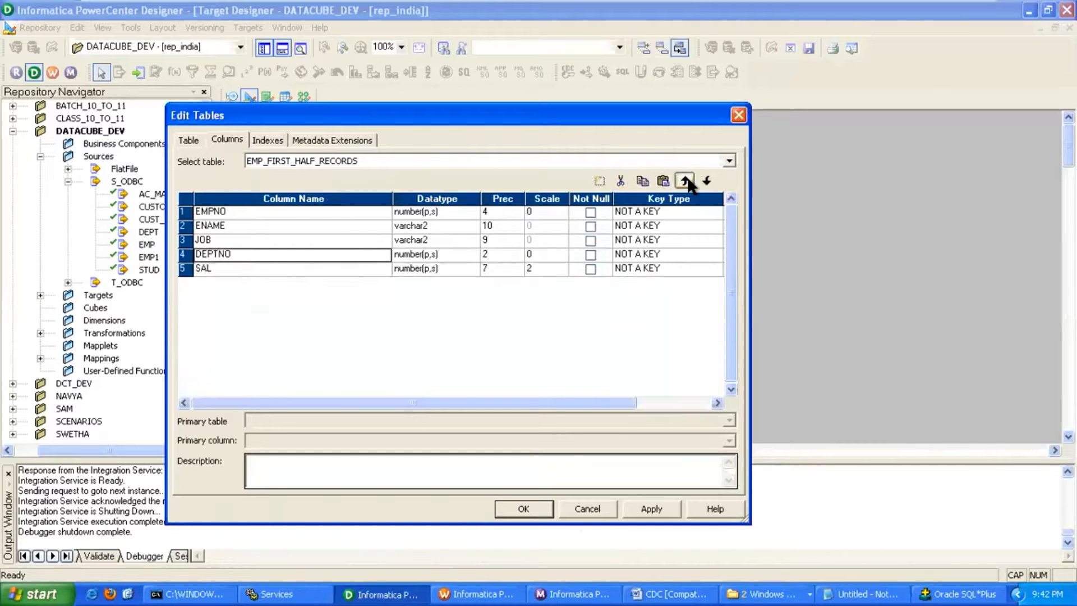
click(685, 180)
click(685, 180)
click(685, 180)
click(544, 508)
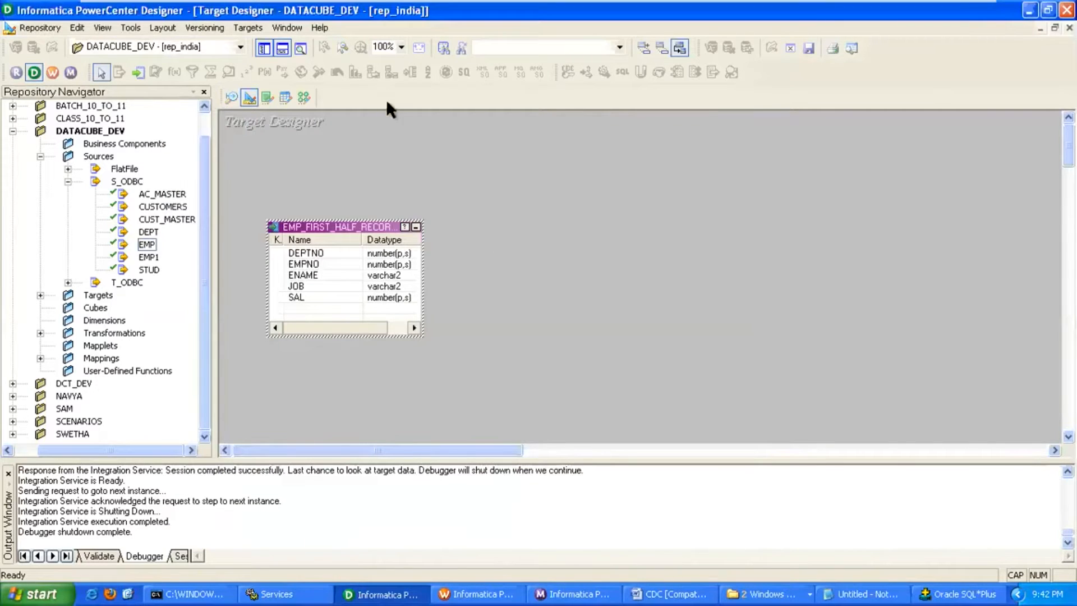
Generate and execute the target's create-table SQL, overwriting MKTABLES.SQL, then go to the Mapping Designer.
click(248, 27)
click(363, 312)
click(738, 346)
click(678, 312)
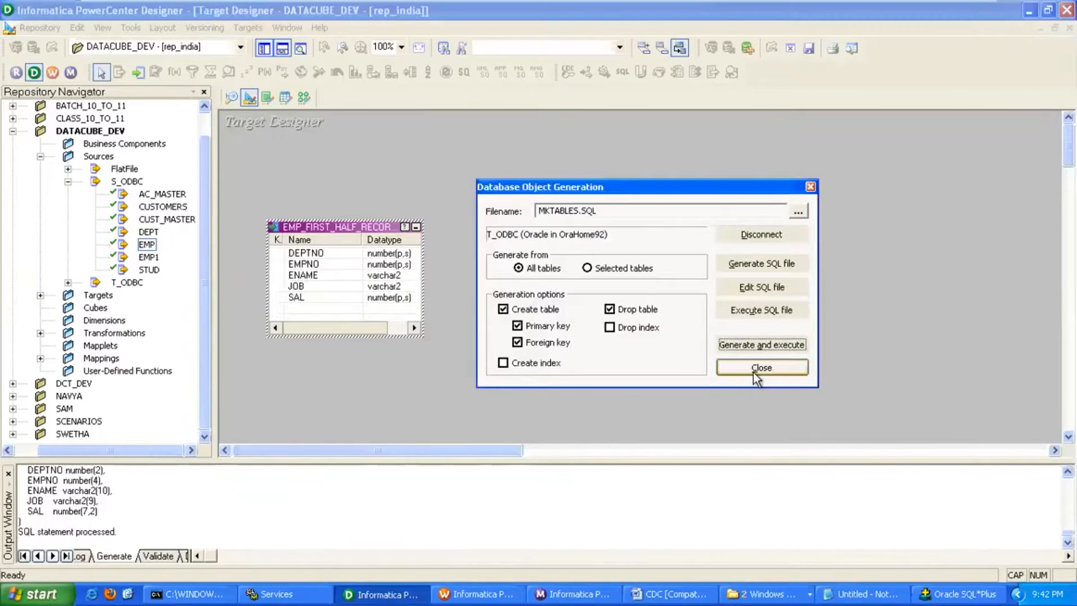
click(753, 373)
click(303, 98)
click(252, 27)
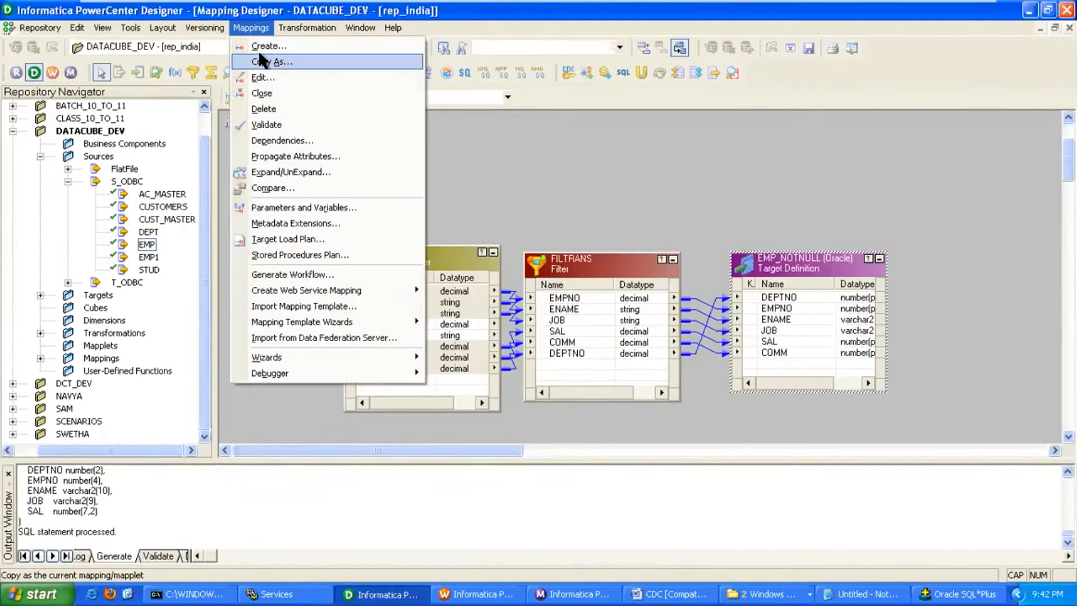
Create a new mapping named m_FIRST_HALF_RECORDS.
click(261, 45)
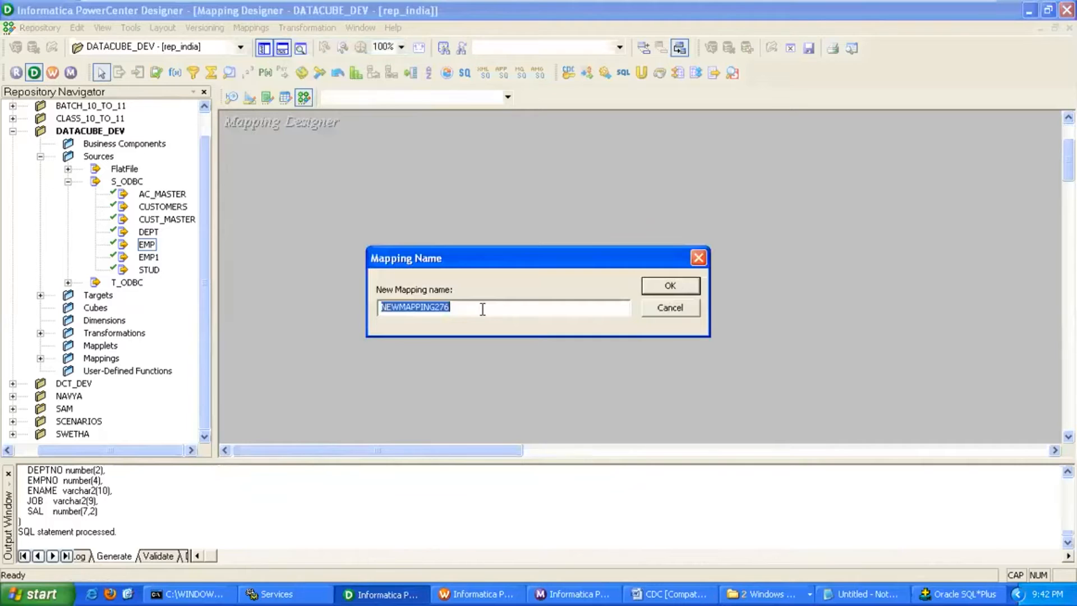
text(m_FIRST_HALF_RECORDS)
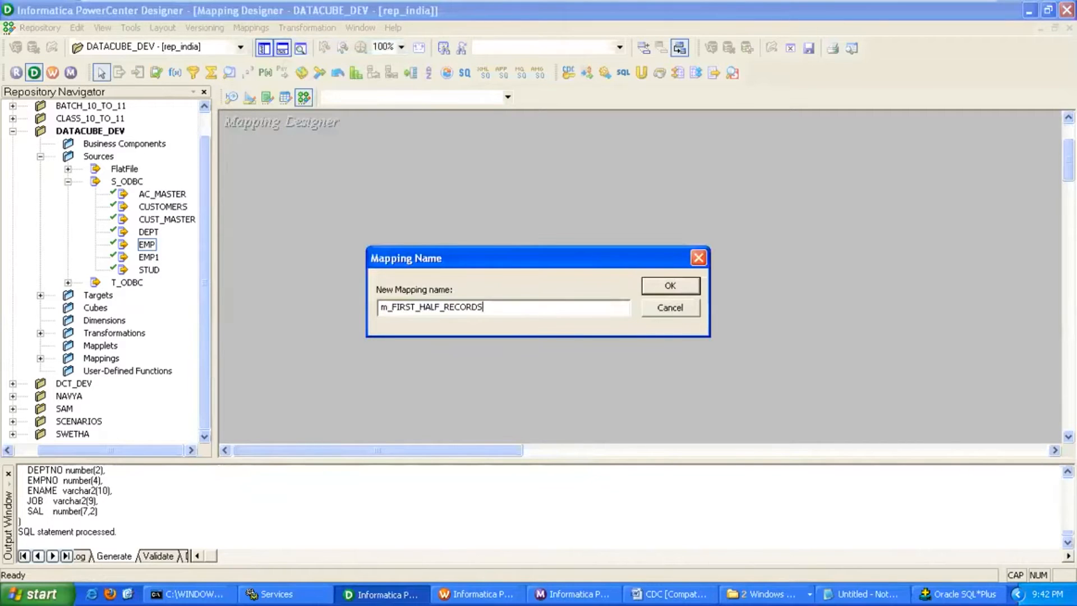
click(651, 287)
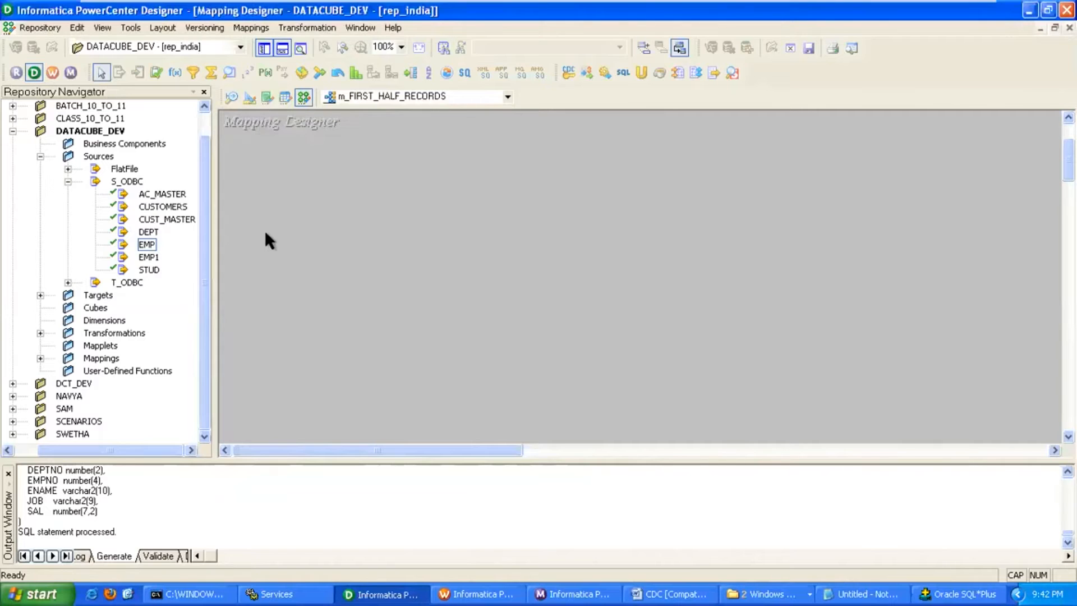
Add the EMP source and EMP_FIRST_HALF_RECORDS target to the mapping and arrange them.
drag(145, 253, 269, 247)
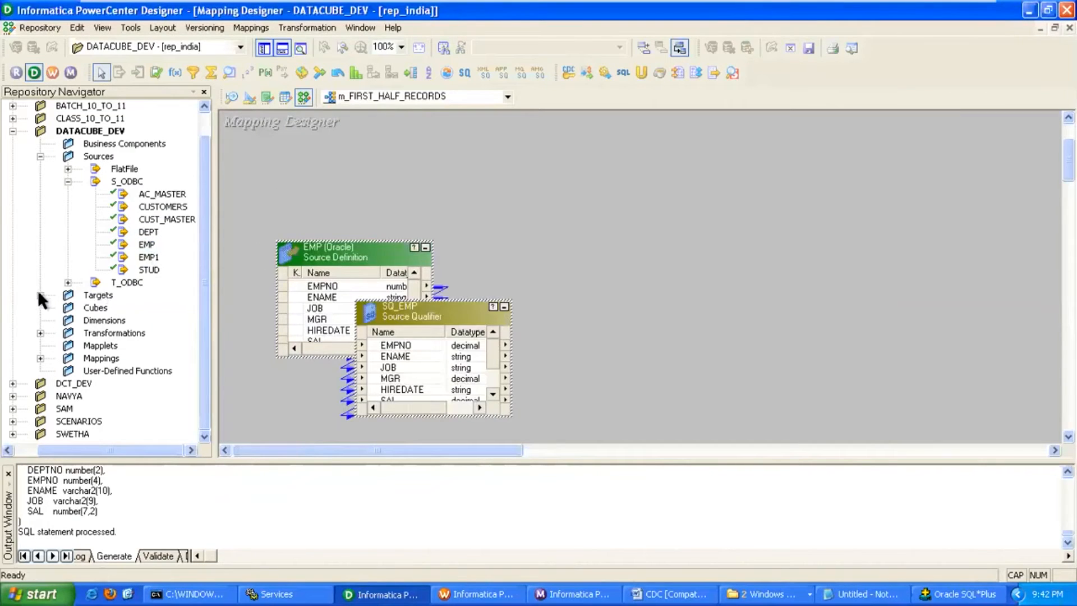
click(41, 295)
drag(113, 450, 159, 416)
drag(183, 258, 676, 276)
click(425, 248)
drag(449, 312, 530, 248)
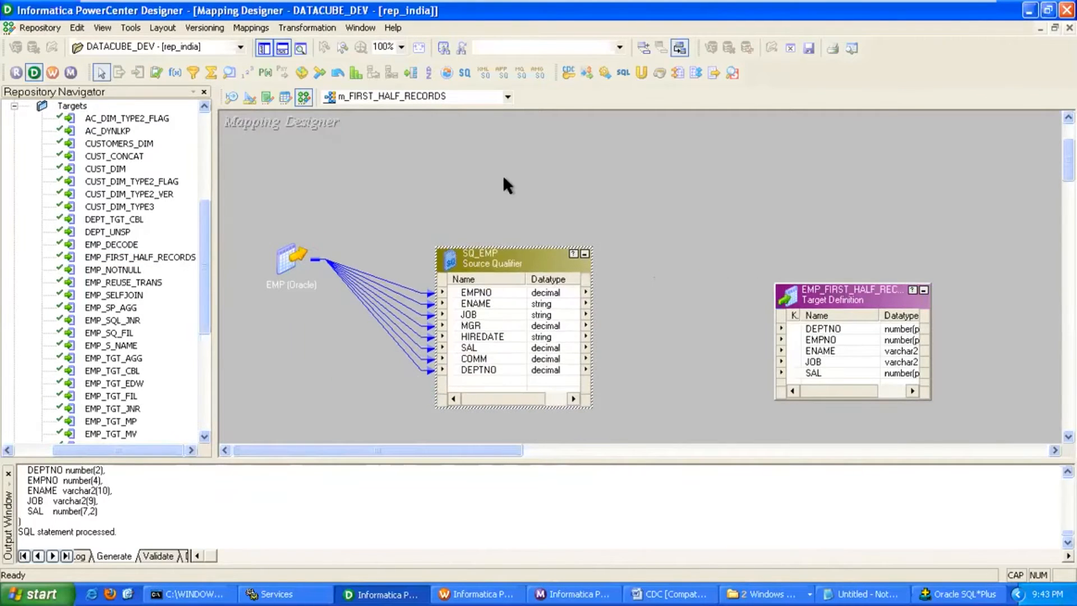
Autolink SQ_EMP's ports by name to the EMP_FIRST_HALF_RECORDS target.
right_click(505, 178)
click(572, 298)
click(455, 207)
click(714, 206)
drag(822, 295, 772, 281)
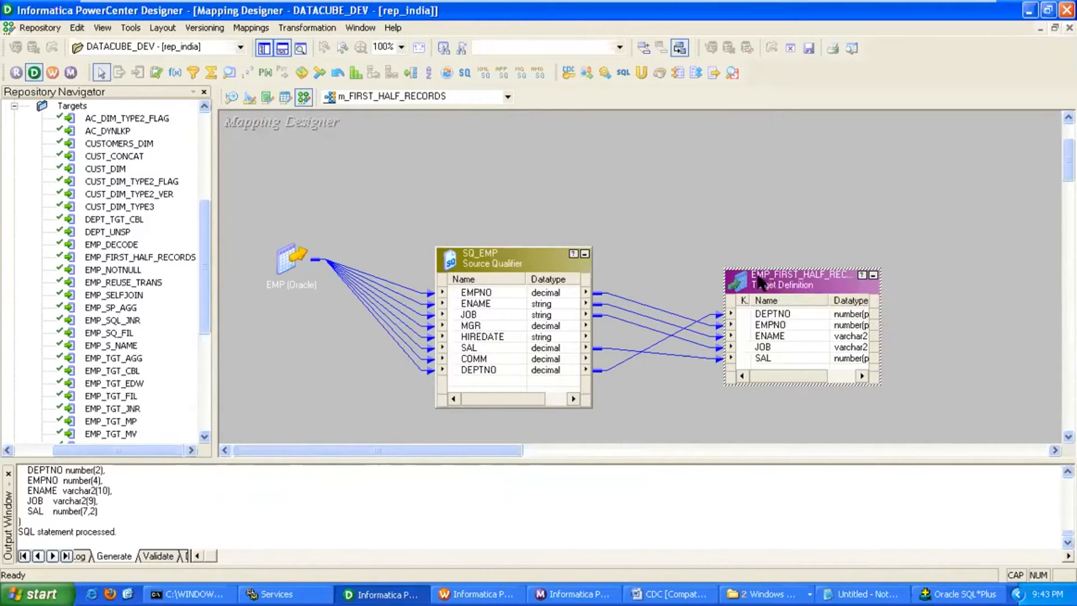
Set SQ_EMP's Source Filter to ROWNUM<=(SELECT COUNT(*)/2 FROM EMP), copied from the Notepad notes.
double_click(535, 259)
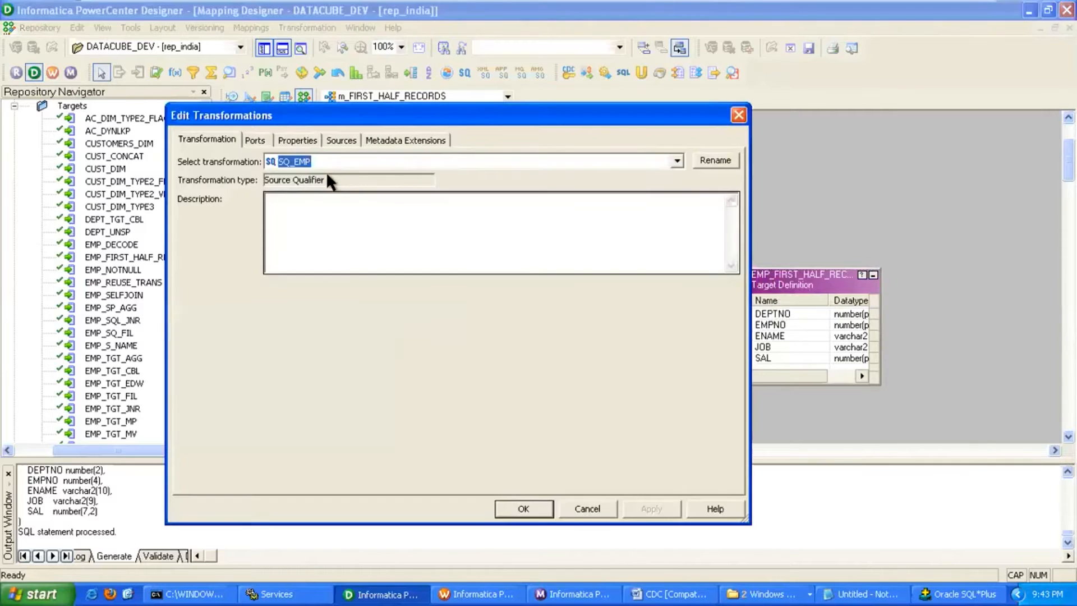
click(297, 140)
click(505, 237)
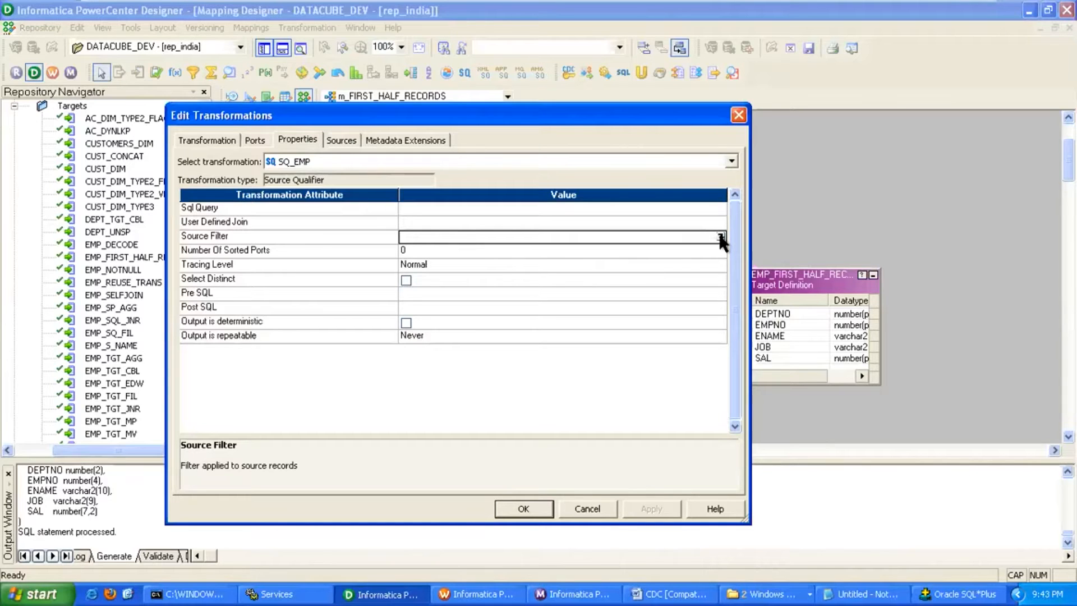
click(847, 593)
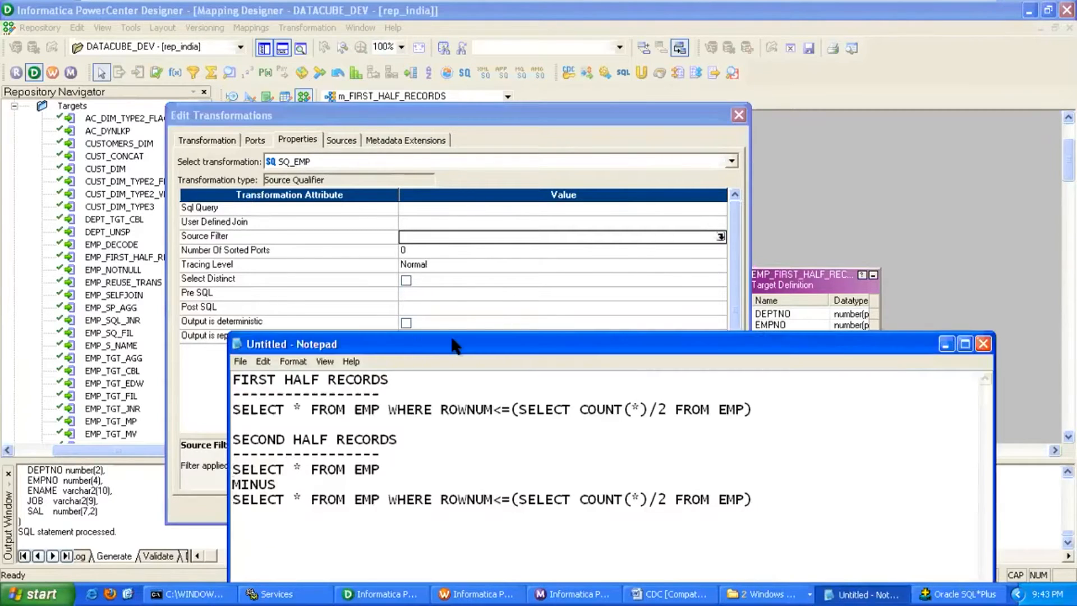
drag(455, 346, 446, 222)
drag(224, 257, 758, 290)
key(ctrl+c)
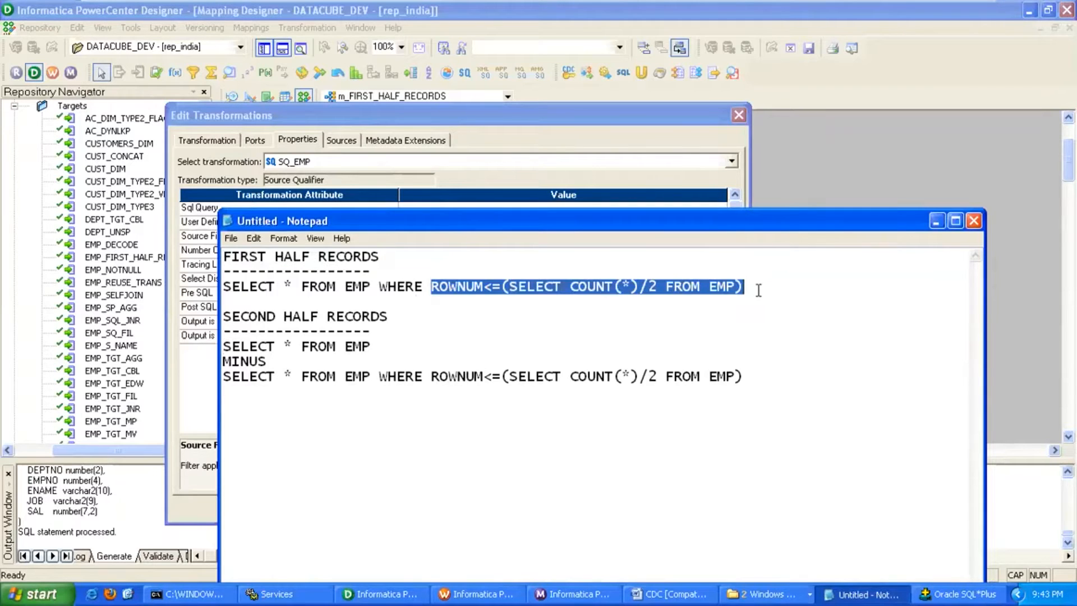
click(547, 112)
click(430, 235)
key(ctrl+v)
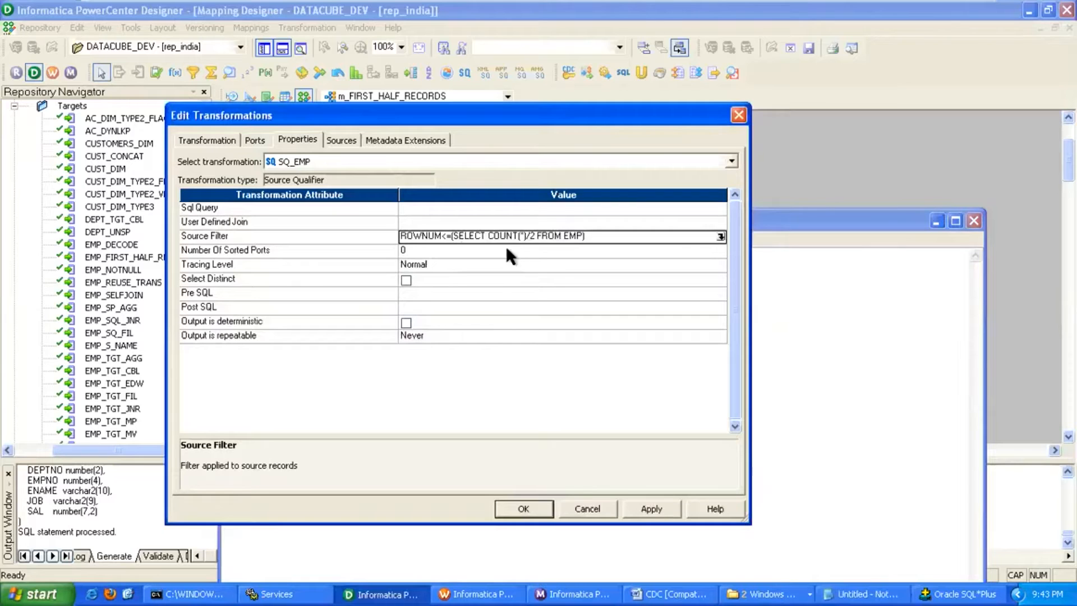
Generate SQ_EMP's default SQL query, apply the changes, and save the mapping.
click(719, 208)
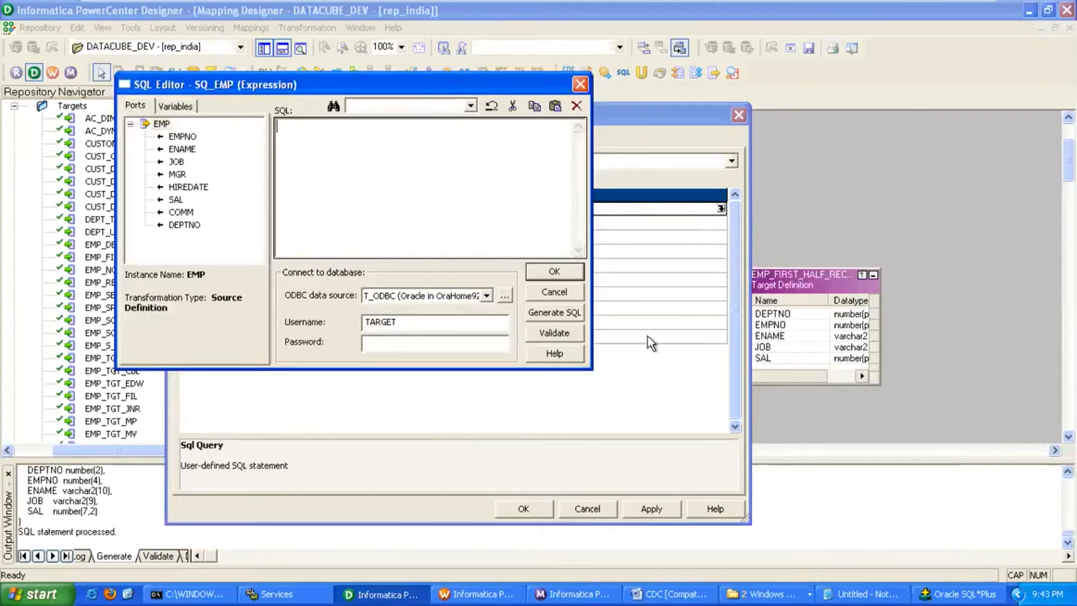
click(552, 314)
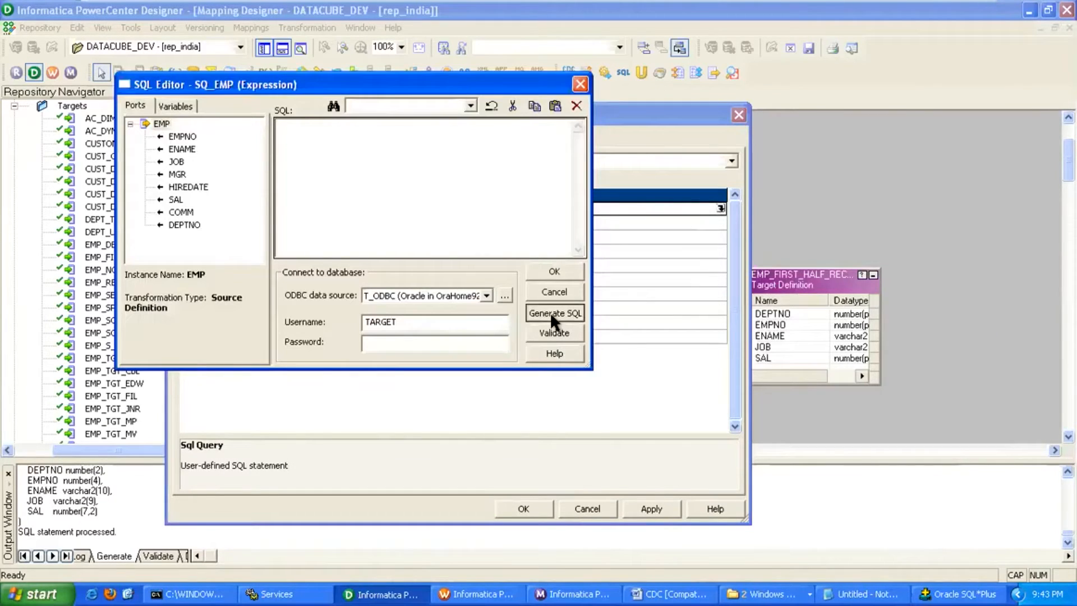
click(566, 271)
click(652, 508)
click(525, 508)
key(ctrl+s)
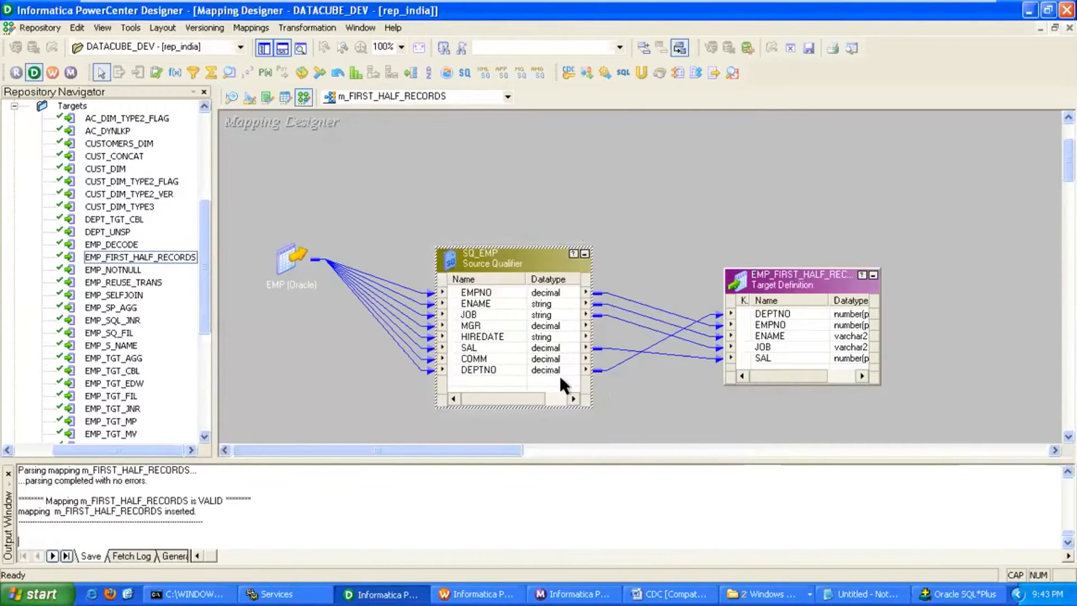
Start the Debugger with a new session instance using S_REL as the target connection.
click(251, 28)
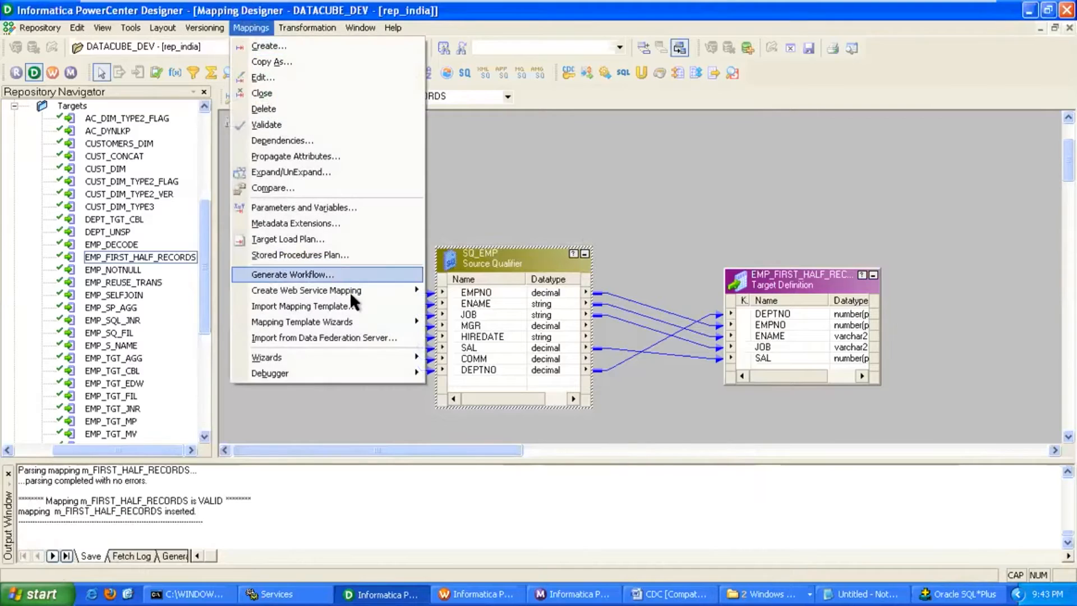
mouse_move(359, 365)
click(490, 375)
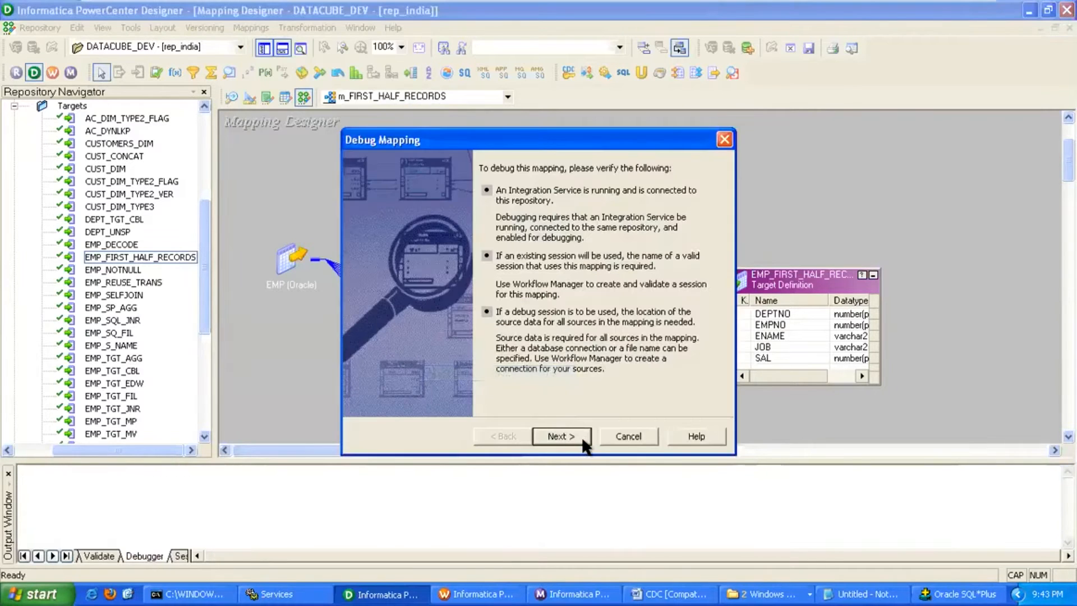
click(561, 436)
click(578, 442)
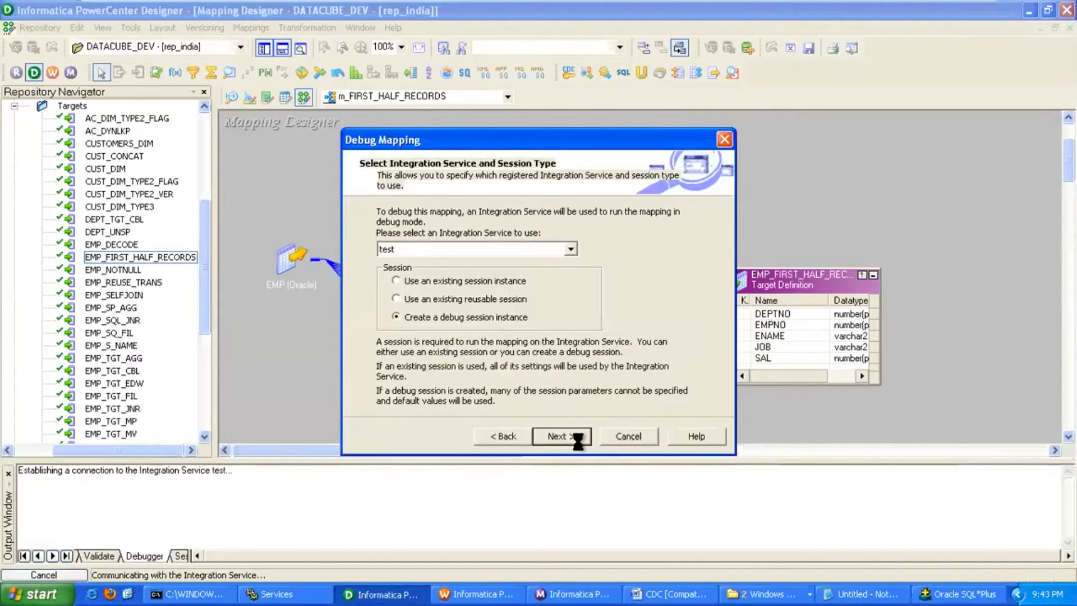
click(665, 328)
click(694, 325)
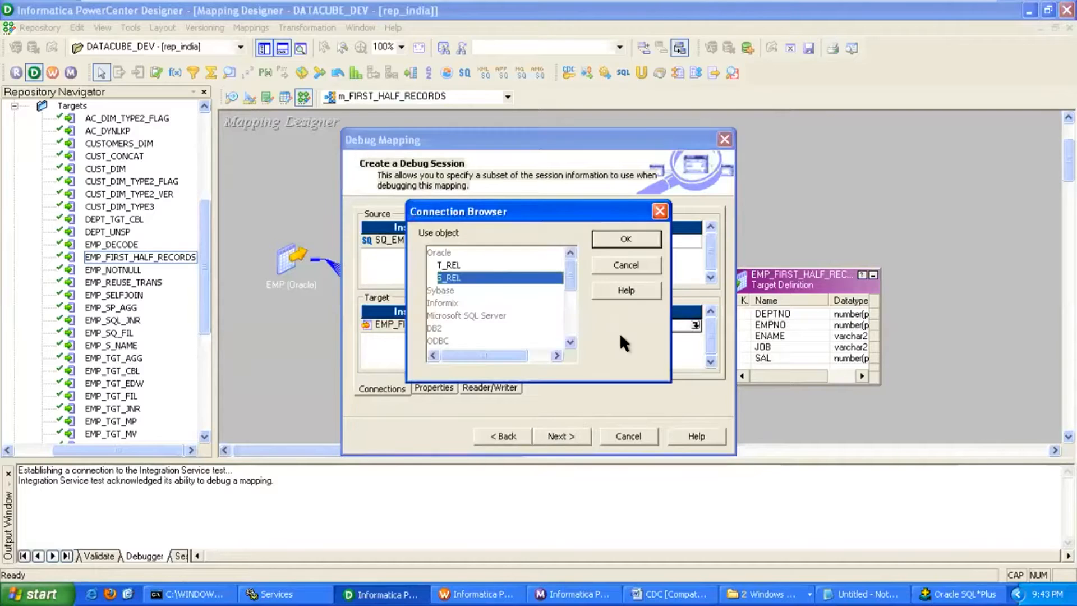
double_click(461, 275)
Keep target data instead of discarding it and start the debug session.
click(552, 438)
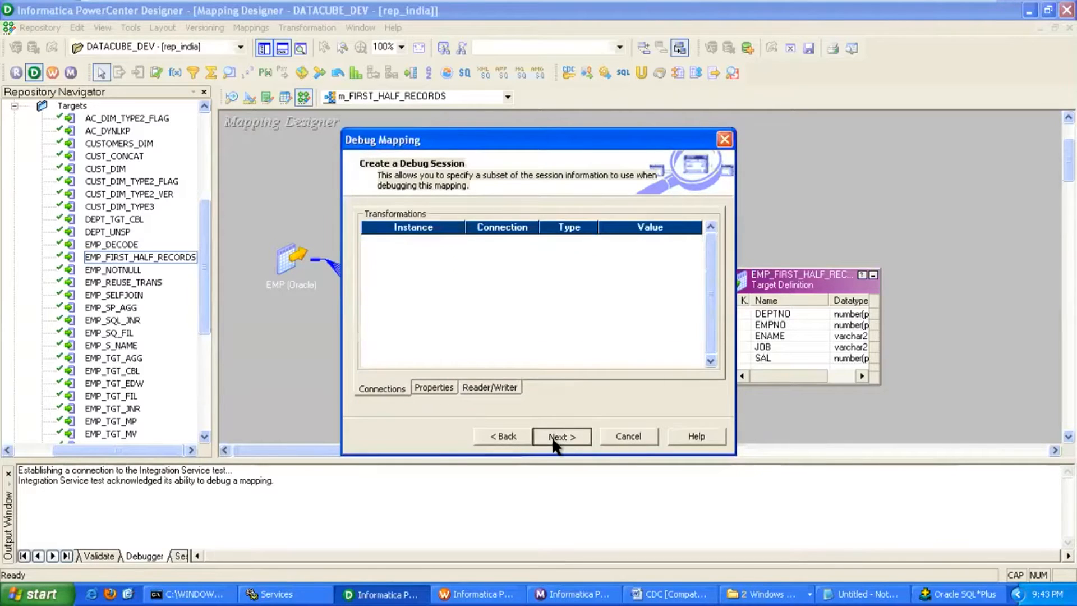
click(552, 437)
click(555, 439)
click(423, 250)
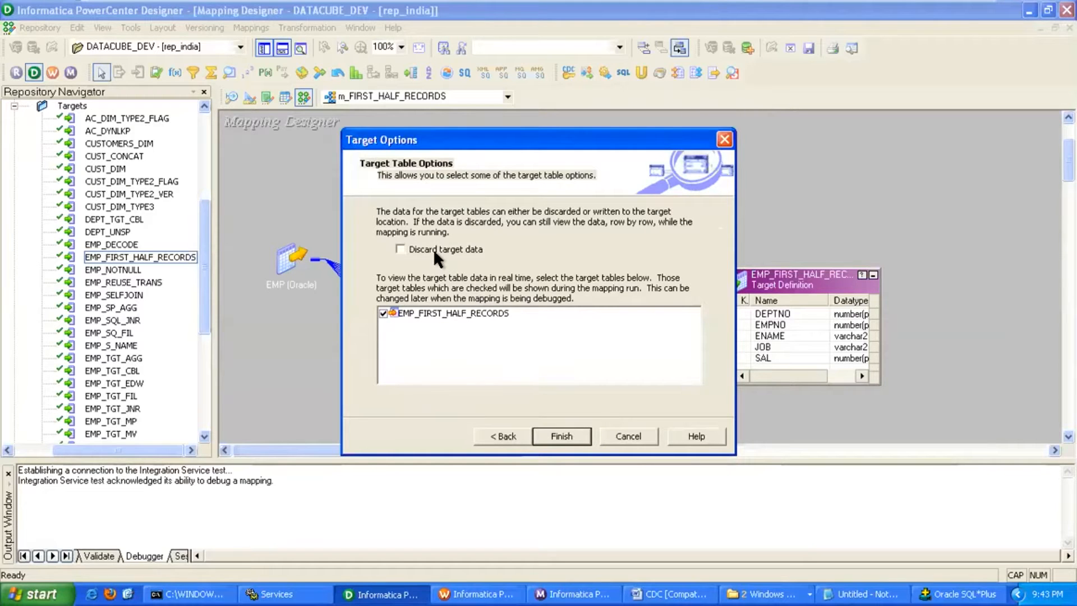
click(558, 436)
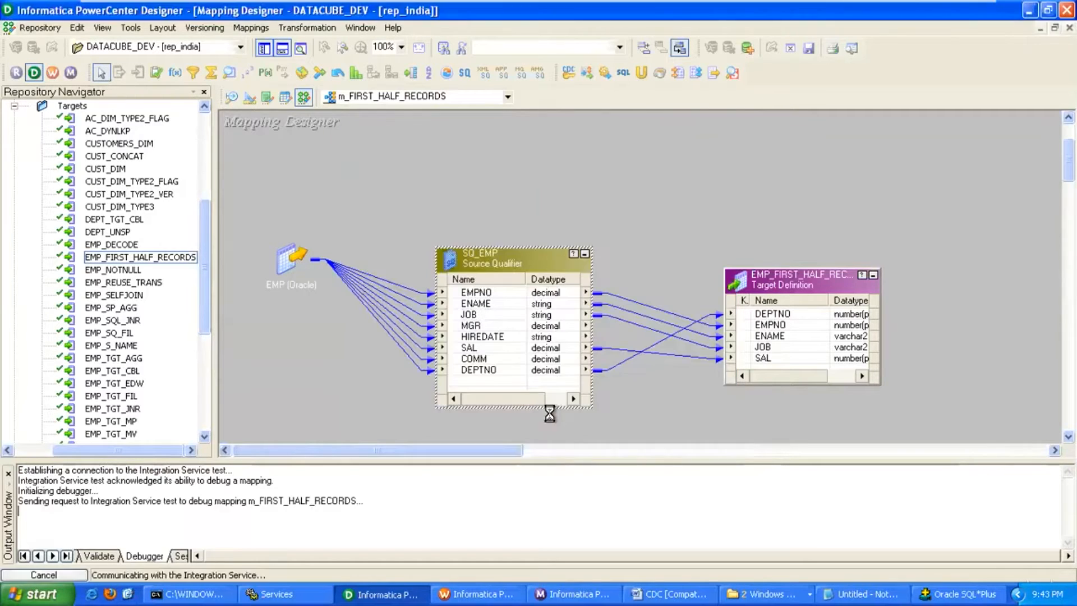
Step with Next Instance and F10 until the debug session completes.
click(258, 27)
mouse_move(311, 375)
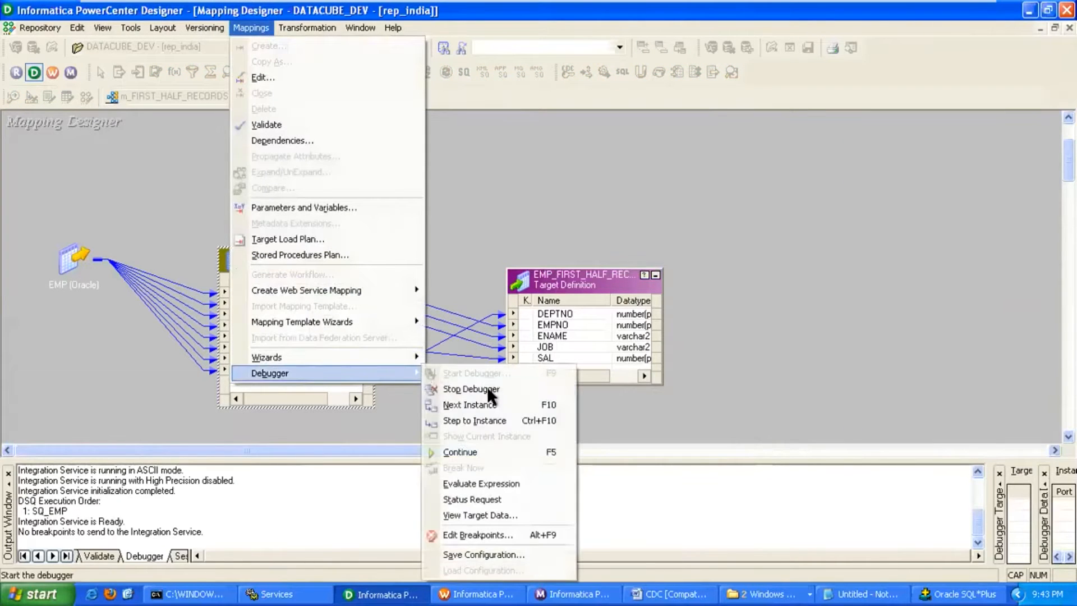
click(500, 405)
key(F10)
key(F10)
key(F10)
key(F10)
key(F10)
key(F10)
key(F10)
key(F10)
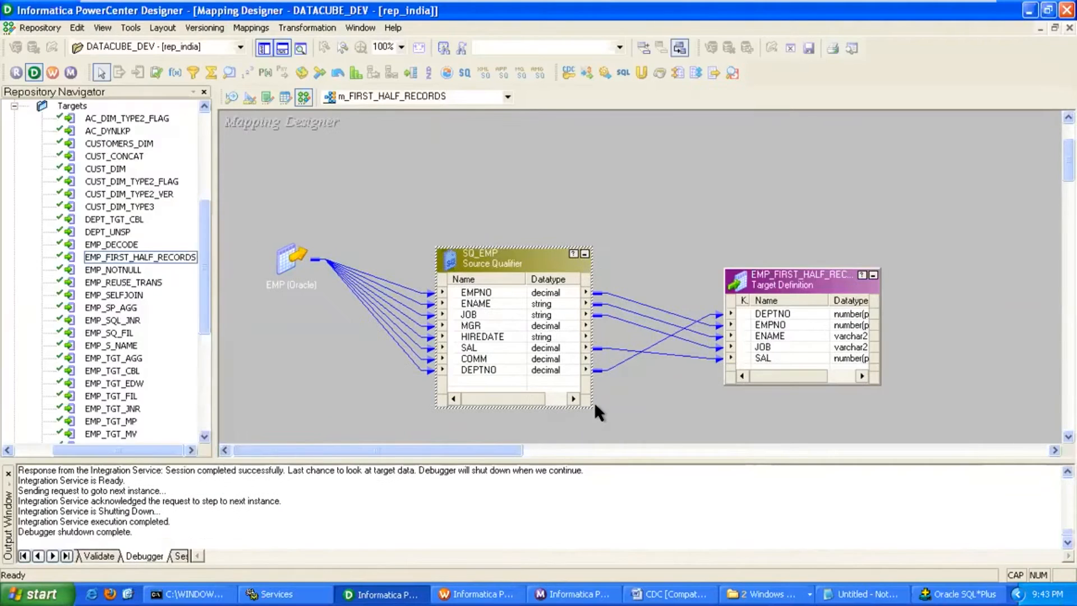
Preview EMP_FIRST_HALF_RECORDS's 7 loaded rows with the database password, then compare in SQL*Plus.
right_click(788, 284)
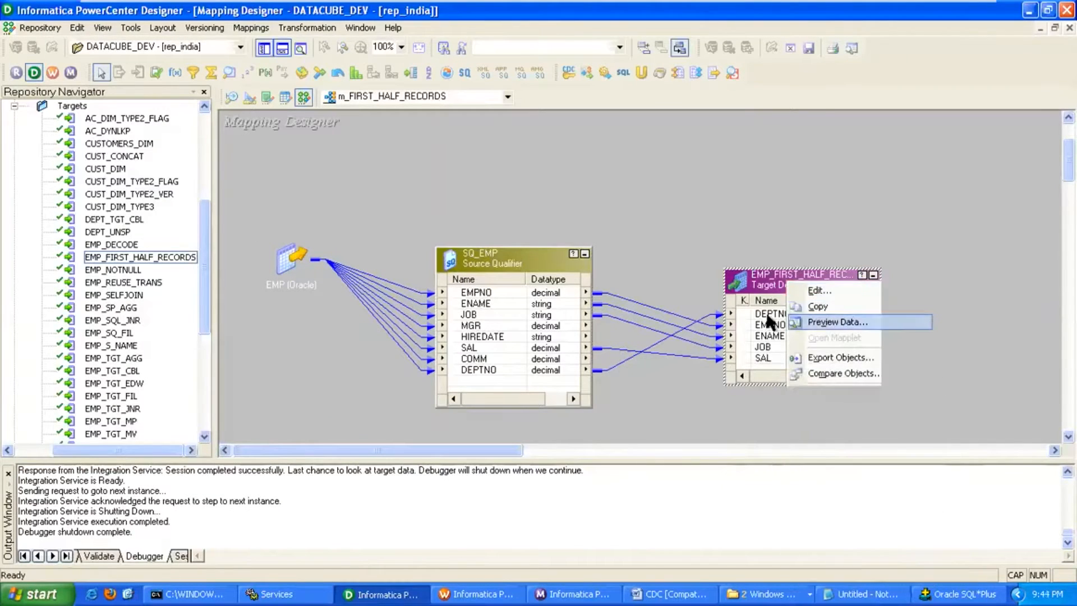
click(830, 322)
click(460, 207)
key(ctrl+v)
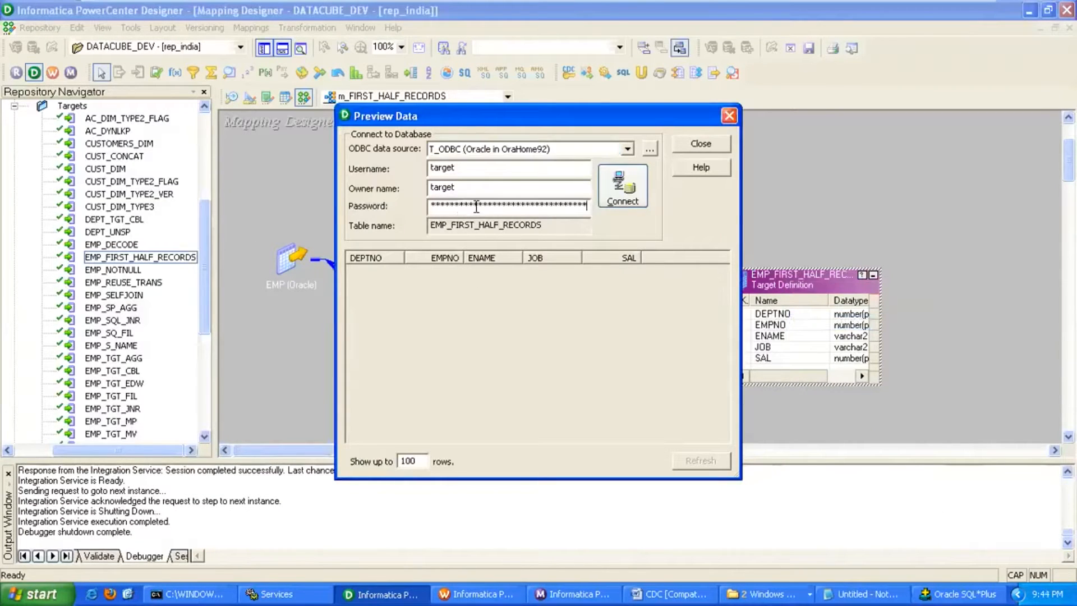
double_click(471, 190)
key(Tab)
text(tgt)
click(624, 193)
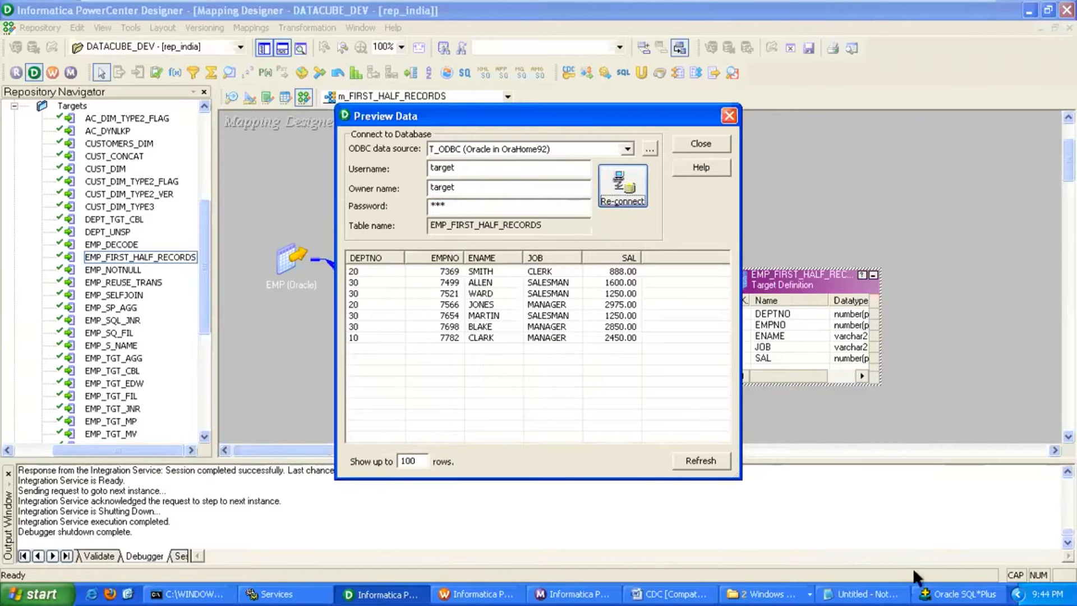
click(959, 594)
scroll(537, 306, up, 3)
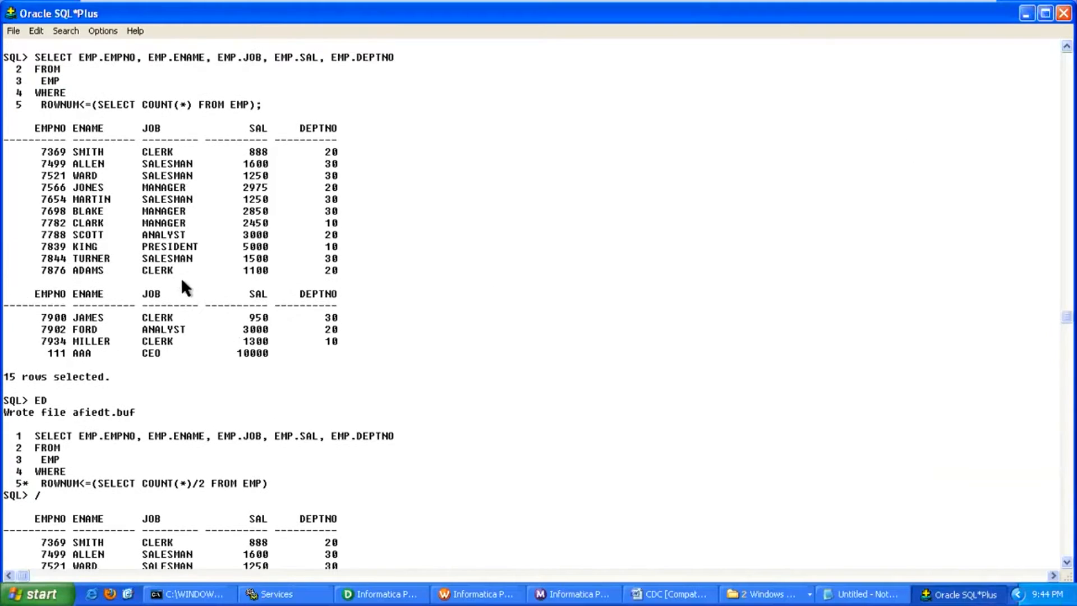
drag(41, 148, 107, 227)
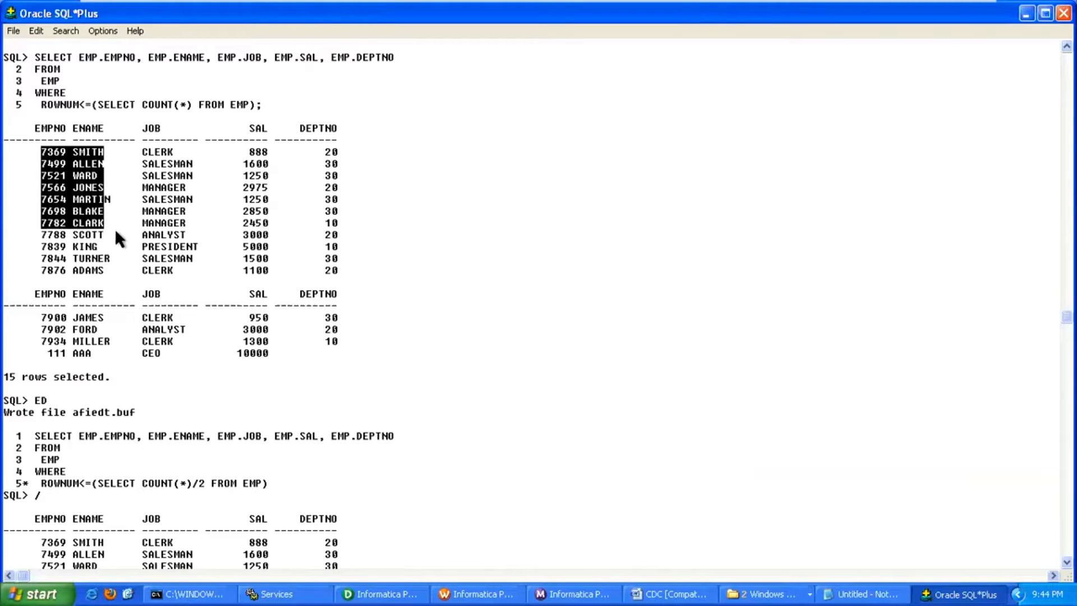
drag(42, 148, 337, 236)
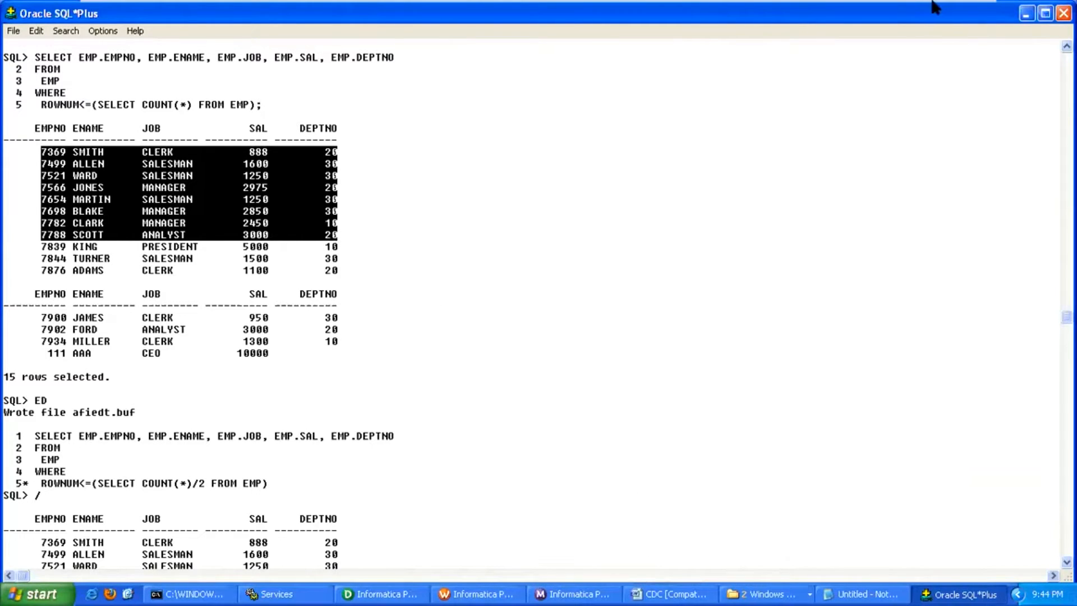
mouse_move(936, 7)
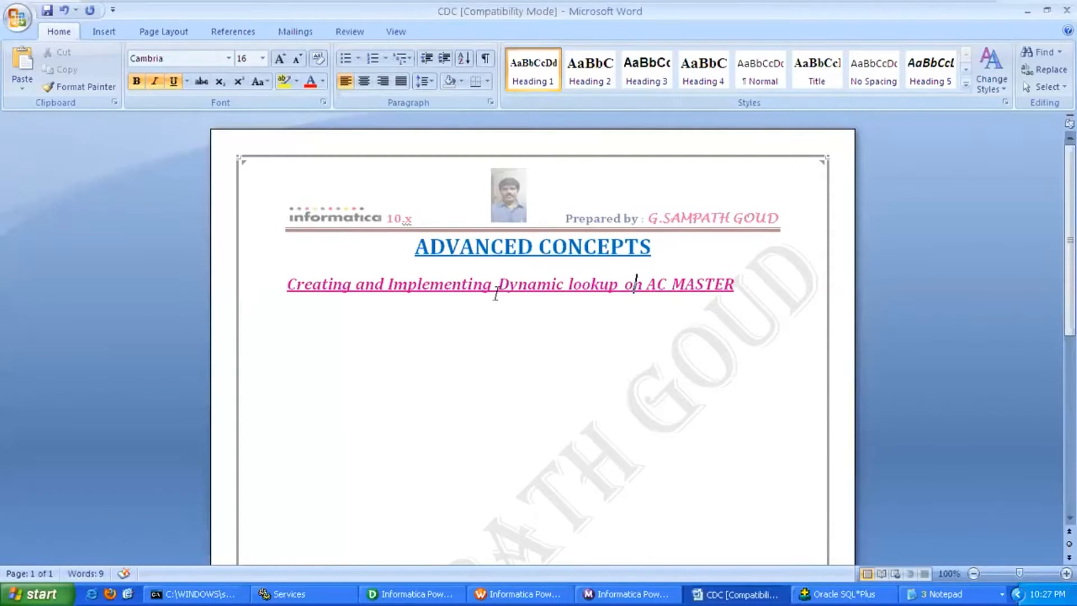
Read the 'dynamic lookup on AC MASTER' subtitle in Word, then return to PowerCenter Designer.
double_click(632, 285)
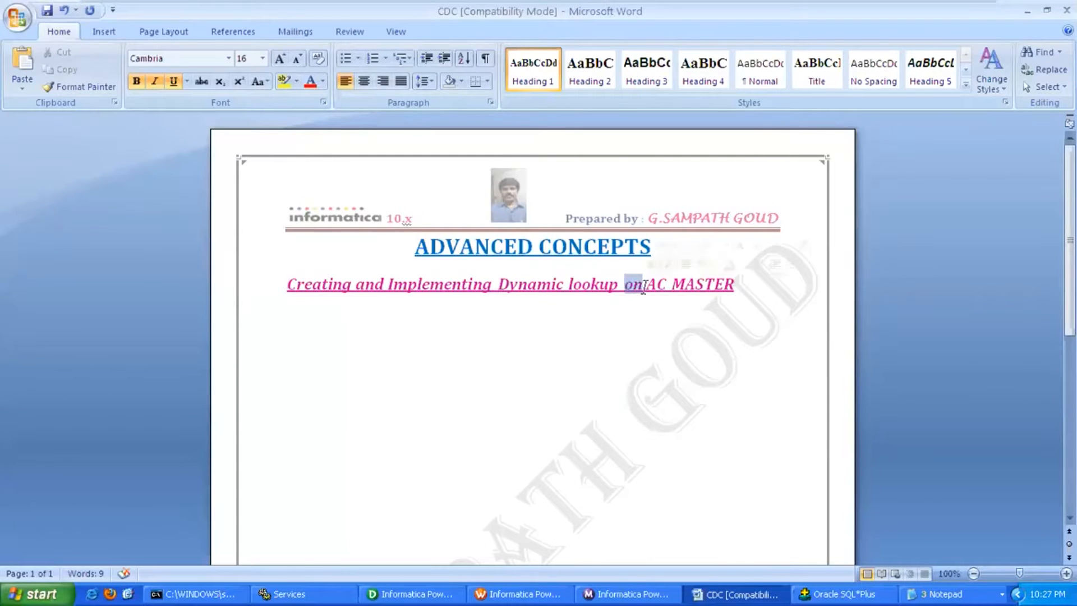
double_click(650, 285)
click(412, 594)
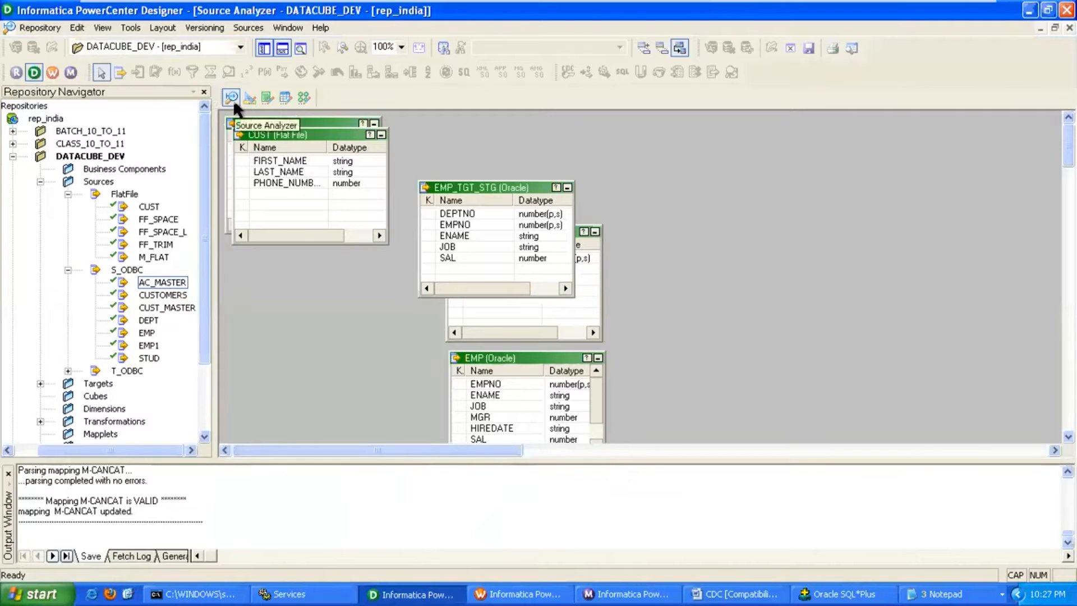
Re-import AC_MASTER from the SOURCE schema, replacing the existing definition.
click(247, 28)
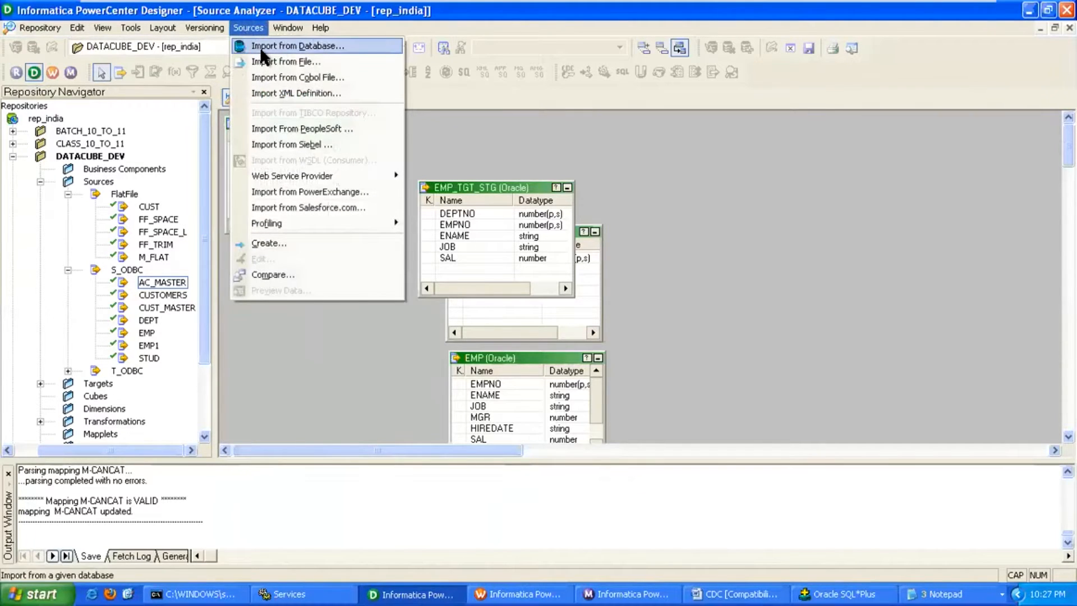
click(261, 46)
click(609, 234)
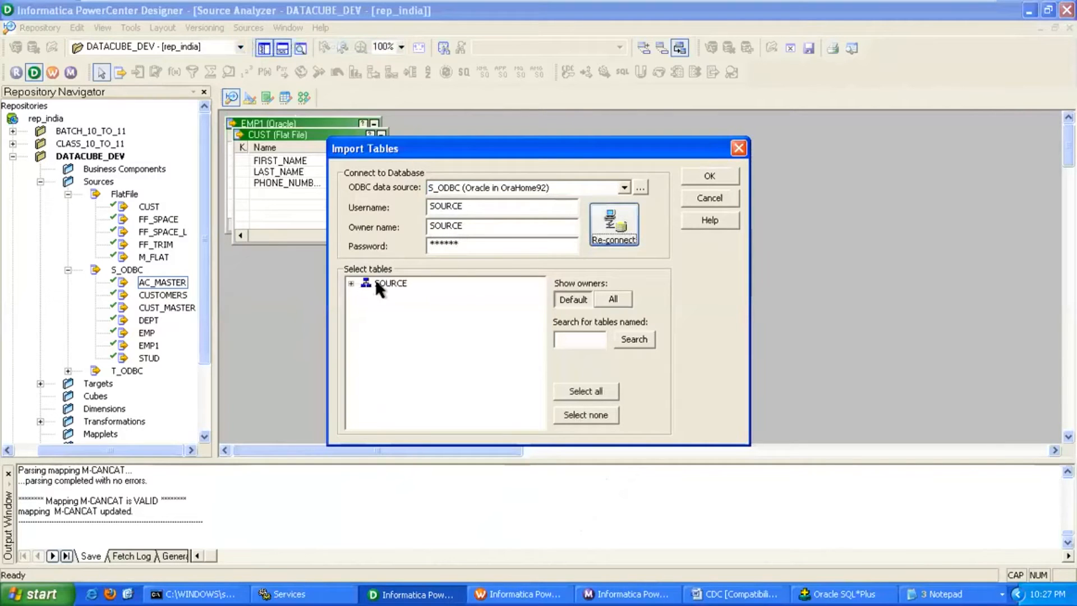
click(352, 283)
click(365, 296)
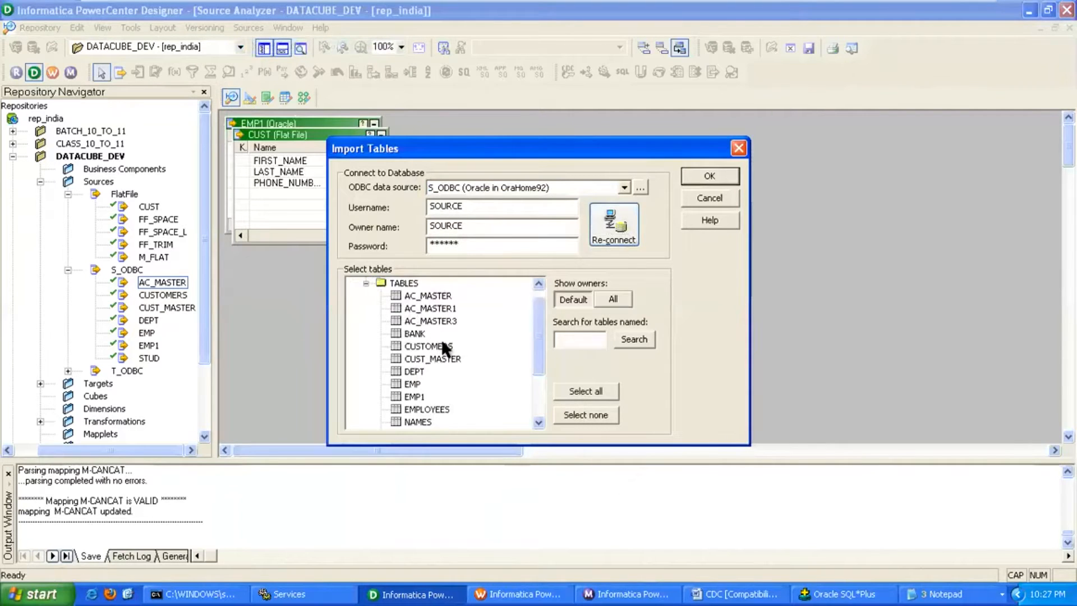
click(448, 296)
click(709, 176)
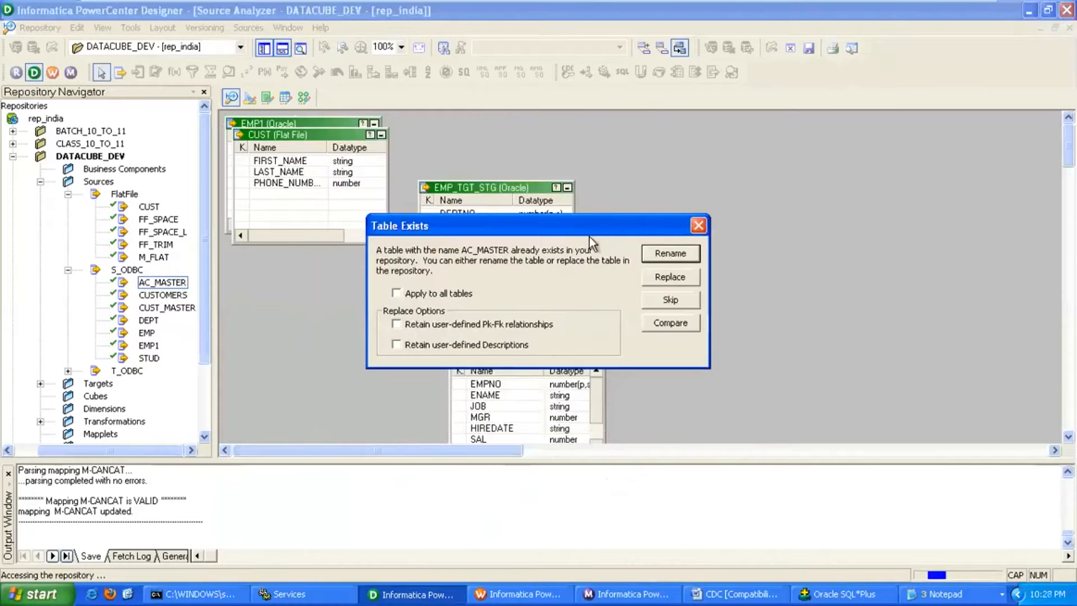
click(667, 278)
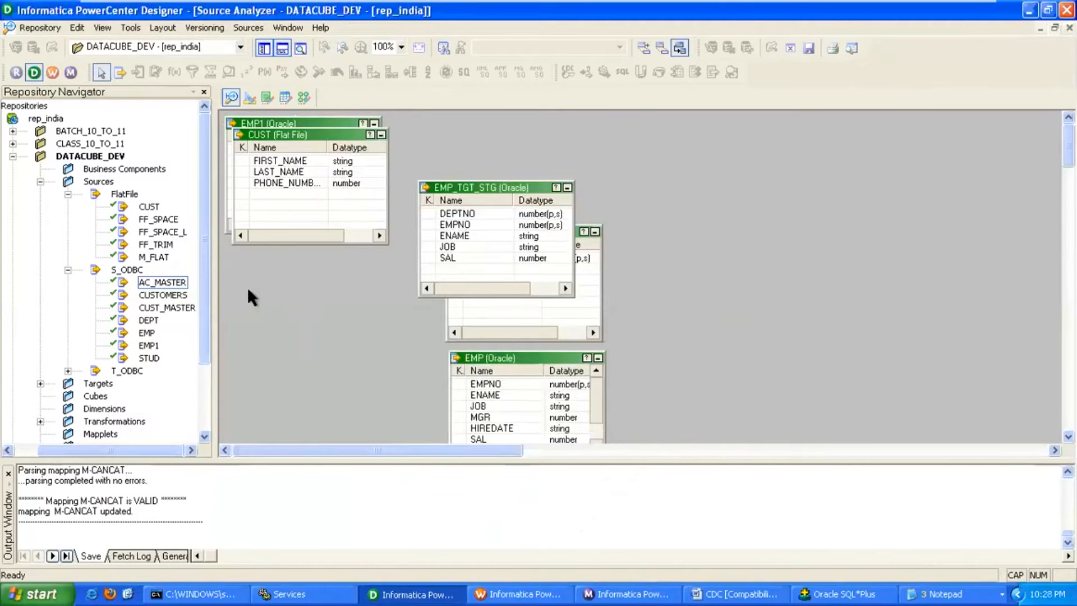
Clear the Source Analyzer workspace and place only AC_MASTER on it.
right_click(526, 148)
click(573, 177)
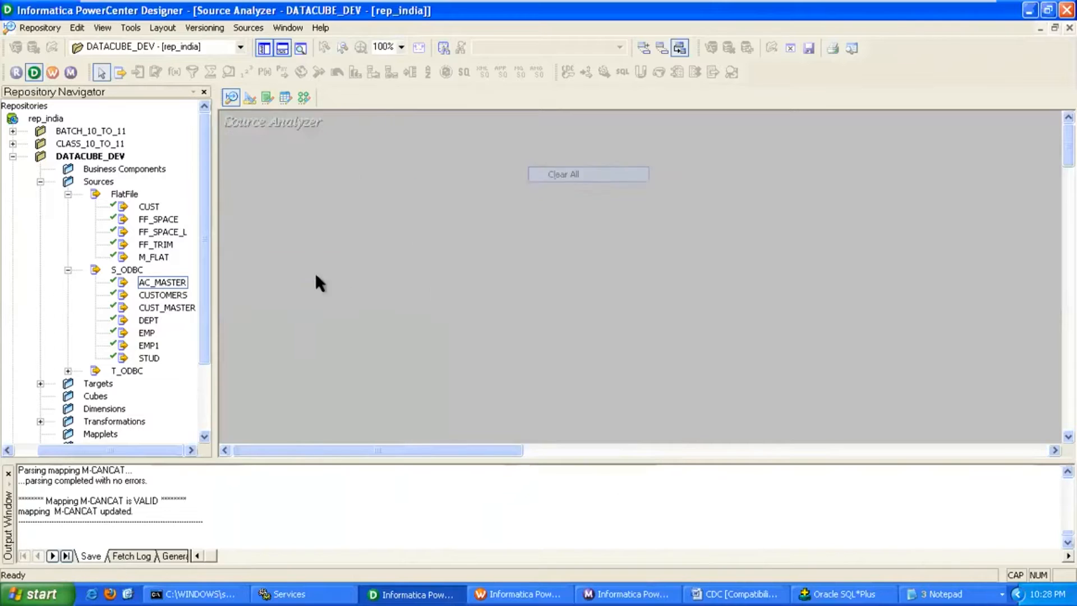
drag(162, 282, 430, 247)
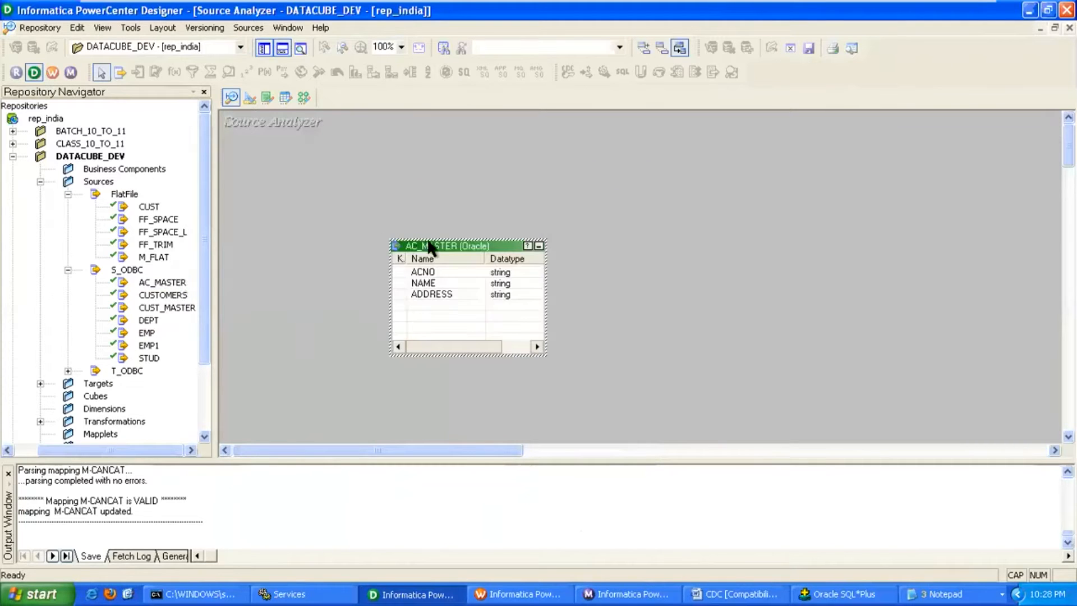
click(467, 200)
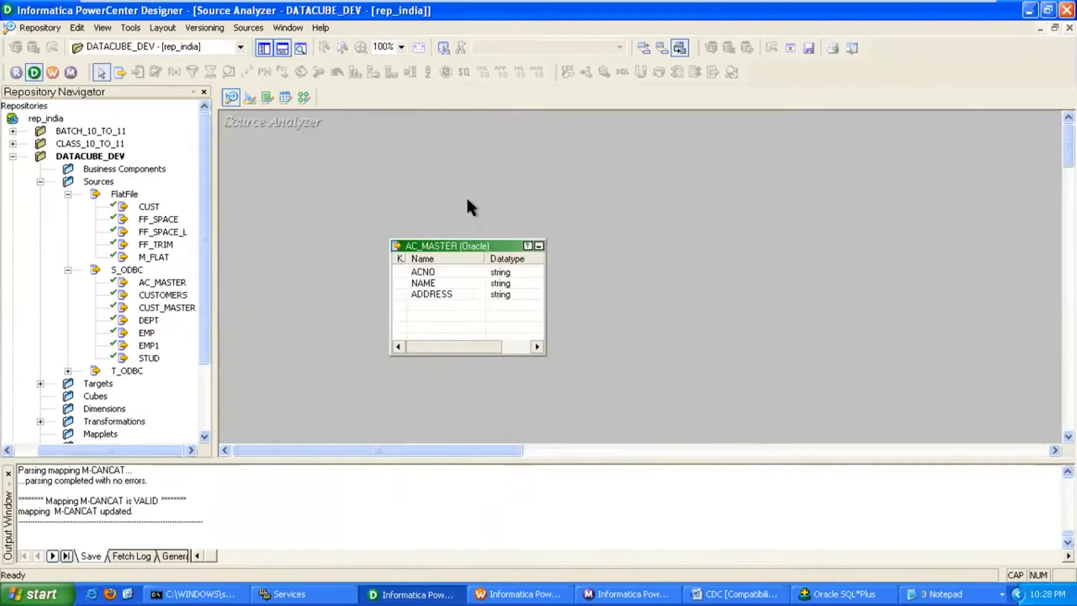
Clear the Target Designer workspace and add AC_MASTER as a target, replacing the existing one.
click(251, 97)
right_click(389, 163)
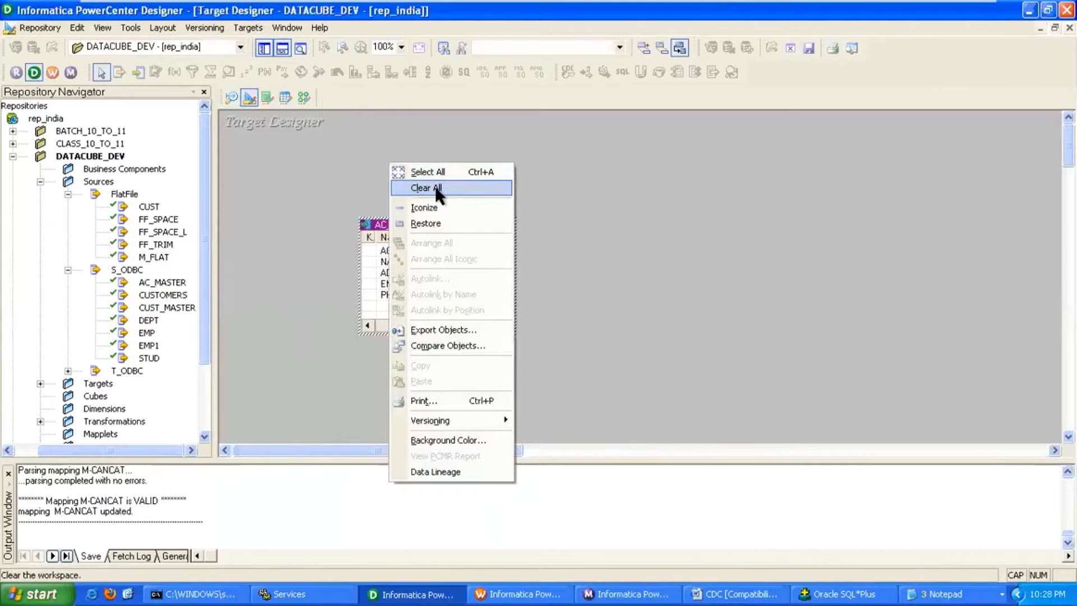
click(435, 187)
drag(171, 284, 371, 242)
click(661, 278)
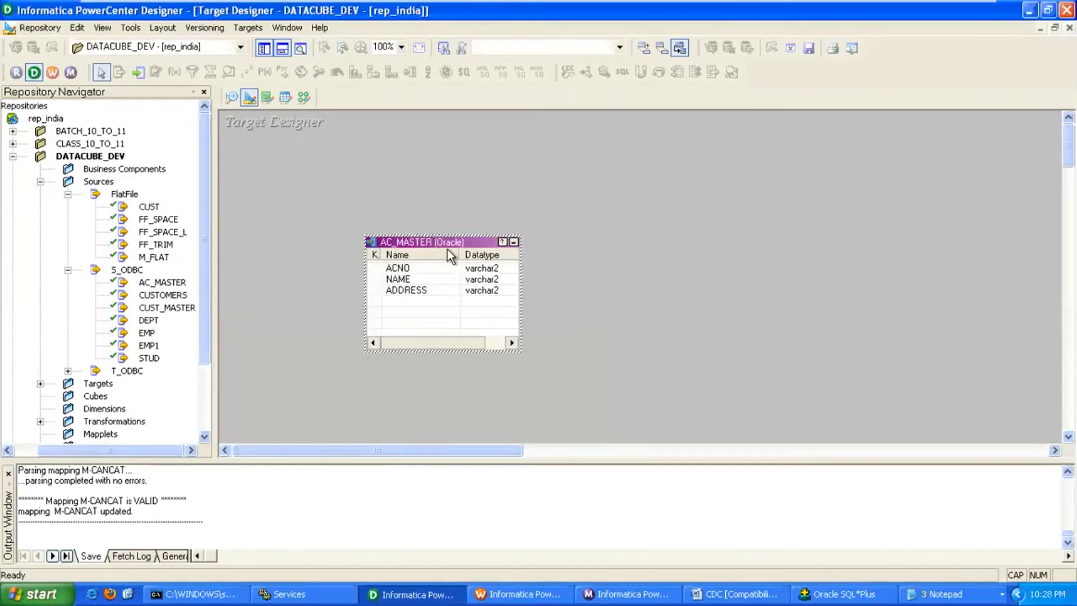
Rename the target to AC_DYNLKP and make ACNO its primary key.
double_click(448, 240)
click(782, 165)
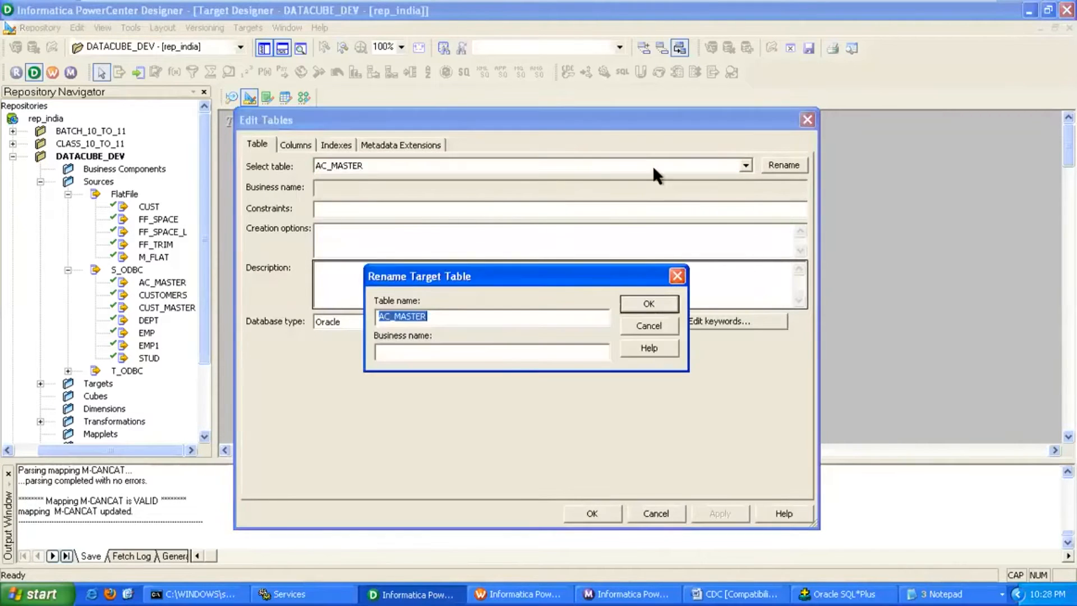
drag(394, 317, 459, 317)
text(DYNLKP)
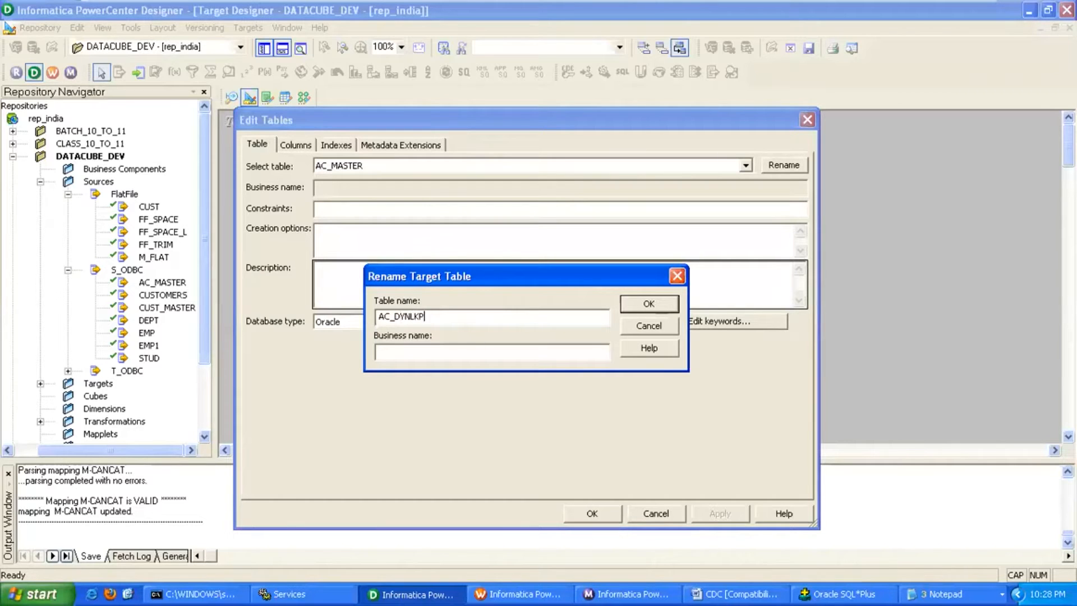
key(Return)
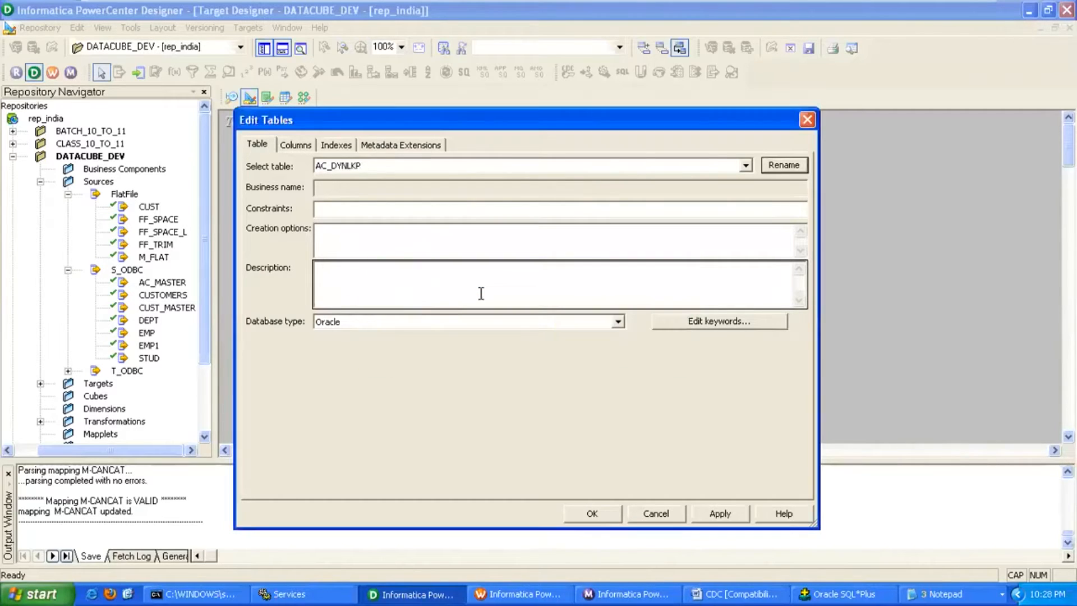
click(294, 146)
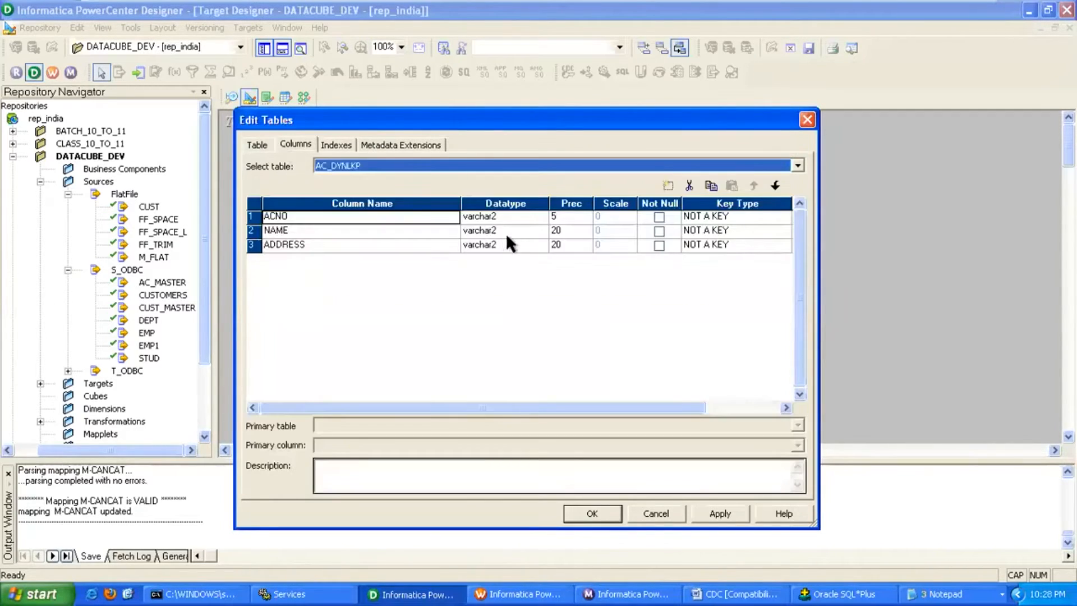
click(745, 214)
click(746, 214)
click(723, 239)
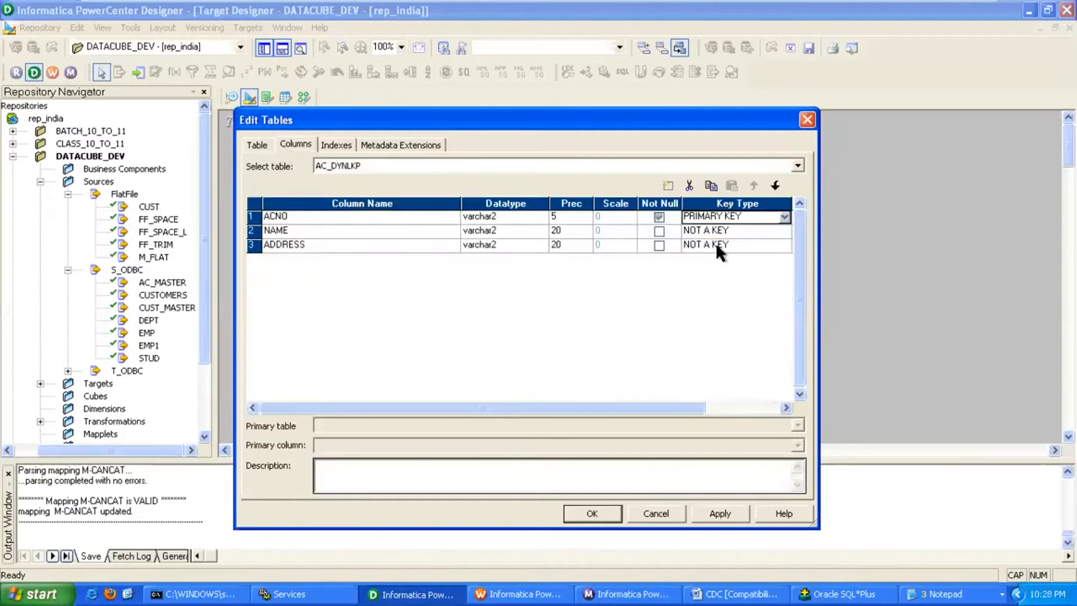
click(722, 512)
click(601, 512)
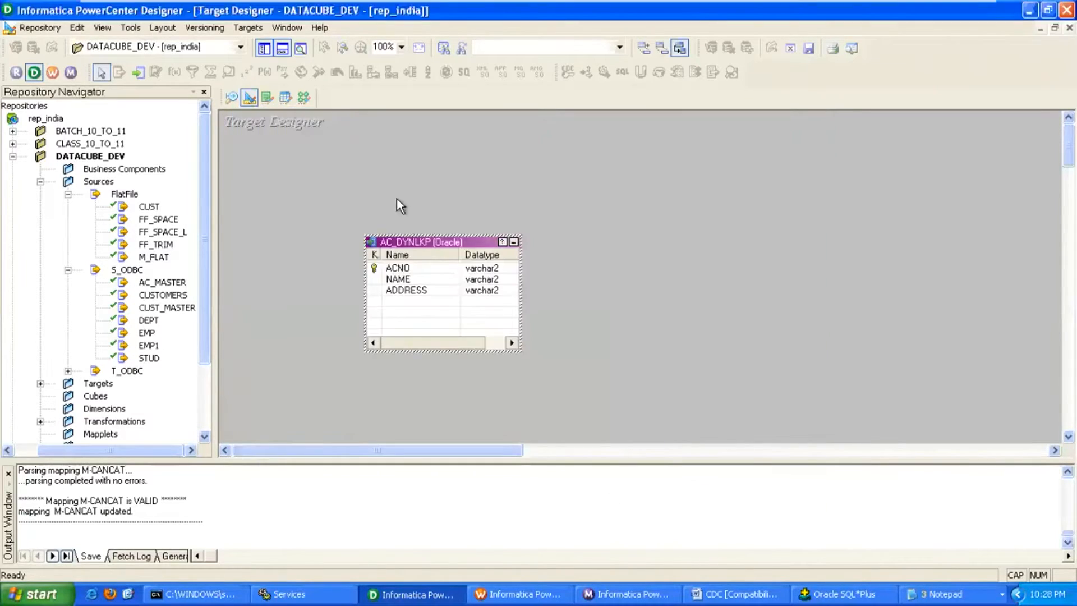
Generate and execute the AC_DYNLKP create-table SQL, overwriting the SQL file.
click(247, 28)
click(308, 317)
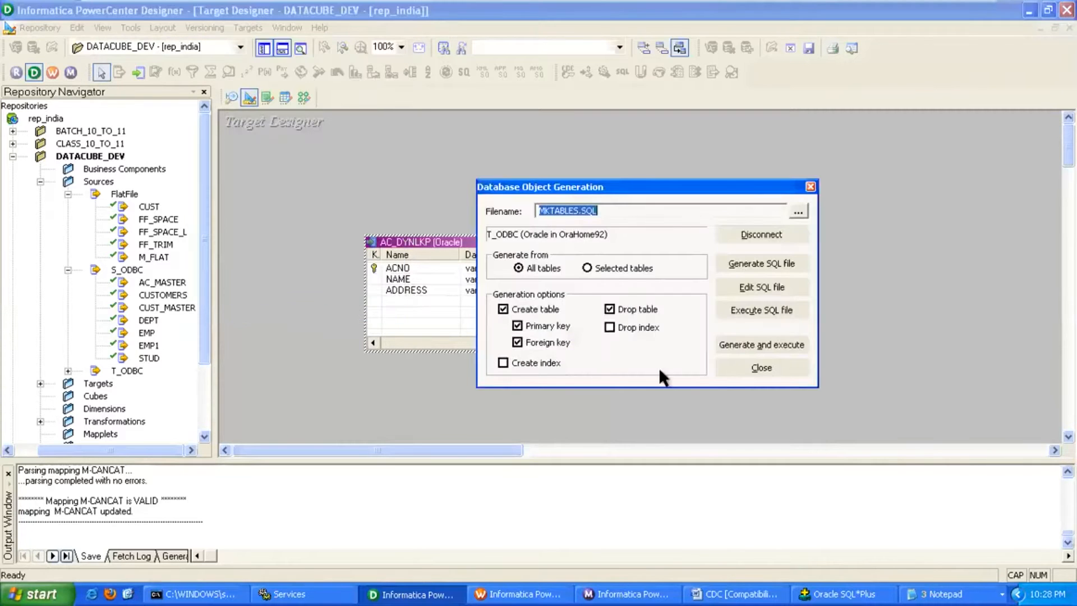
click(745, 343)
click(611, 312)
click(764, 367)
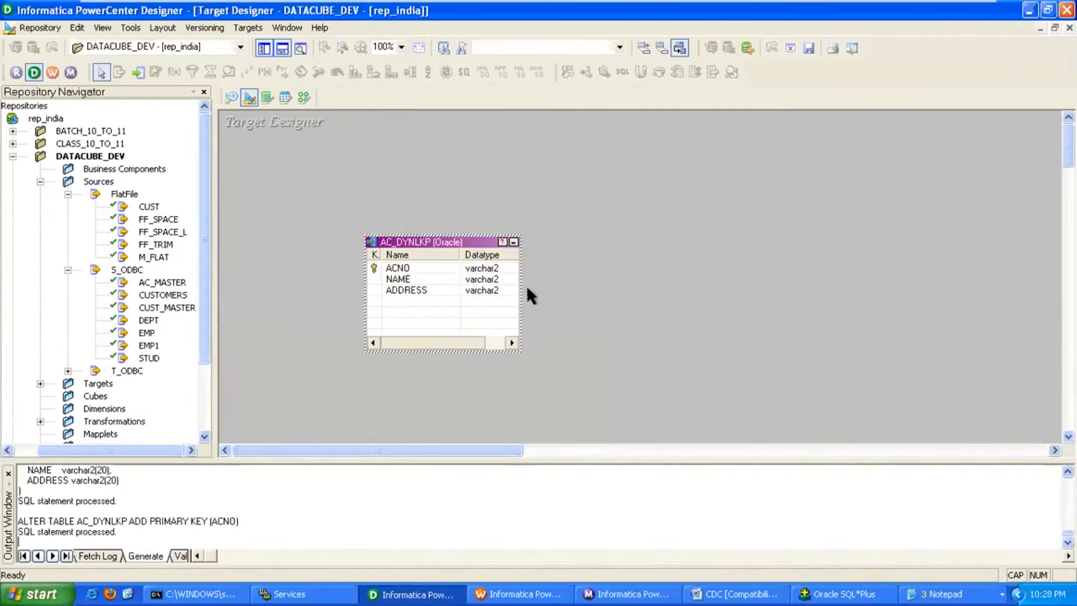
Start creating a new mapping in the Mapping Designer.
click(303, 97)
click(265, 28)
click(285, 45)
Name the new mapping M_DYNLKP.
text(M_)
text(DYNLKP)
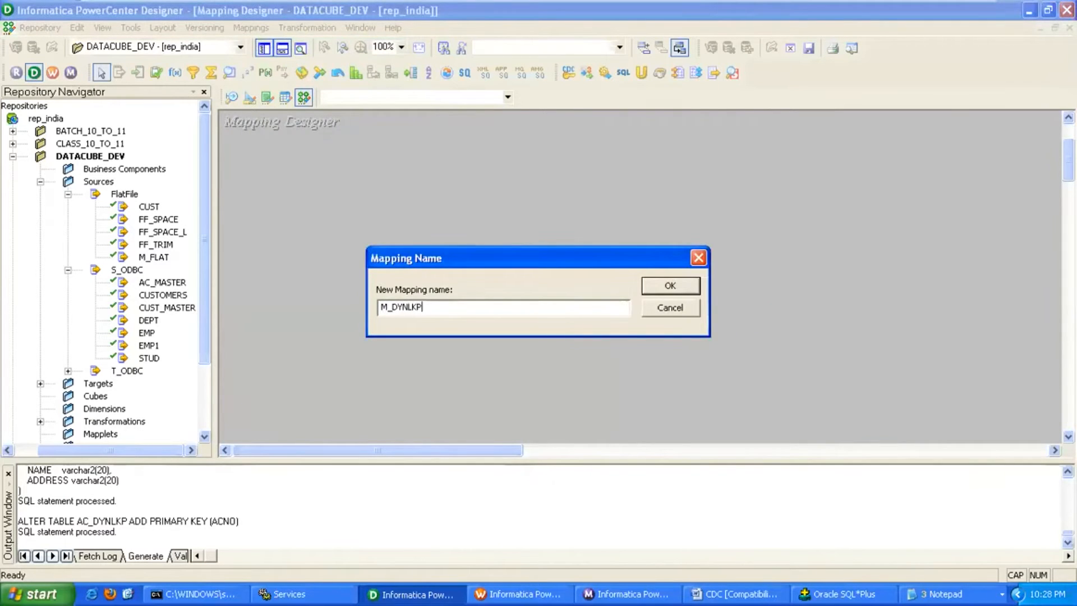
key(Return)
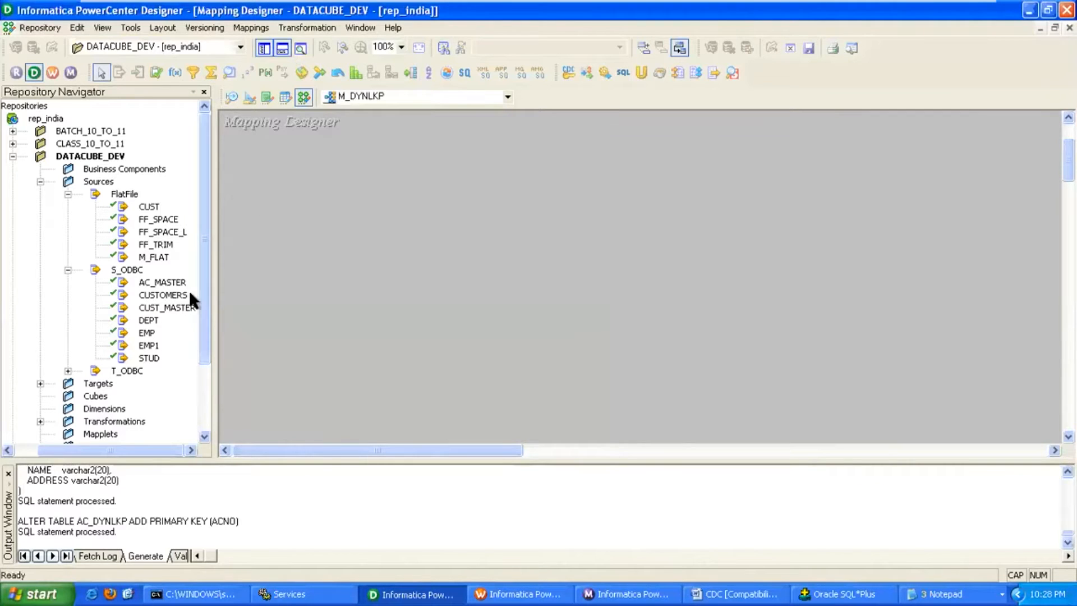
Add the AC_MASTER source collapsed to an icon, with SQ_AC_MASTER positioned beneath it.
drag(198, 282, 281, 190)
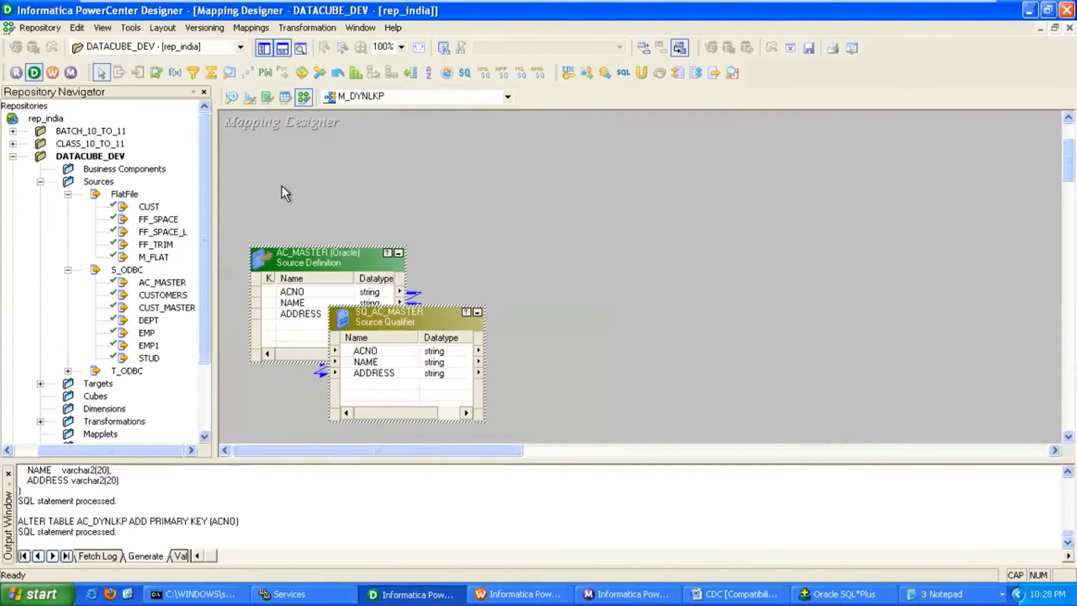
click(396, 254)
drag(264, 259, 263, 211)
drag(376, 319, 356, 276)
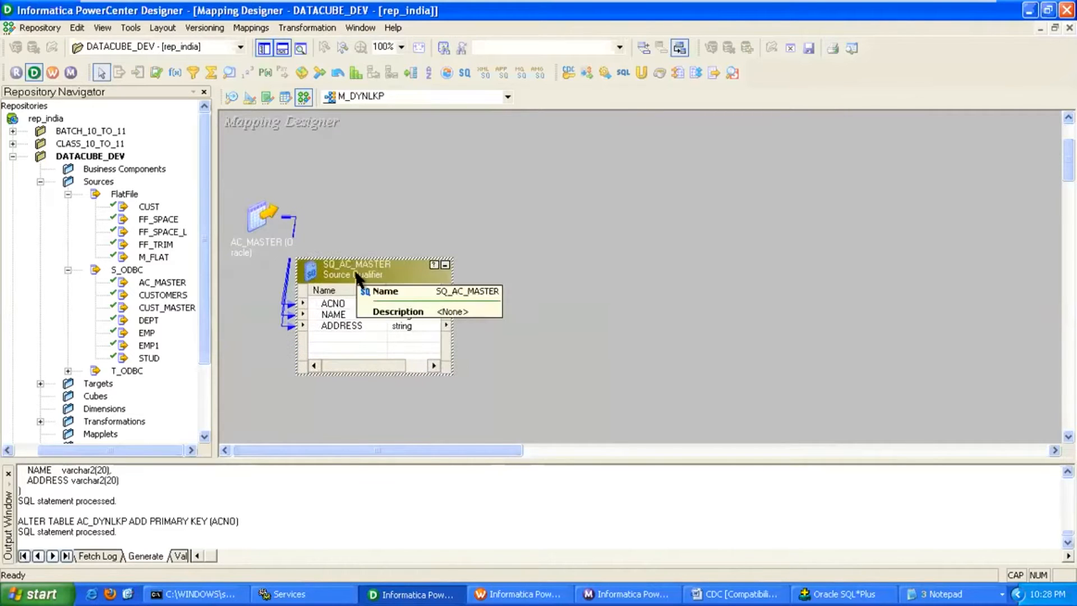
drag(263, 208, 258, 177)
drag(334, 258, 294, 237)
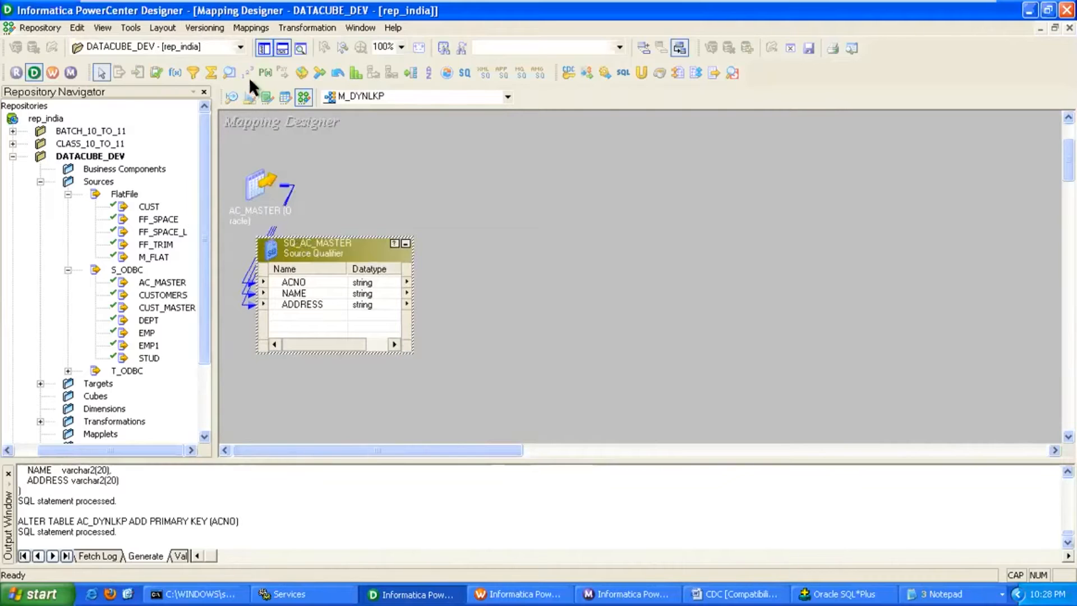
click(228, 72)
Add a LKPTRANS lookup transformation on the AC_DYNLKP target table.
click(428, 175)
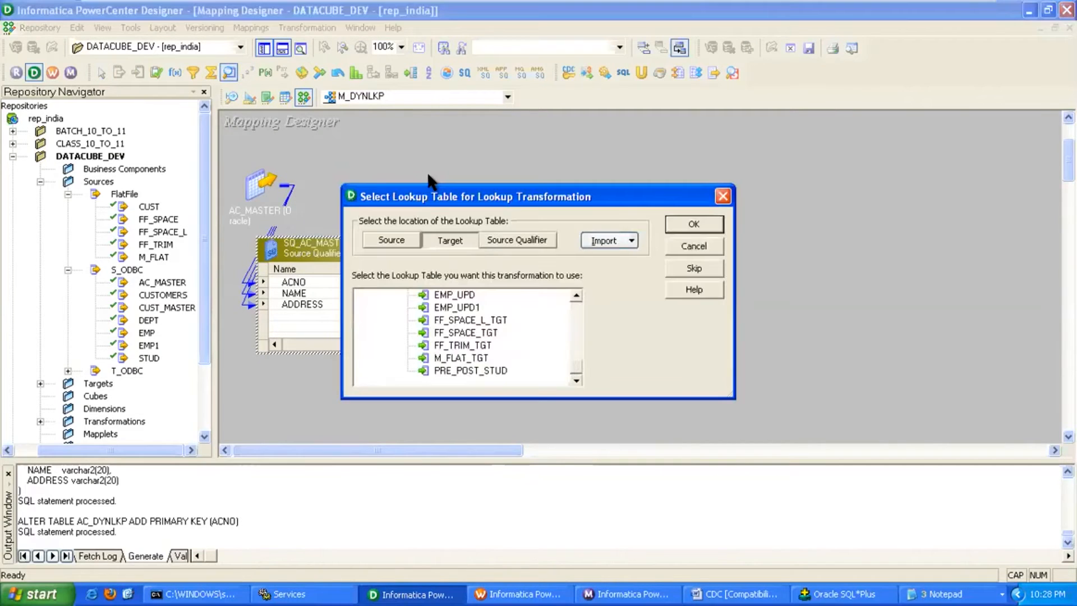
click(455, 241)
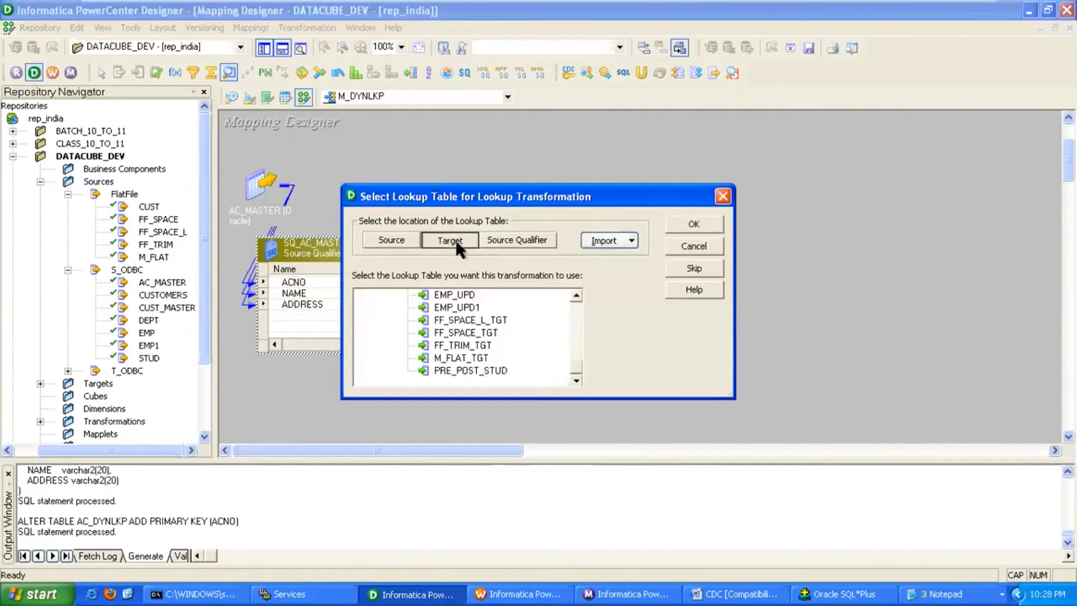
drag(578, 364, 577, 304)
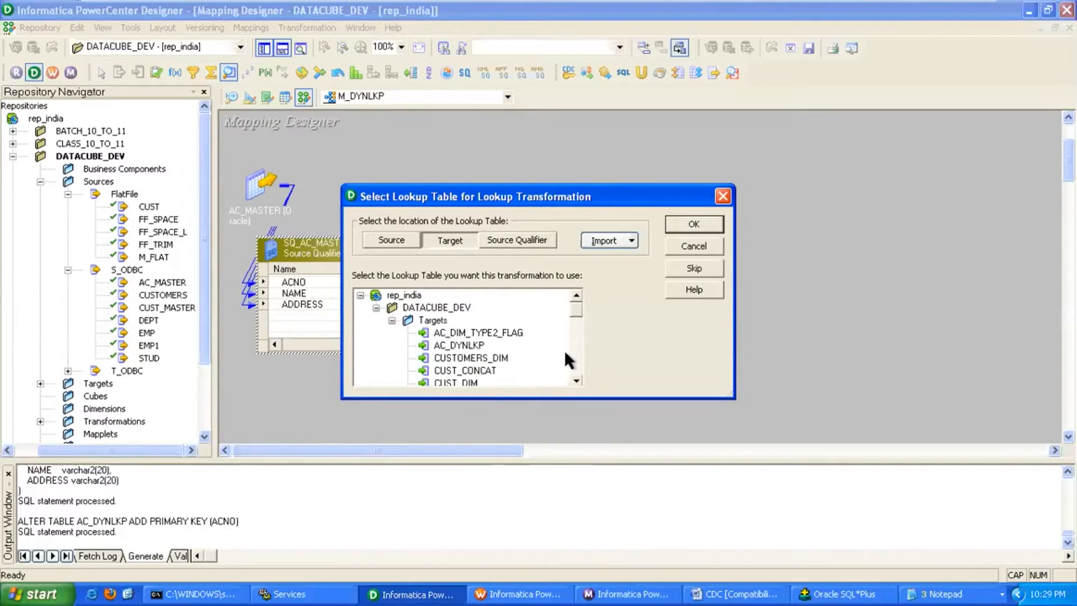
click(577, 381)
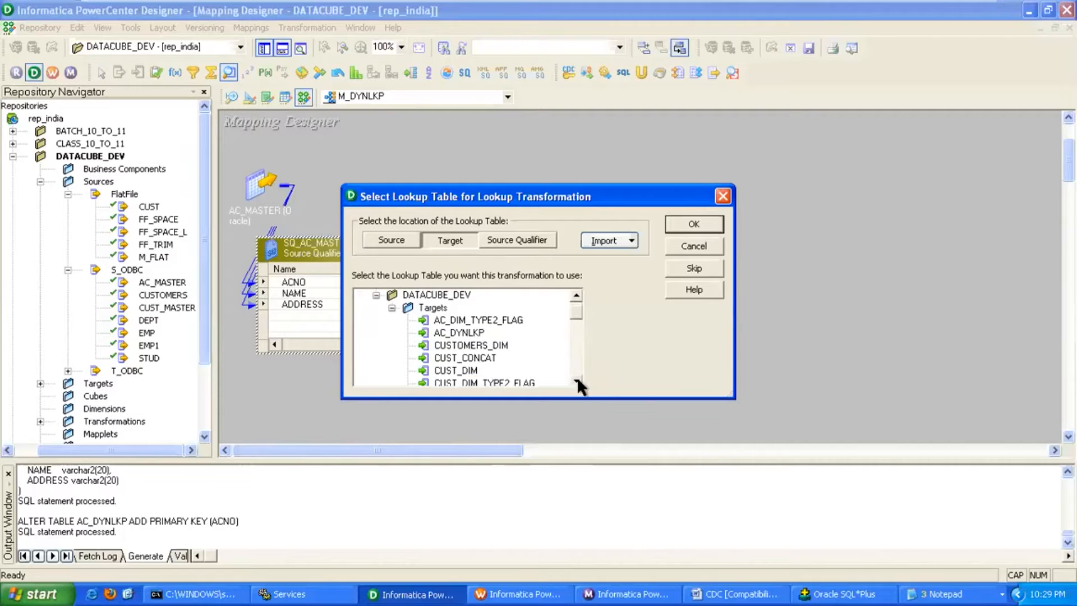
click(478, 335)
click(681, 227)
Link SQ_AC_MASTER's ACNO, NAME and ADDRESS into LKPTRANS as ACNO1, NAME1 and ADDRESS1.
drag(493, 188, 497, 153)
drag(359, 247, 360, 281)
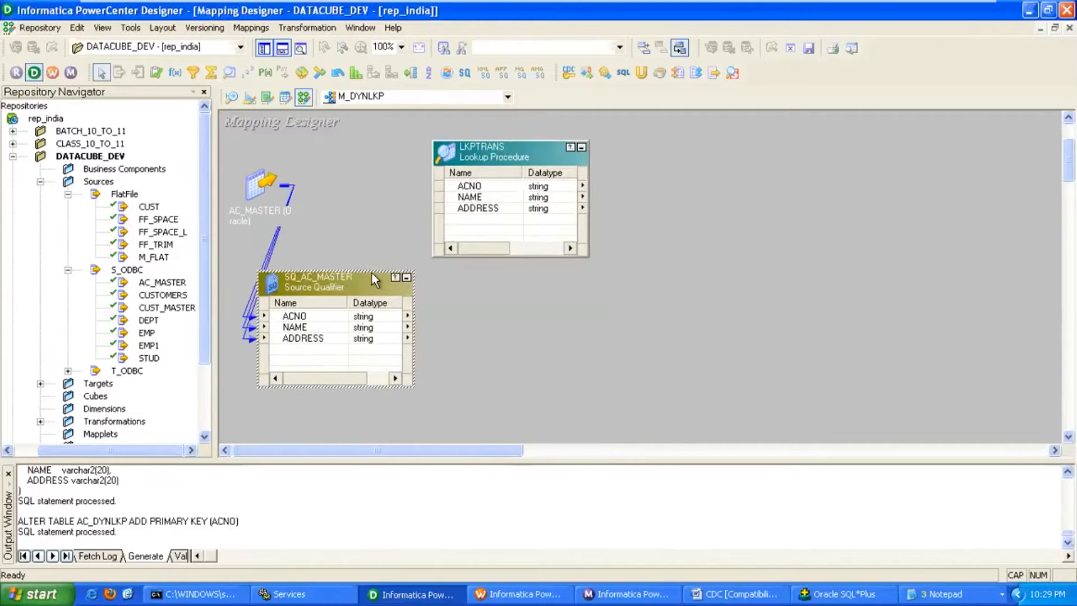
click(310, 315)
shift+click(307, 338)
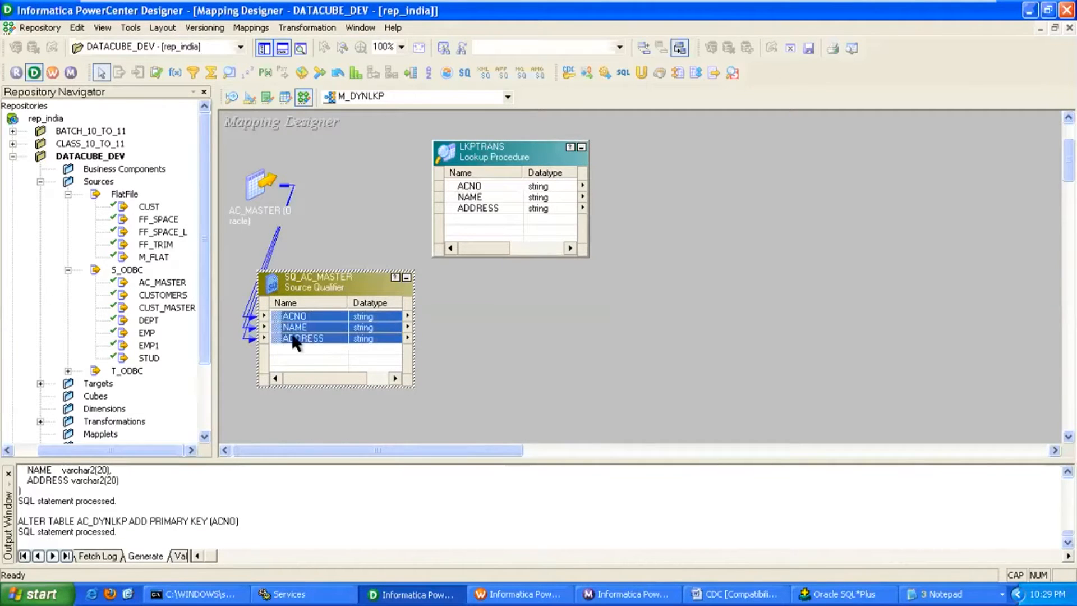
drag(278, 315, 464, 236)
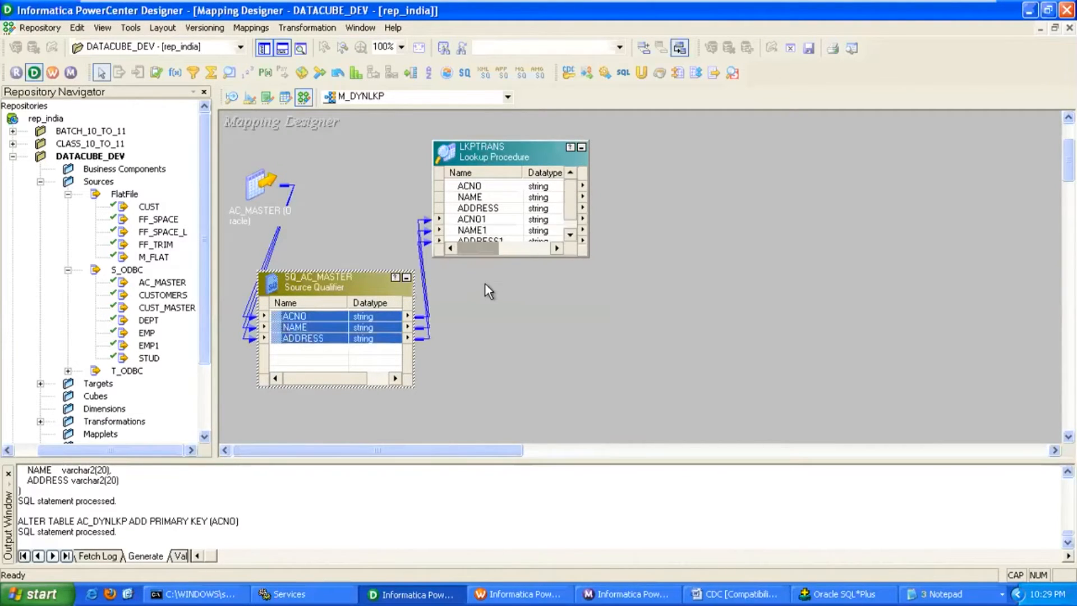
click(510, 248)
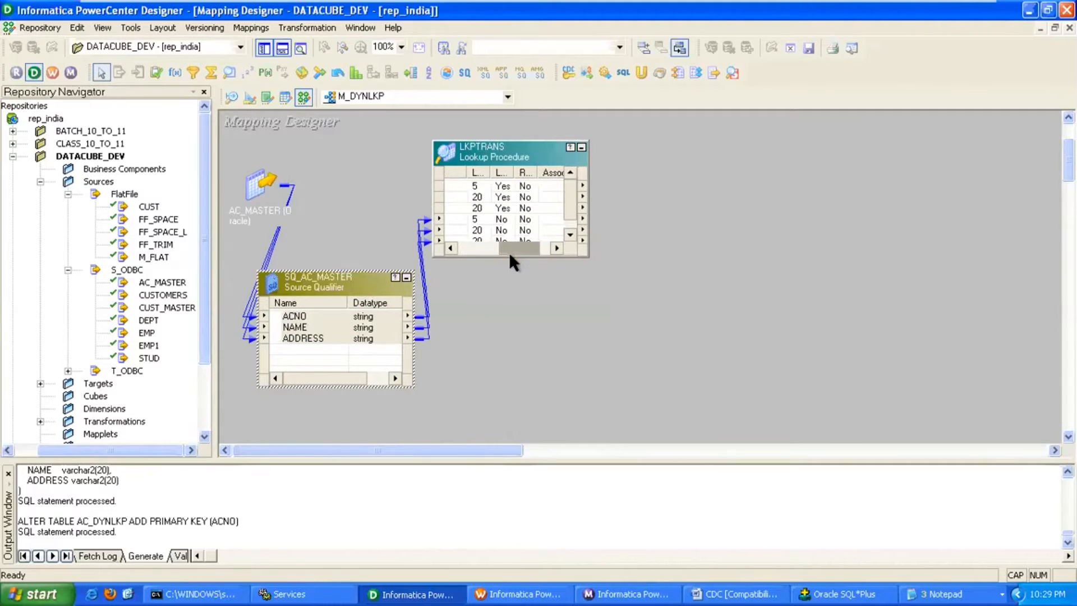
drag(506, 248, 443, 246)
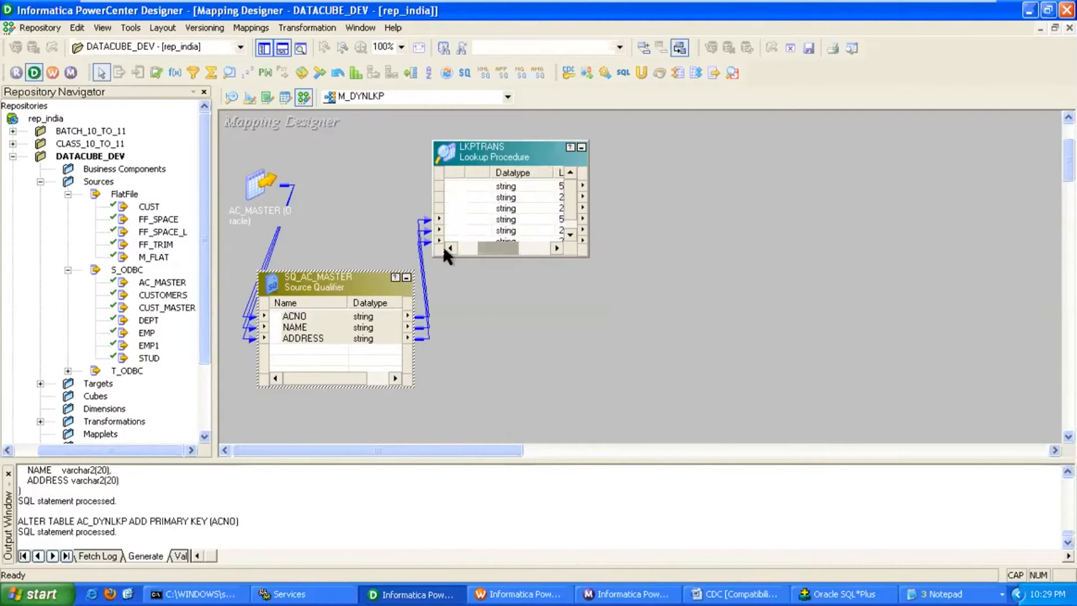
Resize LKPTRANS to show all ports, collapse SQ_AC_MASTER and reposition the lookup.
click(477, 252)
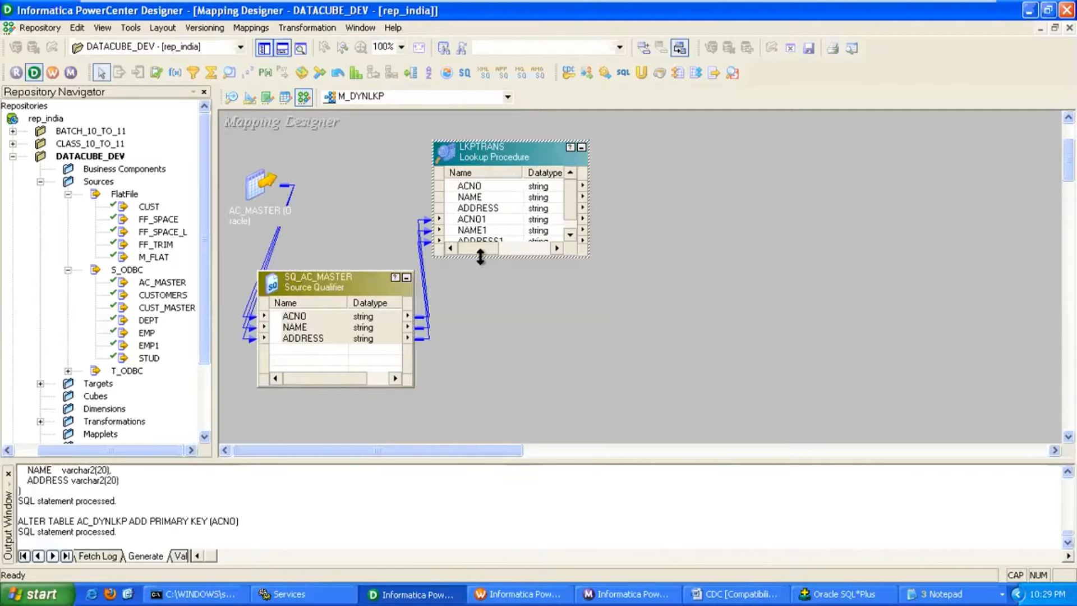
drag(480, 256, 443, 277)
click(406, 278)
click(267, 283)
drag(459, 175, 425, 199)
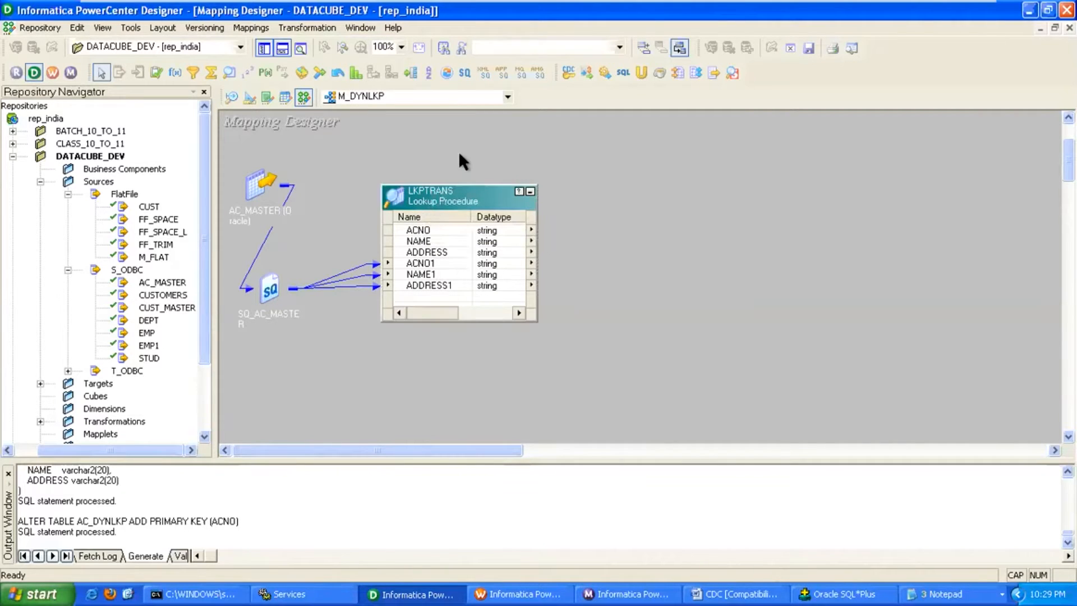
drag(458, 198, 455, 207)
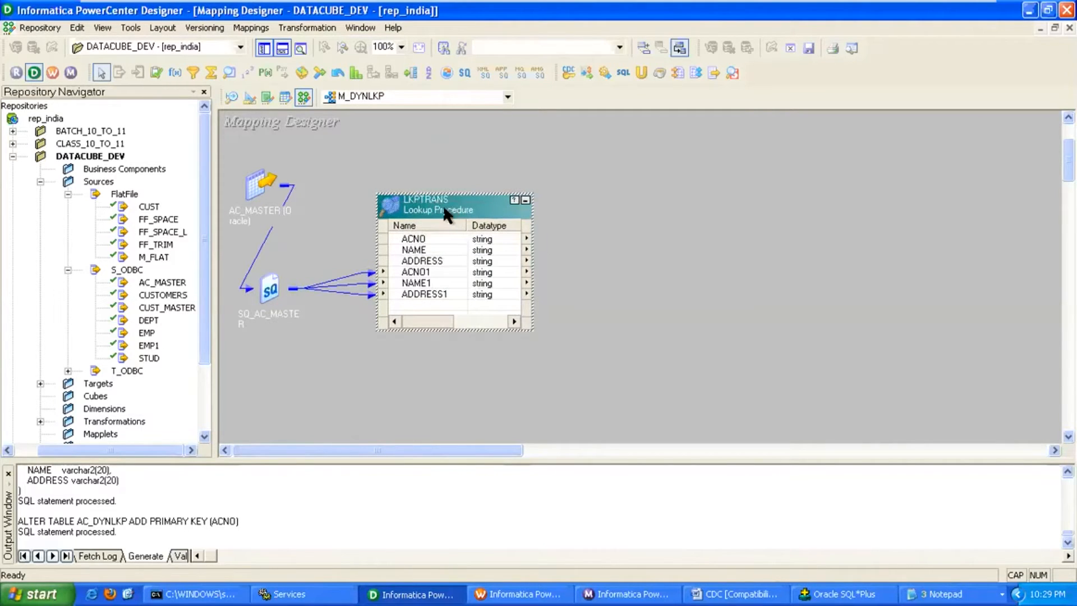
Add the lookup condition ACNO = ACNO1 to LKPTRANS.
double_click(446, 212)
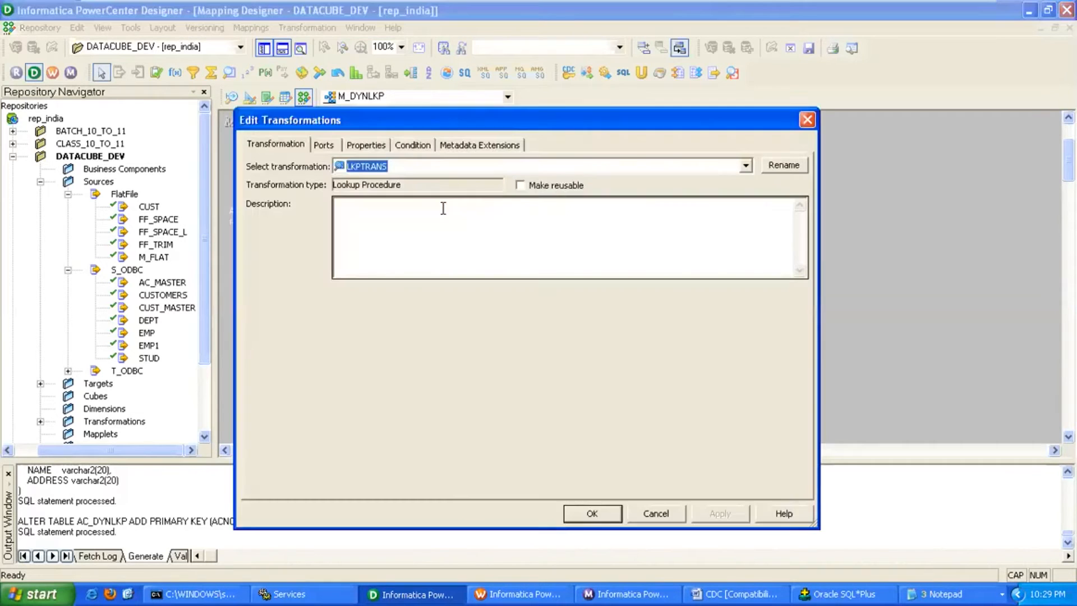
click(411, 147)
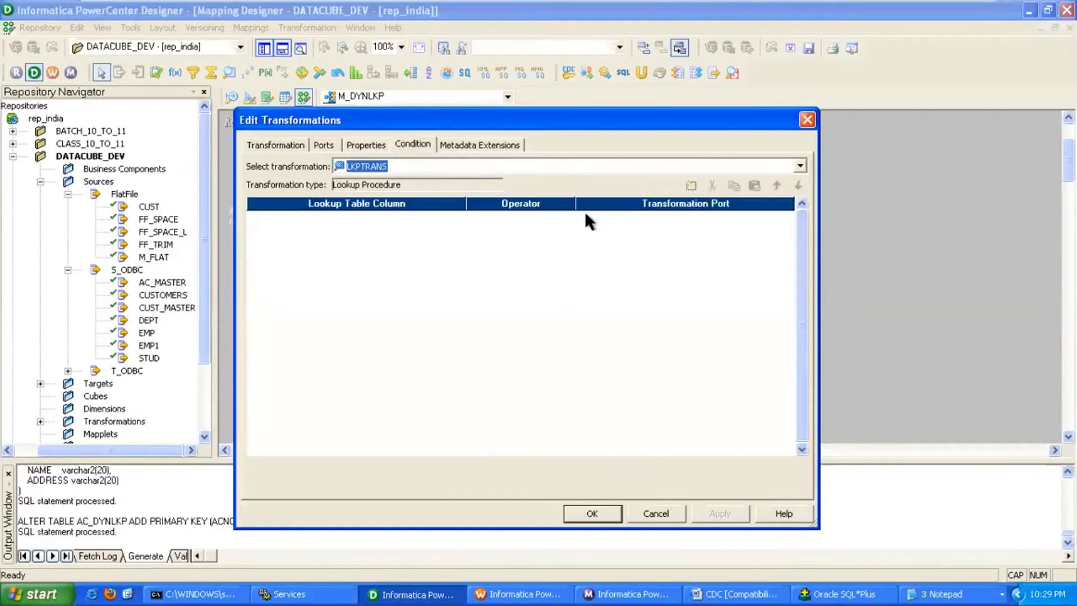
click(690, 185)
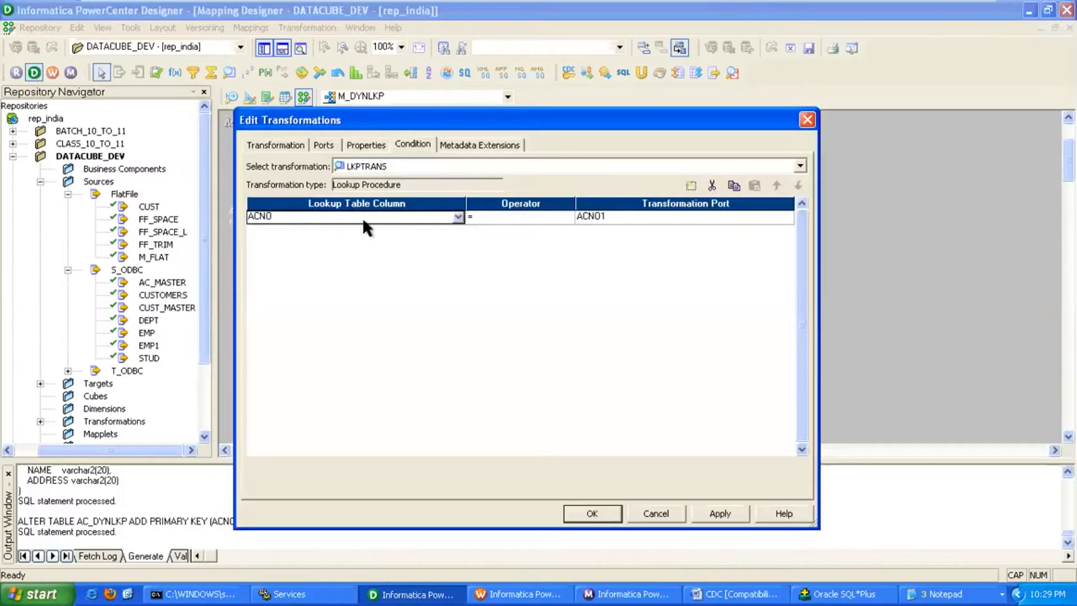
click(719, 513)
Enable the Lookup cache persistent property on LKPTRANS.
click(365, 144)
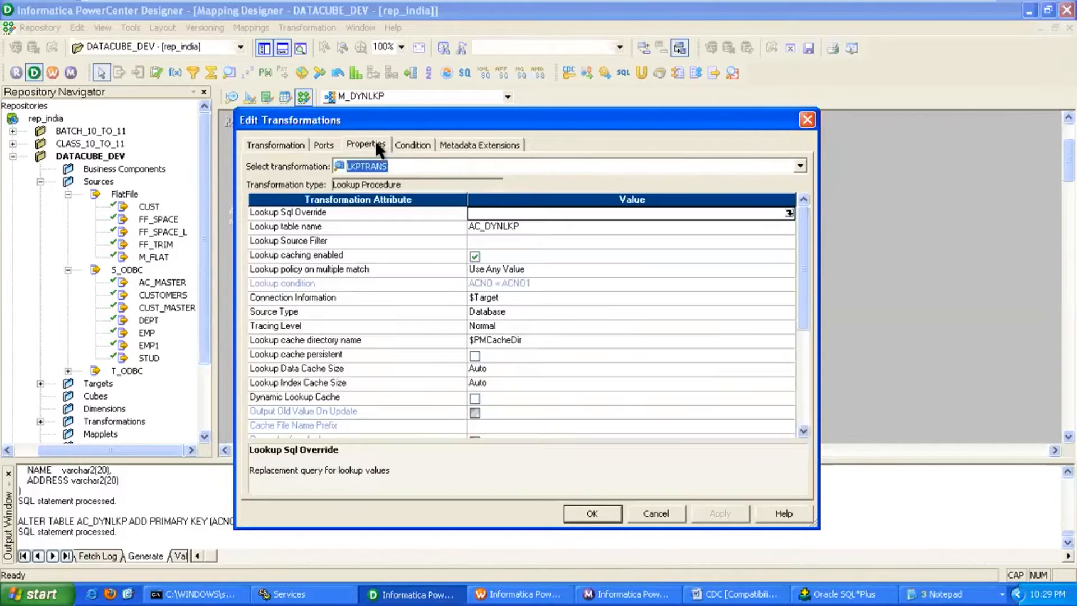
drag(495, 115, 495, 59)
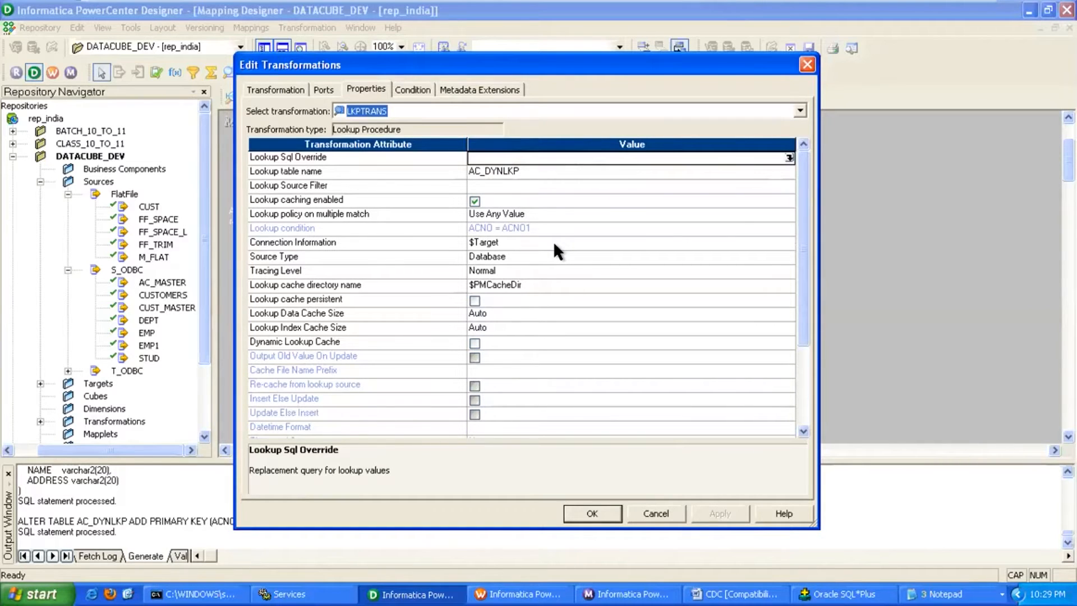
click(475, 301)
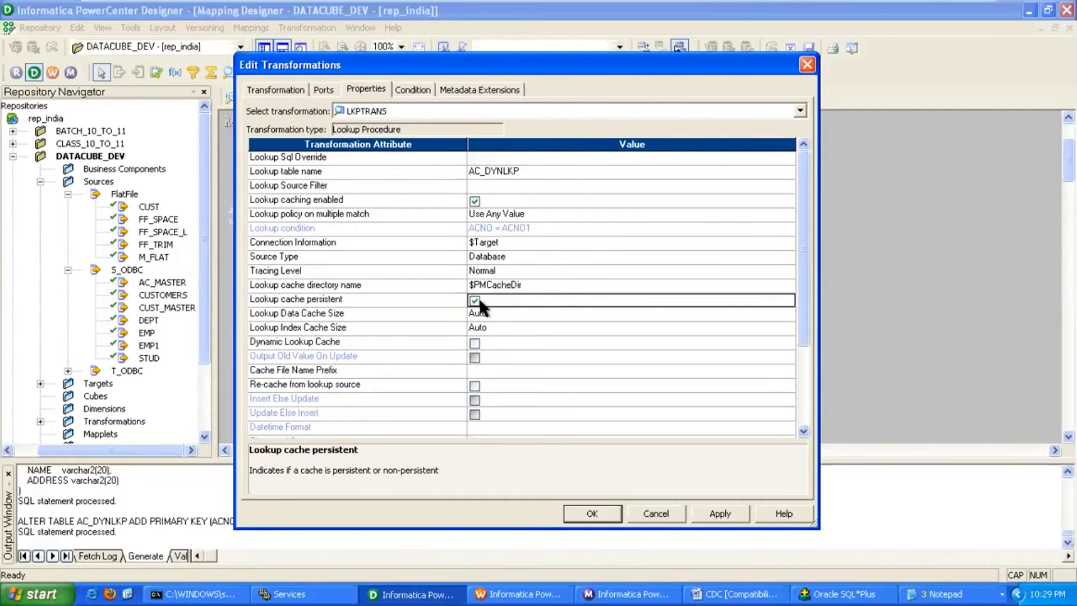
click(497, 302)
Browse to C:\Informatica\PowerCenter8.6.0\server\infa_shared\Cache in Windows Explorer.
key(super+e)
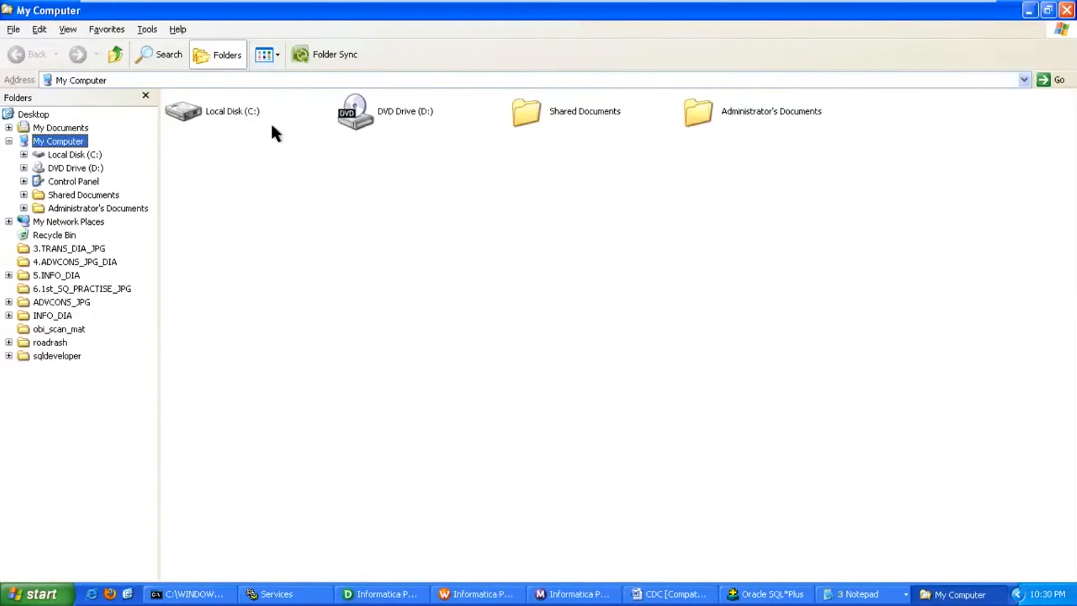
double_click(233, 116)
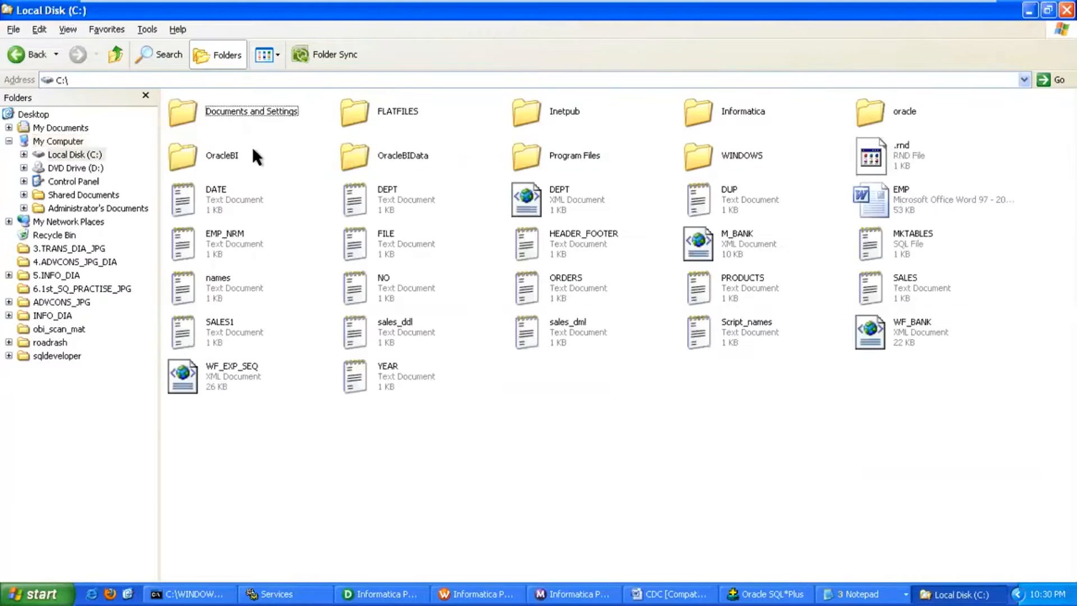
double_click(714, 116)
double_click(250, 111)
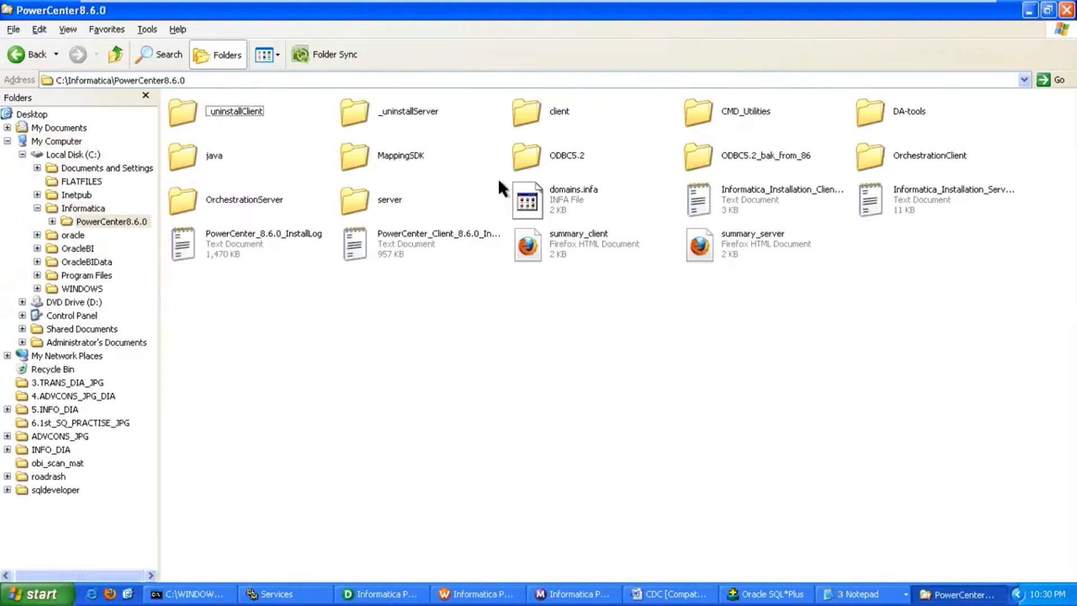
double_click(401, 209)
double_click(587, 110)
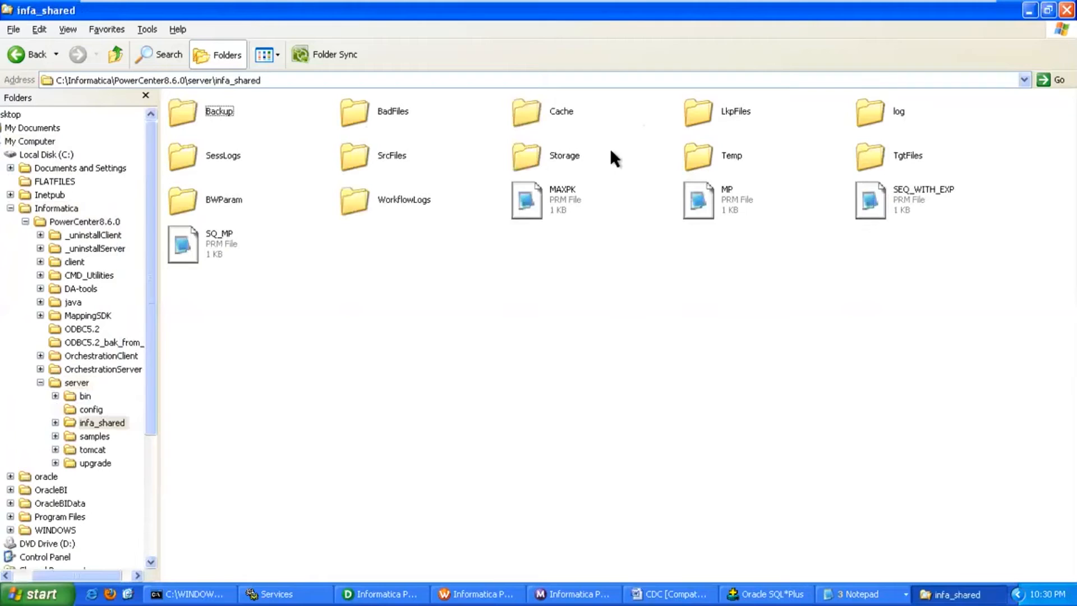
double_click(561, 113)
Delete all the PMLKUP cache files in the folder and return to Designer.
key(ctrl+a)
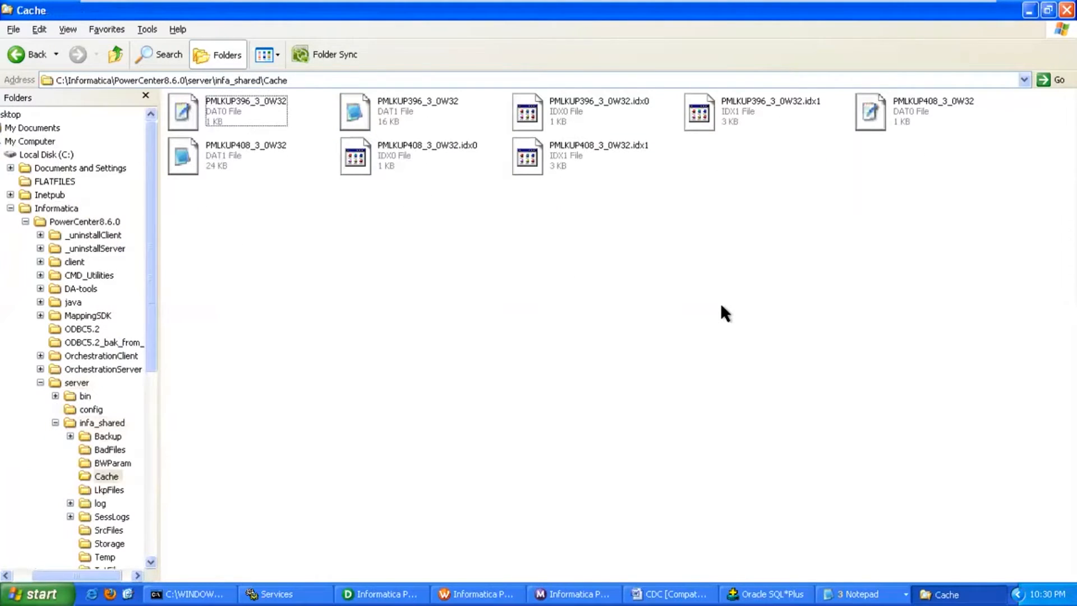
key(Delete)
key(Return)
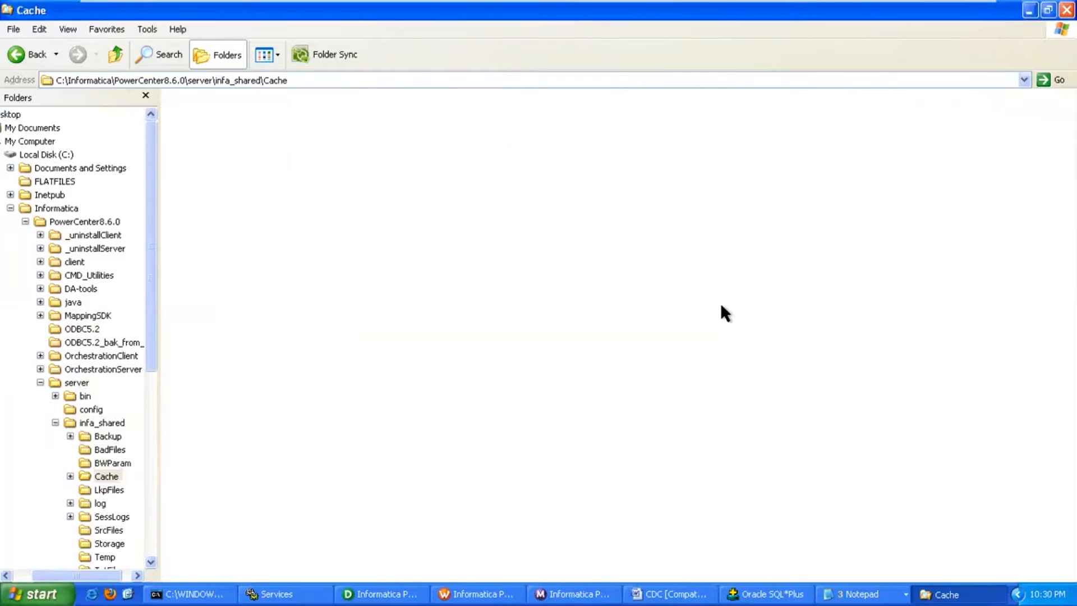
click(340, 80)
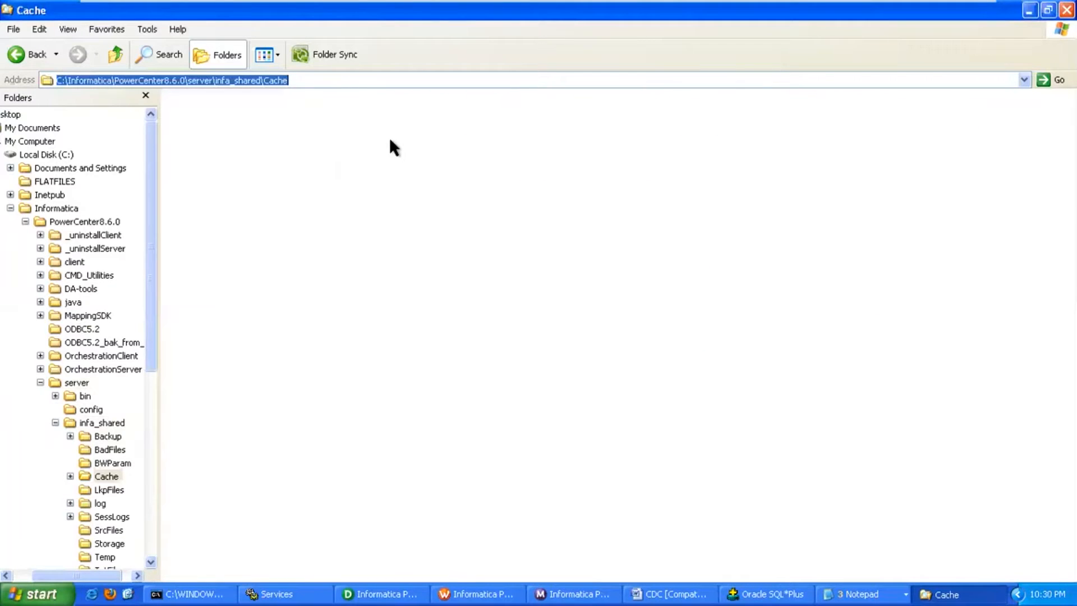
click(403, 593)
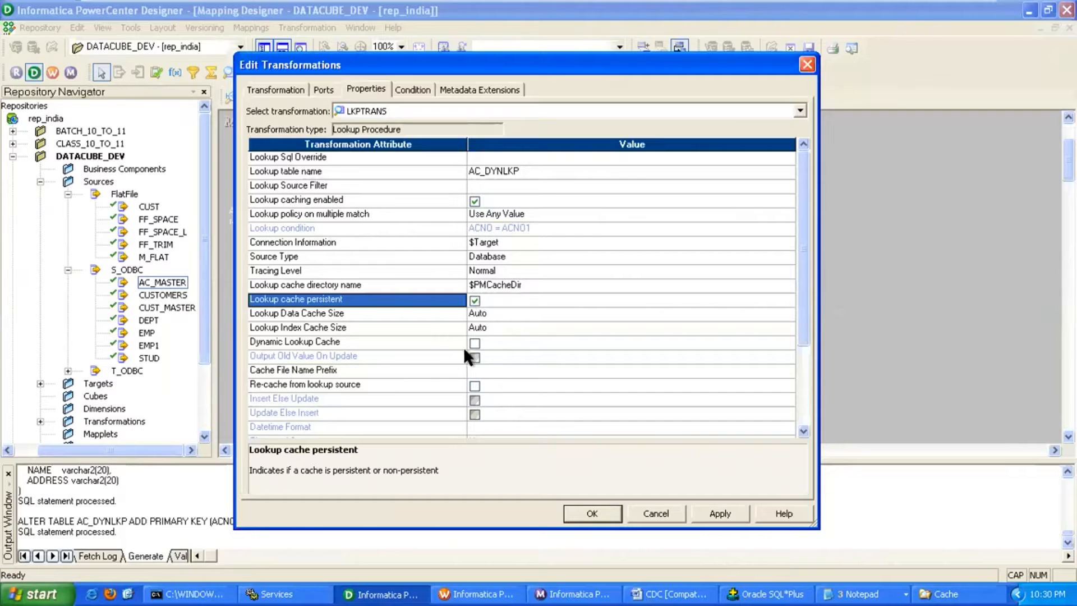
Turn on Dynamic Lookup Cache, Insert Else Update and Update Else Insert for LKPTRANS.
click(432, 341)
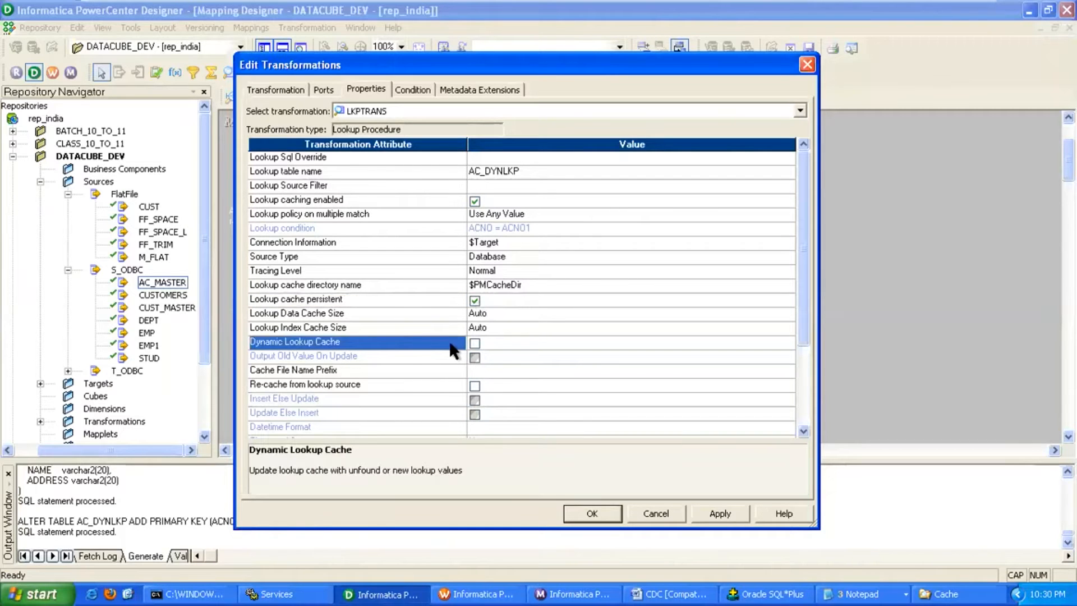
click(474, 342)
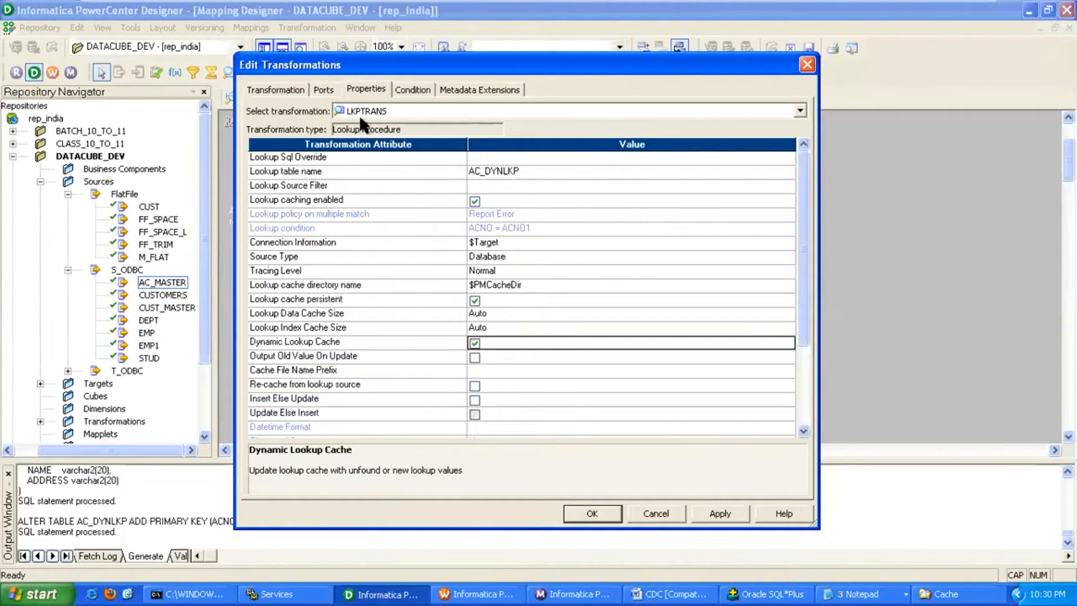
click(325, 90)
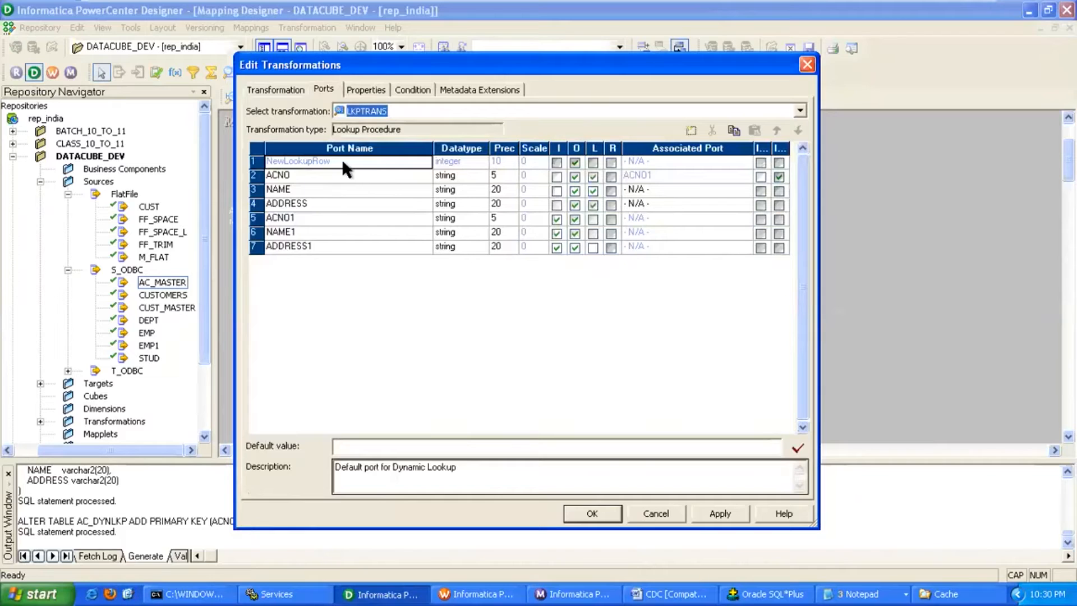
click(366, 90)
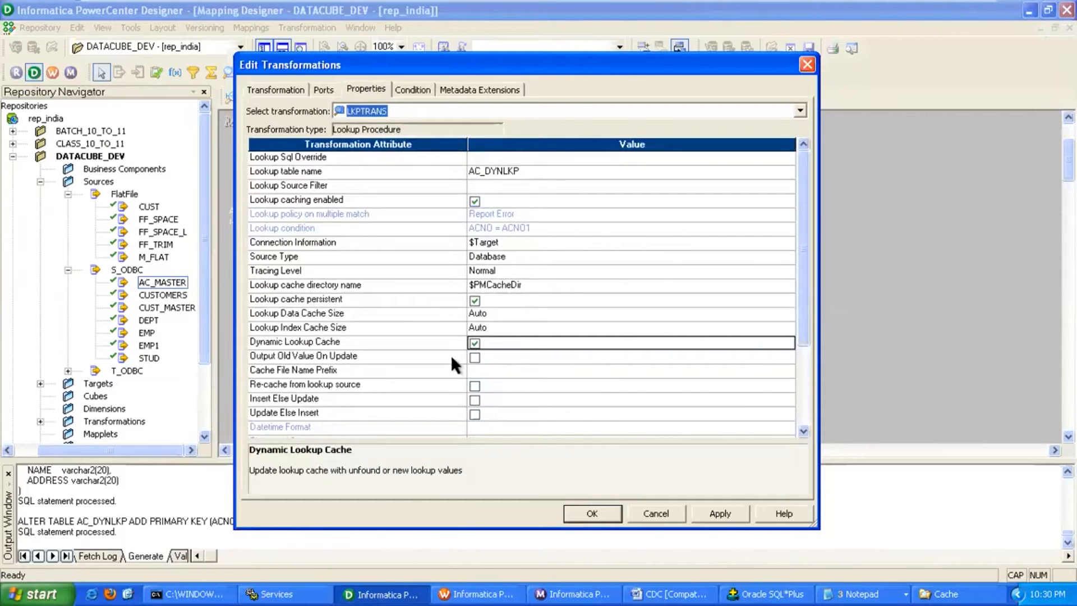
click(475, 398)
click(474, 414)
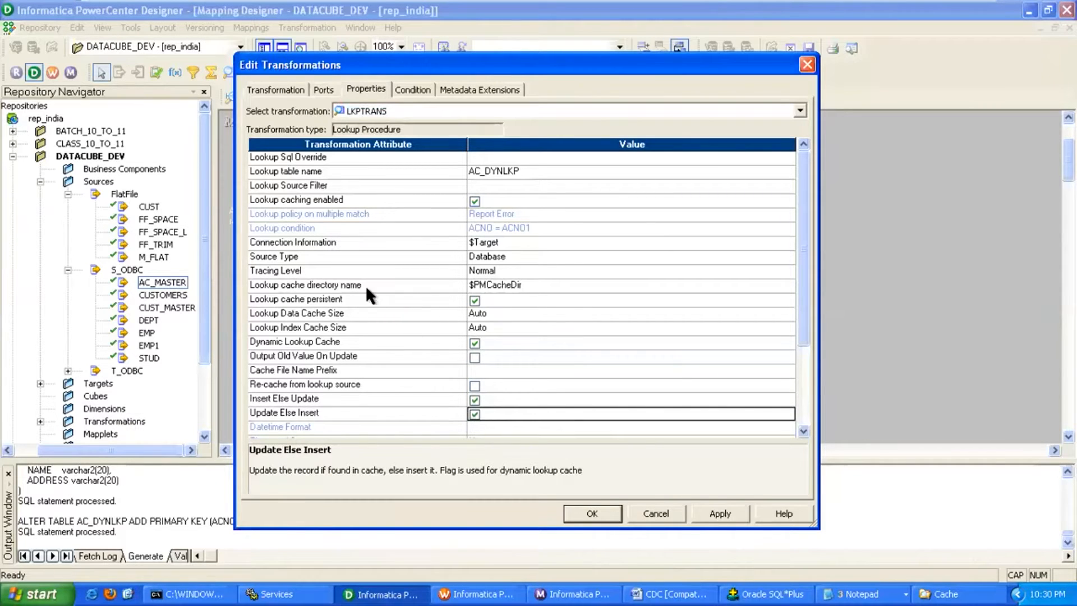
Set NAME's associated port to NAME1 and ADDRESS's to ADDRESS1.
click(324, 90)
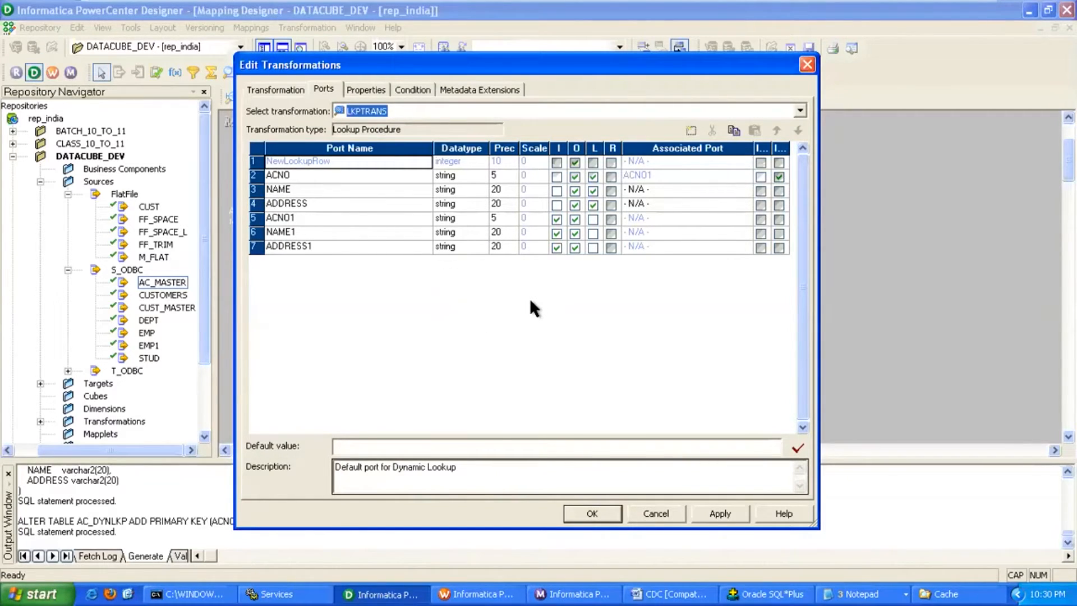
click(679, 194)
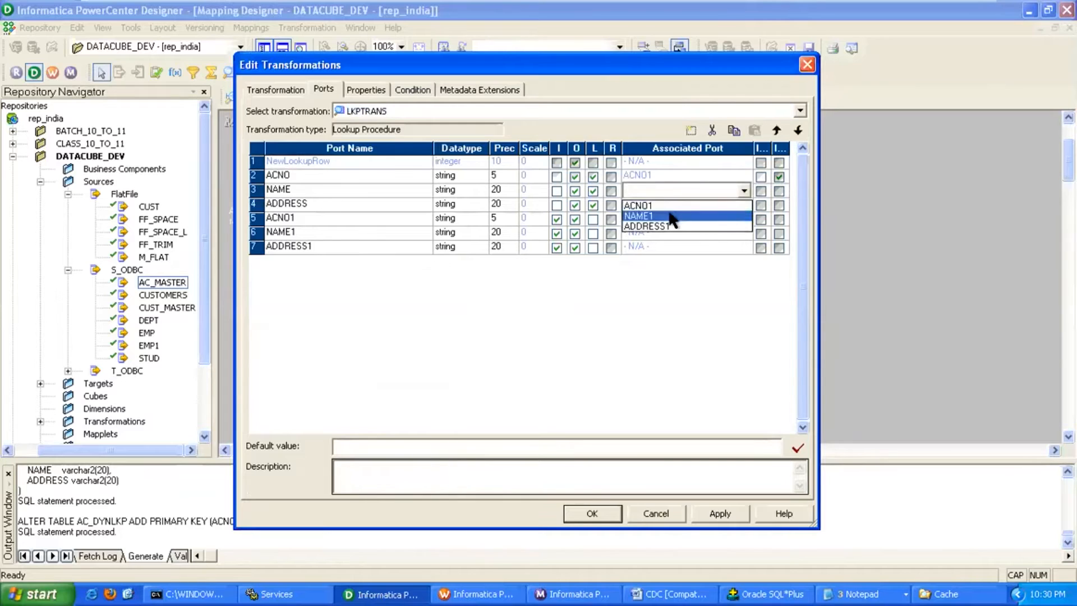
click(672, 215)
click(674, 207)
click(675, 203)
click(669, 241)
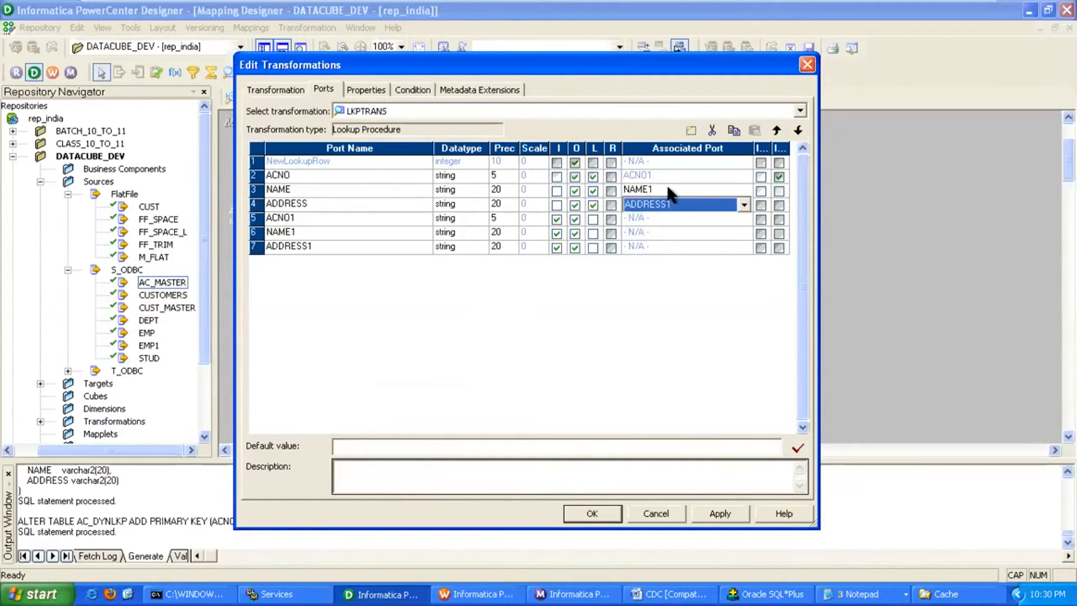
click(671, 192)
click(668, 203)
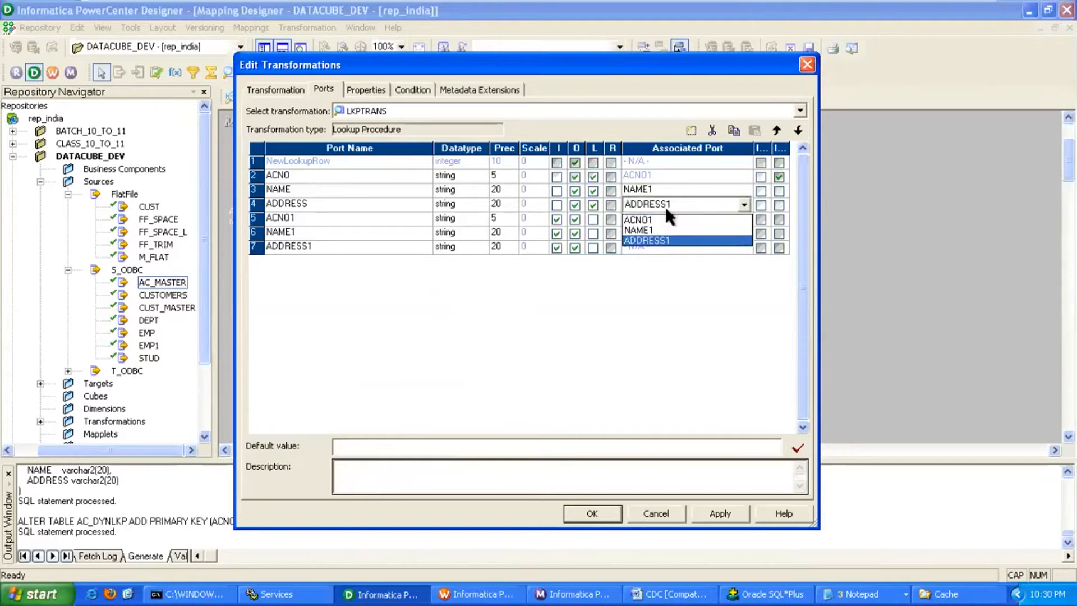
click(667, 242)
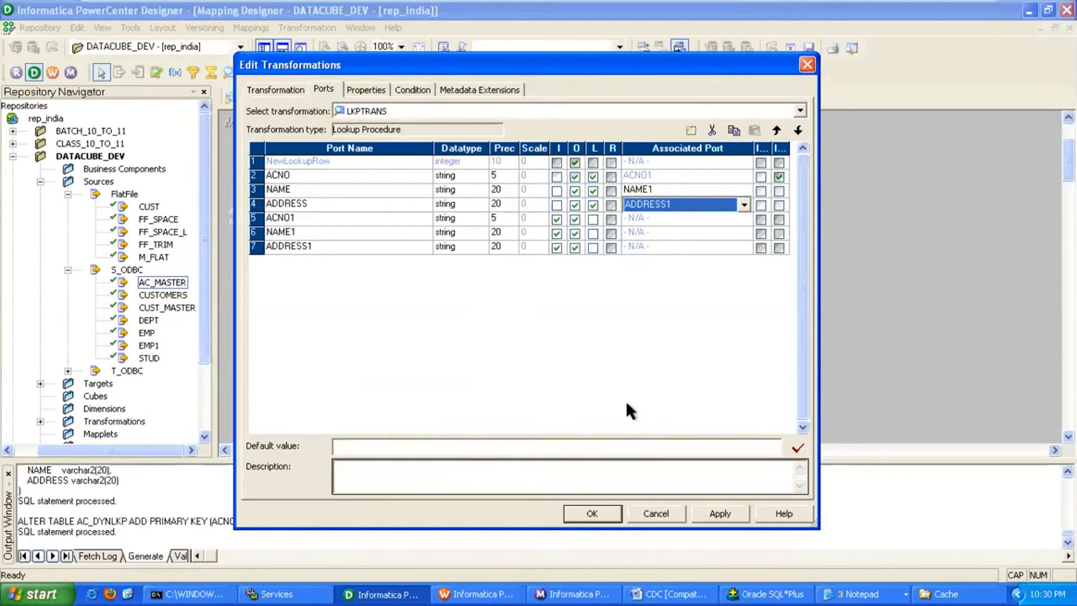
click(709, 511)
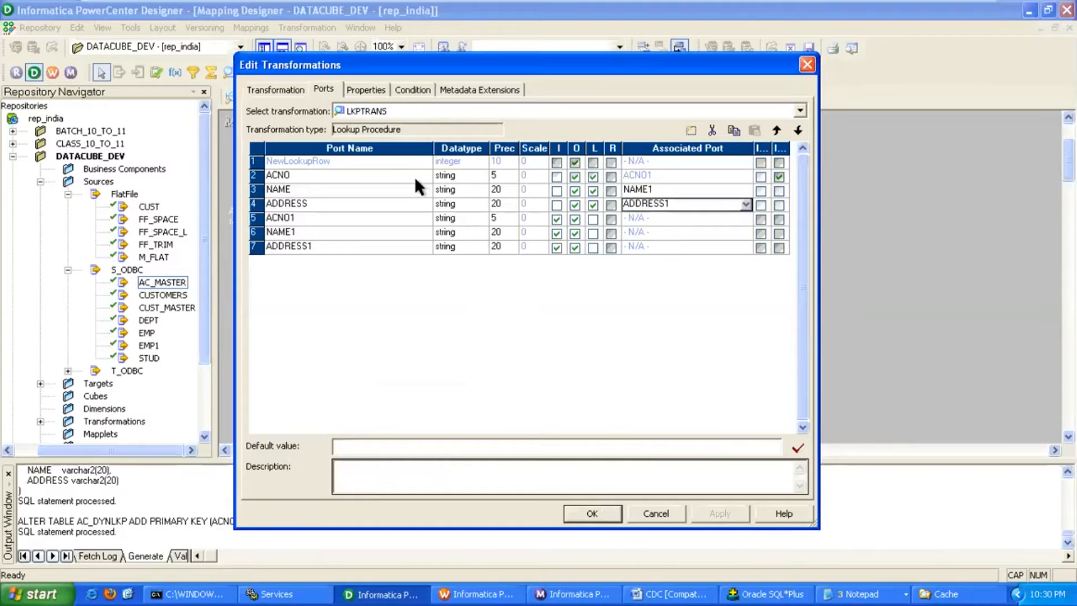
Turn off the persistent lookup cache and confirm the LKPTRANS changes.
click(374, 89)
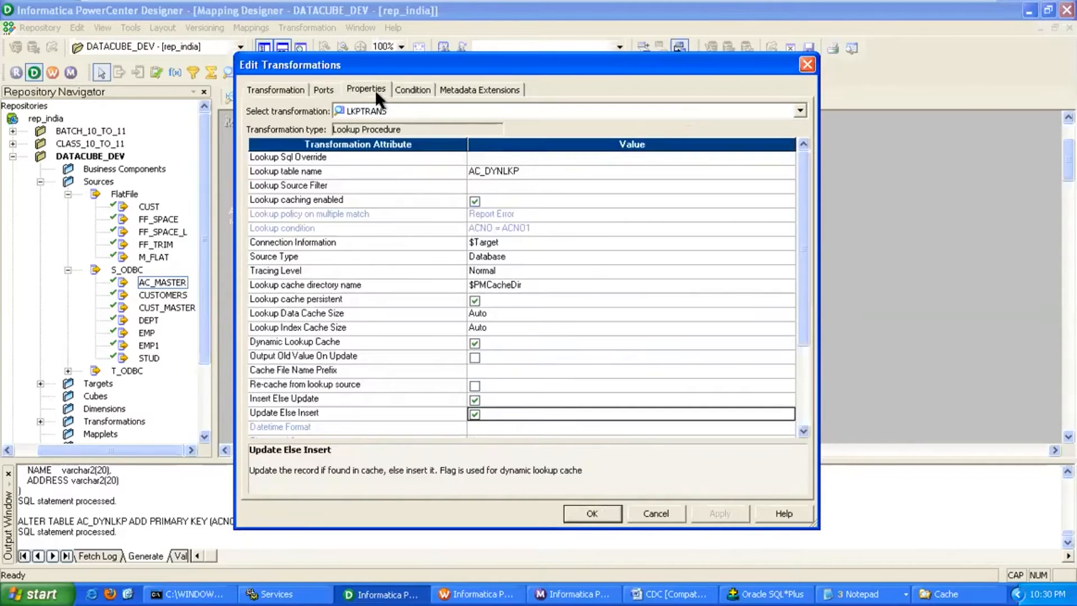
click(476, 300)
click(704, 512)
click(679, 513)
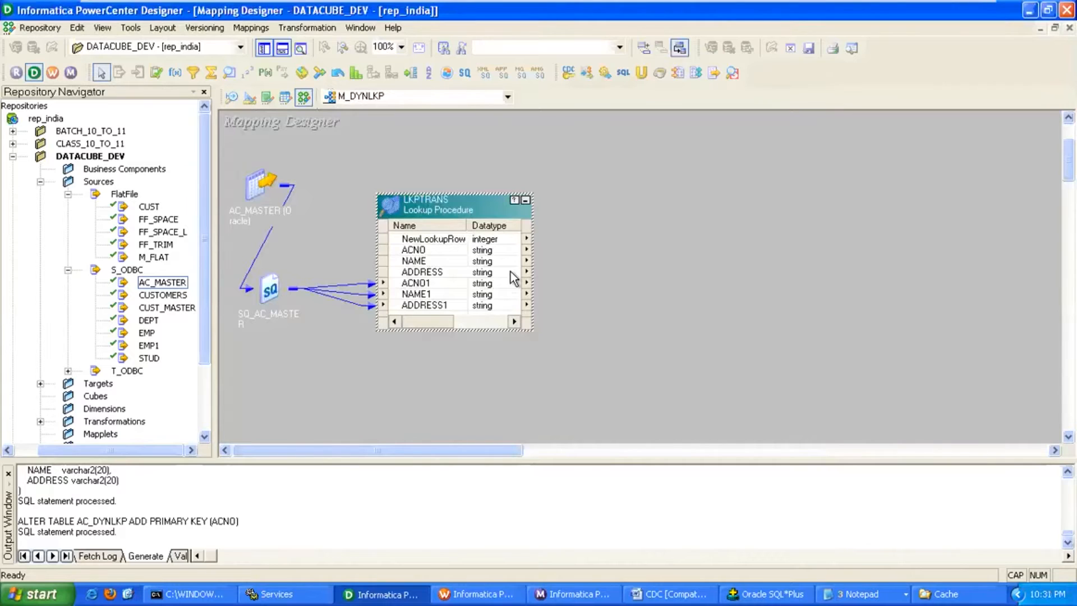
Save the mapping and place a new Router transformation, RTRTRANS.
key(ctrl+s)
drag(471, 197, 453, 150)
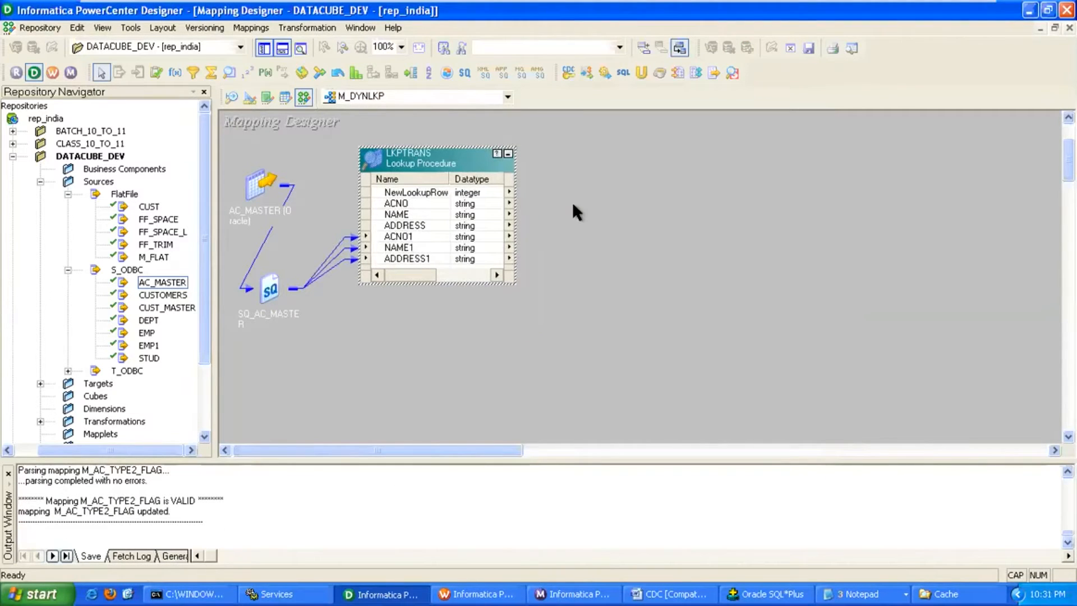
click(578, 230)
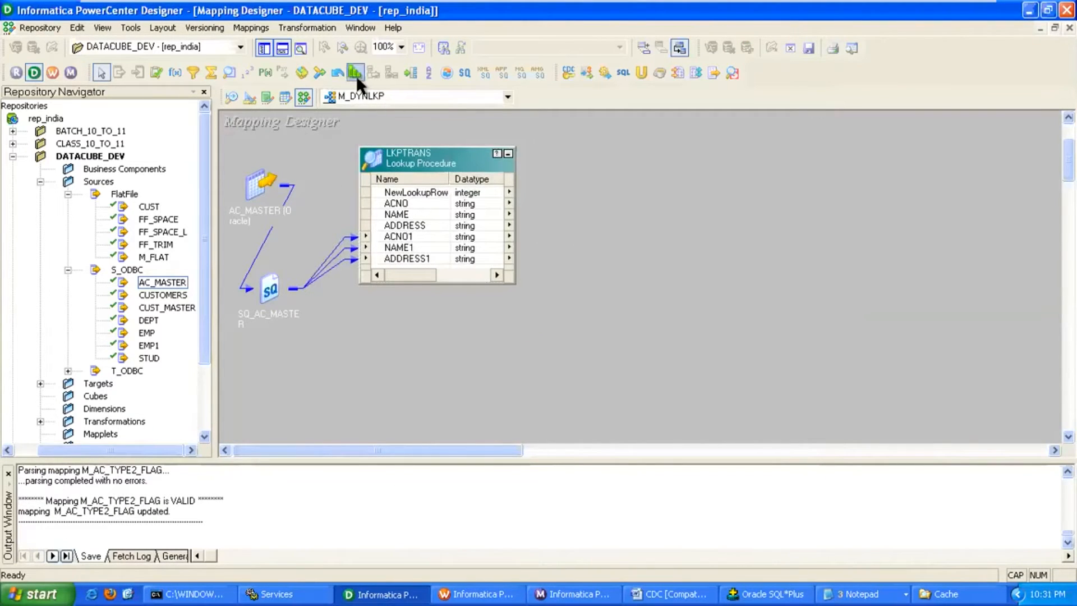
click(411, 73)
click(614, 186)
drag(642, 200, 644, 144)
Link all seven LKPTRANS ports into RTRTRANS and collapse the lookup beside it.
click(436, 192)
shift+click(416, 257)
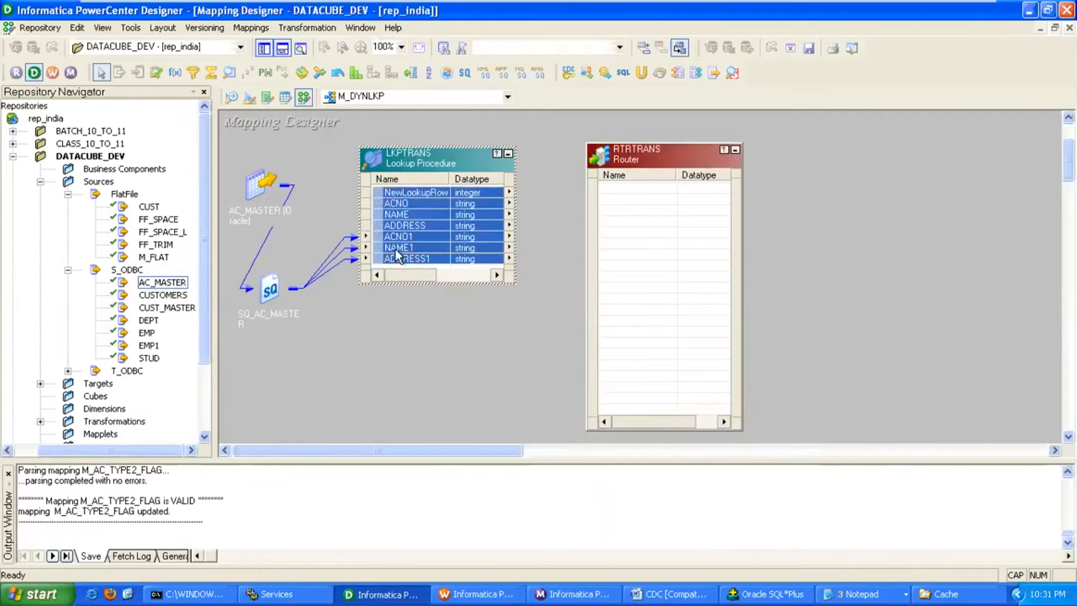
drag(378, 193, 648, 218)
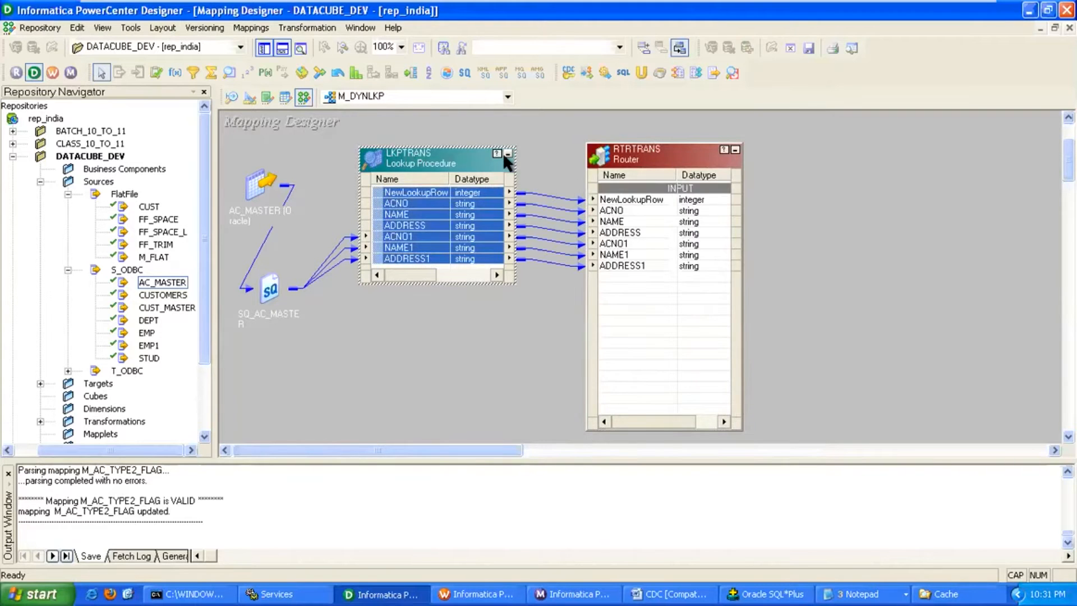
click(508, 153)
drag(671, 169, 513, 144)
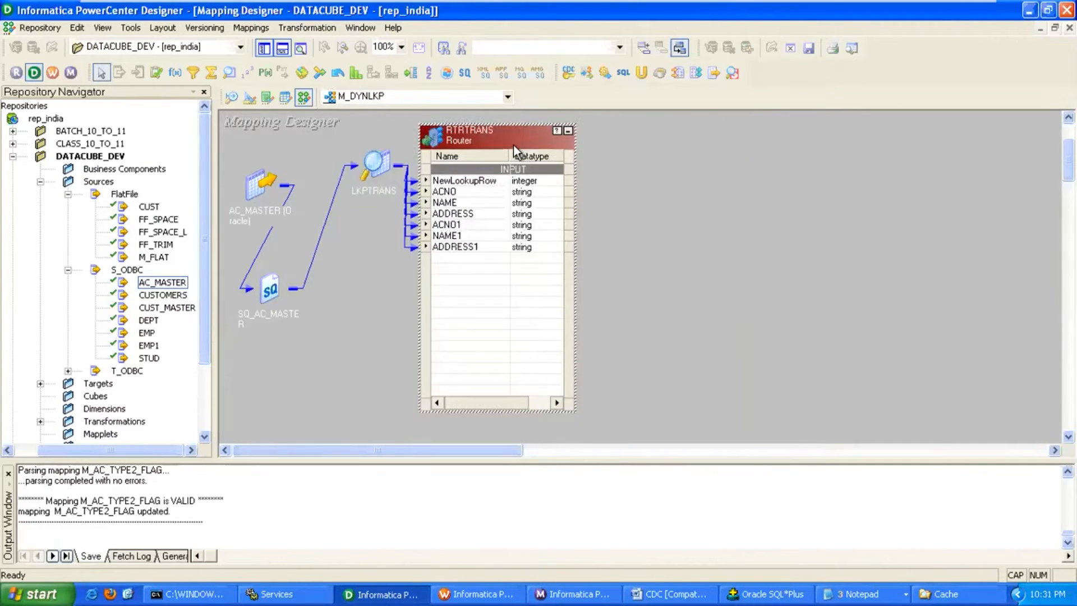
double_click(513, 144)
click(400, 92)
Add two router groups named INSERT and UPDATE.
click(690, 131)
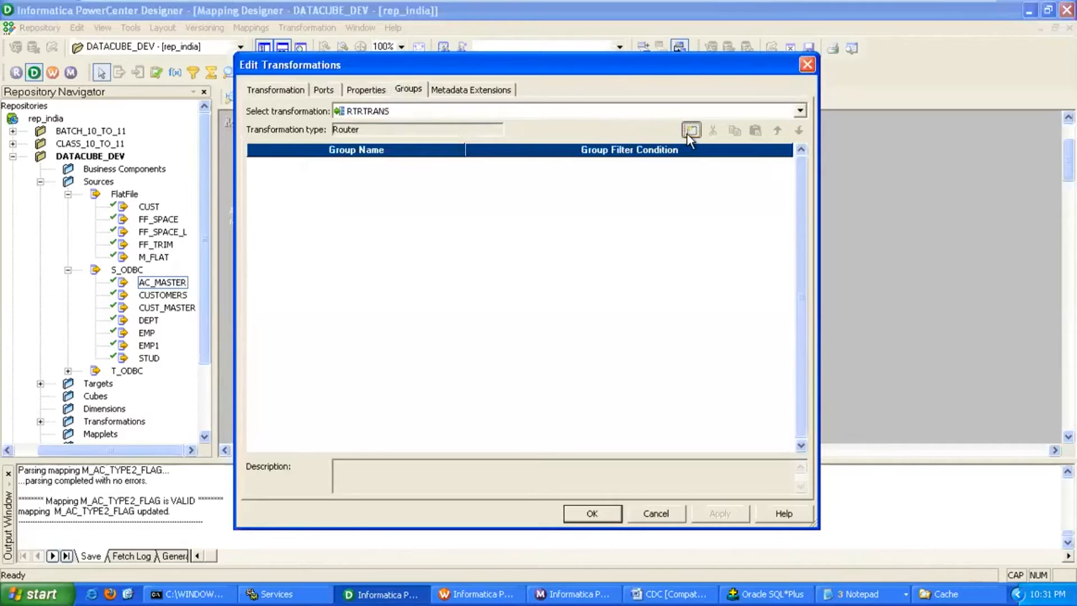
click(686, 127)
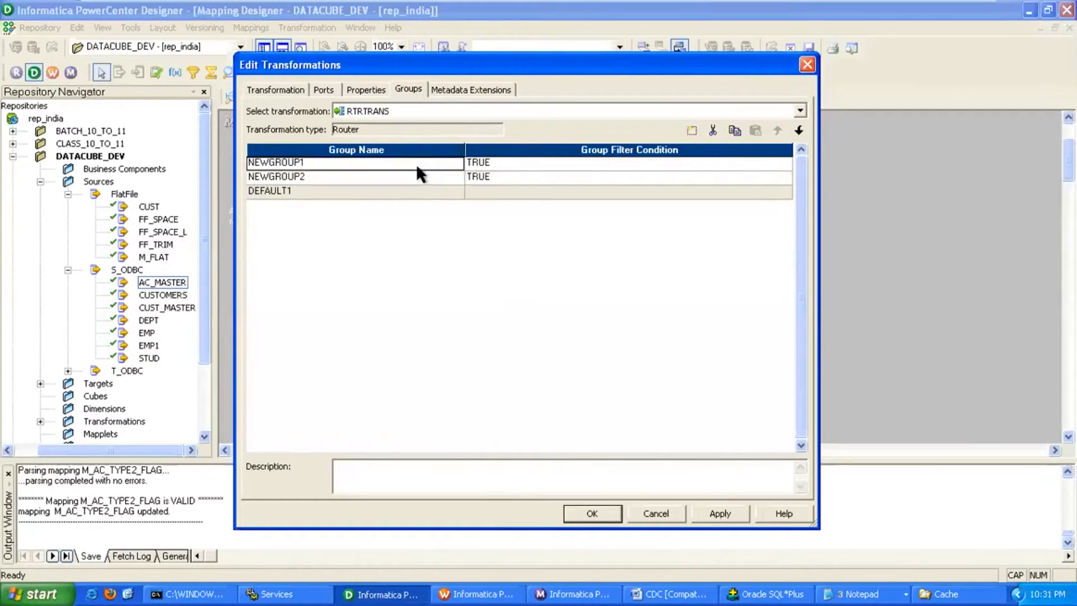
click(416, 164)
text(INSERT)
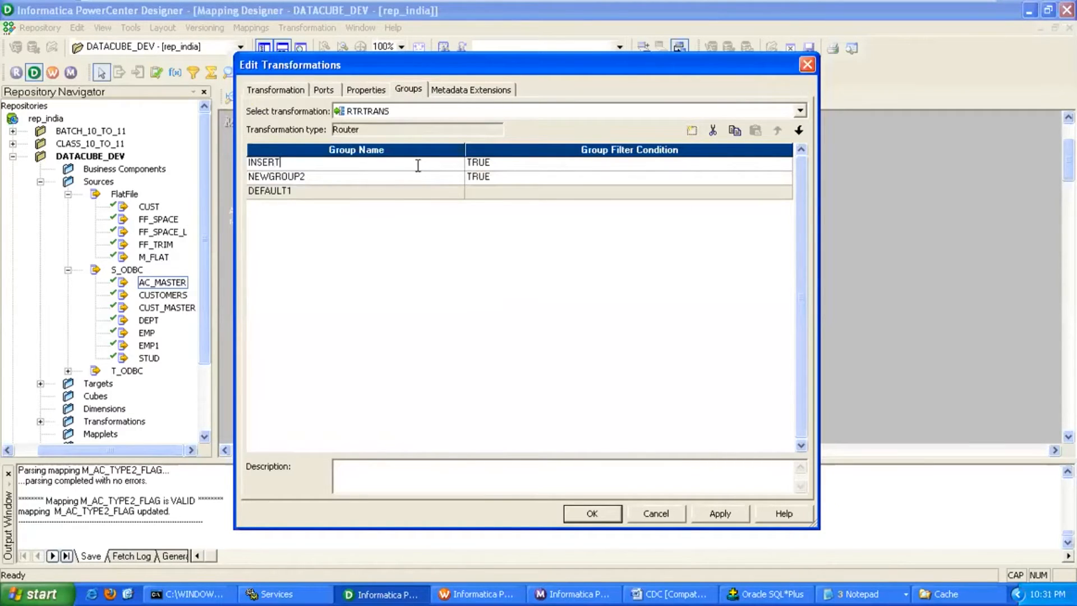
key(Down)
text(UPDATE)
Set the INSERT group's filter condition to NewLookupRow = 1.
click(489, 161)
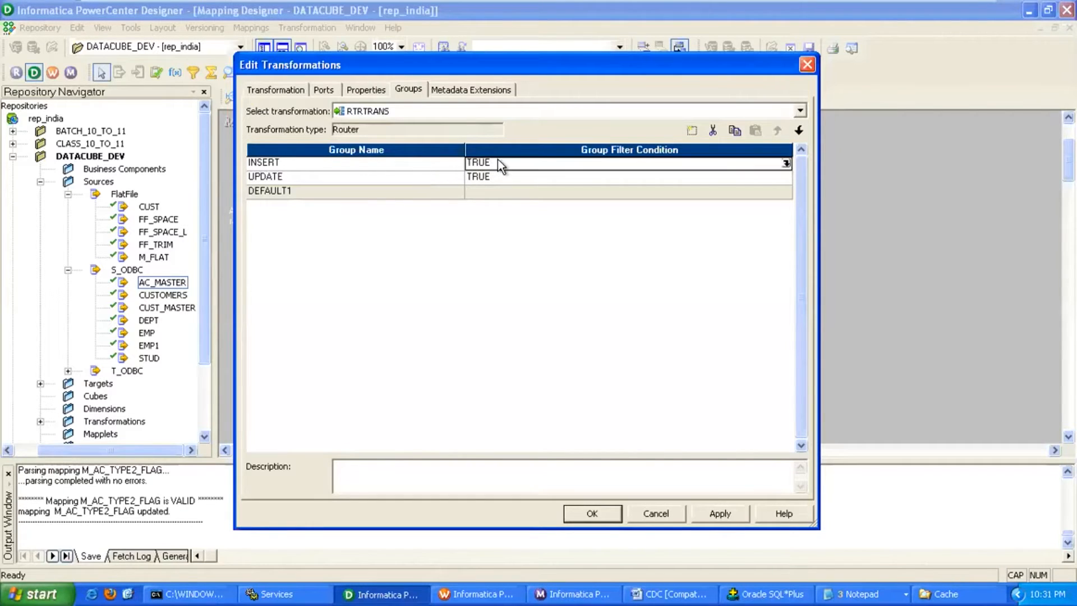
click(787, 164)
drag(547, 300, 446, 299)
click(381, 264)
double_click(426, 306)
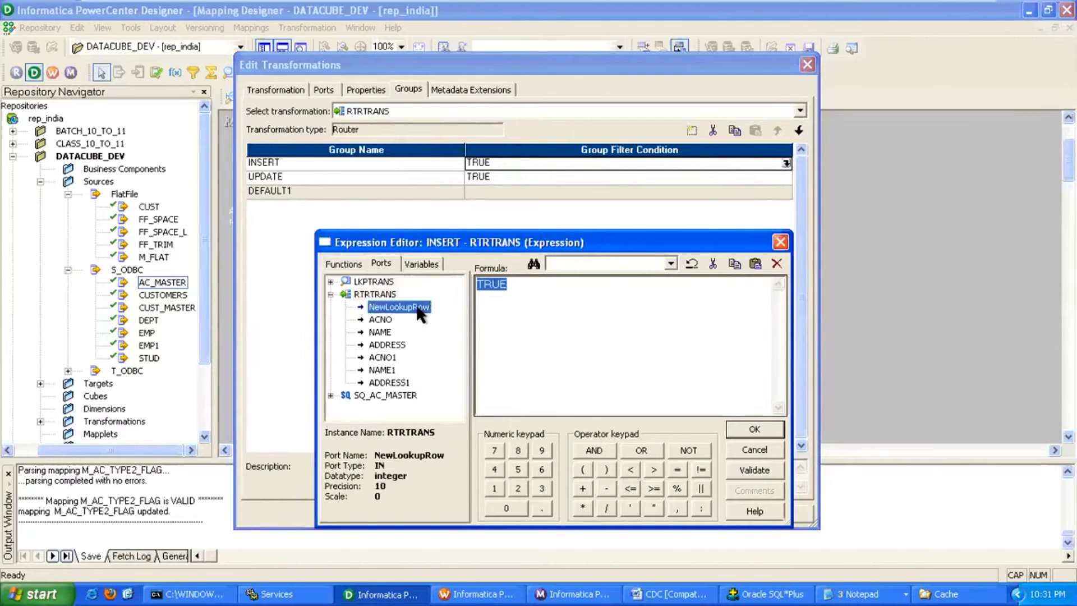
click(678, 471)
click(494, 488)
click(746, 428)
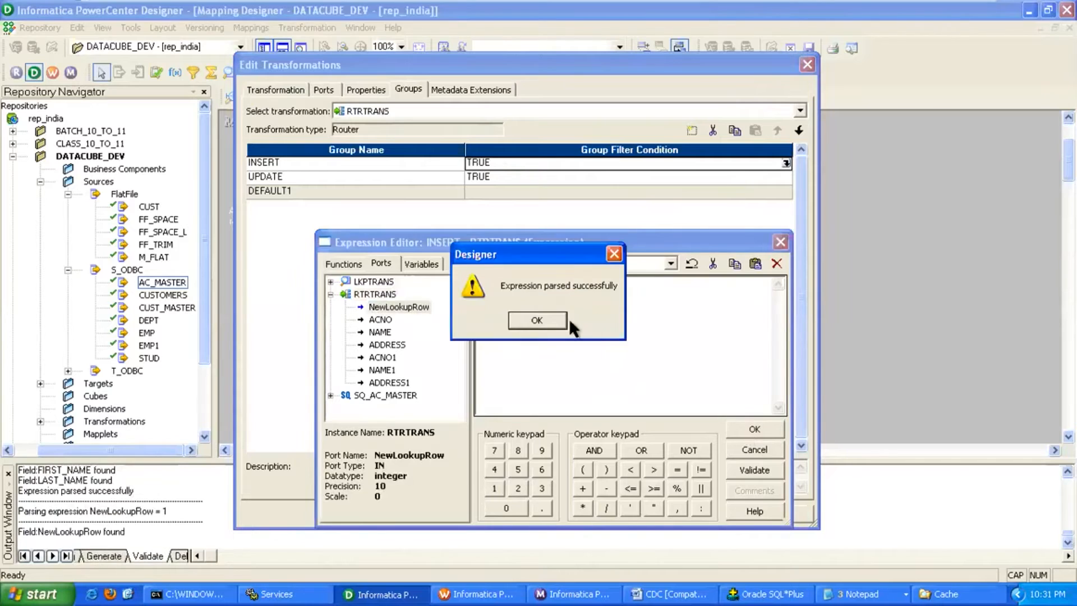
click(561, 319)
Set the UPDATE group's filter condition to NewLookupRow = 2 and save the groups.
click(786, 177)
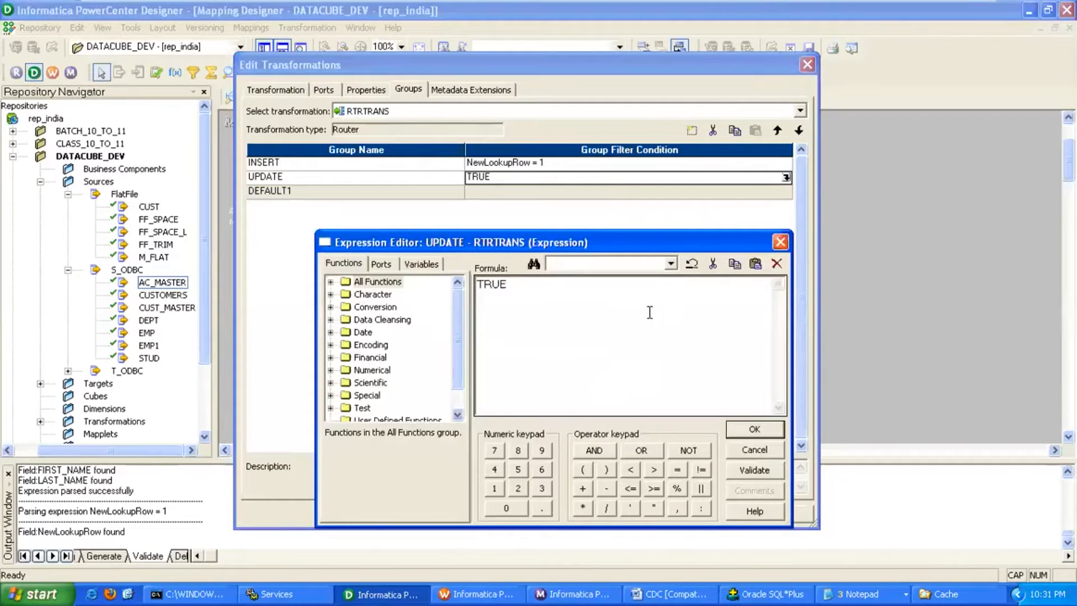
double_click(500, 284)
click(384, 264)
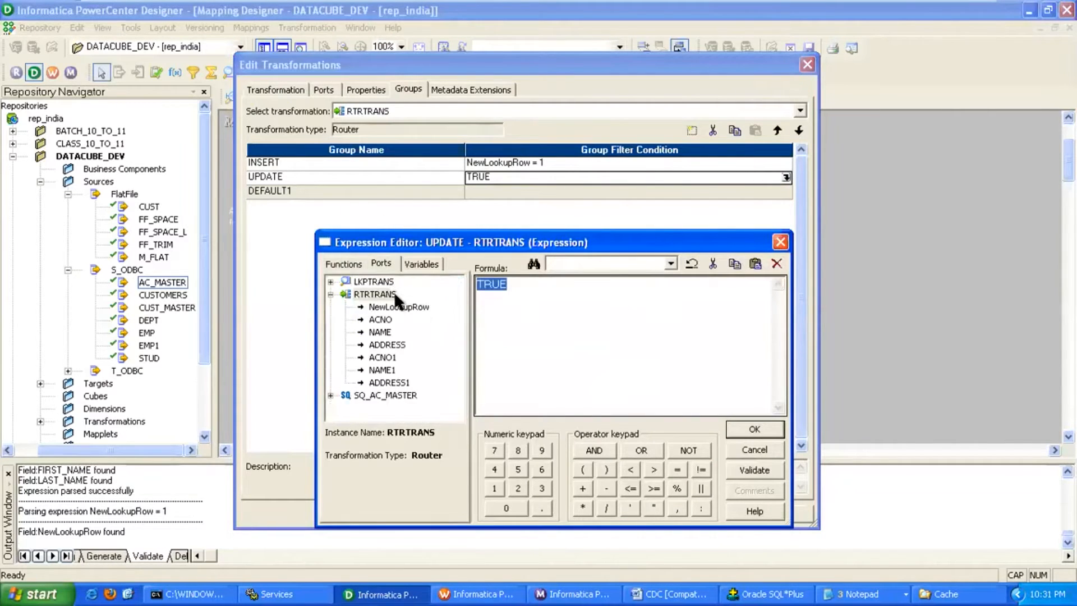
double_click(399, 307)
click(677, 469)
click(518, 488)
click(753, 429)
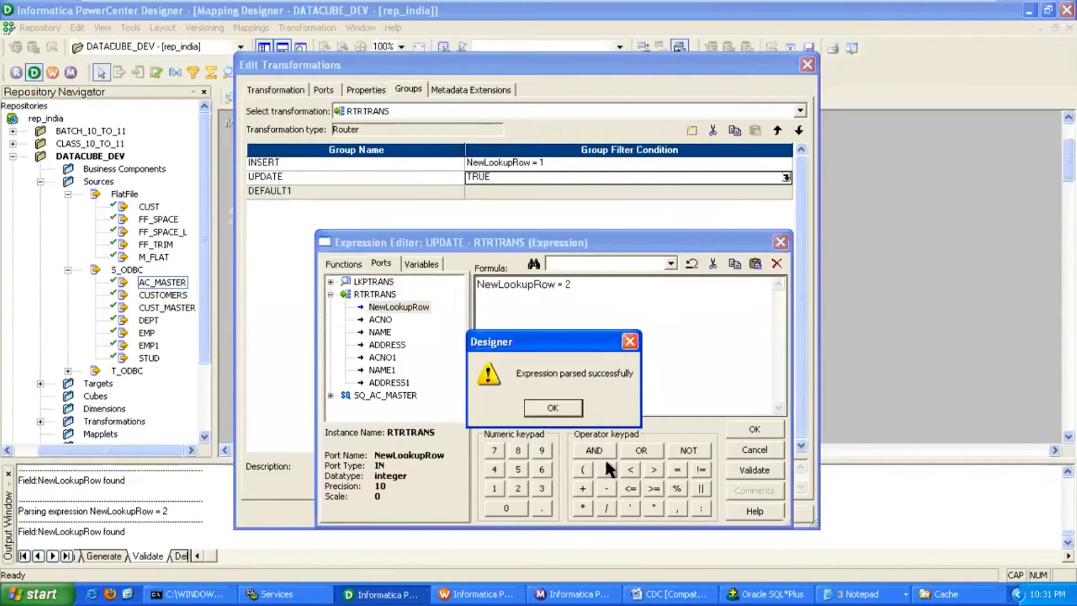
click(561, 409)
click(591, 513)
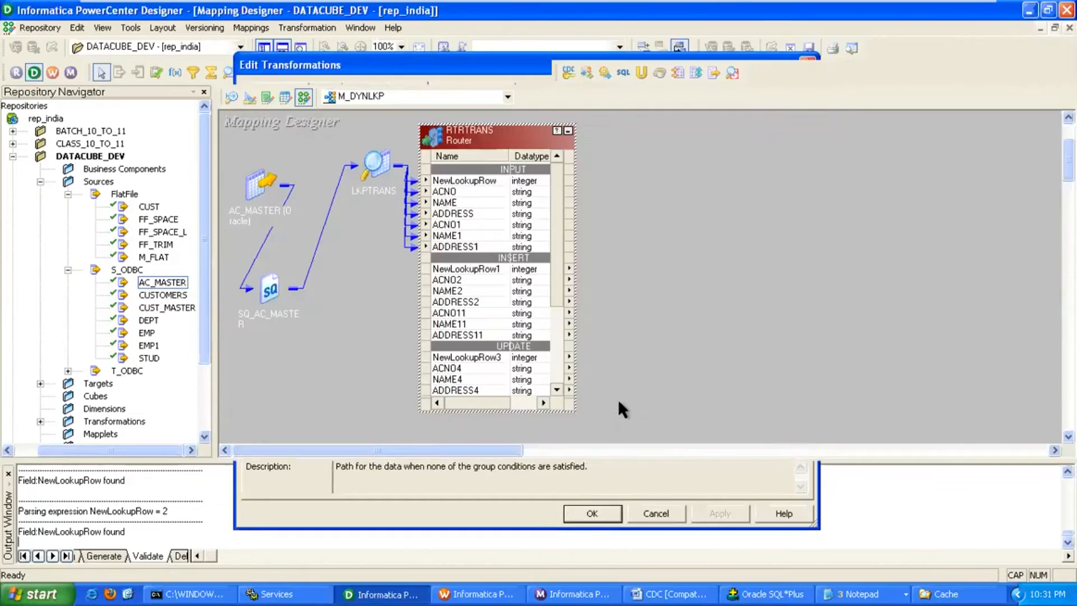
Add the AC_DYNLKP target to the mapping, fed by the INSERT group's ports.
drag(561, 285, 563, 325)
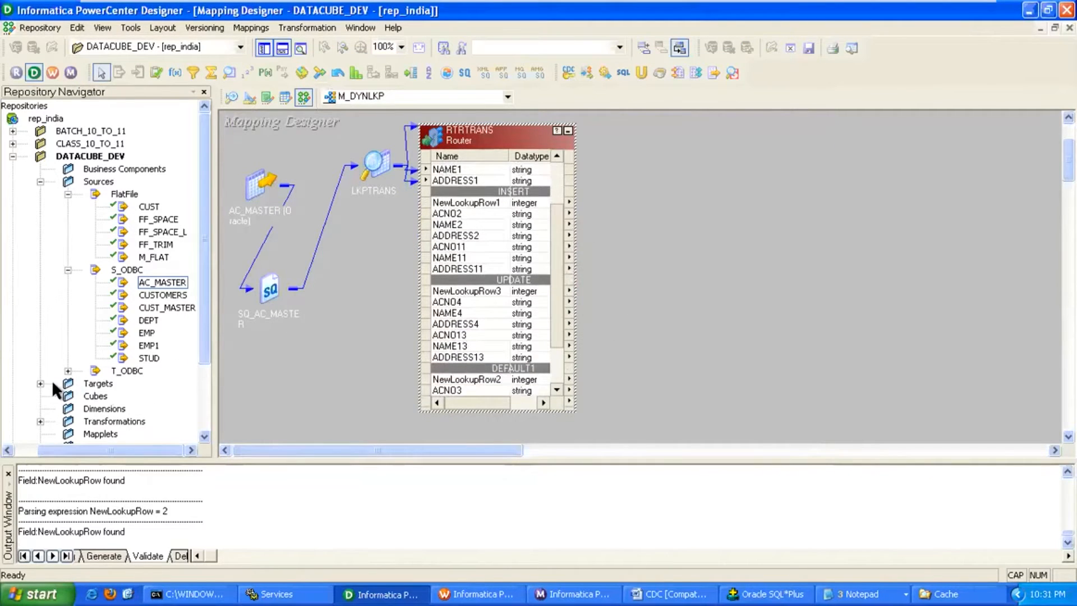
double_click(78, 383)
drag(120, 452, 147, 452)
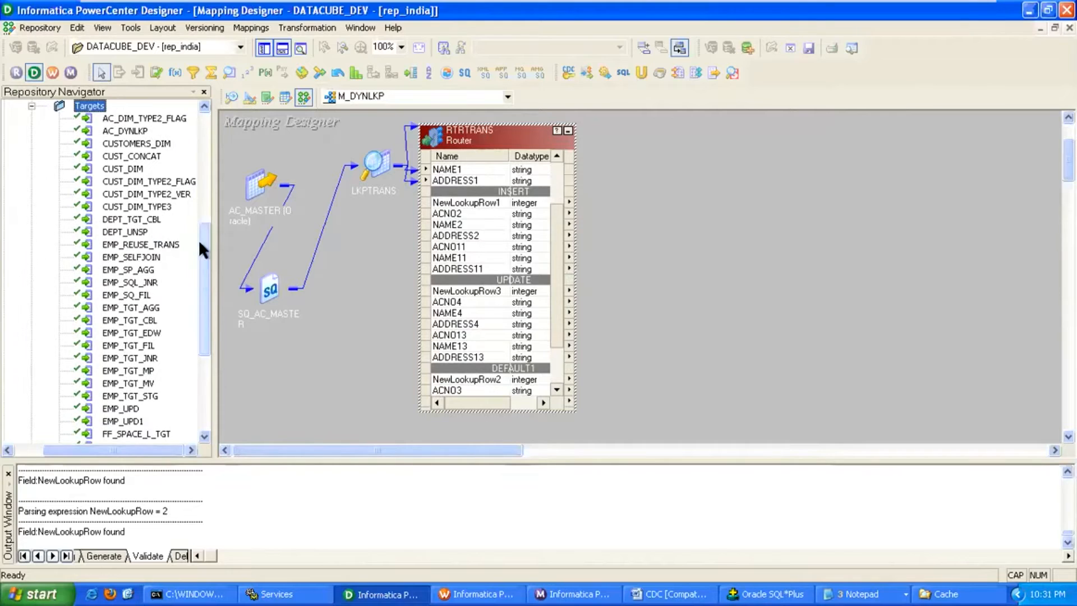
drag(125, 130, 803, 213)
drag(457, 247, 785, 233)
drag(558, 330, 557, 353)
drag(832, 196, 843, 171)
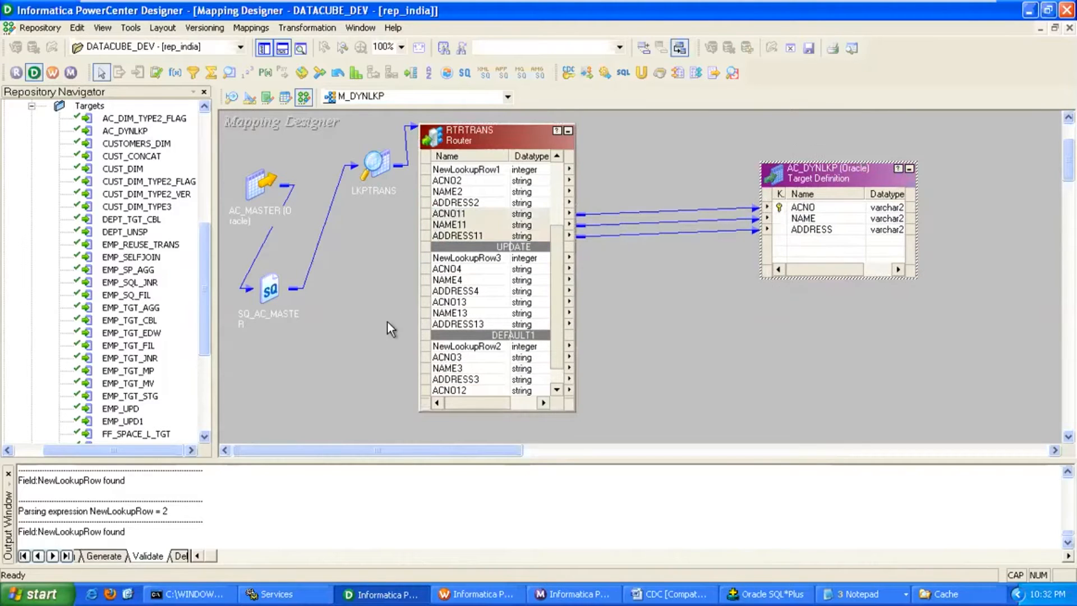
Place Update Strategy UPDTRANS and link ACNO13, NAME13 and ADDRESS13 from the UPDATE group into it.
click(156, 72)
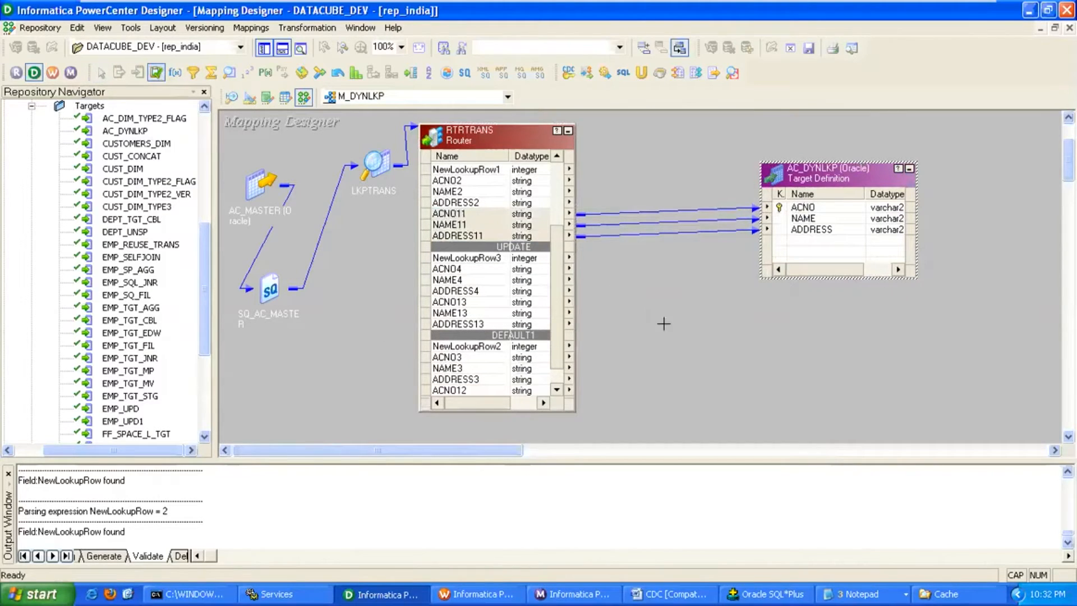
click(663, 324)
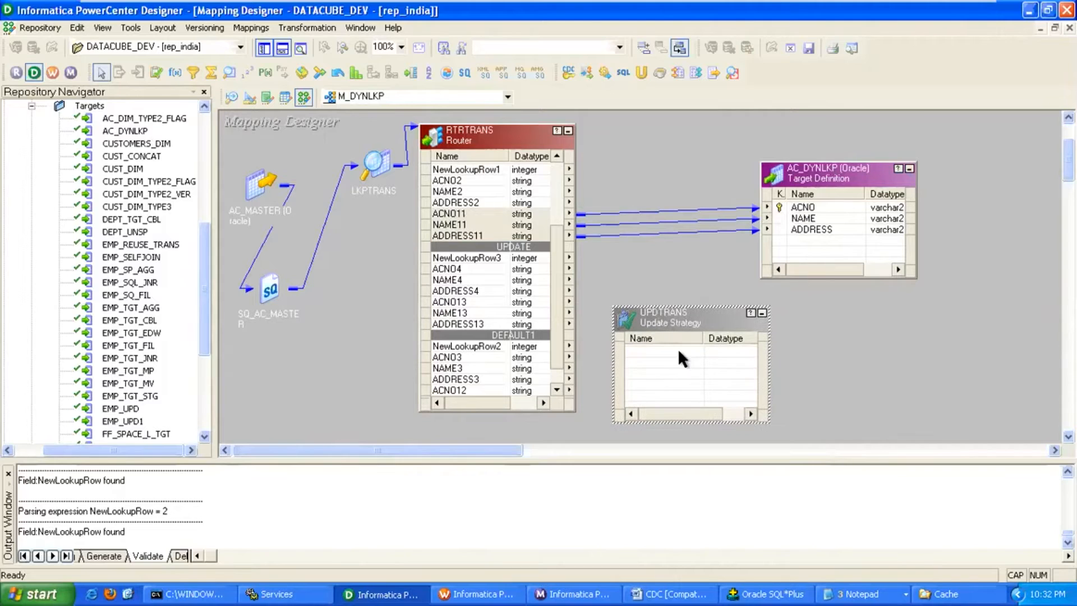
click(556, 338)
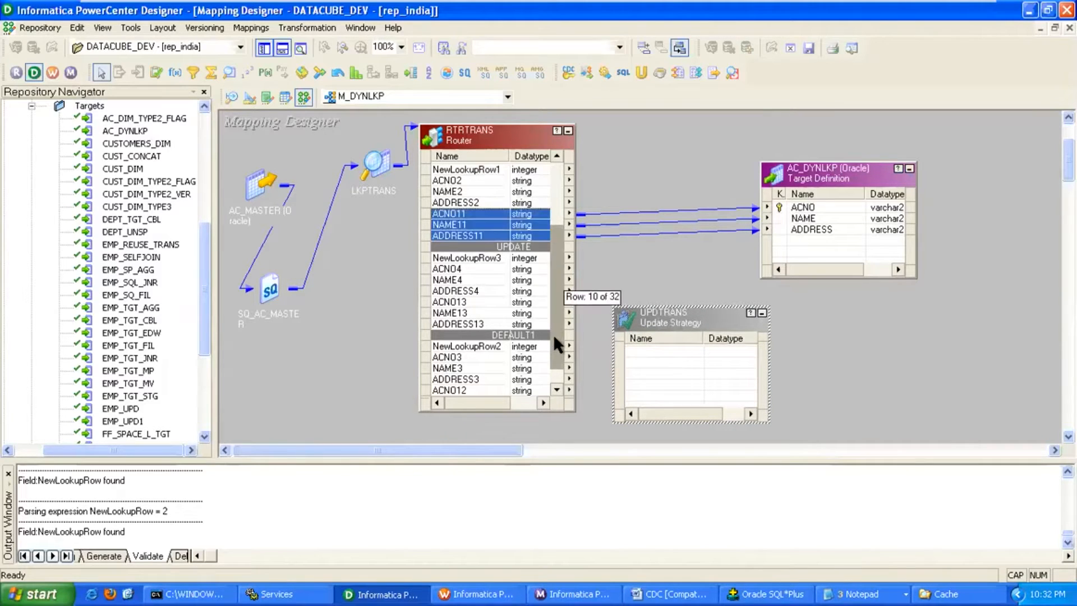
click(456, 303)
ctrl+click(458, 313)
ctrl+click(459, 324)
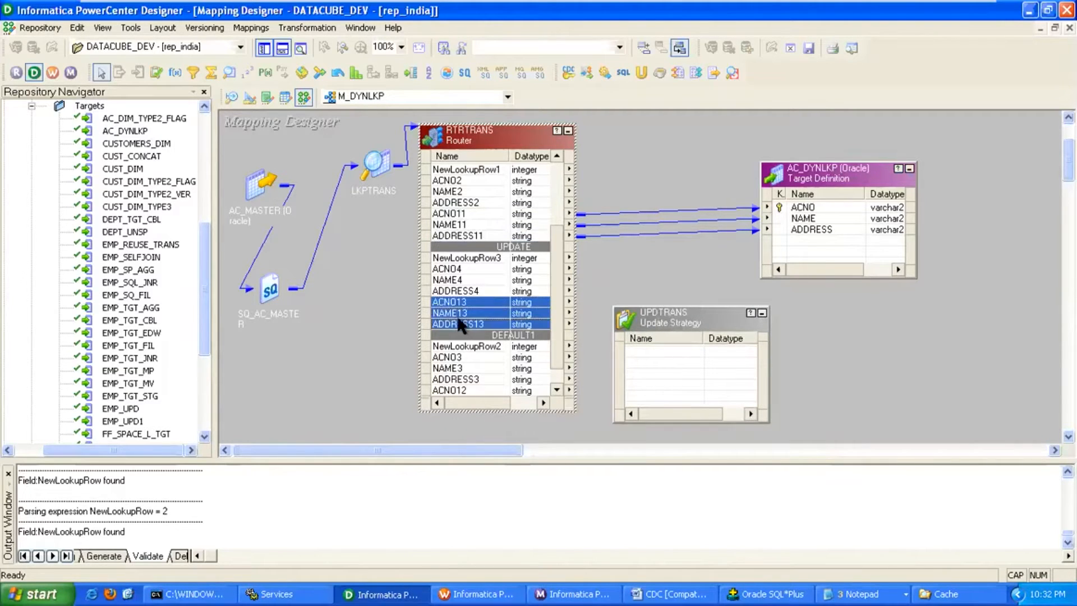
drag(441, 300, 651, 399)
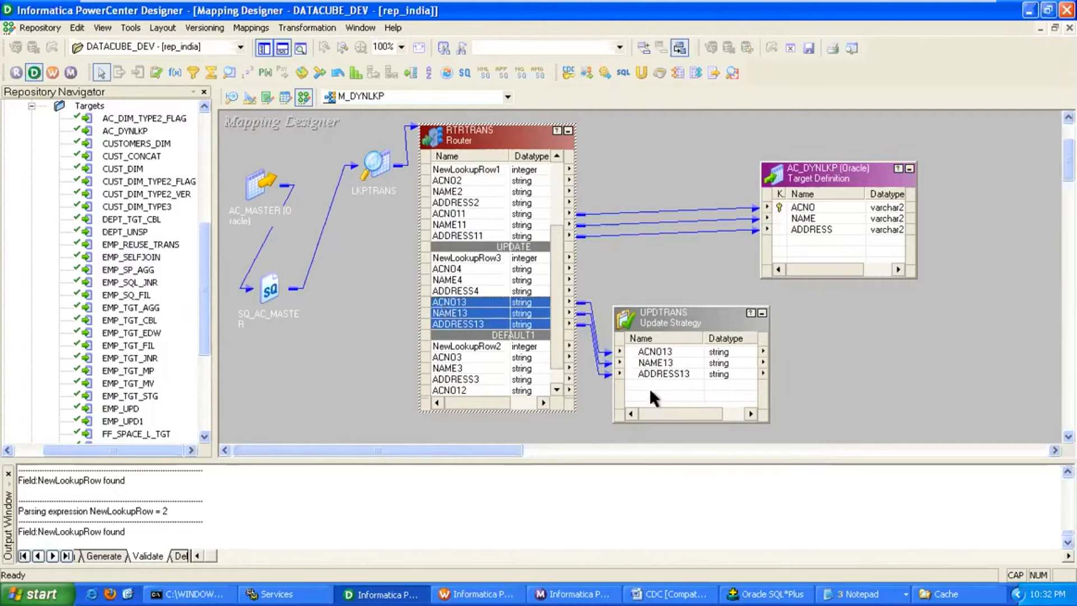
double_click(670, 322)
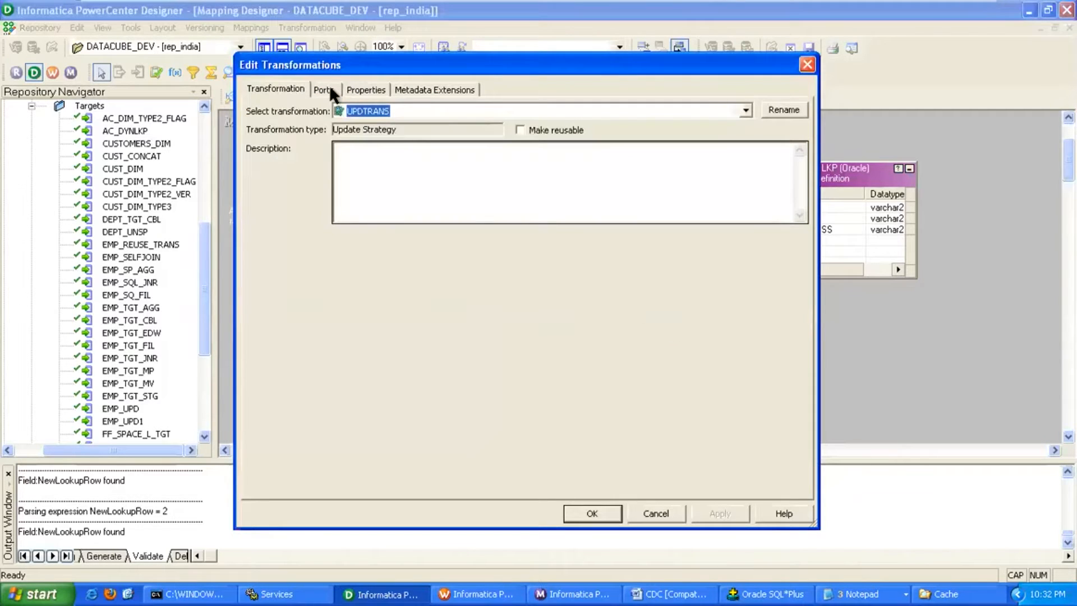
Set UPDTRANS's Update Strategy Expression to DD_UPDATE and validate it.
click(365, 90)
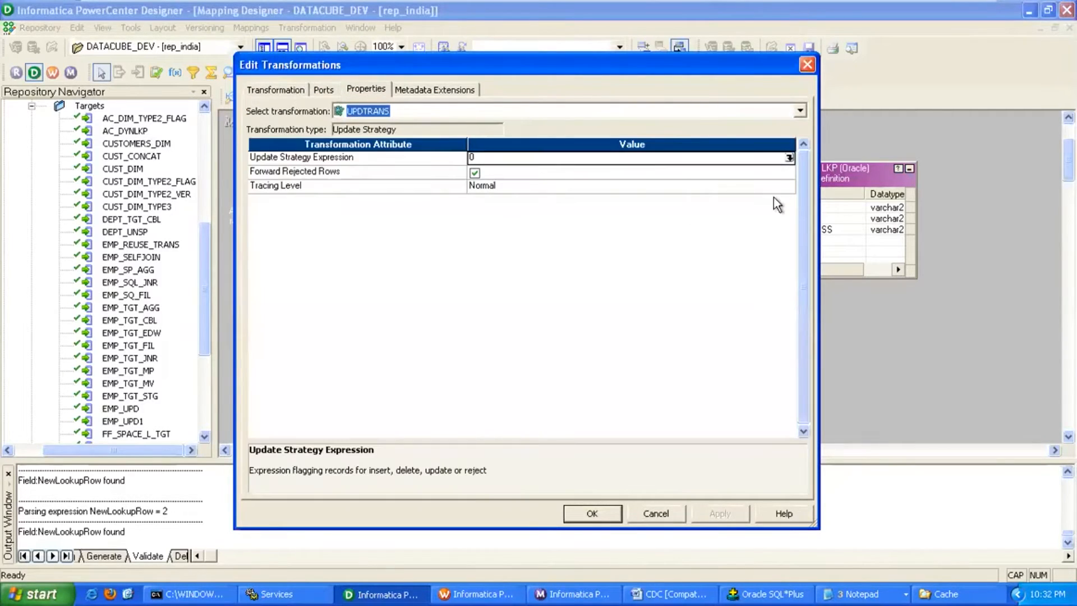
click(789, 157)
drag(538, 285, 396, 286)
text(DD)
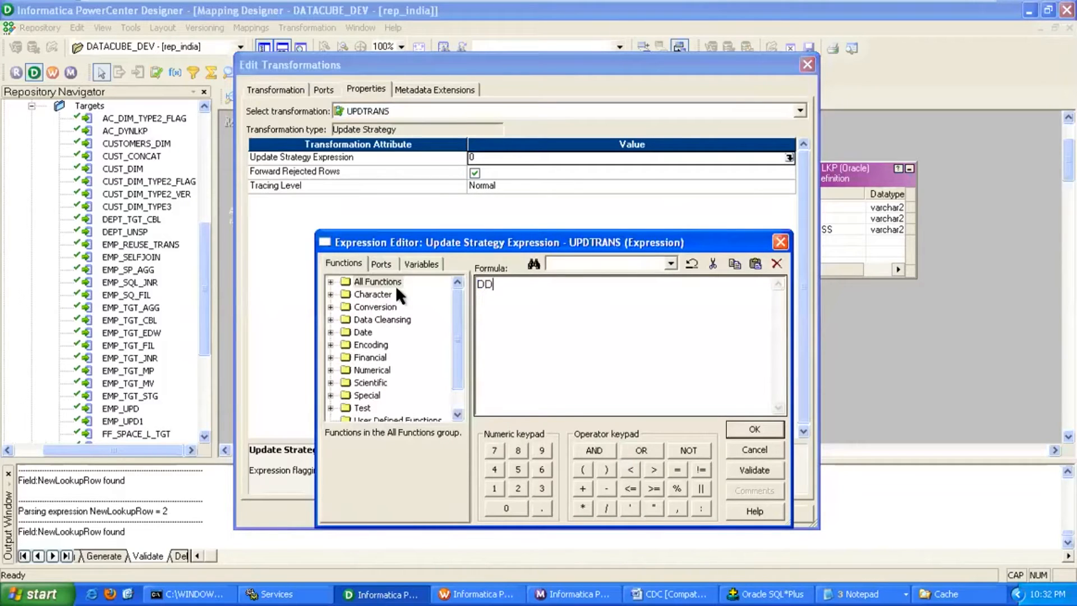
text(_UPDATE)
click(747, 432)
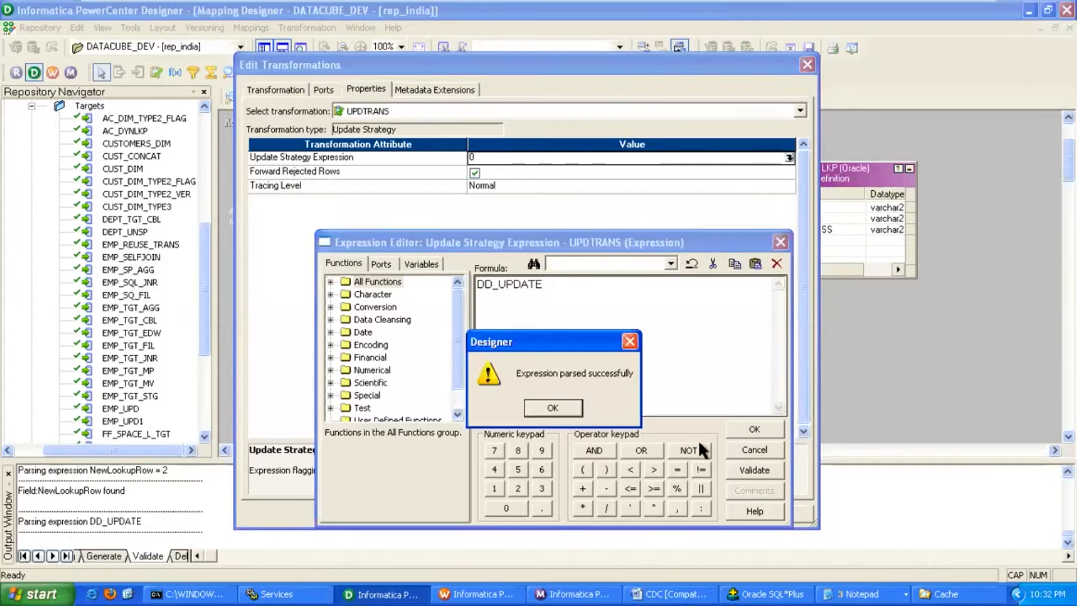
click(564, 408)
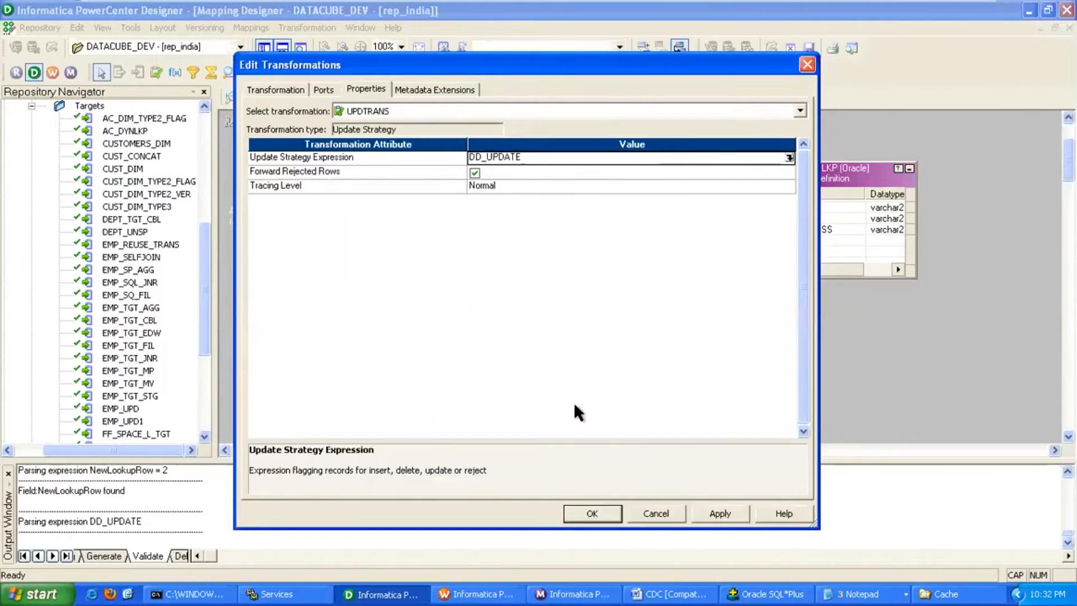
click(590, 514)
Add a second AC_DYNLKP target, AC_DYNLKP1, and link UPDTRANS's three ports to it.
drag(833, 180, 849, 164)
drag(140, 135, 869, 314)
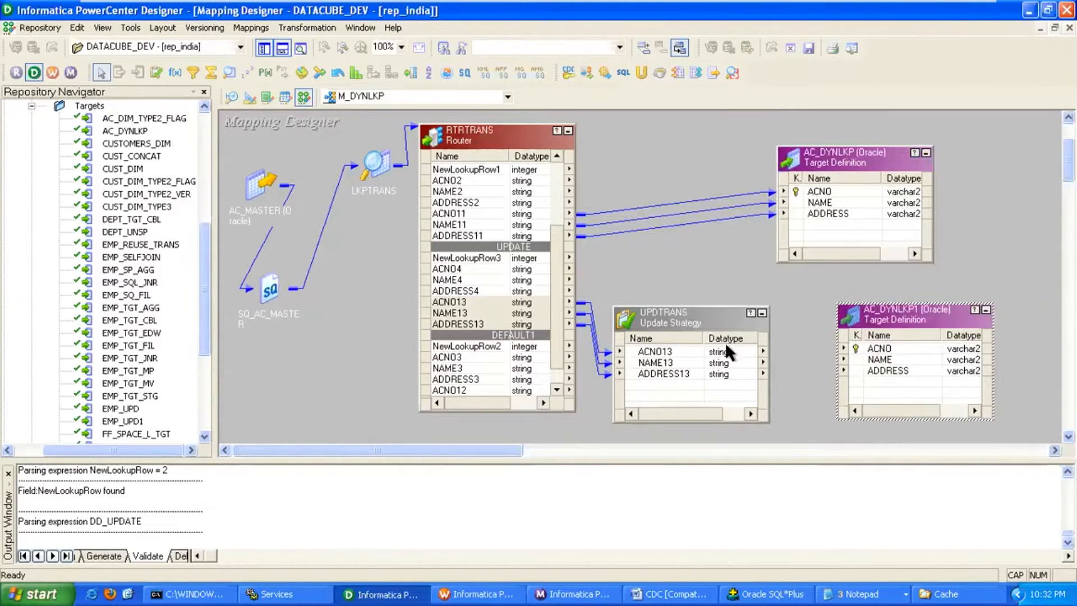
click(677, 353)
shift+click(654, 373)
drag(636, 352, 879, 354)
Rename the AC_DYNLKP target instance to AC_DYNLKP_INSERT.
right_click(874, 161)
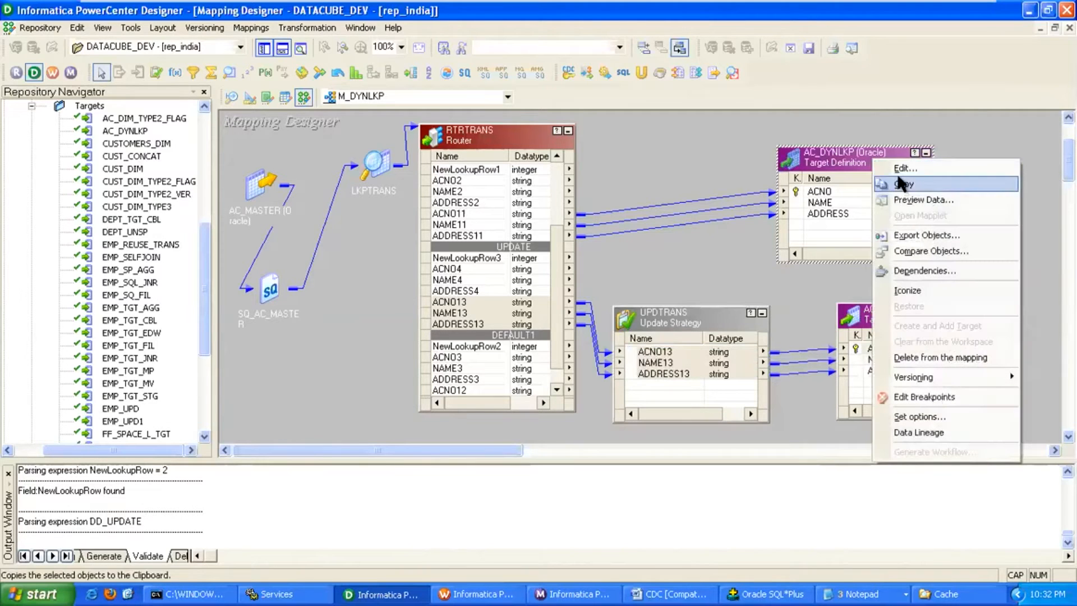
click(904, 169)
click(787, 109)
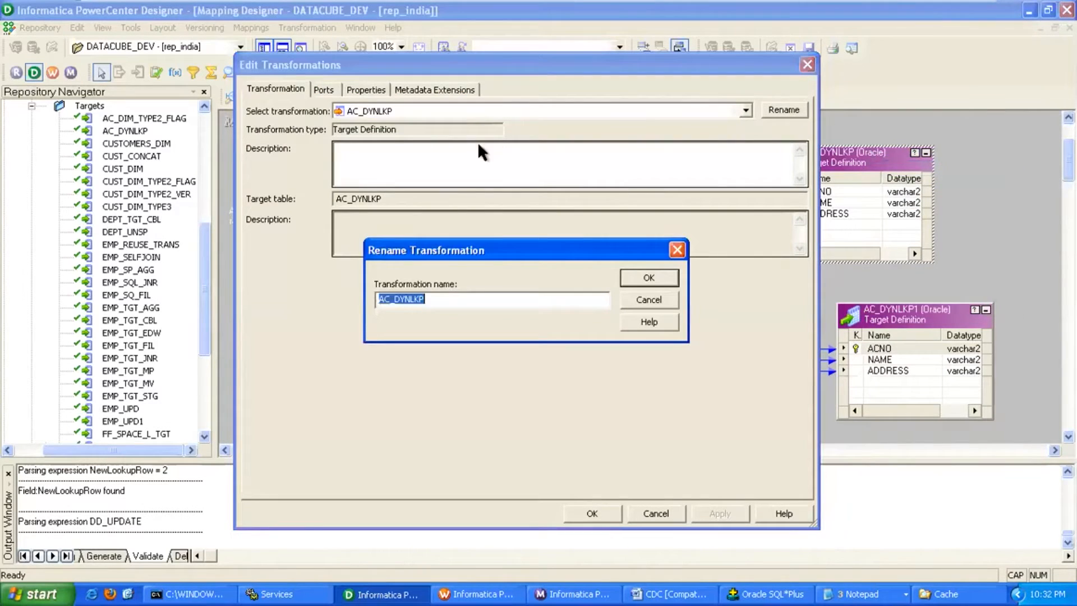
click(445, 298)
text(_INSERT)
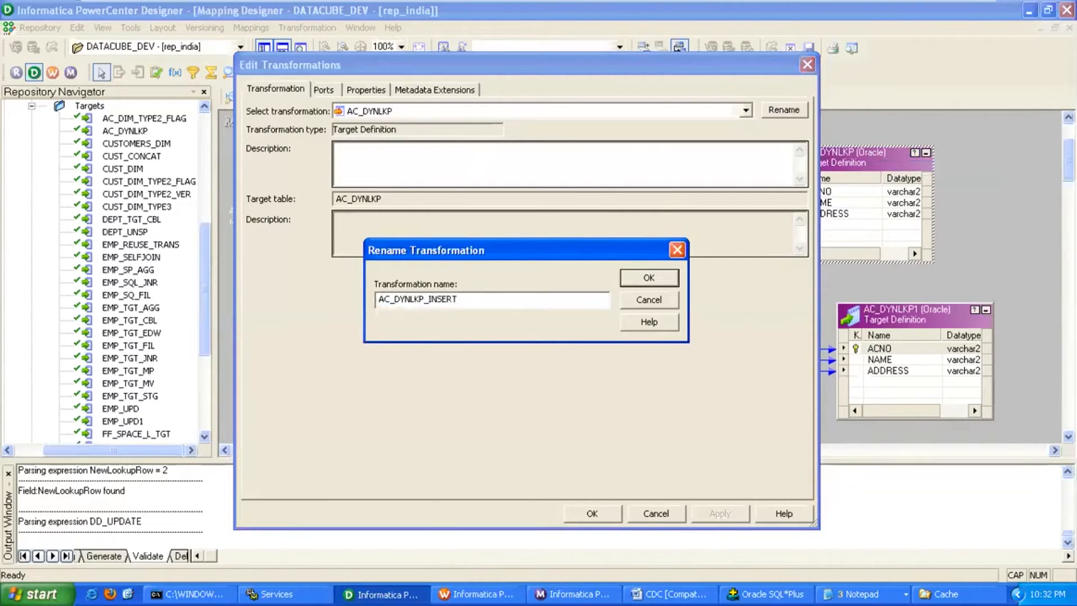
key(Return)
double_click(380, 199)
click(592, 513)
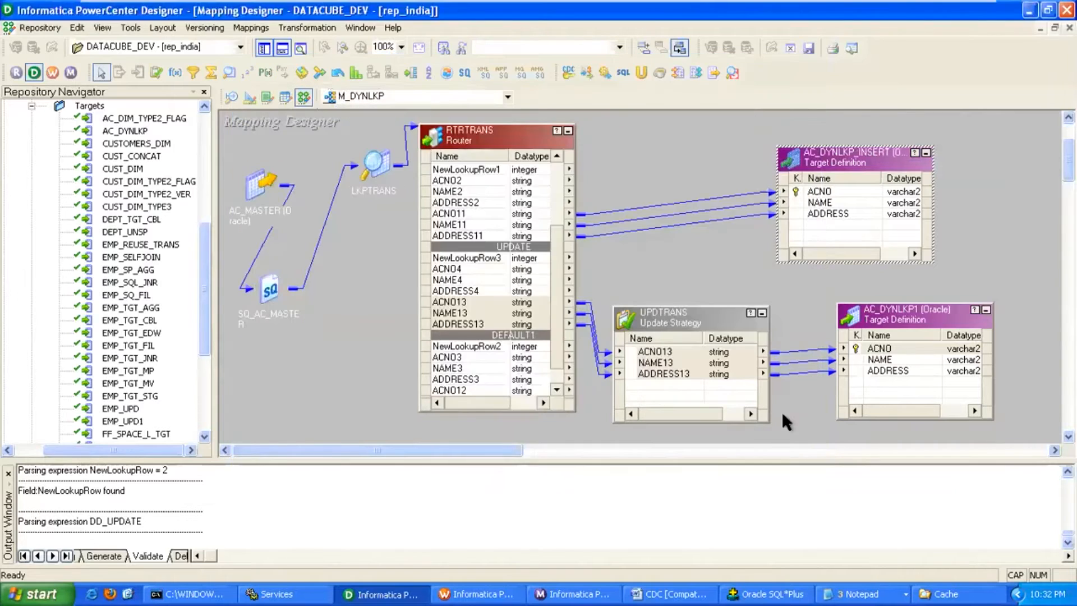
Rename AC_DYNLKP1 to AC_DYNLKP_UPDATE and save mapping M_DYNLKP.
right_click(887, 331)
click(922, 25)
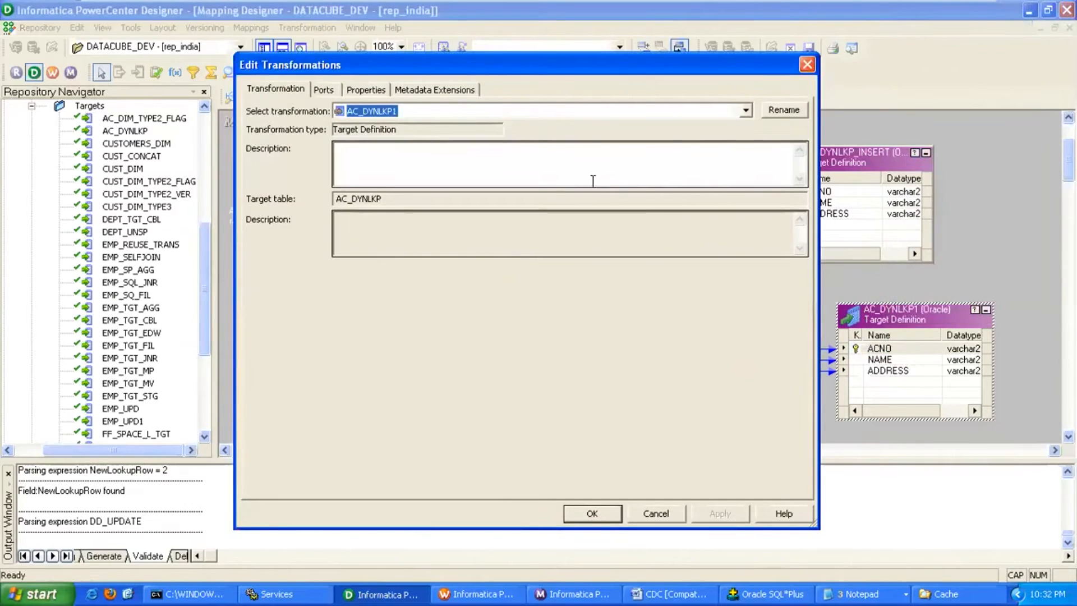
click(783, 109)
click(471, 297)
key(shift+Left)
text(_)
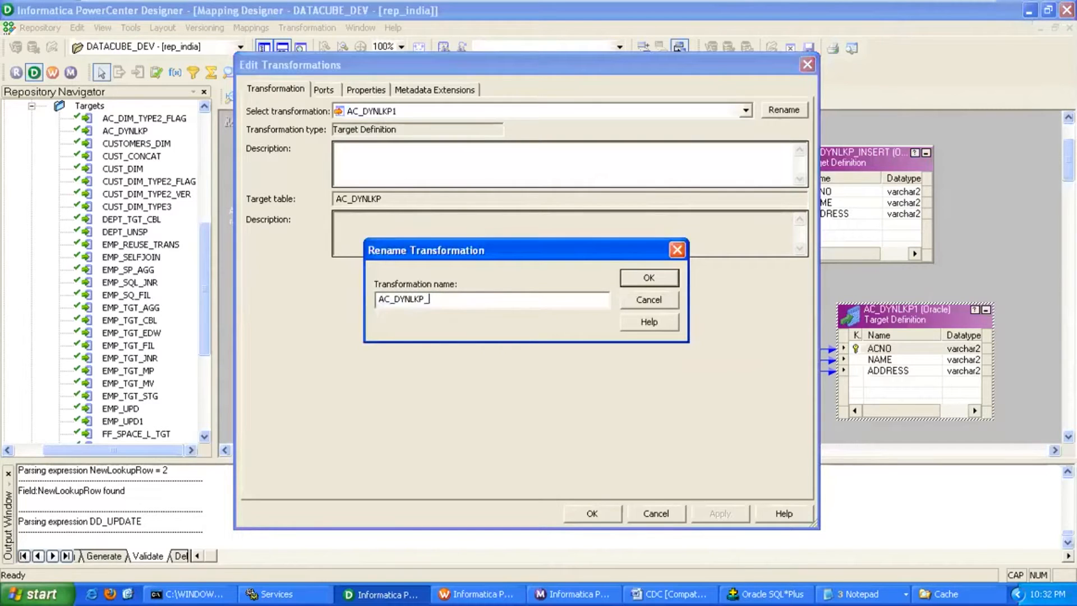
text(UPDATE)
click(646, 282)
click(711, 512)
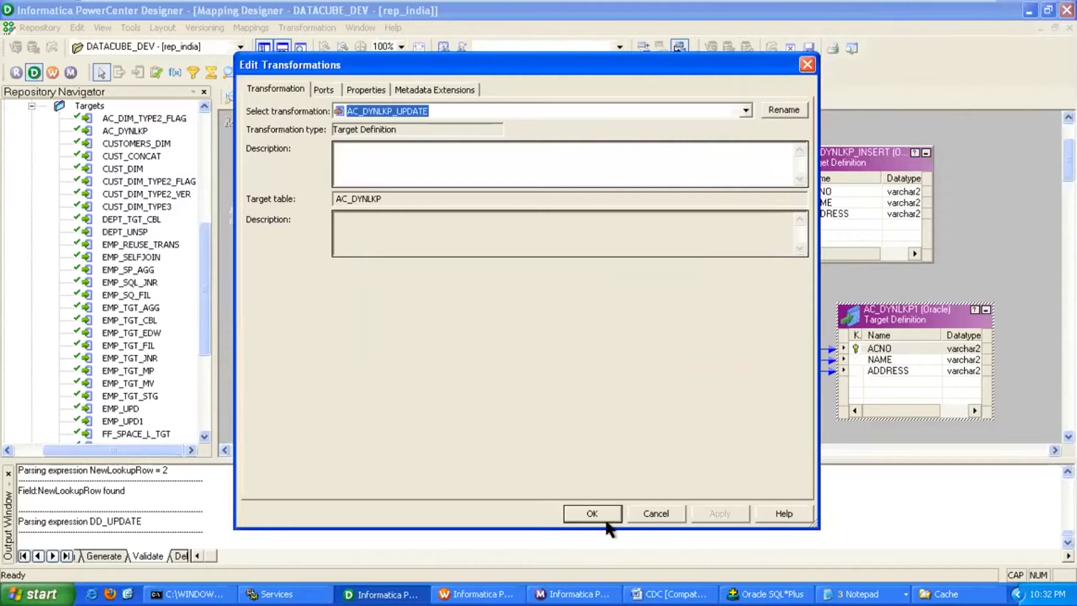
click(592, 513)
key(ctrl+s)
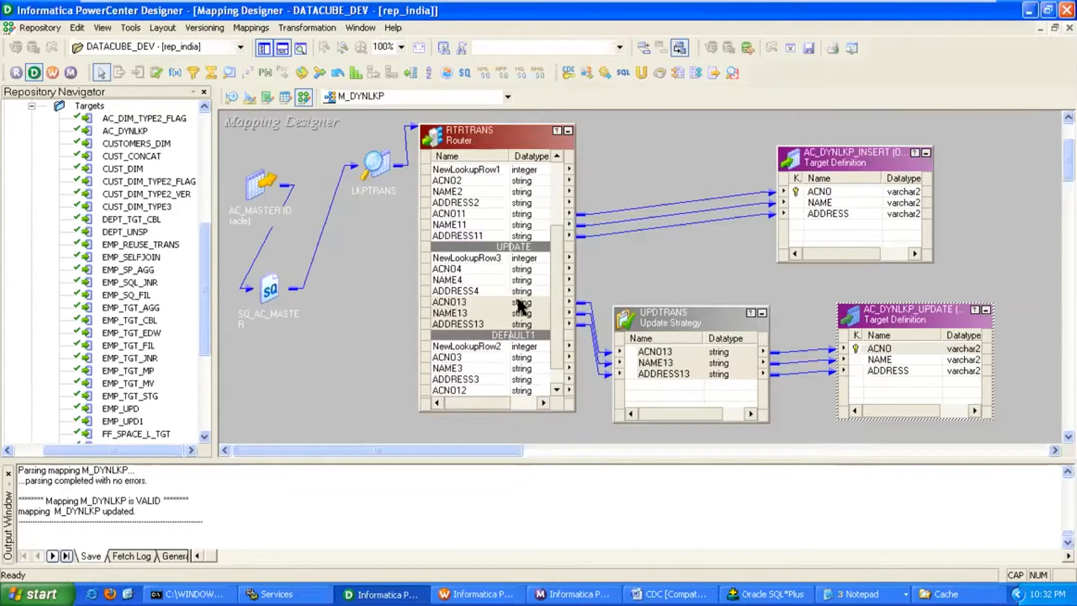
In Workflow Manager's Task Developer, clear S_CONCAT from the workspace.
click(483, 594)
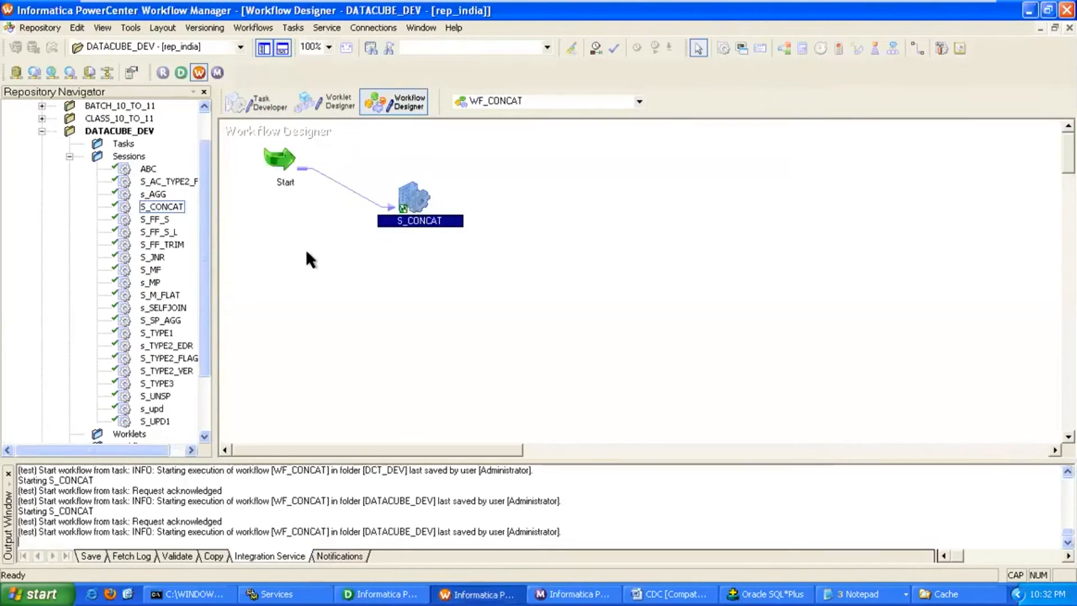
click(258, 110)
right_click(388, 156)
click(423, 185)
Create session S_DYNLKP for mapping M_DYNLKP, replacing the invalid hyphen with an underscore.
click(244, 28)
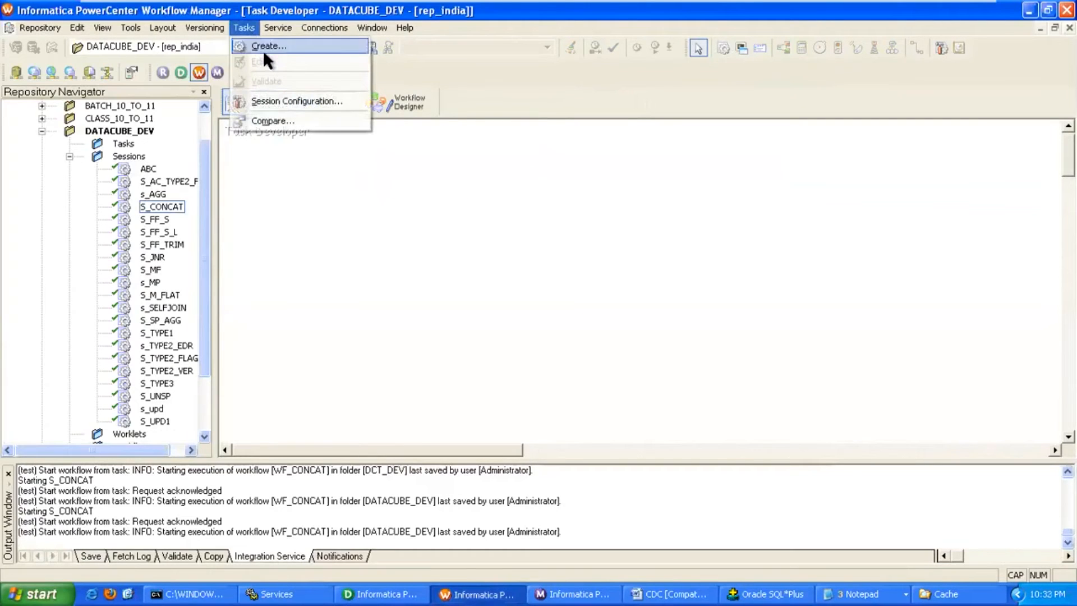
click(263, 45)
click(527, 303)
text(S-DYNLKP)
key(Return)
key(Return)
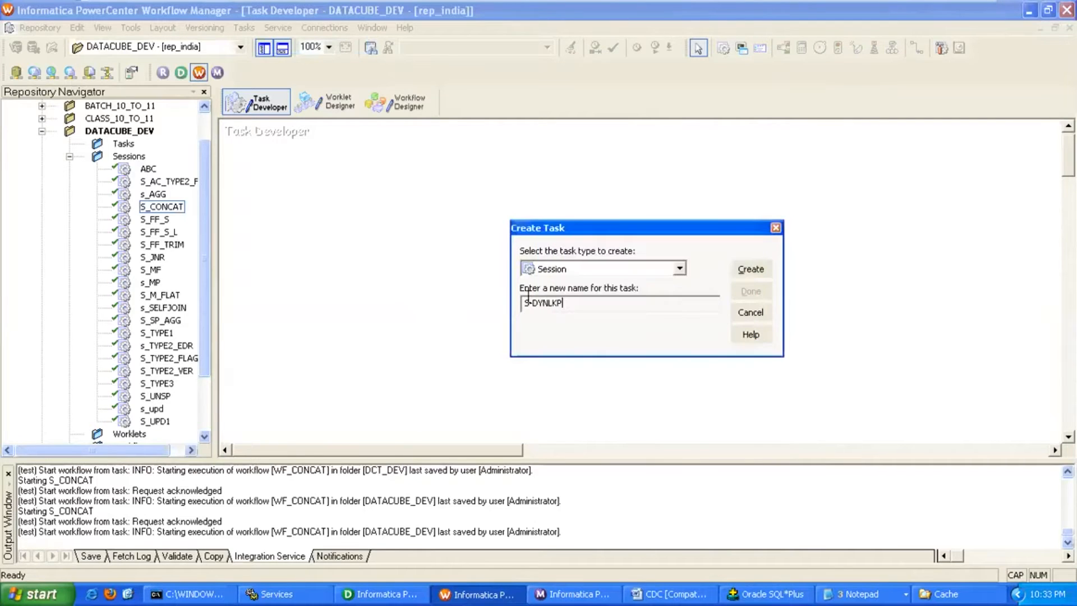
click(529, 297)
key(Delete)
text(_)
key(Return)
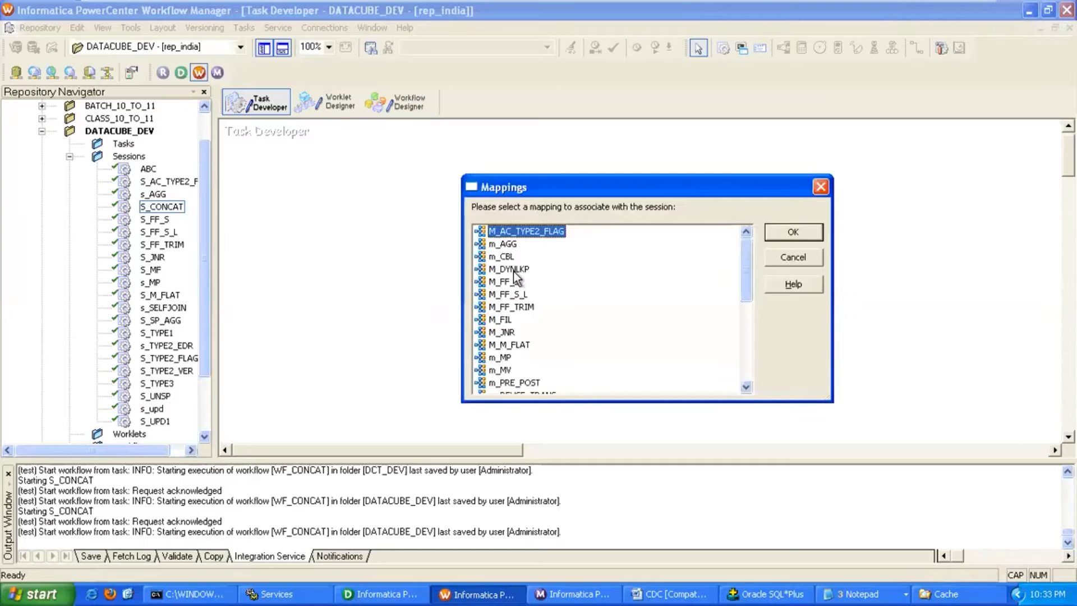
double_click(513, 269)
click(739, 292)
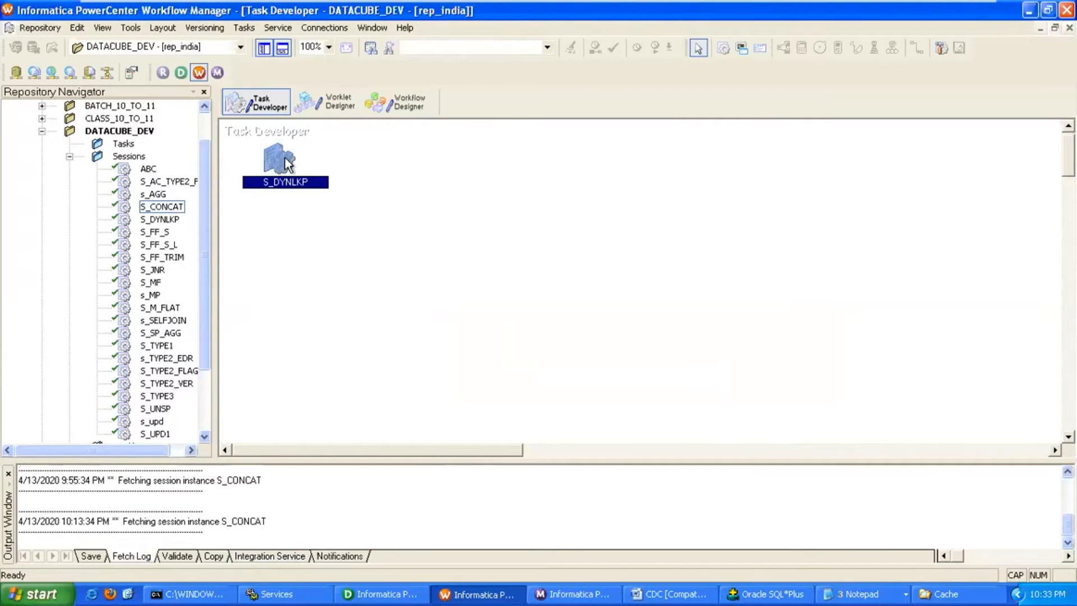
Set the session's source connection to S_REL and target connection to T_REL.
double_click(287, 164)
click(226, 85)
click(365, 268)
click(636, 272)
double_click(342, 260)
click(423, 287)
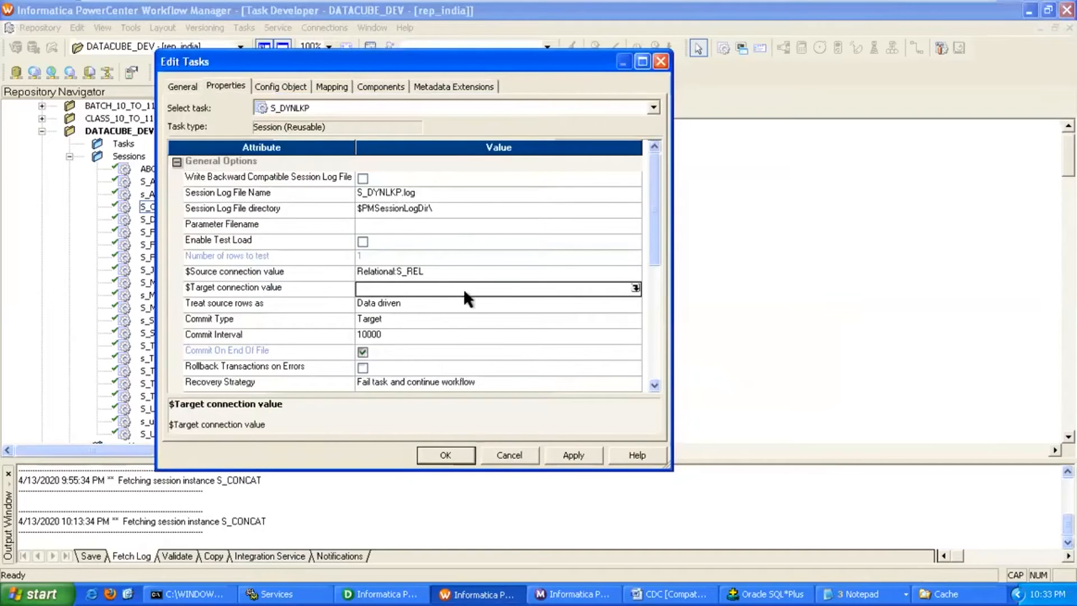
click(635, 289)
double_click(331, 274)
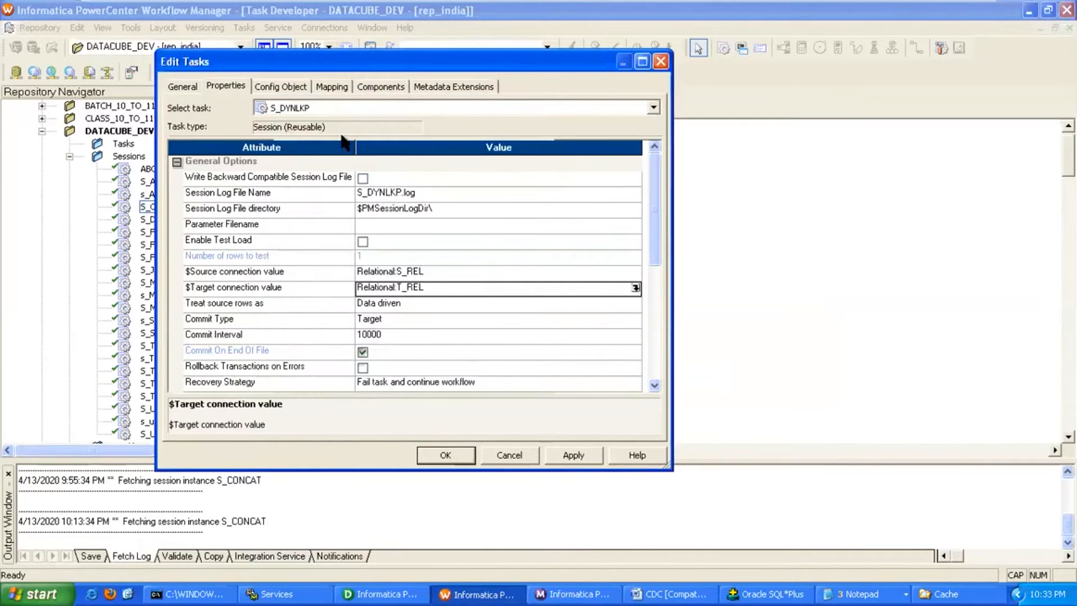
Point target AC_DYNLKP_UPDATE at T_REL and set its load type.
click(332, 87)
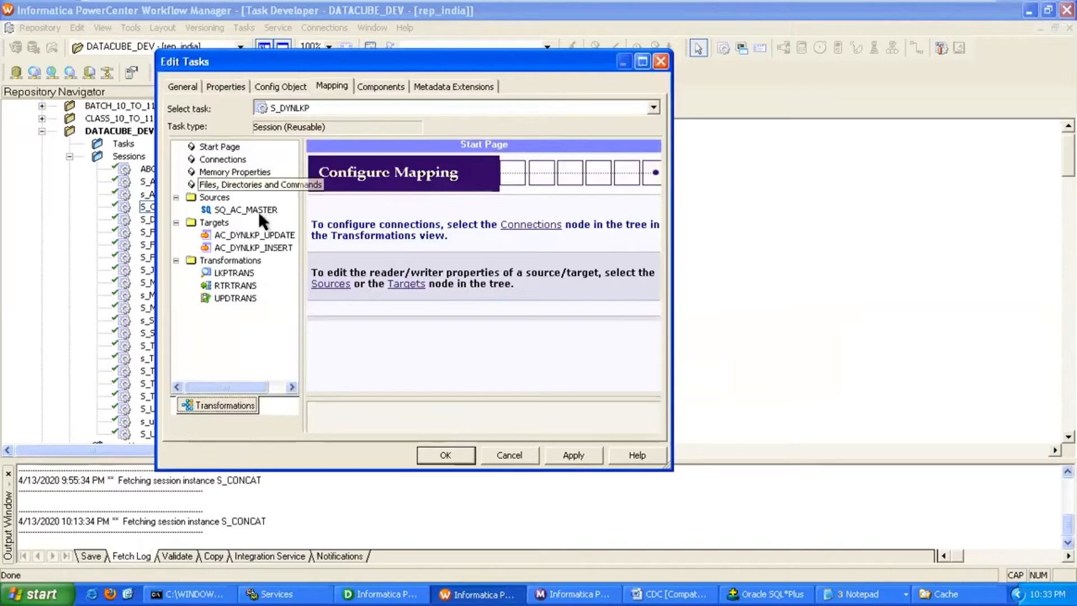
click(258, 209)
click(280, 235)
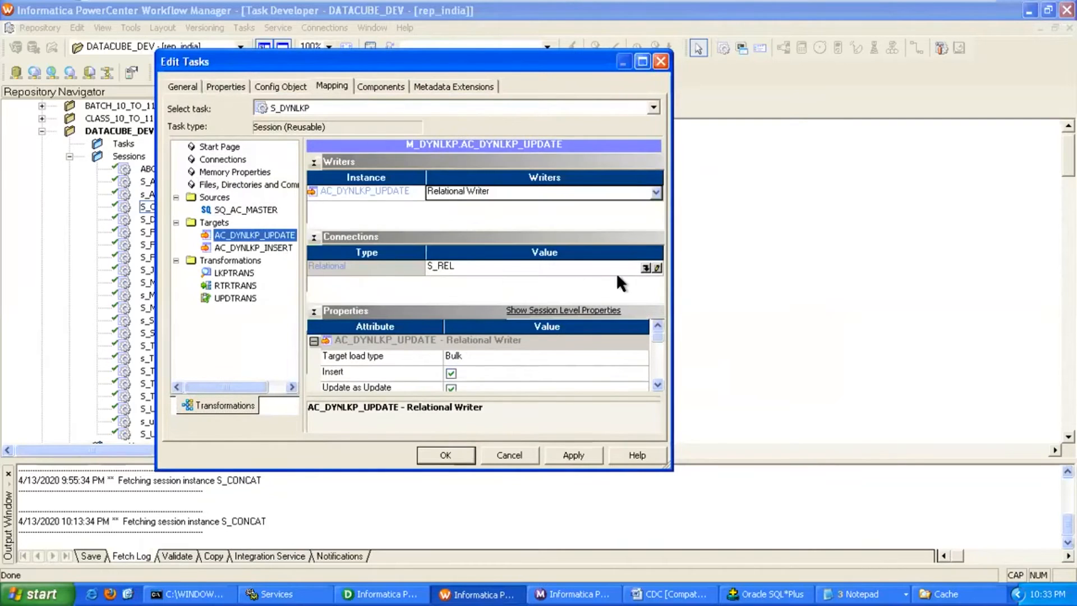
click(646, 268)
double_click(342, 273)
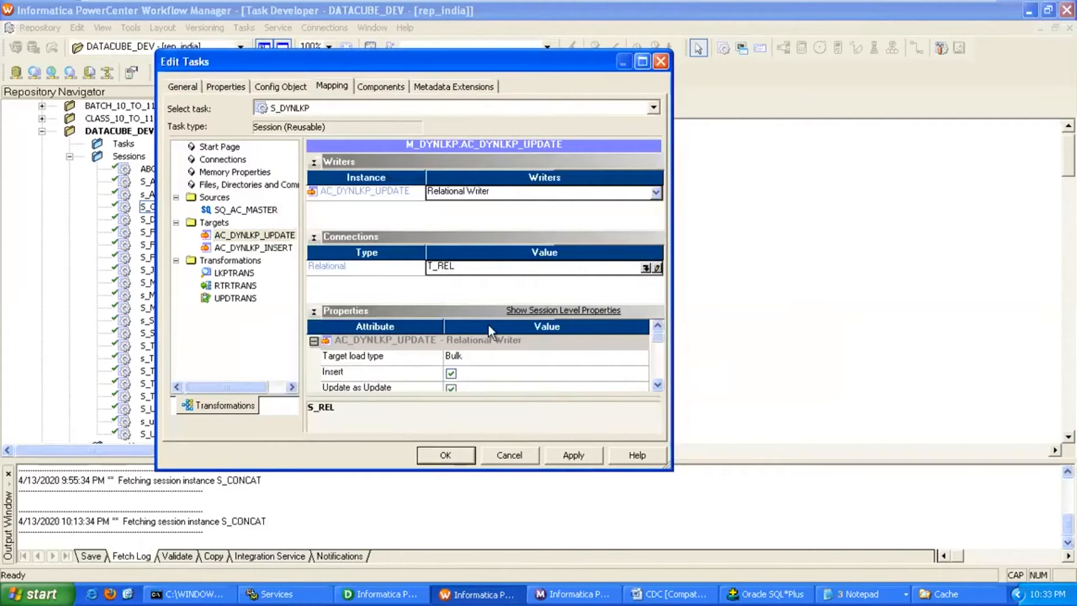
click(477, 353)
click(462, 372)
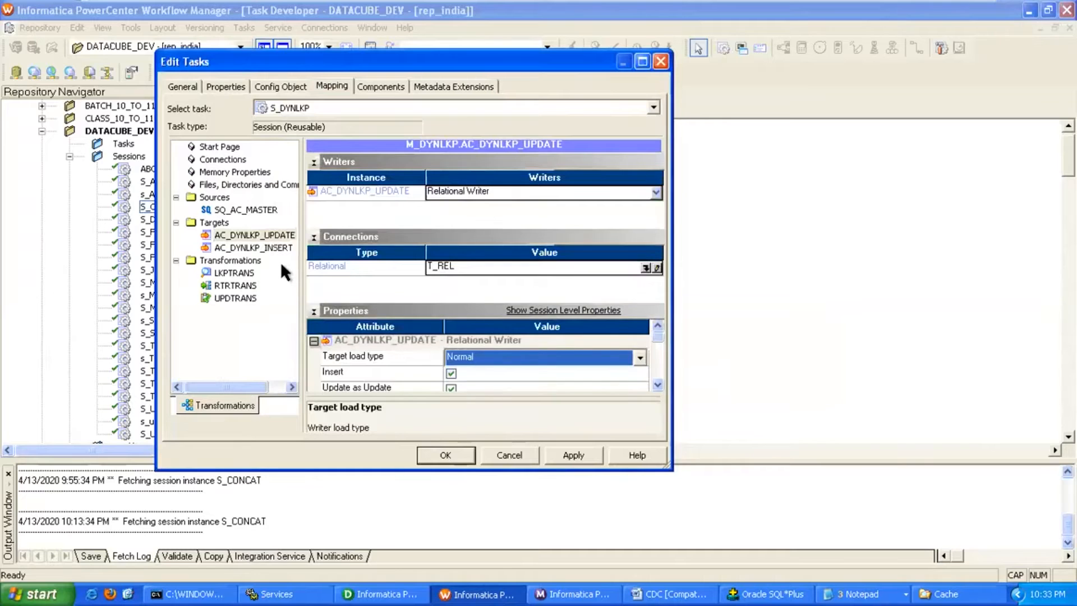
Point AC_DYNLKP_INSERT at T_REL with Normal load type, then apply and close.
click(277, 248)
click(646, 268)
double_click(361, 274)
click(469, 359)
click(460, 374)
click(560, 456)
click(457, 452)
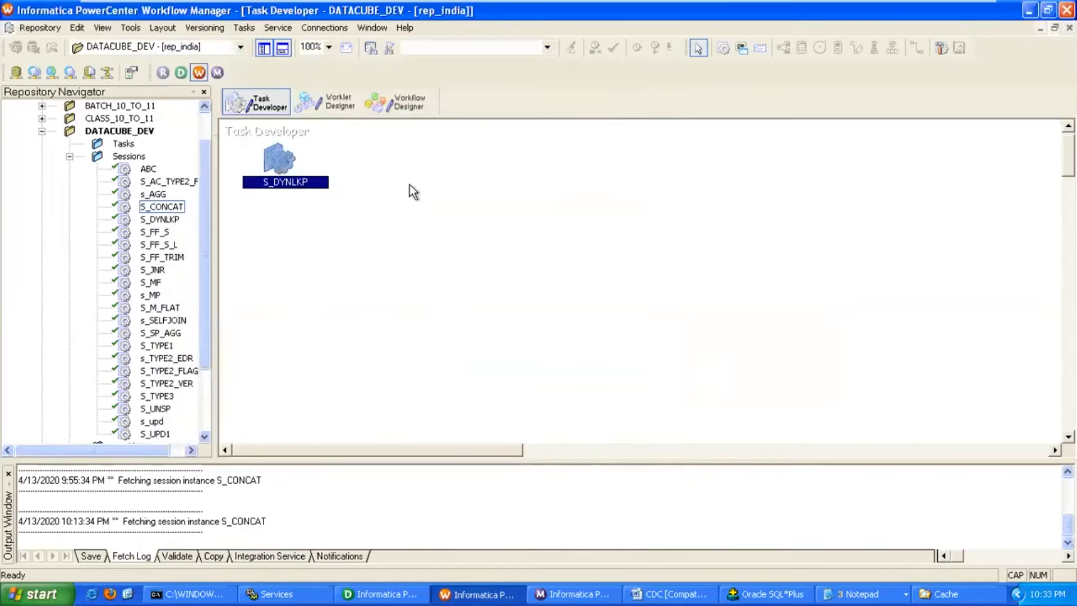
Create a new workflow named WF_DYNLKP in the Workflow Designer.
click(406, 103)
click(253, 28)
click(258, 45)
text(W)
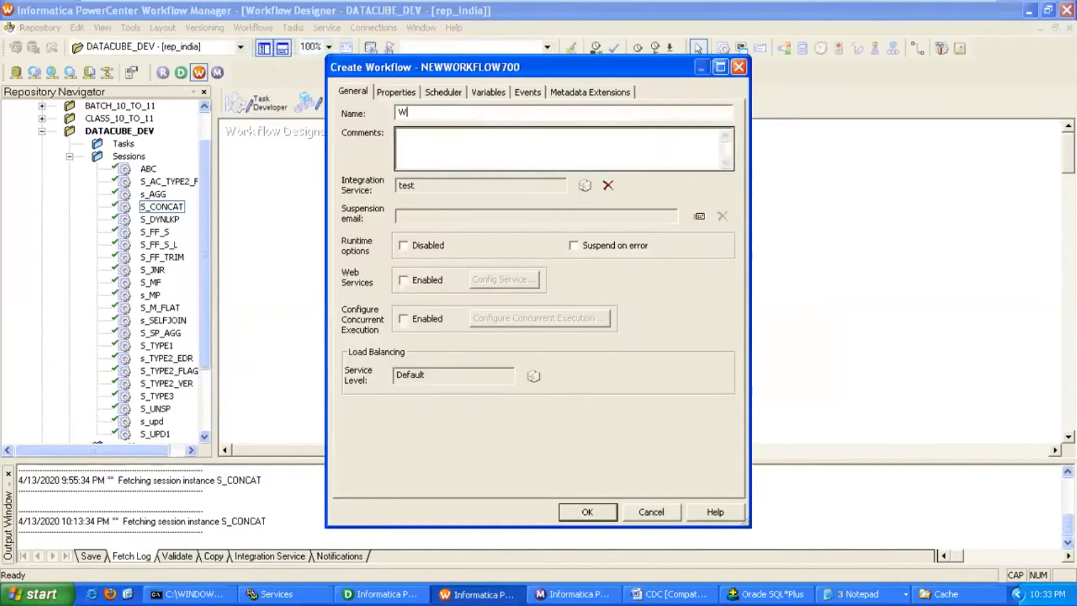
text(F_DYNLKP)
key(Return)
Add session S_DYNLKP, link Start to it, and save the workflow.
drag(163, 219, 370, 222)
click(293, 28)
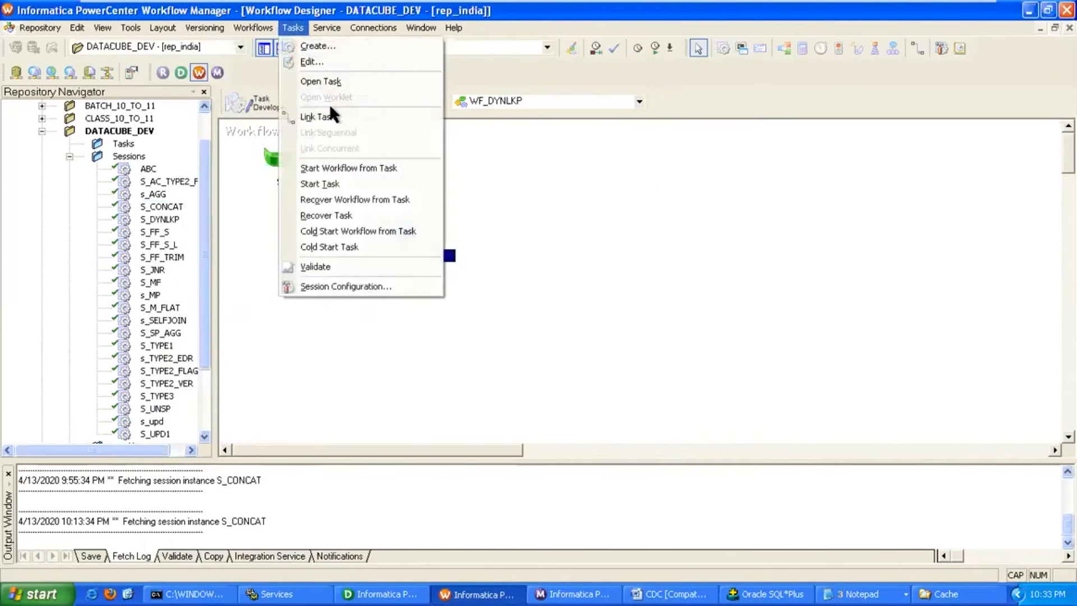
click(331, 115)
drag(279, 159, 405, 224)
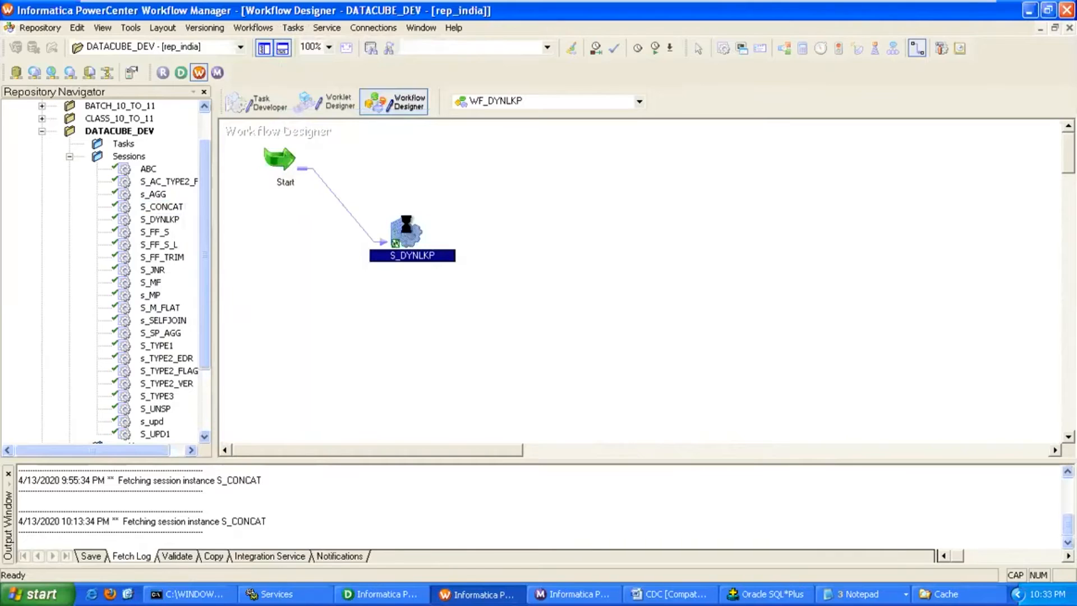
key(ctrl+s)
Start the workflow from the S_DYNLKP session, then return to Designer.
right_click(407, 226)
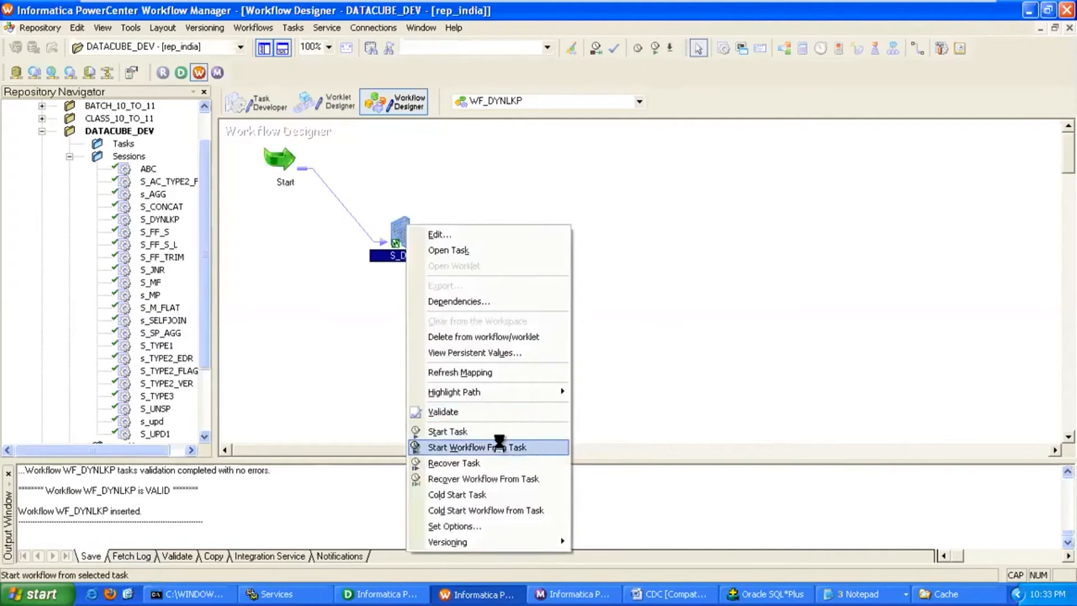
click(498, 447)
click(382, 593)
Preview AC_DYNLKP_INSERT data using the target account password, then begin a SELECT in SQL*Plus.
right_click(867, 163)
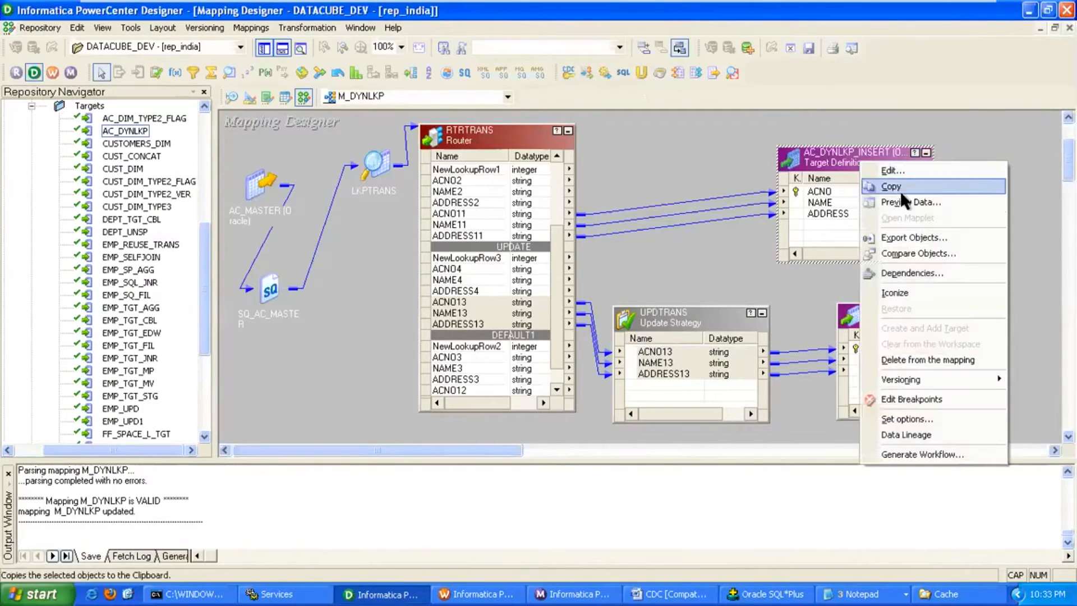
click(900, 190)
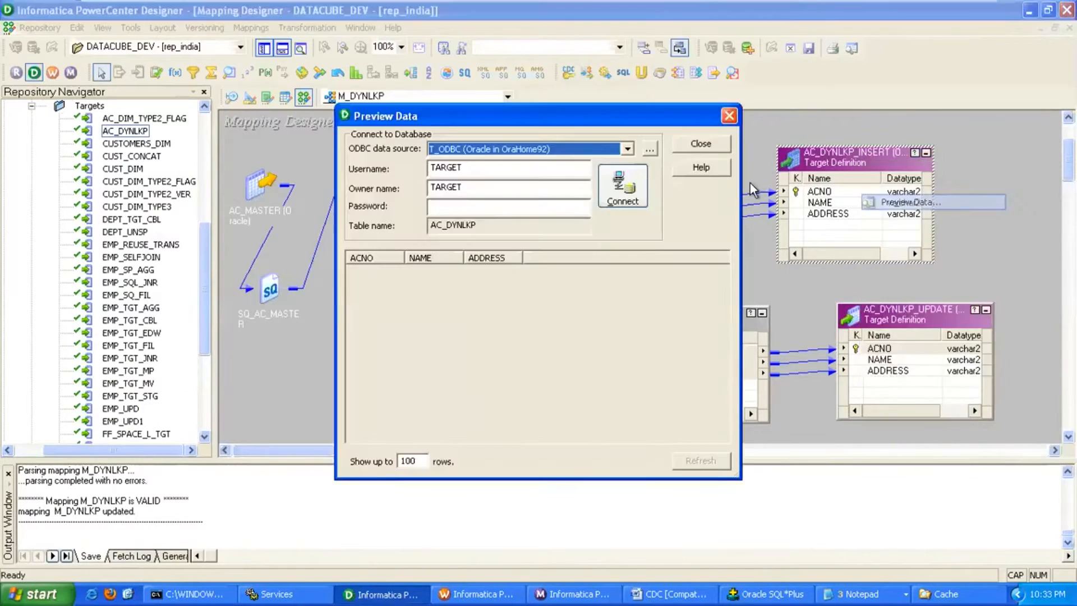
double_click(510, 188)
key(Tab)
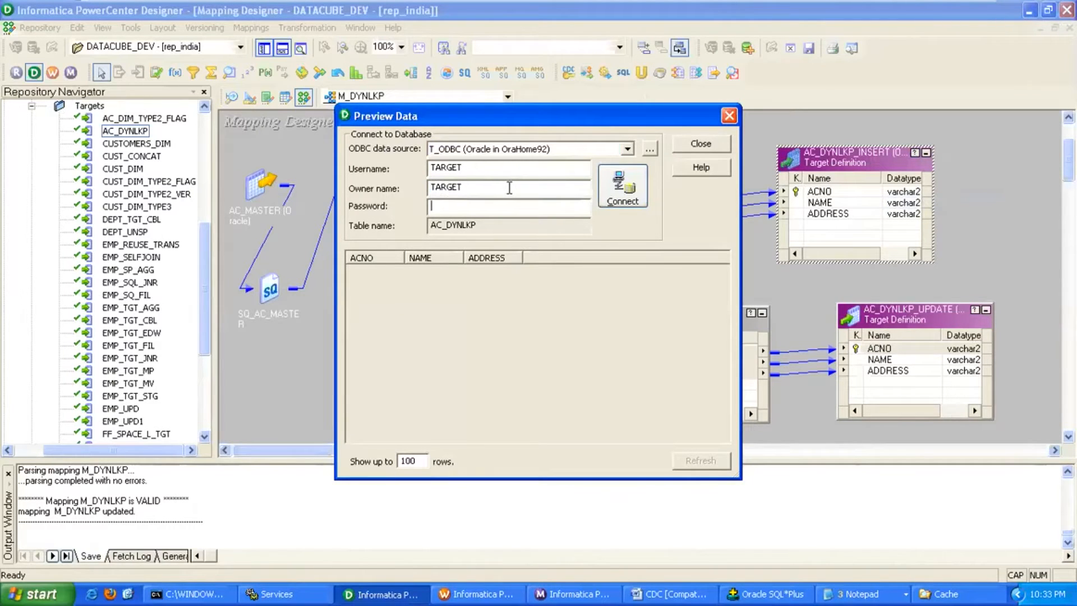
text(target)
key(Return)
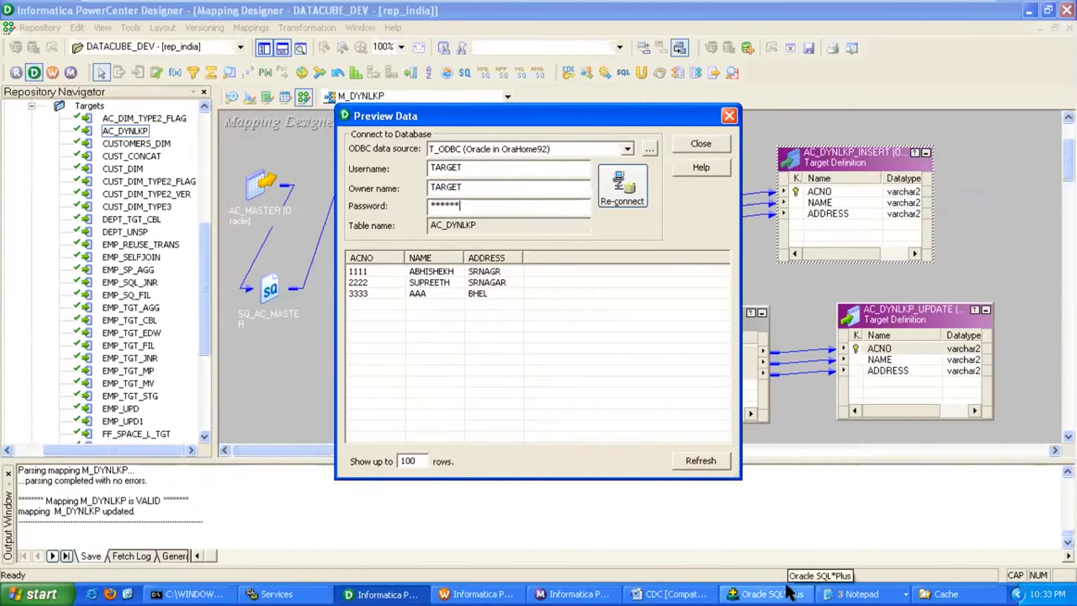
click(776, 593)
text(SELECT * FROM C_MASTER)
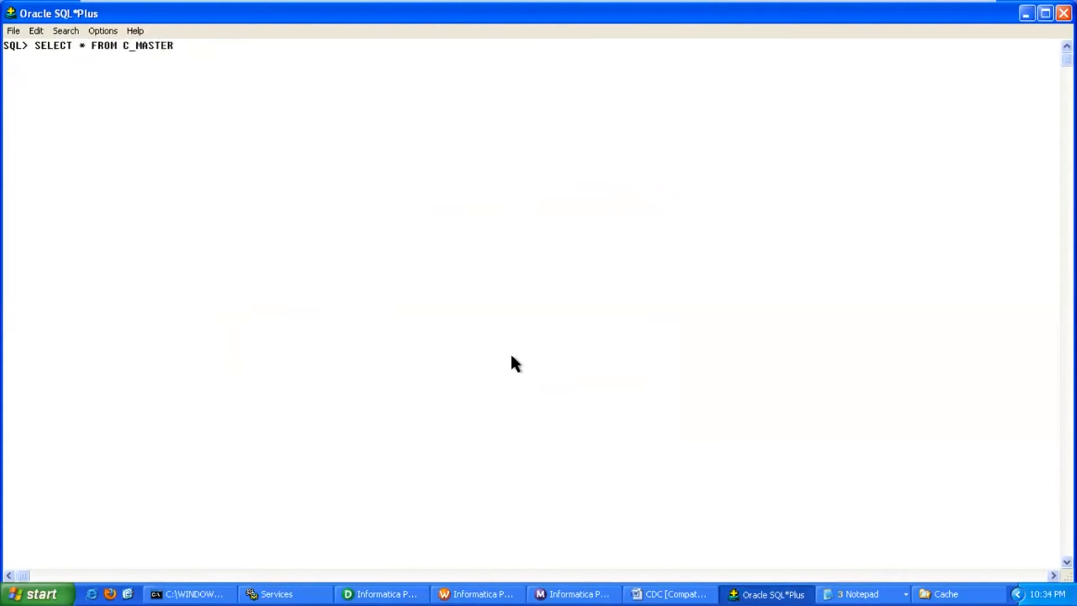
Correct the query to SELECT * FROM AC_MASTER; and run it.
key(BackSpace)
key(BackSpace)
key(BackSpace)
key(BackSpace)
key(BackSpace)
key(BackSpace)
key(BackSpace)
key(BackSpace)
text(AC_MASTER;)
key(Return)
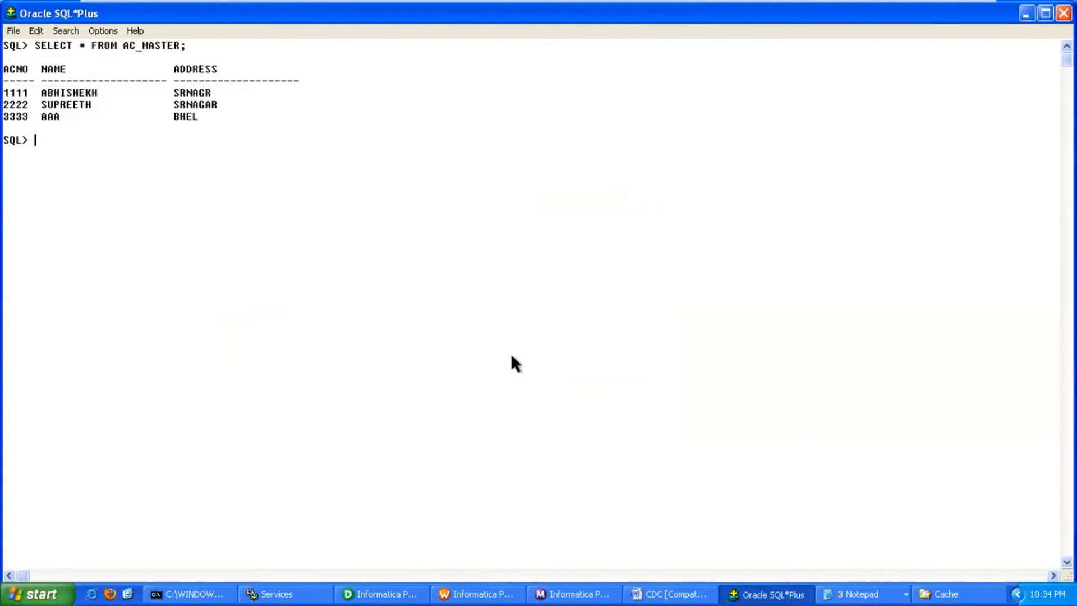
Insert row (4444, 'DDDD', 'AMPT') into AC_MASTER.
text(INSERT INTO AC_MAS)
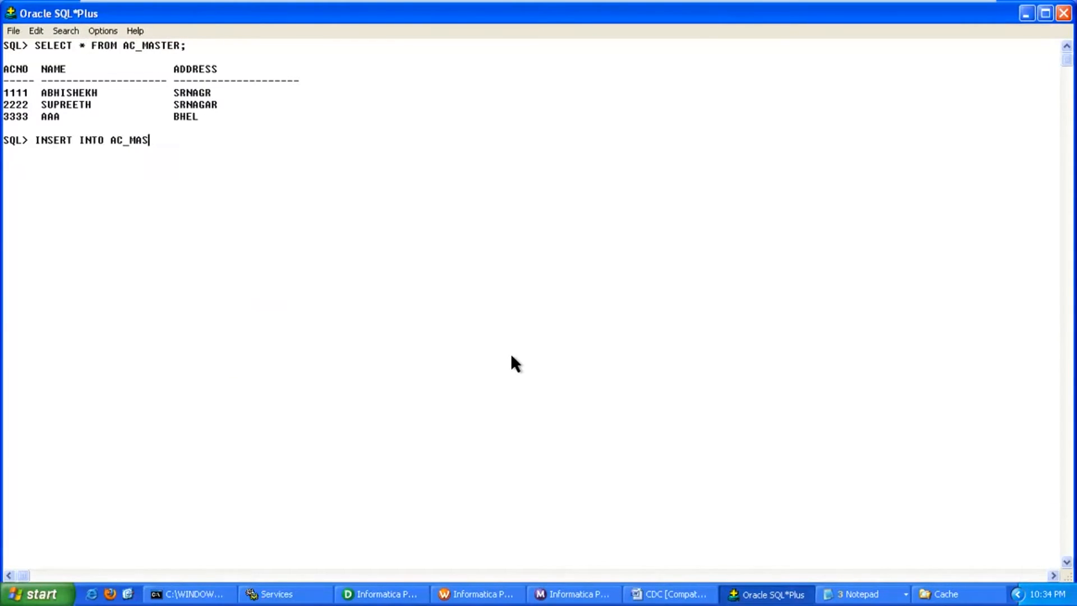
text(TER VALUES(4444,'DDD)
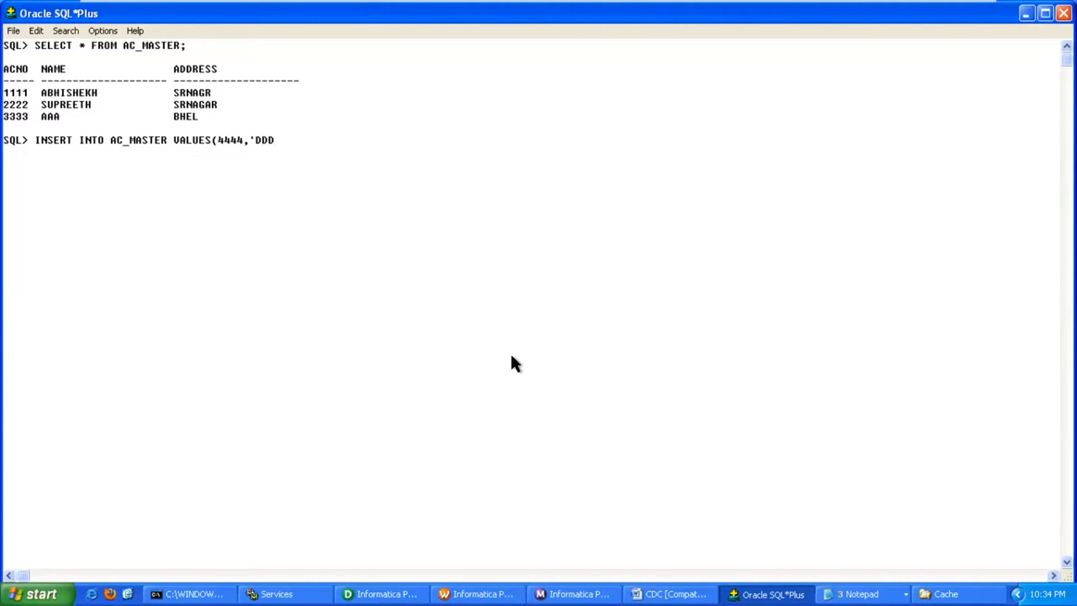
text(D',)
text('AMPT');)
key(Return)
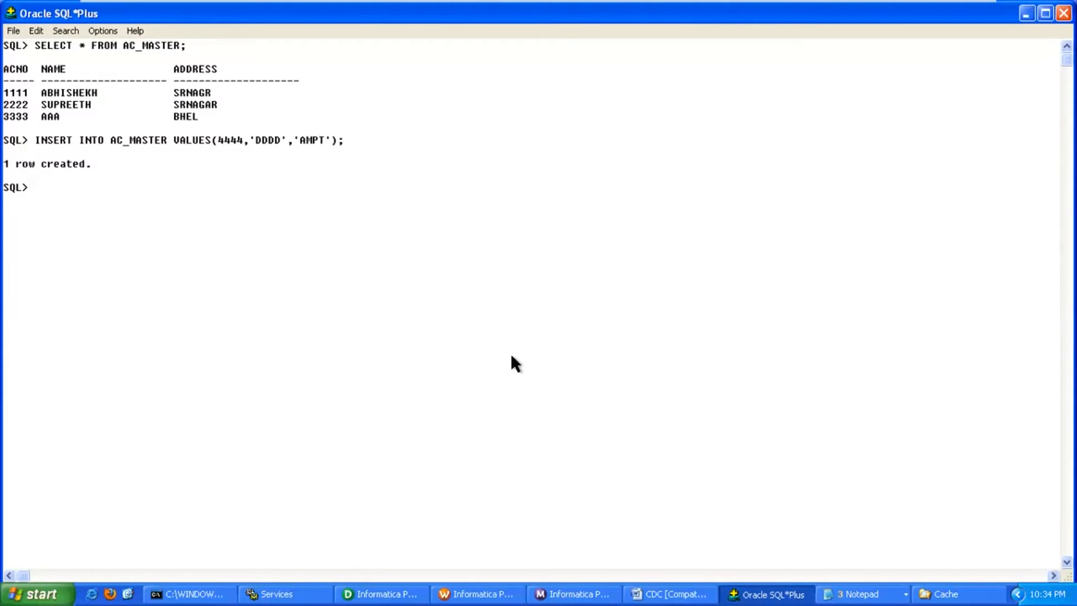
Set account 2222's address to 'SECBAD', fixing column LOC to ADDRESS via ED and rerunning.
text(UPDATE AC_MASTER S)
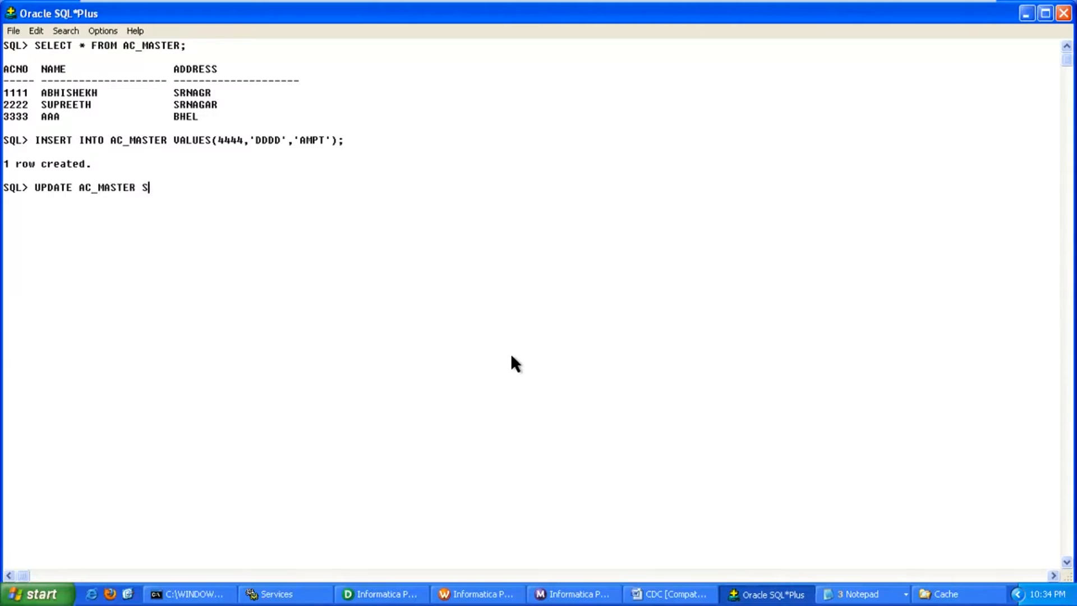
text(ET LOC=)
text('SECBAD' WHE)
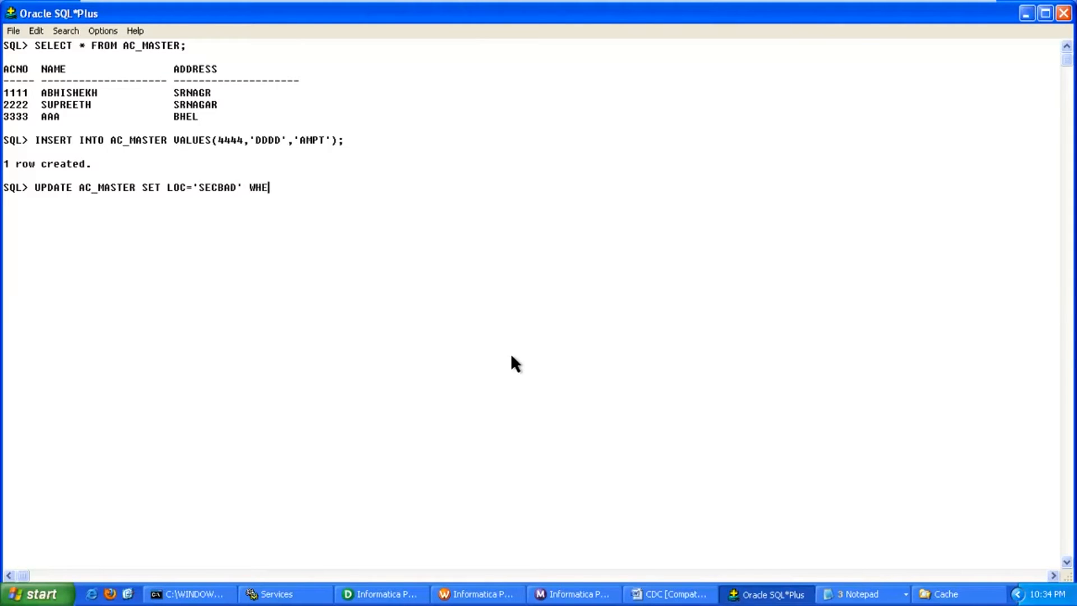
text(RE ACNO=2222;)
key(Return)
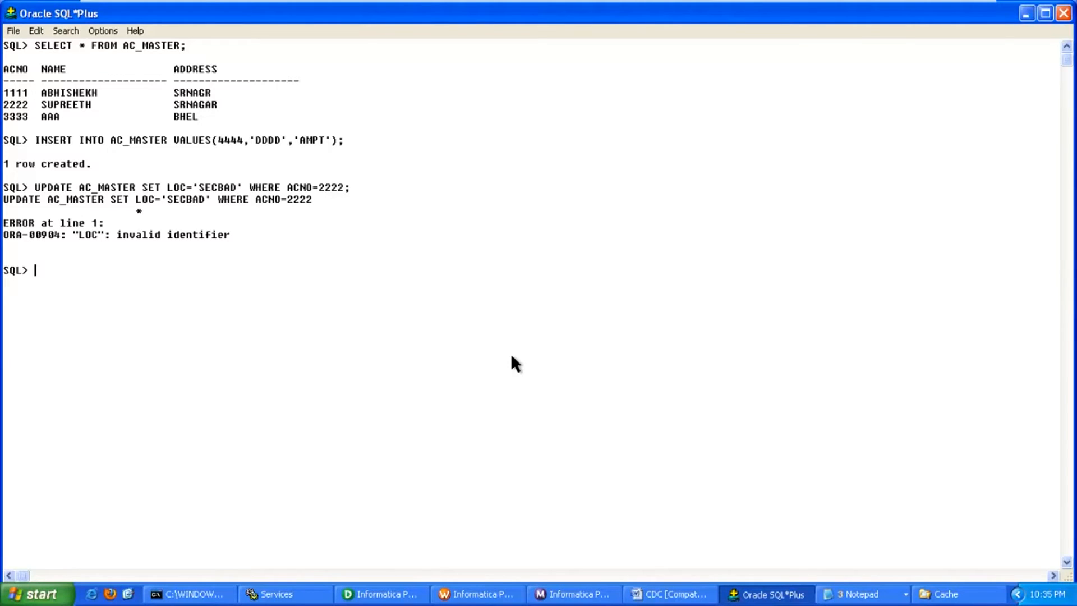
text(ED)
key(Return)
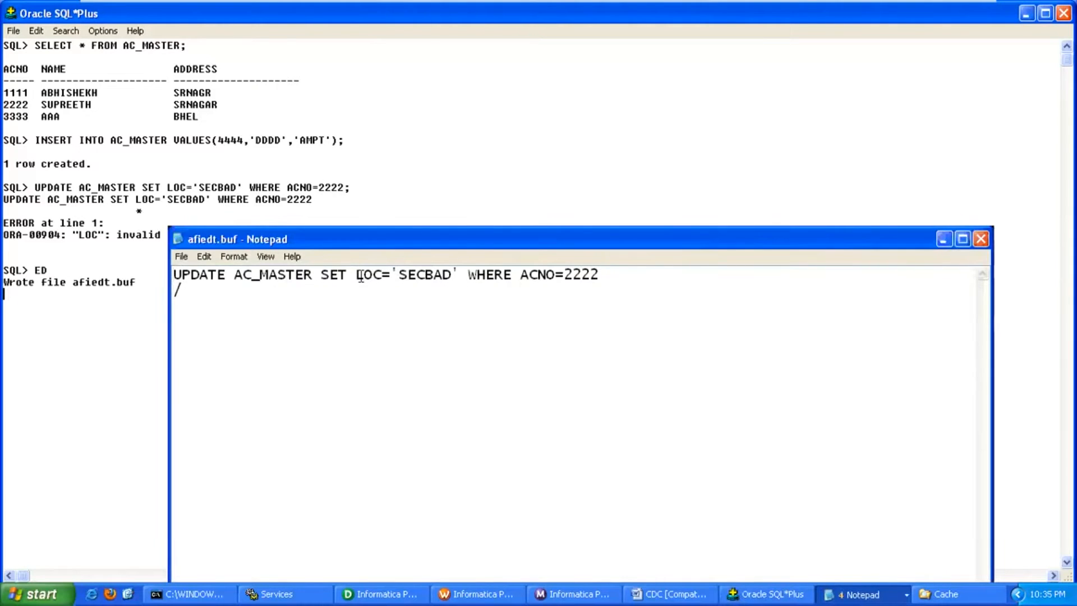
double_click(380, 278)
text(ADDRESS)
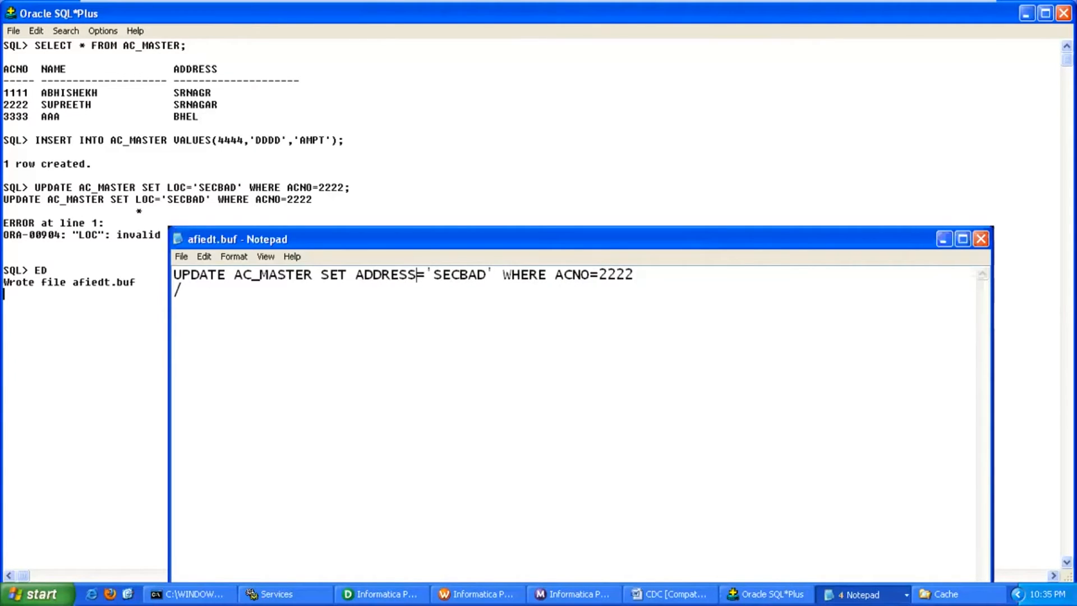
click(980, 239)
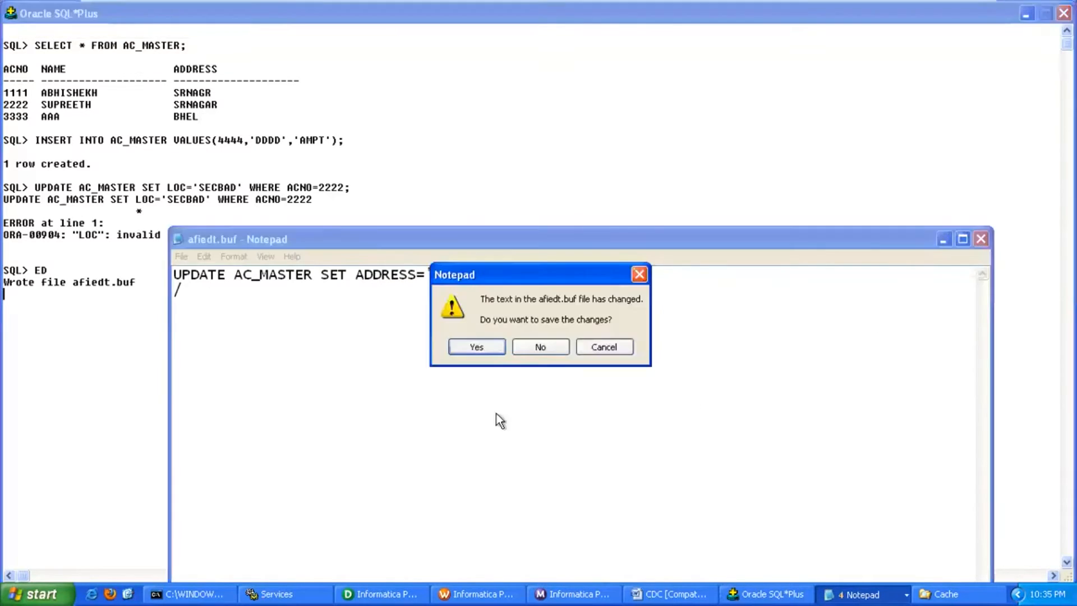
click(477, 347)
text(/)
key(Return)
Commit the changes, rerun the workflow from S_DYNLKP, and refresh Designer's target preview.
text(COMMIT;)
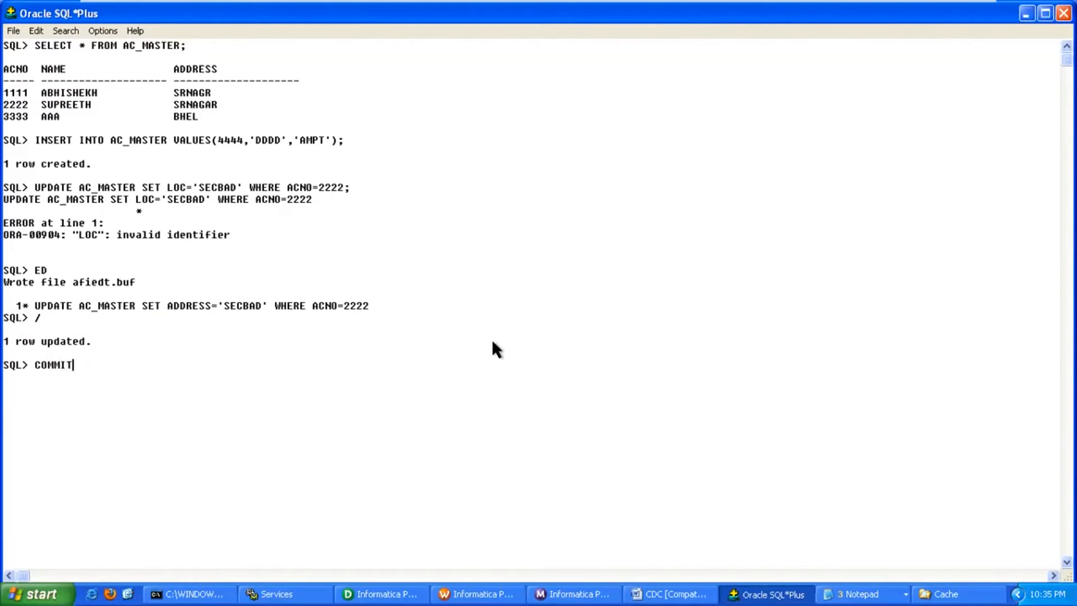
key(Return)
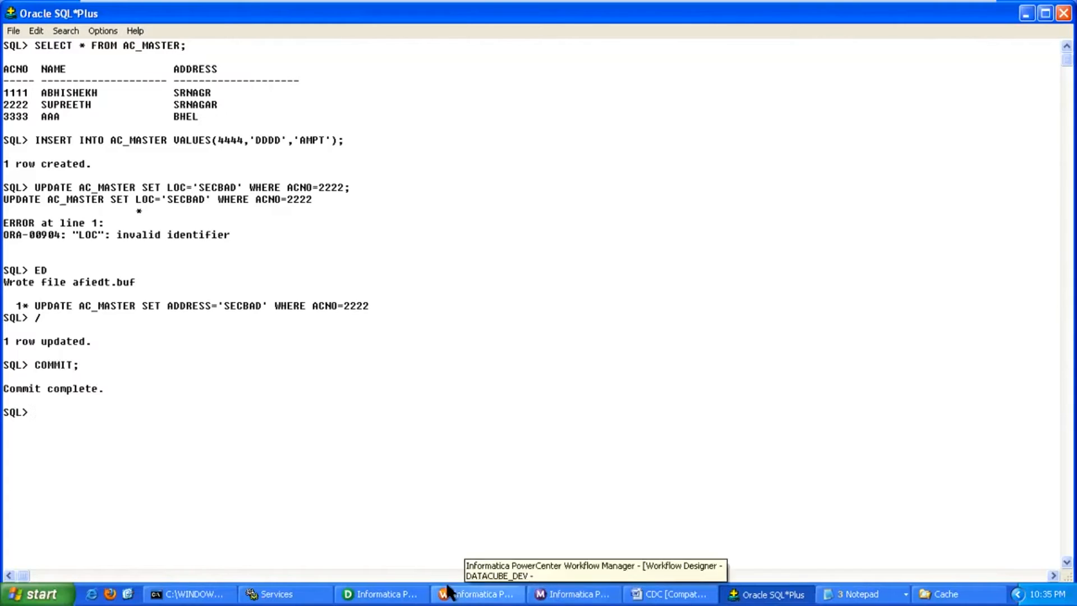
click(477, 593)
right_click(407, 229)
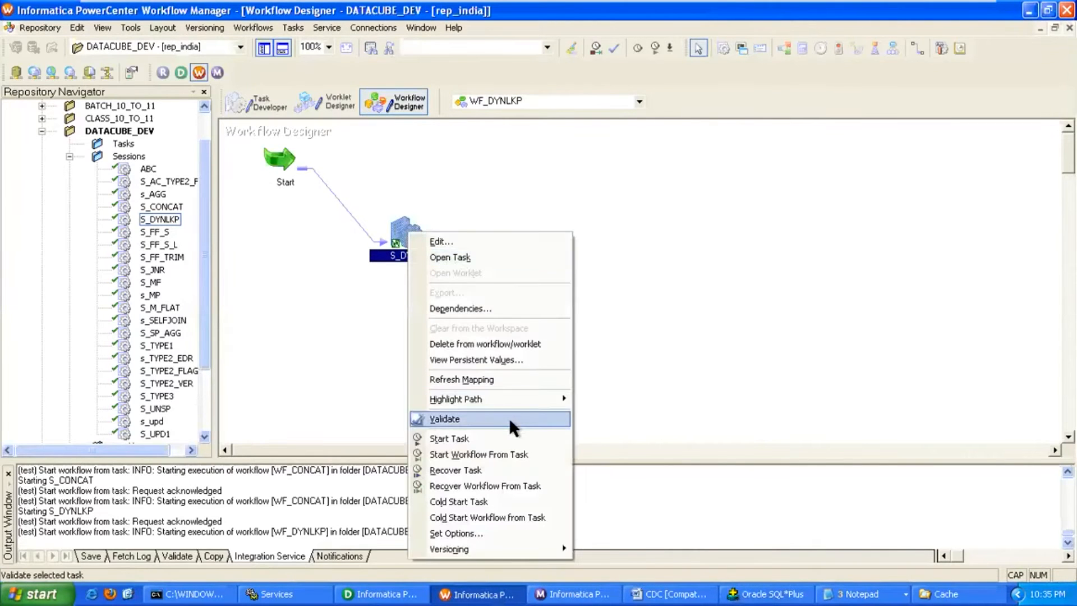
click(512, 453)
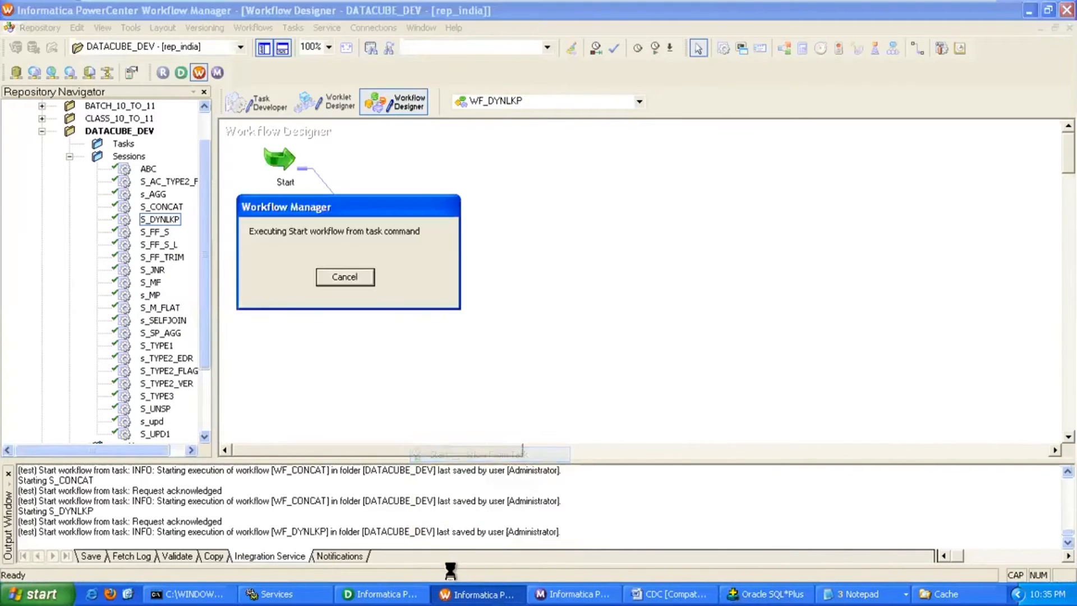
click(419, 592)
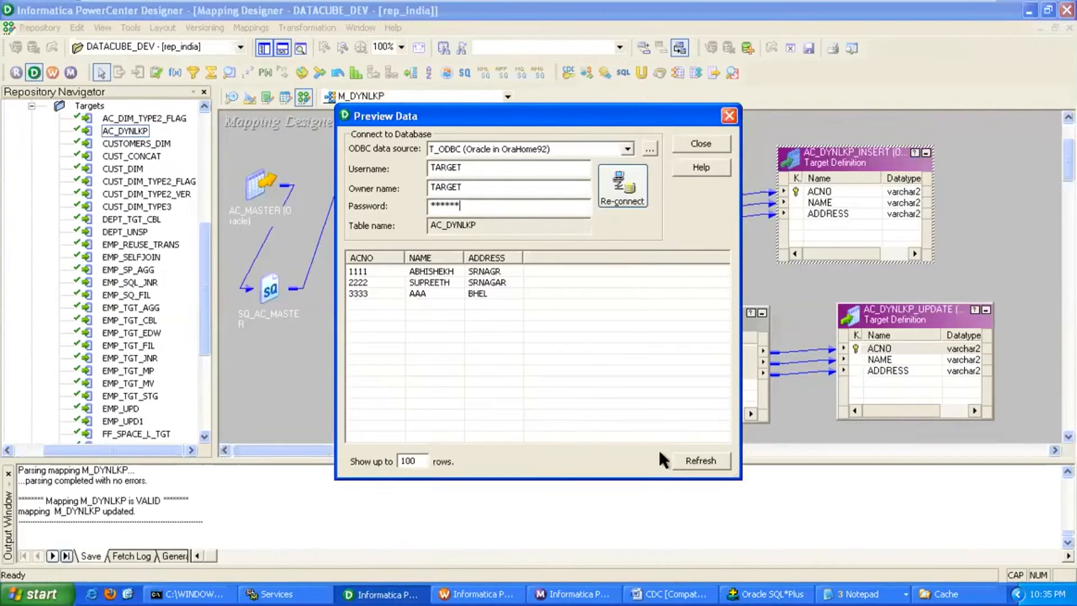
click(695, 459)
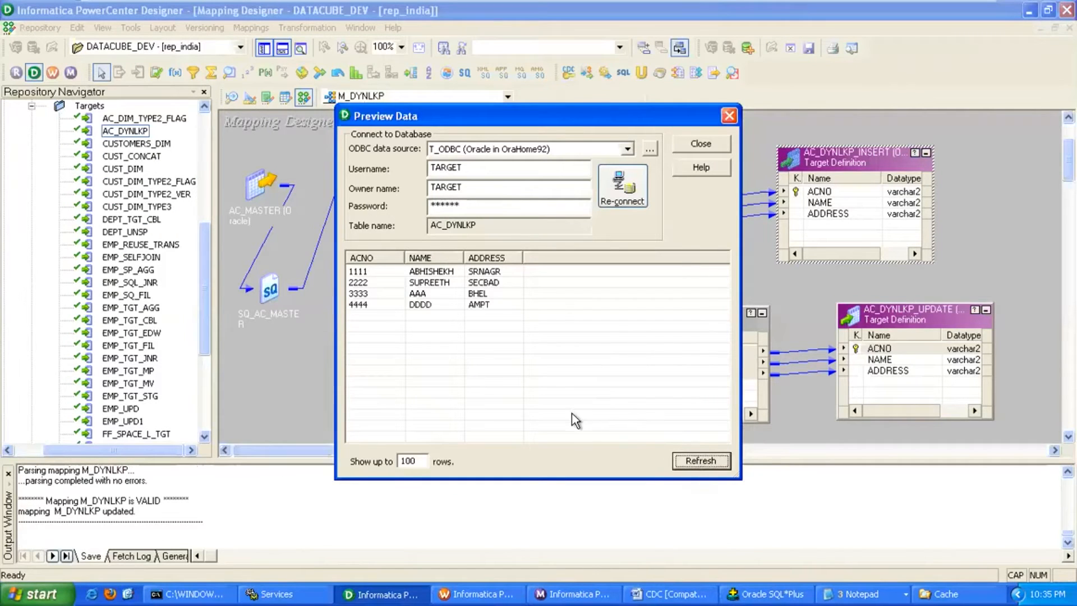
click(378, 282)
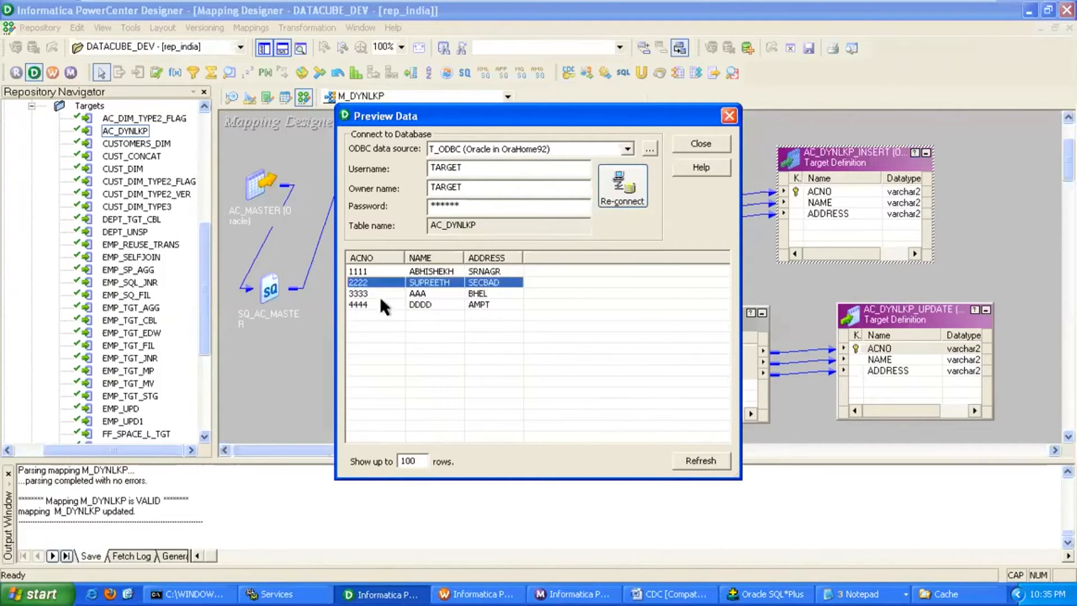
click(365, 301)
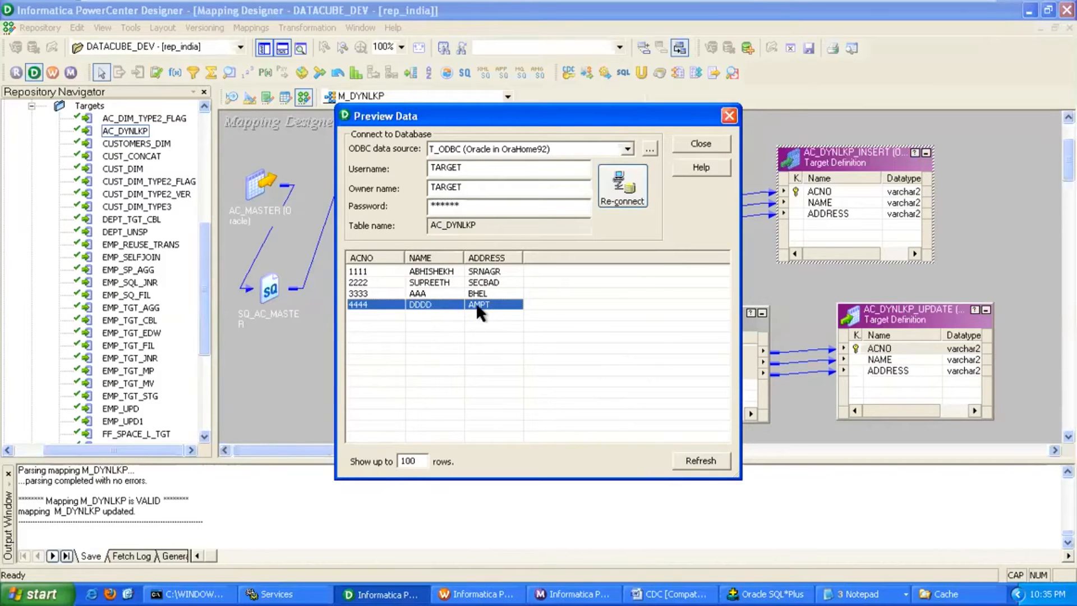
click(701, 145)
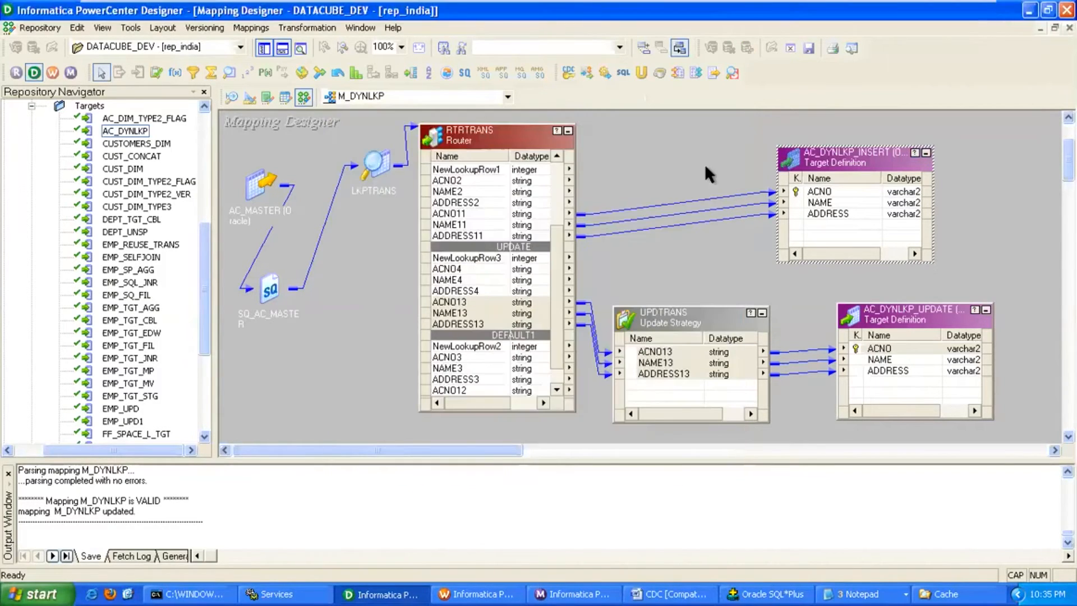
click(484, 592)
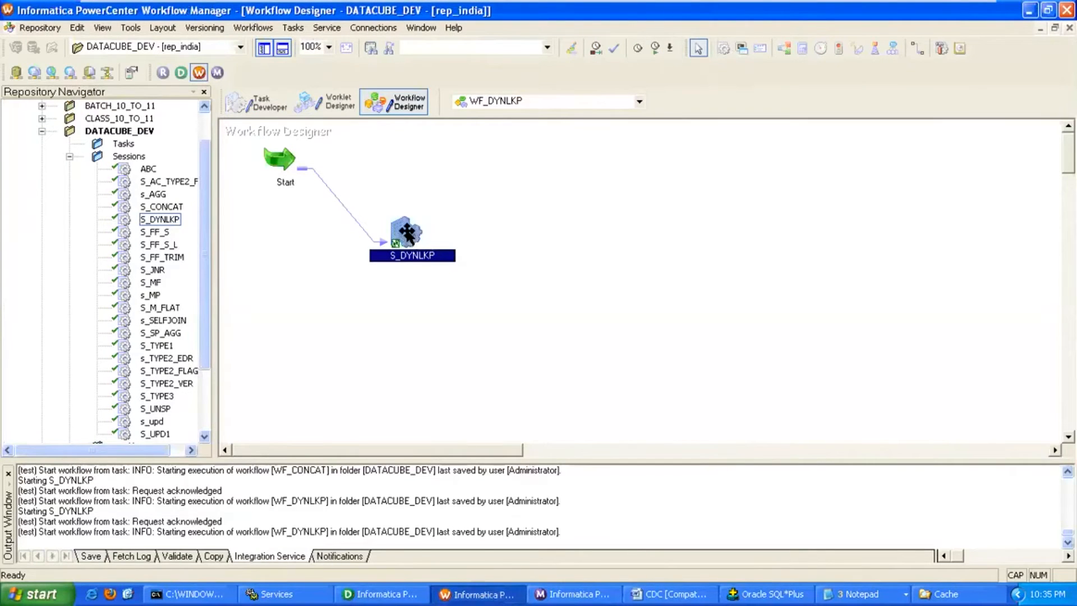
mouse_move(938, 7)
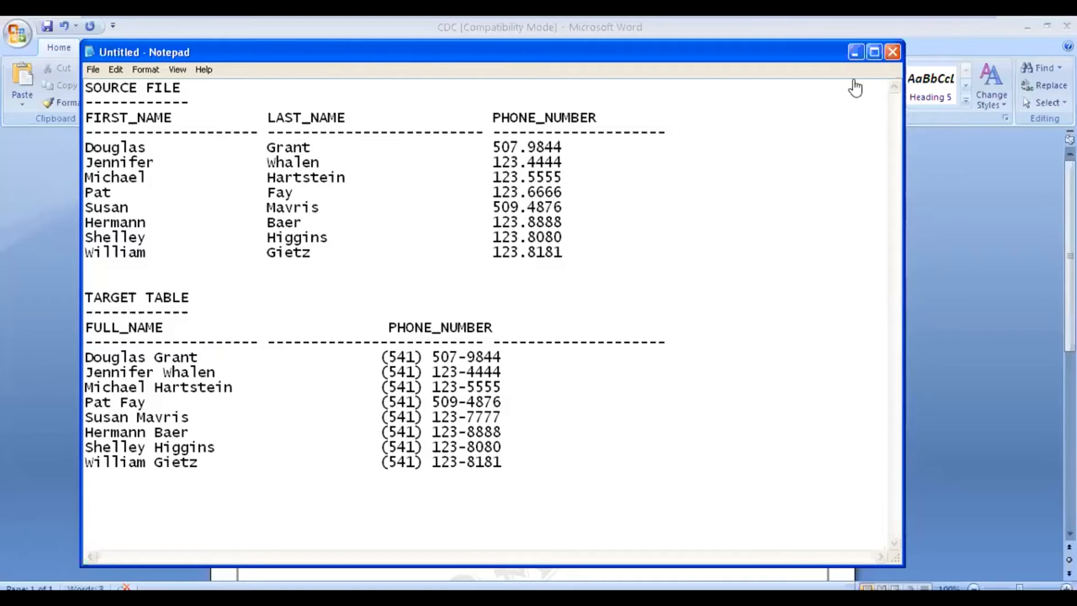
Highlight the SOURCE FILE and TARGET TABLE headings, name columns and reformatted phone numbers in the notes.
click(563, 192)
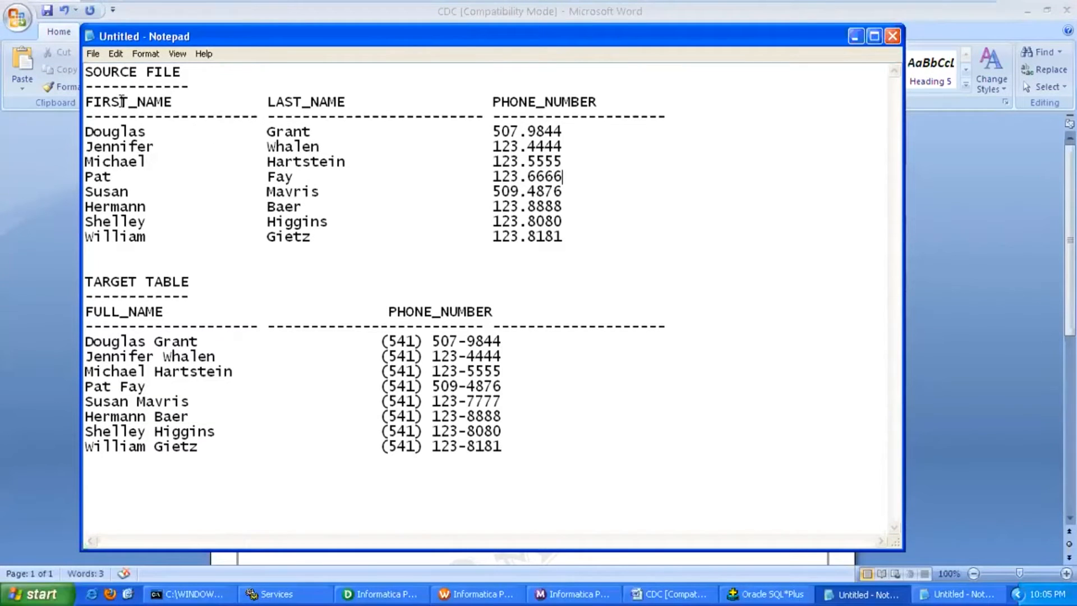
drag(87, 73, 185, 74)
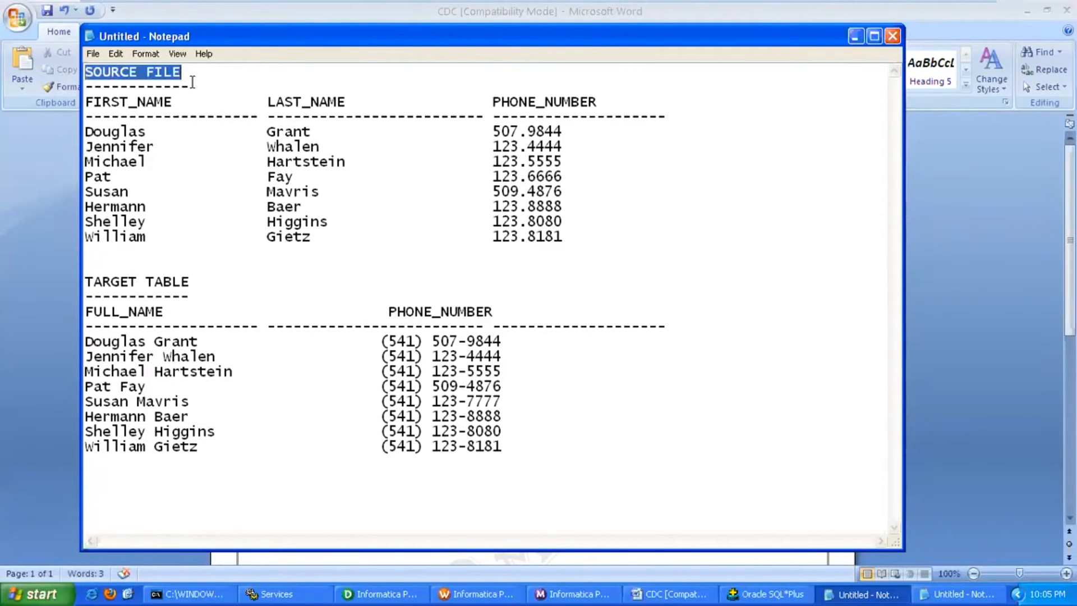
drag(259, 102, 298, 105)
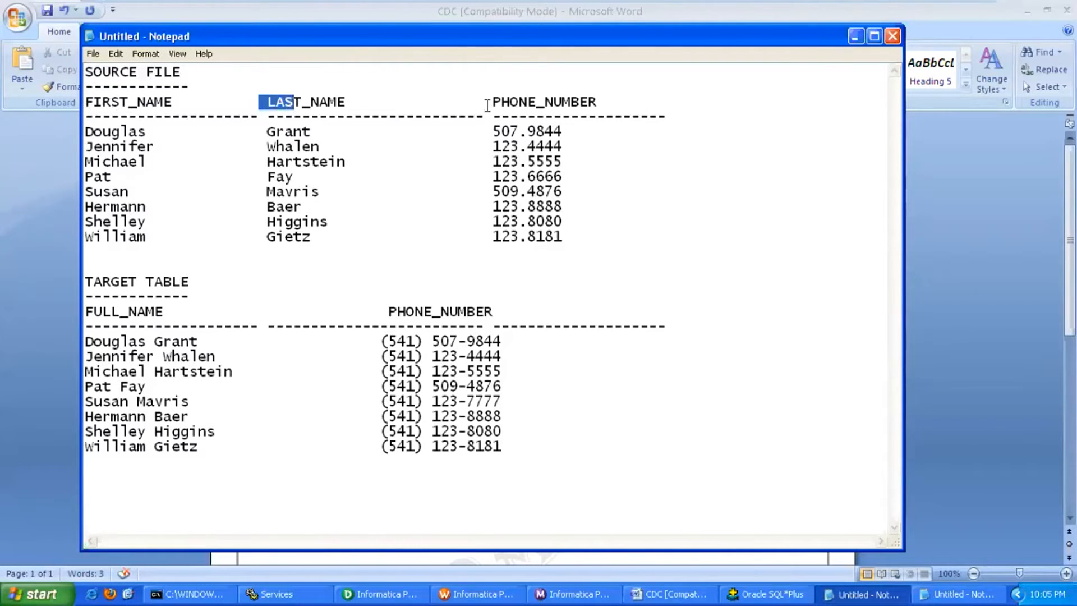
drag(484, 104, 620, 103)
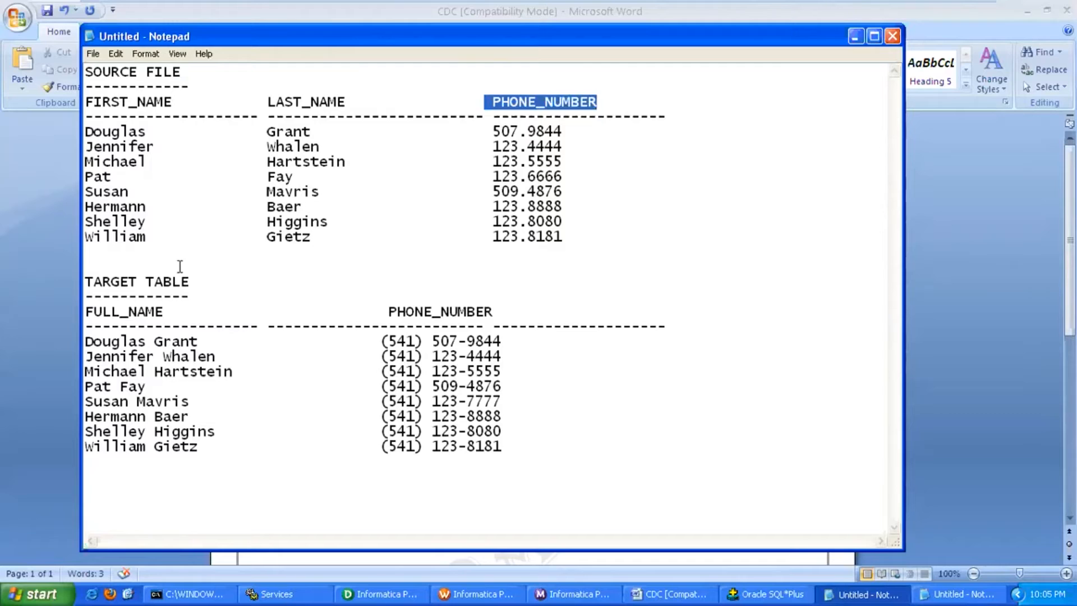
drag(86, 282, 183, 282)
drag(86, 102, 347, 102)
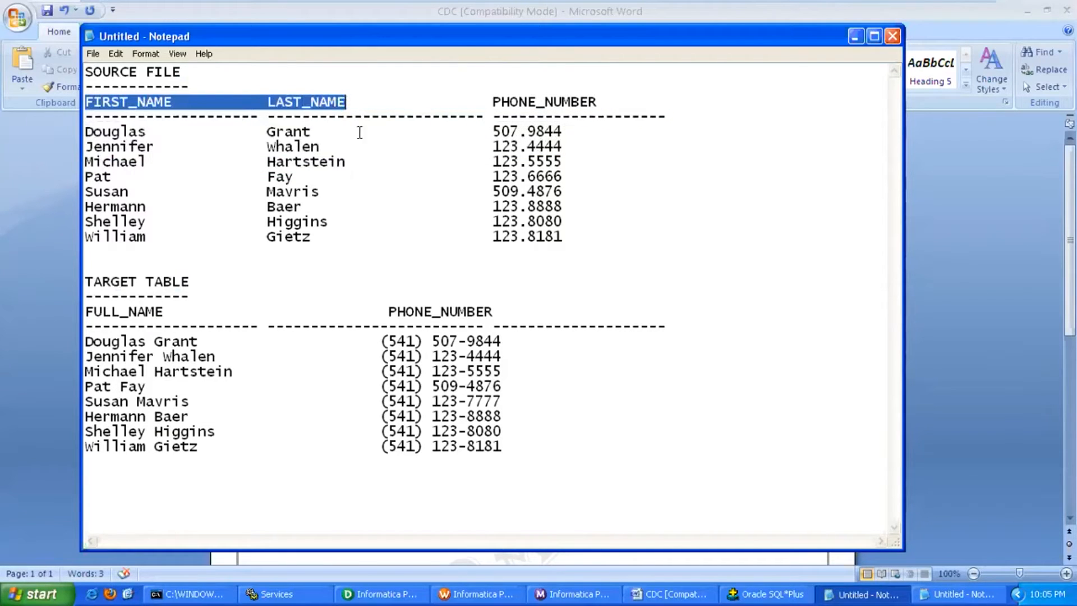
drag(492, 102, 597, 102)
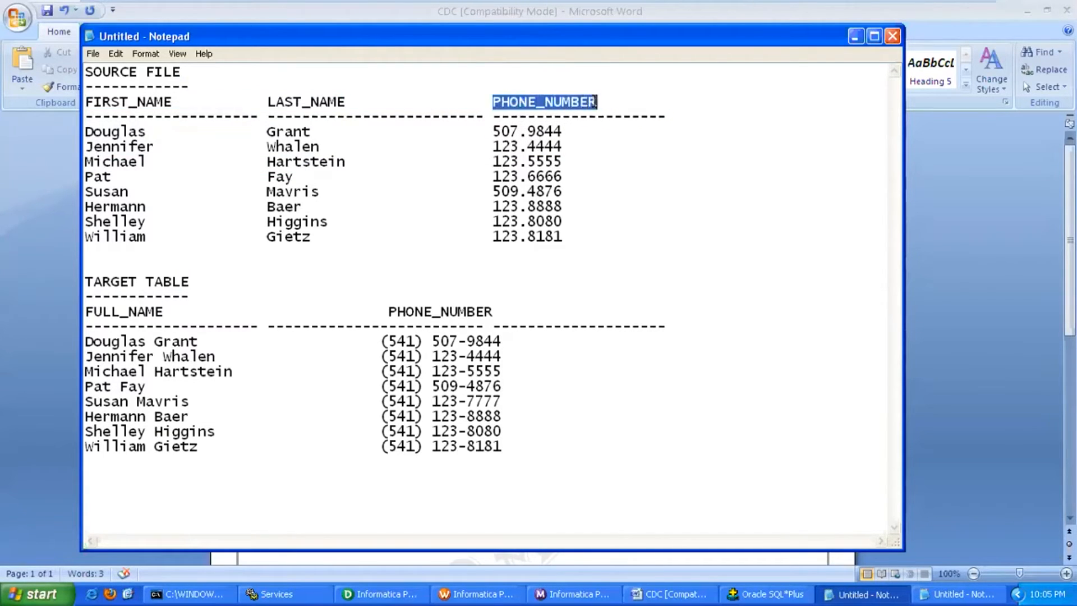
click(388, 343)
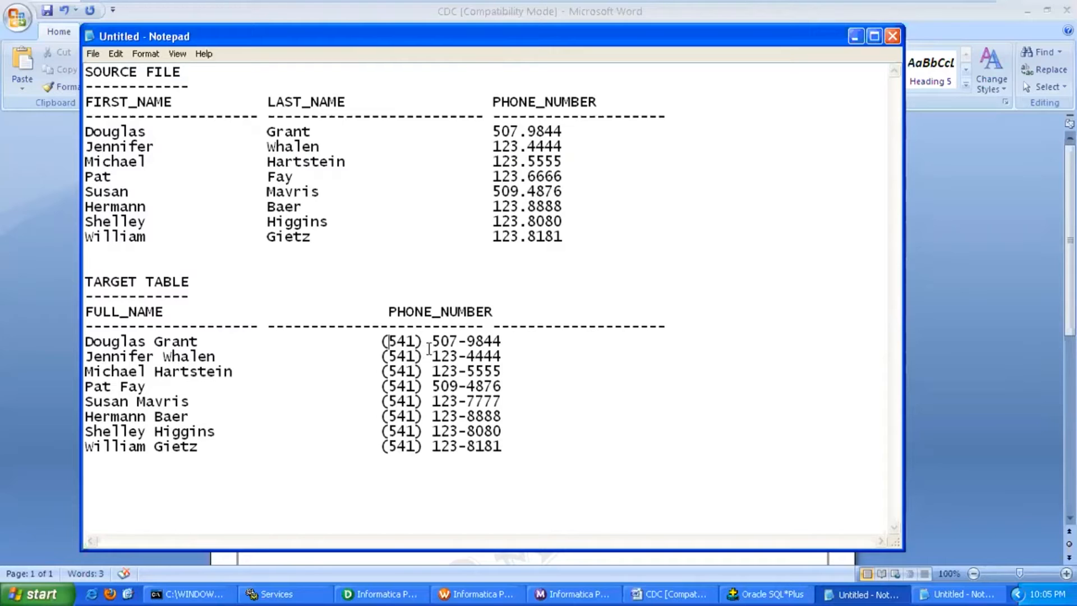
click(397, 592)
In Source Analyzer, start a flat-file import of CUST, listing all file types.
click(229, 96)
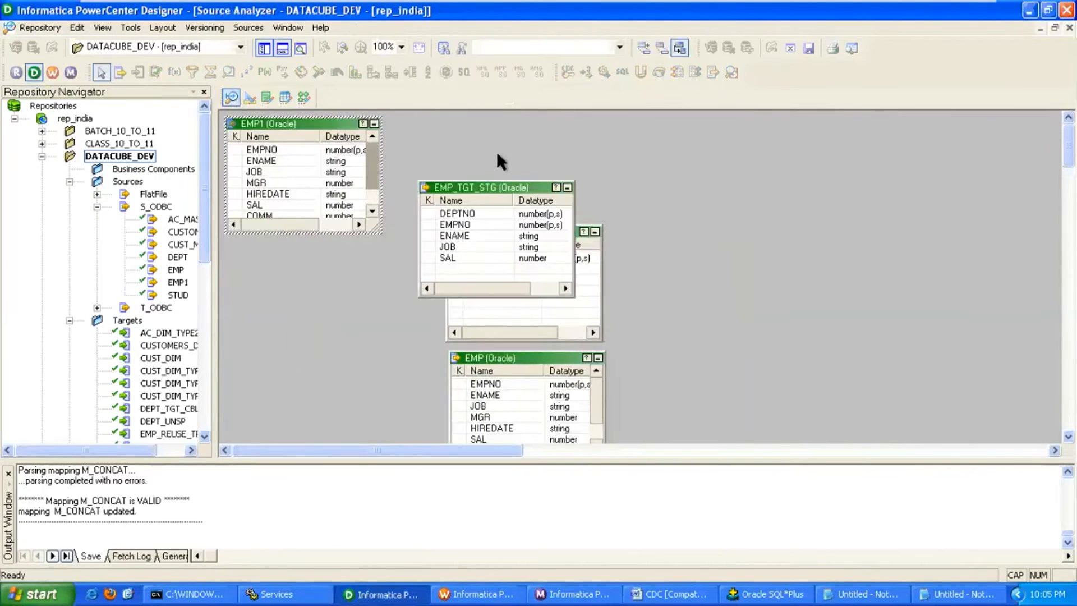
click(248, 28)
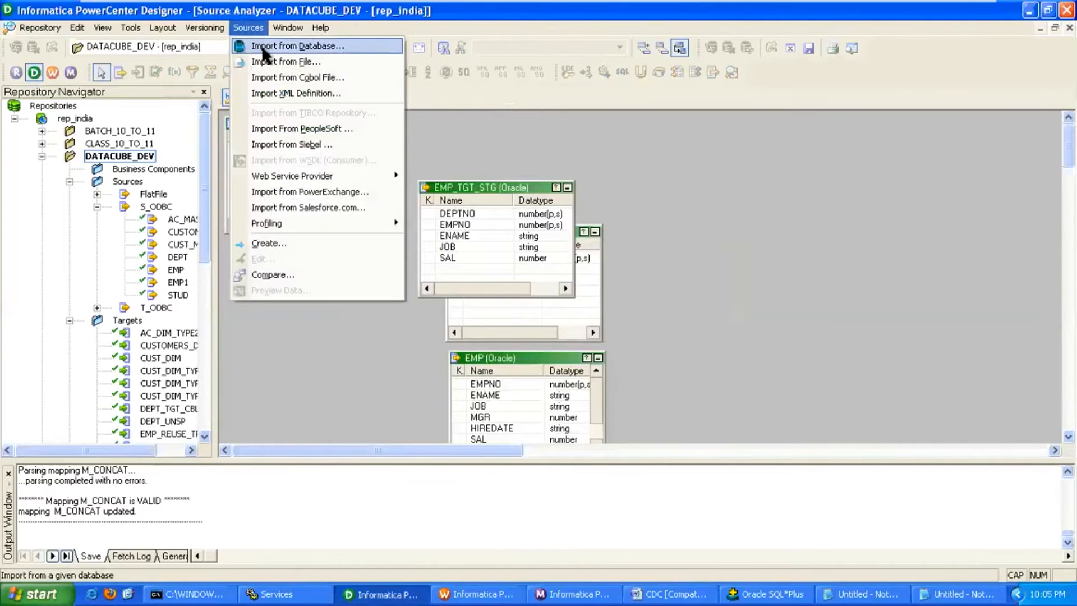
click(263, 62)
click(560, 426)
click(510, 443)
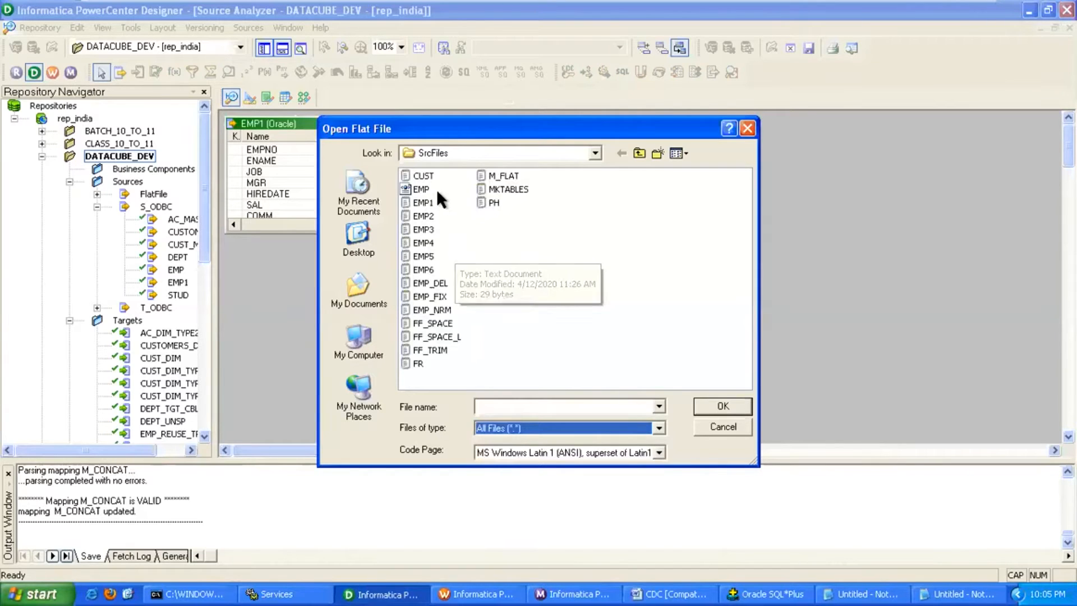
click(426, 175)
click(722, 411)
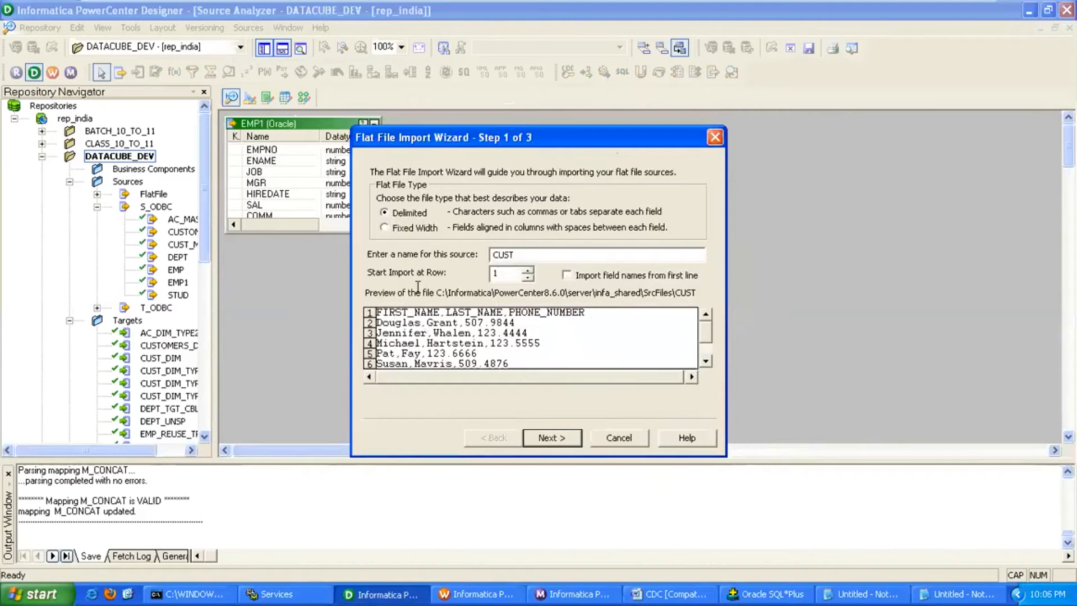
Import CUST with field names from the first line and comma delimiter.
click(567, 274)
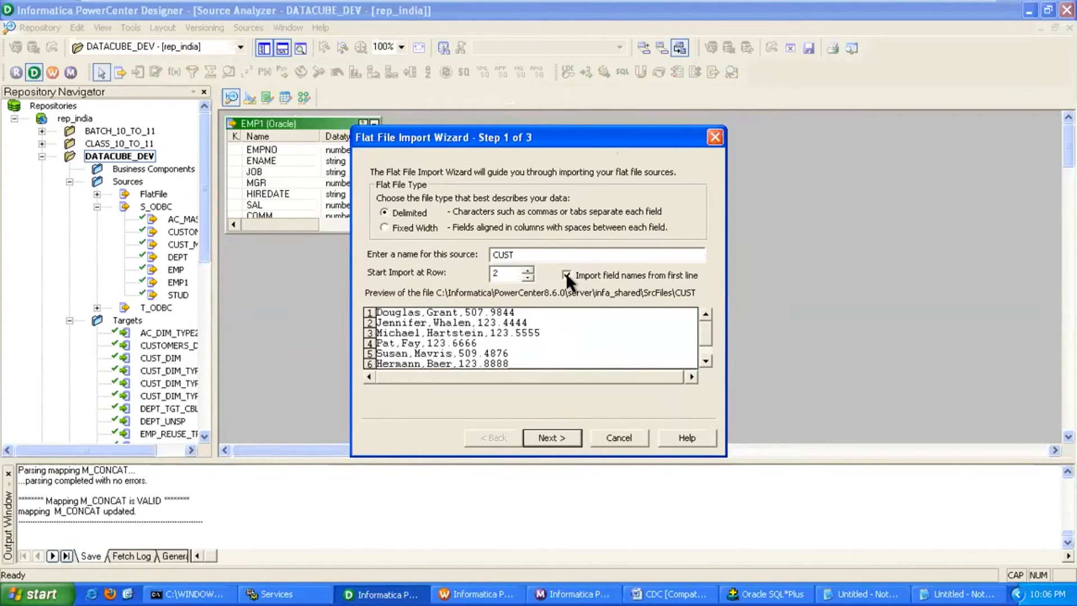
click(563, 438)
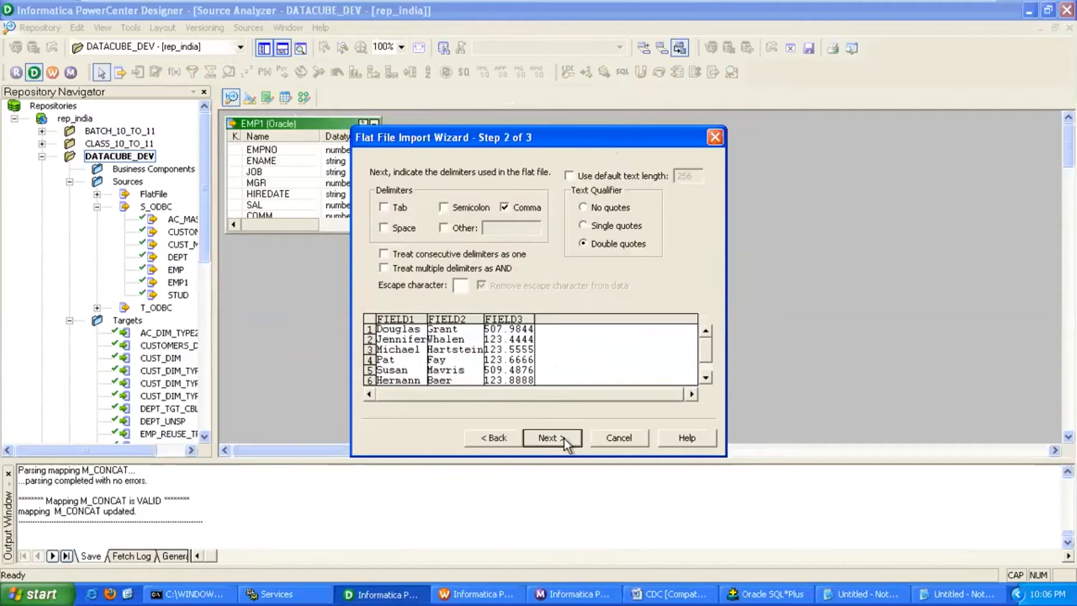
click(516, 216)
click(516, 215)
click(568, 437)
click(568, 438)
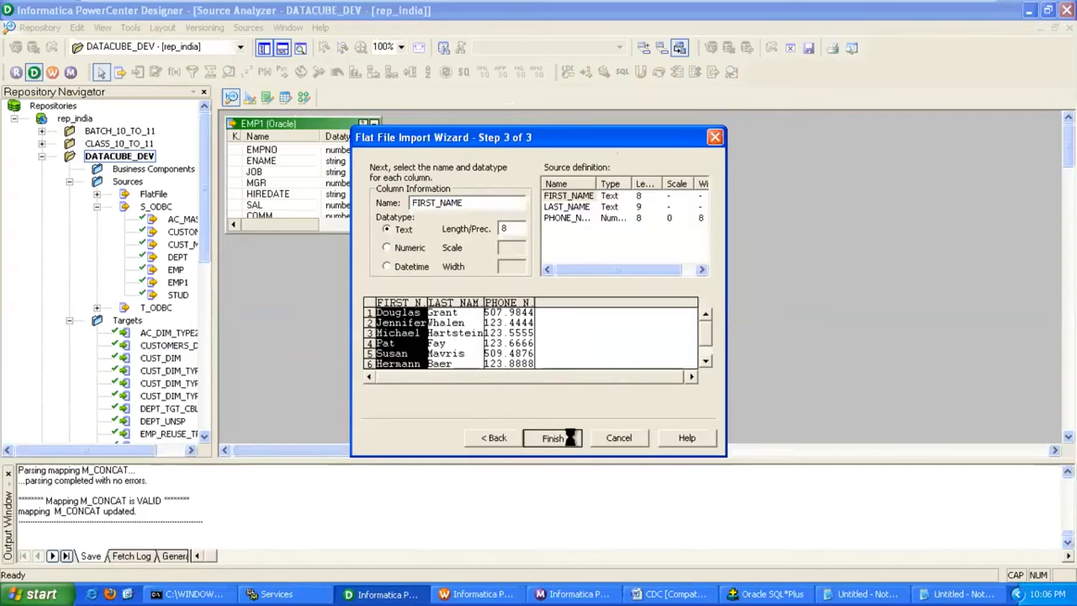
drag(307, 124, 314, 136)
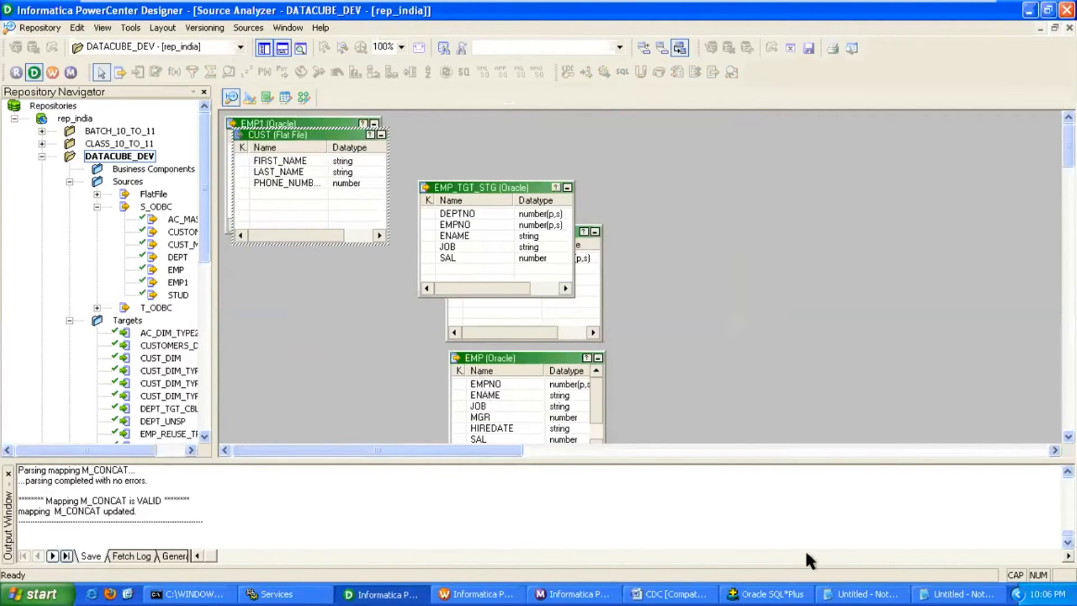
Clear the Target Designer canvas and drop the CUST flat-file source on it as a target.
click(252, 99)
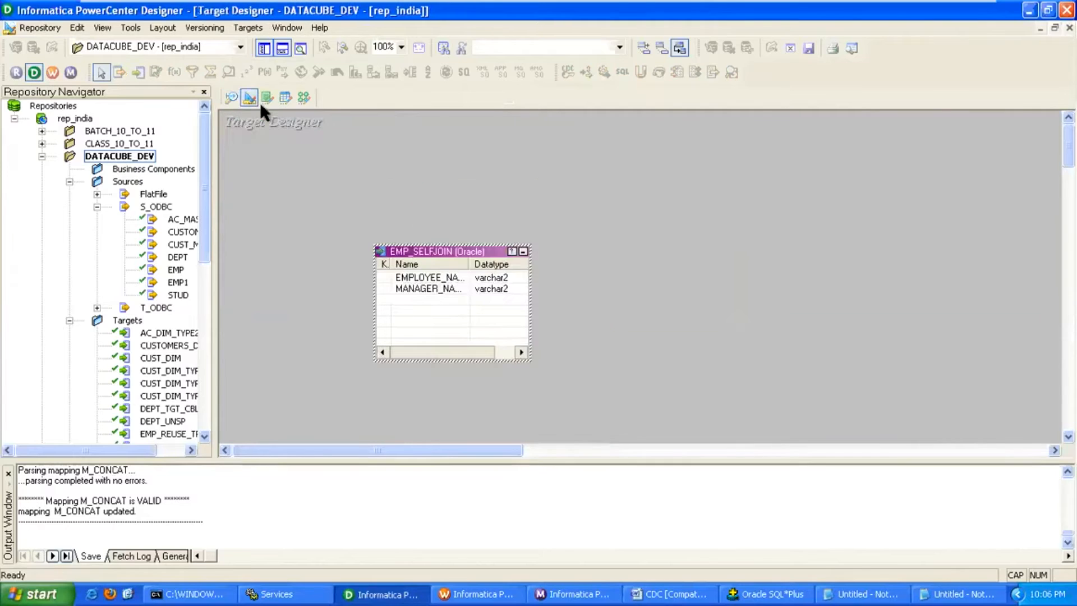
right_click(410, 155)
click(438, 180)
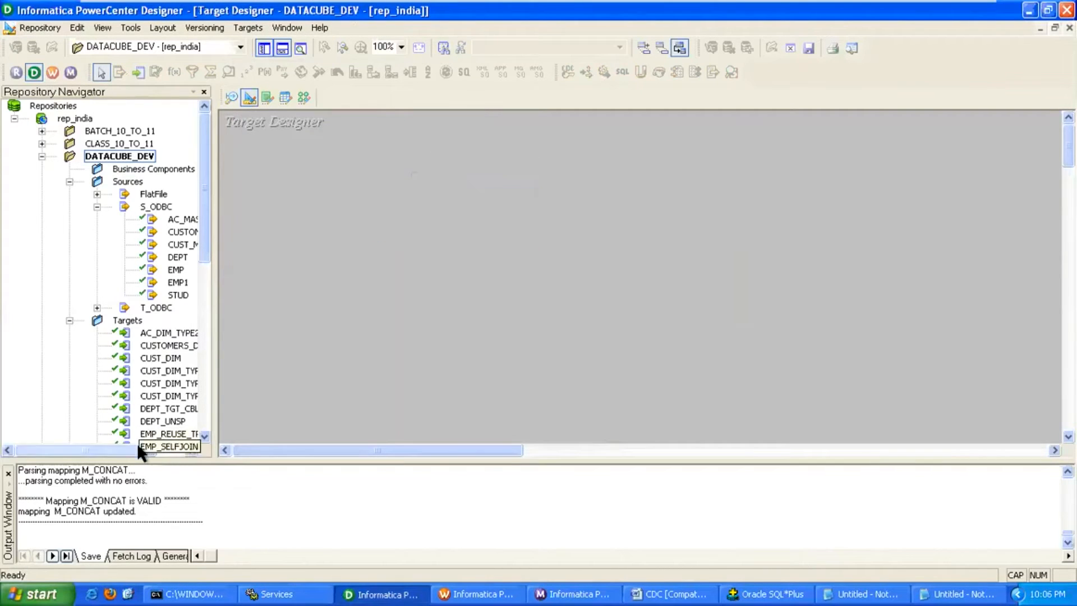
click(182, 449)
double_click(116, 194)
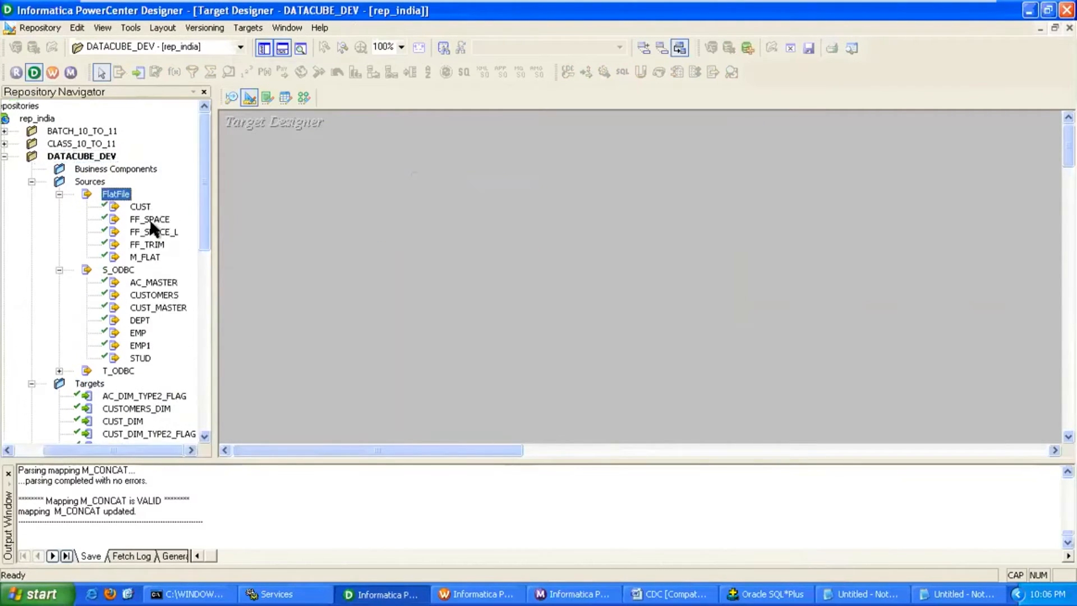
drag(143, 208, 327, 211)
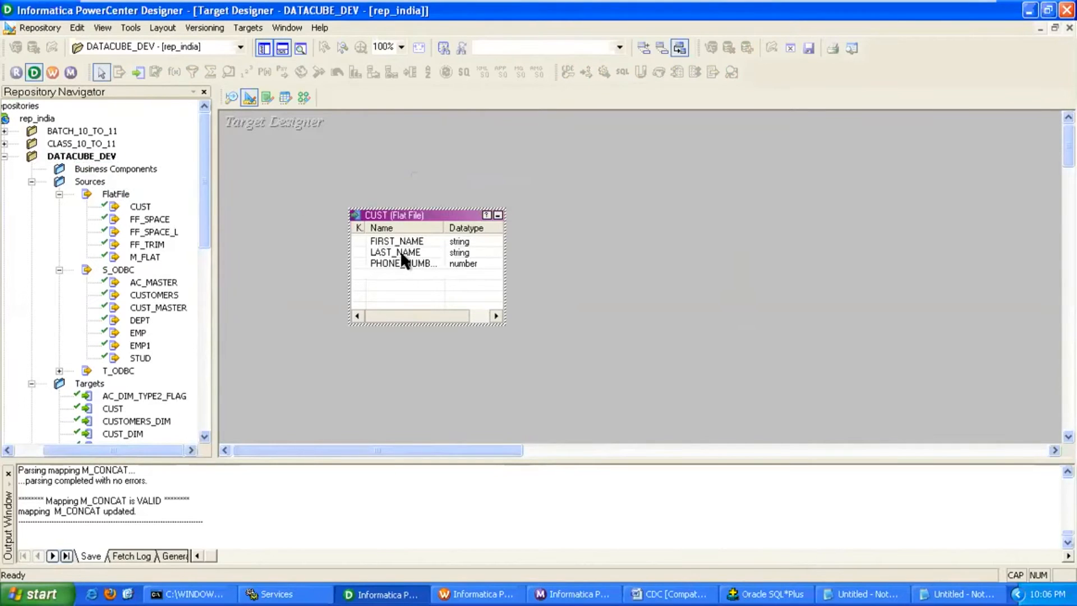
Rename the target to CUST_CONCAT and set its database type to Oracle.
double_click(422, 214)
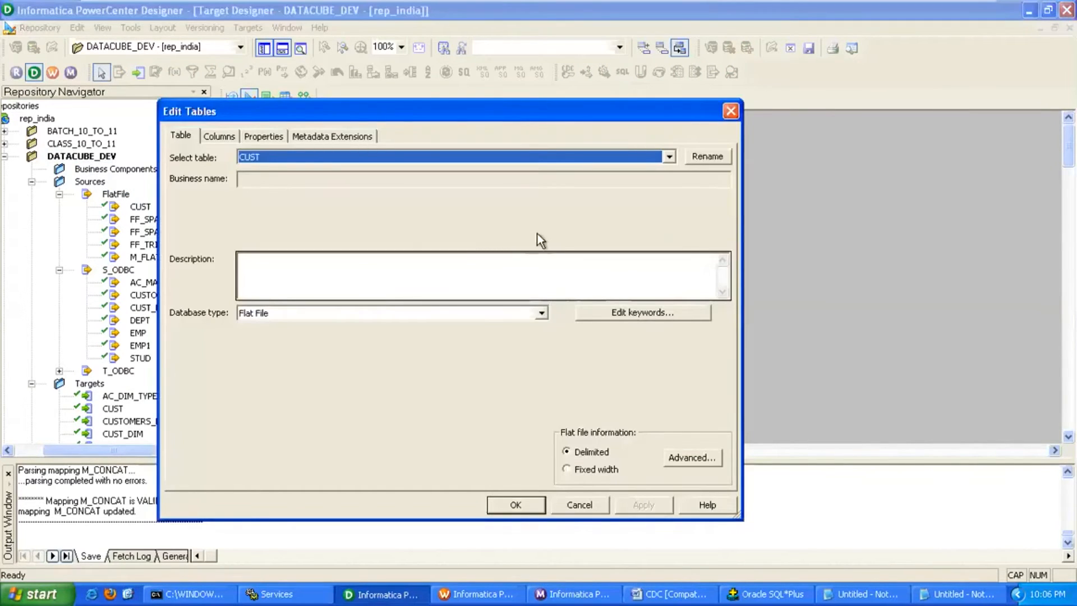
click(706, 154)
click(348, 306)
text(_CONCAT)
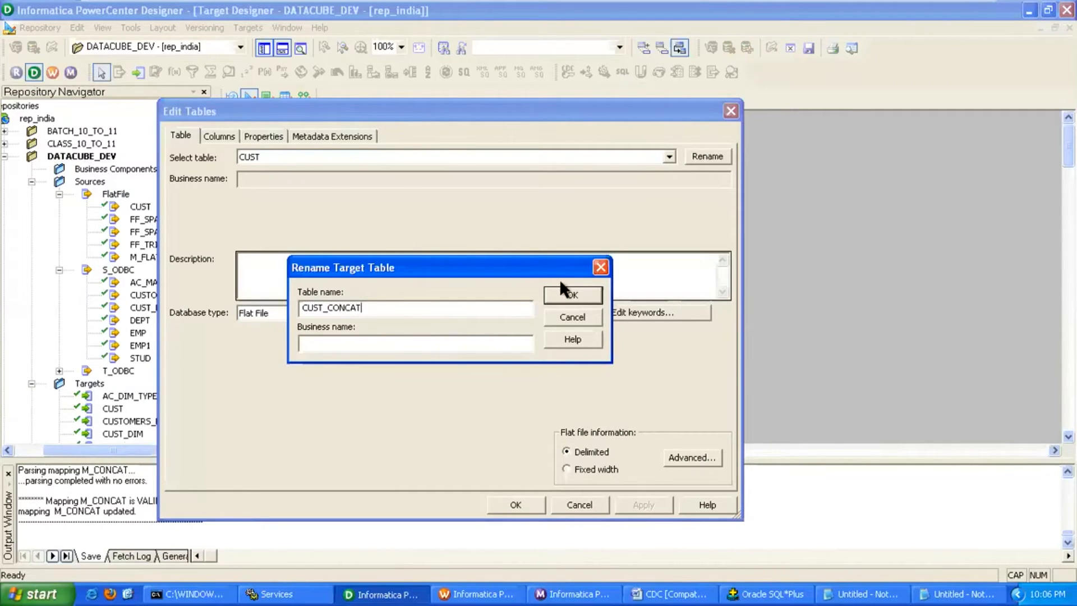
click(565, 294)
click(376, 313)
scroll(359, 341, down, 2)
click(351, 338)
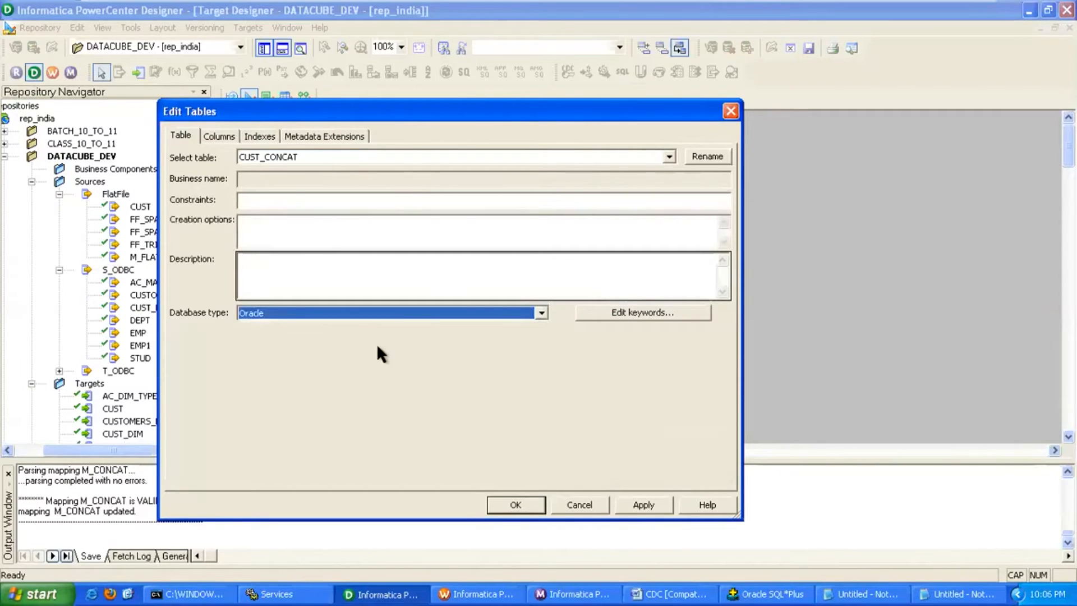
Add a new SNO_PK number column at the top of CUST_CONCAT's column list.
click(230, 136)
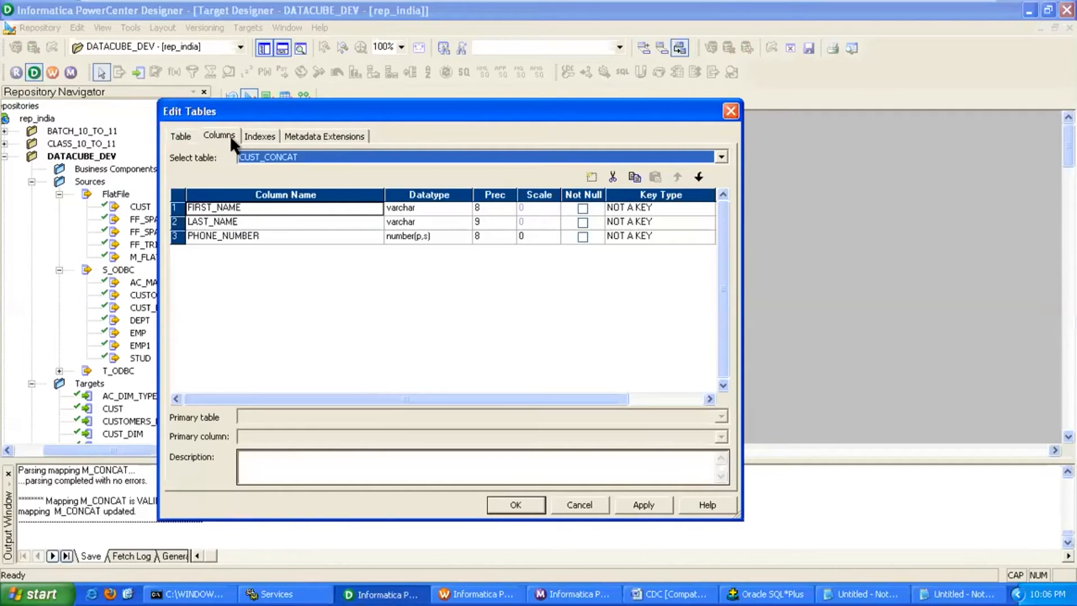
click(592, 178)
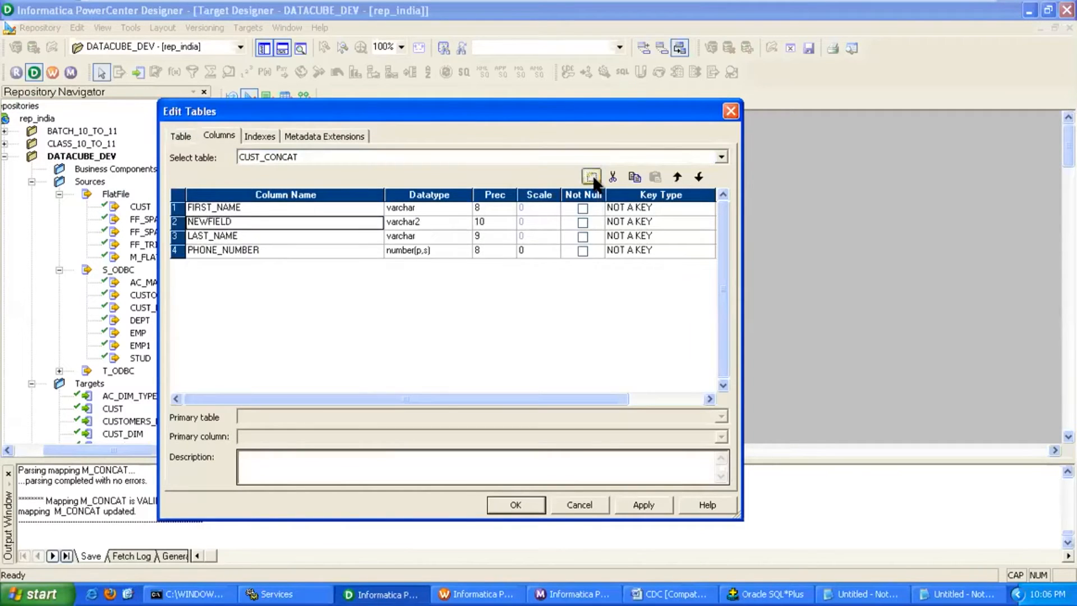
click(677, 177)
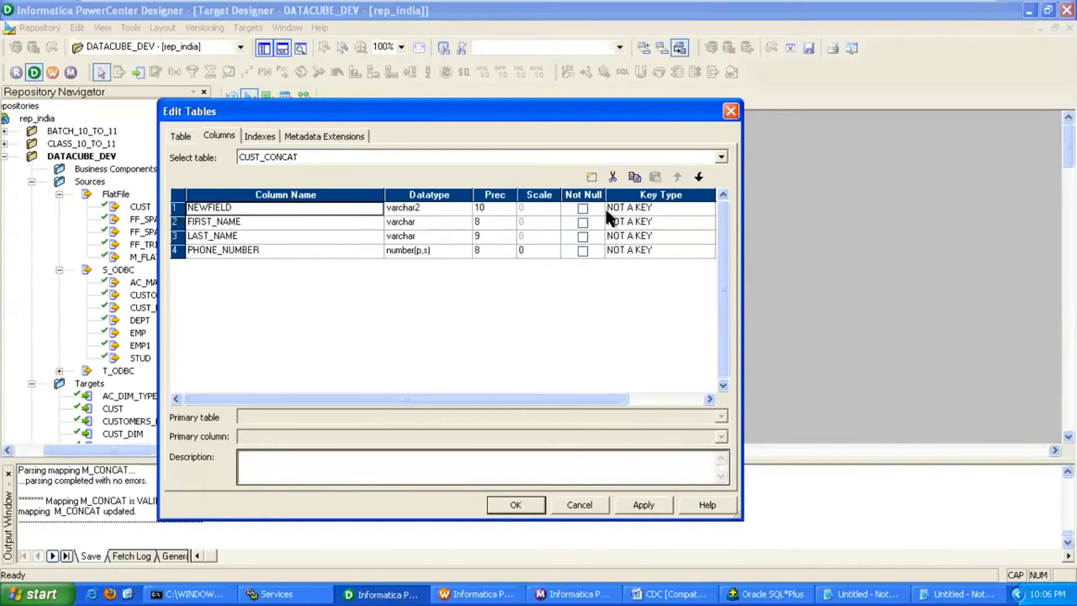
text(SNO_PK)
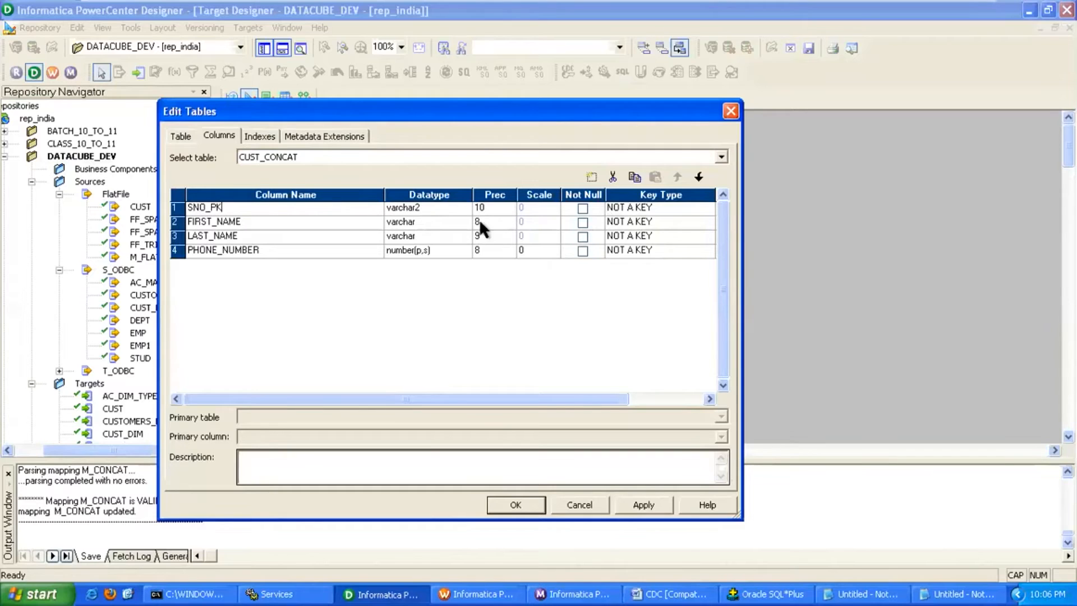
click(448, 207)
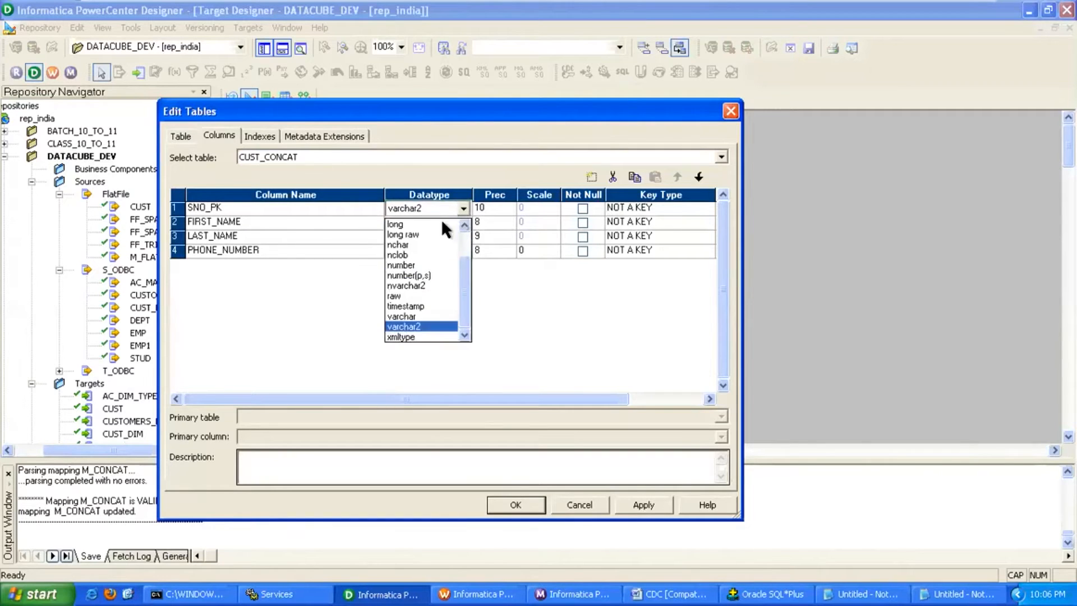
click(429, 264)
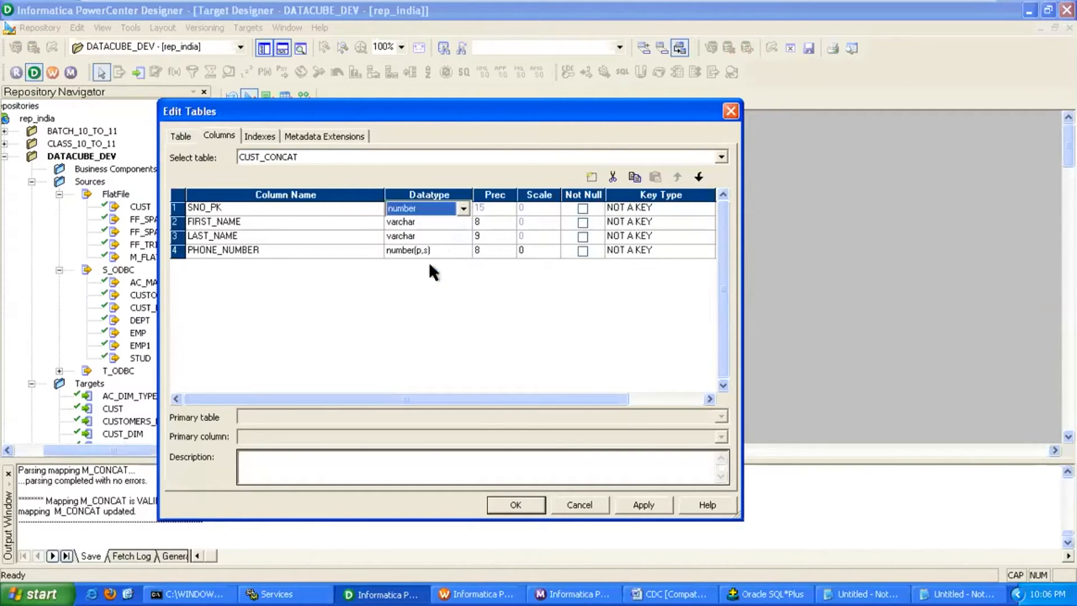
click(332, 223)
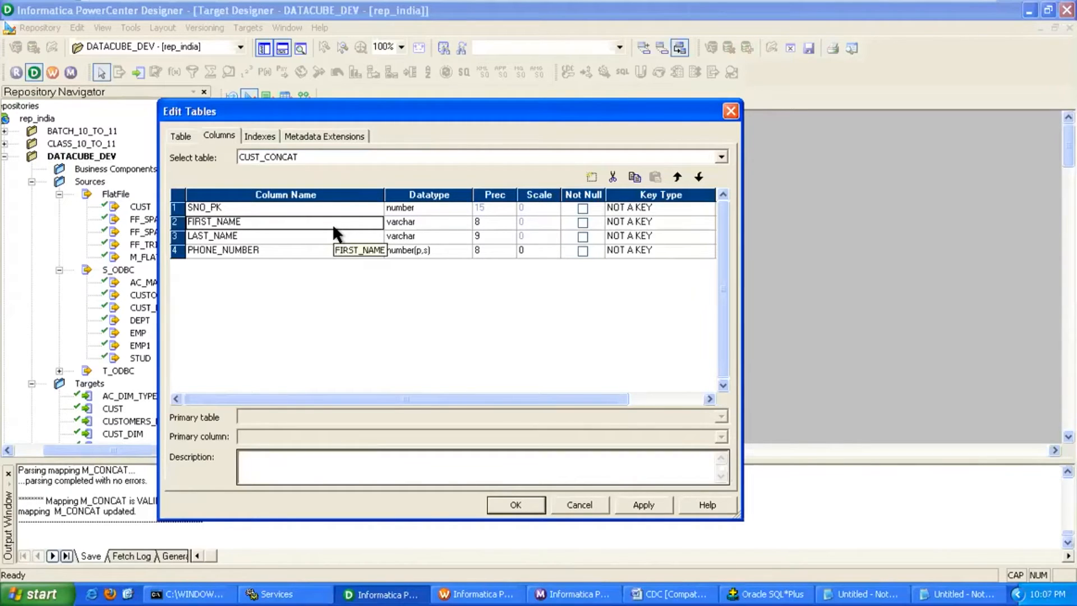
Rename FIRST_NAME to FULL_NAME as varchar2 with precision 20, and cut the LAST_NAME column.
text(FULL_NAME)
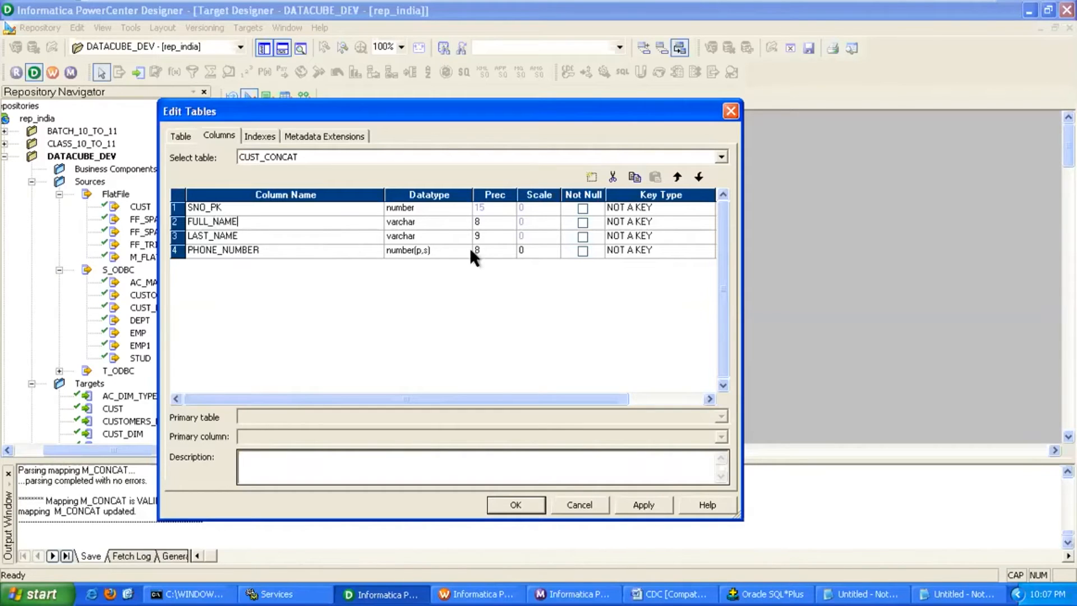
click(503, 224)
key(BackSpace)
text(20)
click(452, 224)
click(452, 224)
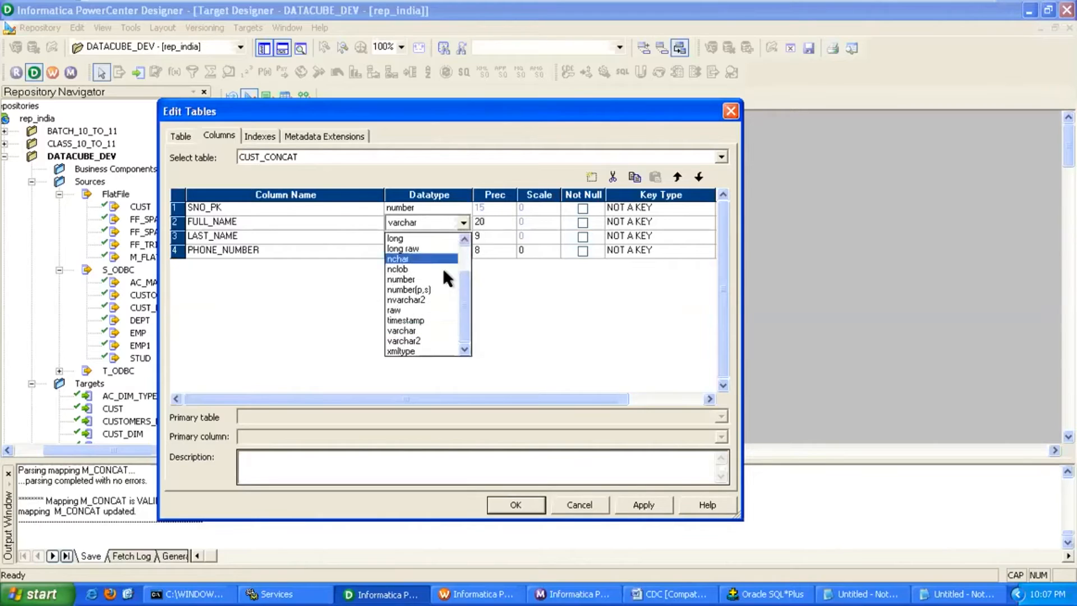
click(423, 338)
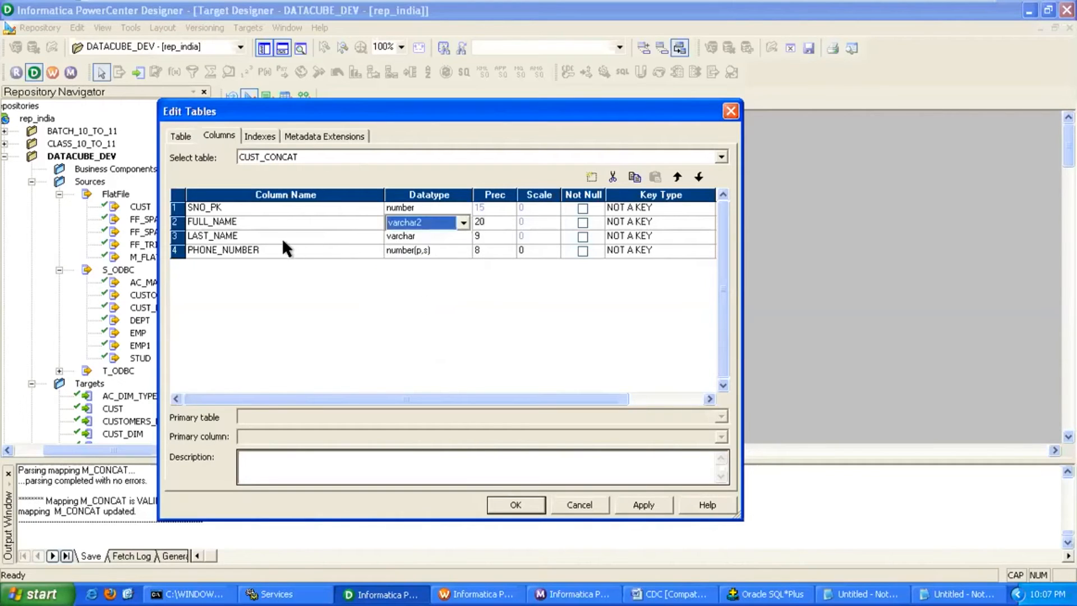
click(312, 238)
click(620, 179)
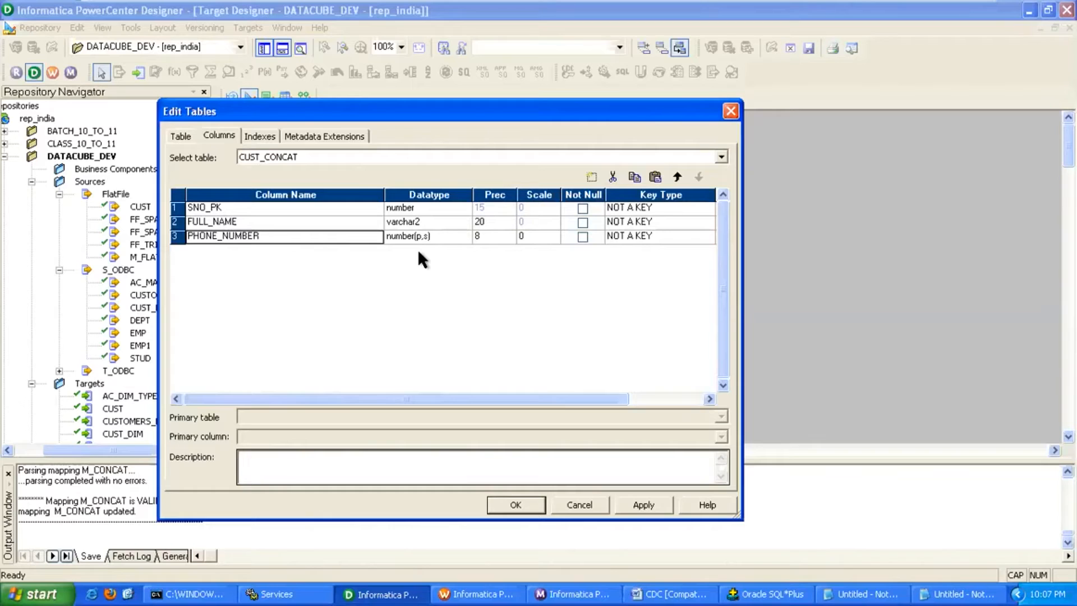
Review the Notepad notes, highlighting the (541) area code and the source and target phone examples.
click(861, 593)
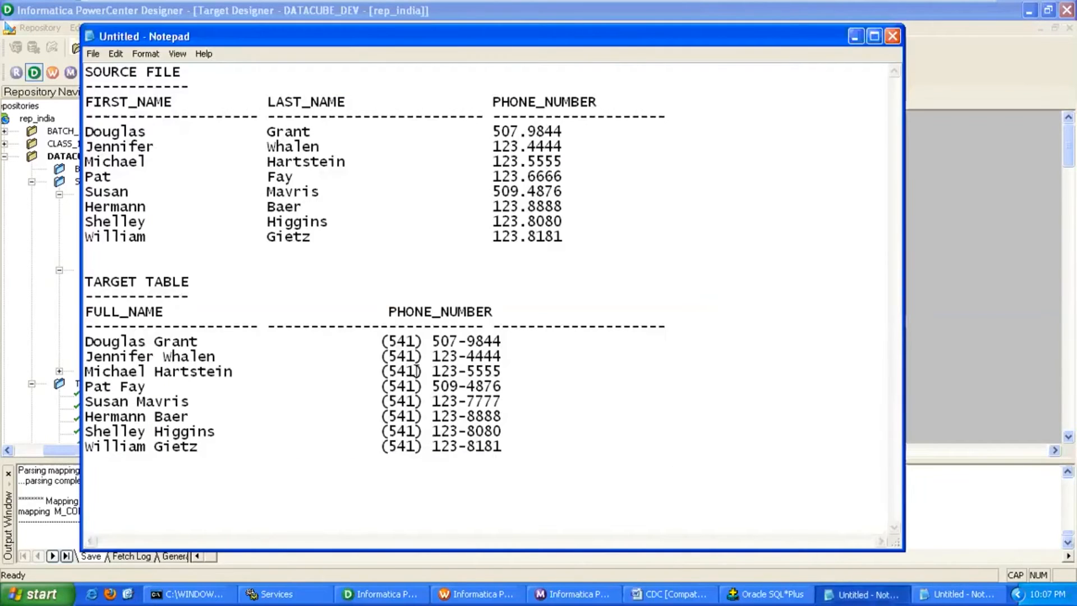
drag(381, 341, 419, 342)
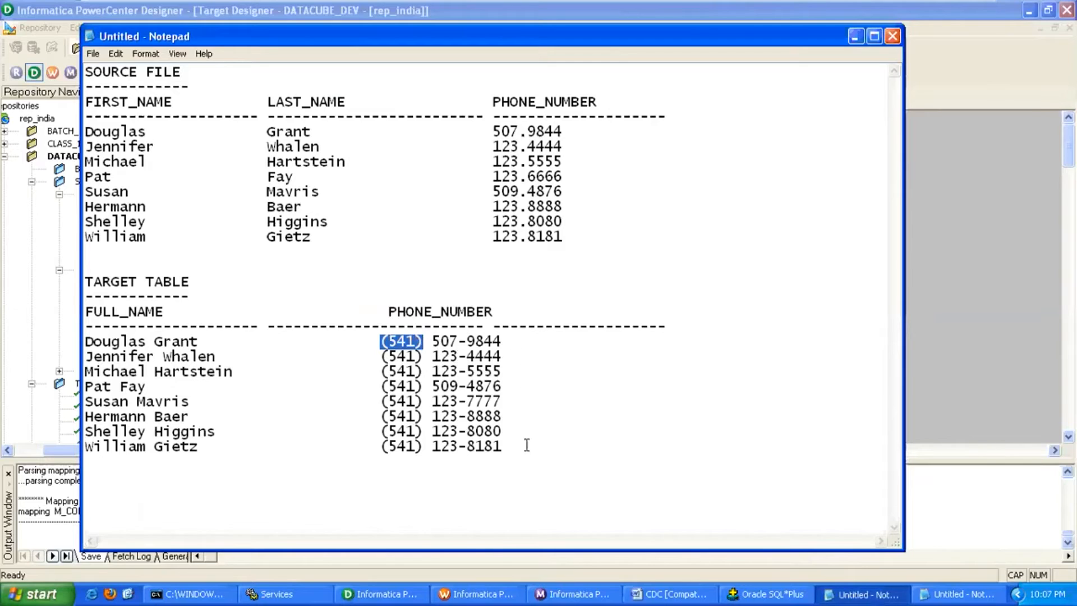
drag(493, 131, 536, 131)
drag(381, 340, 500, 340)
Make PHONE_NUMBER a varchar2 column with precision 20 and apply.
click(421, 593)
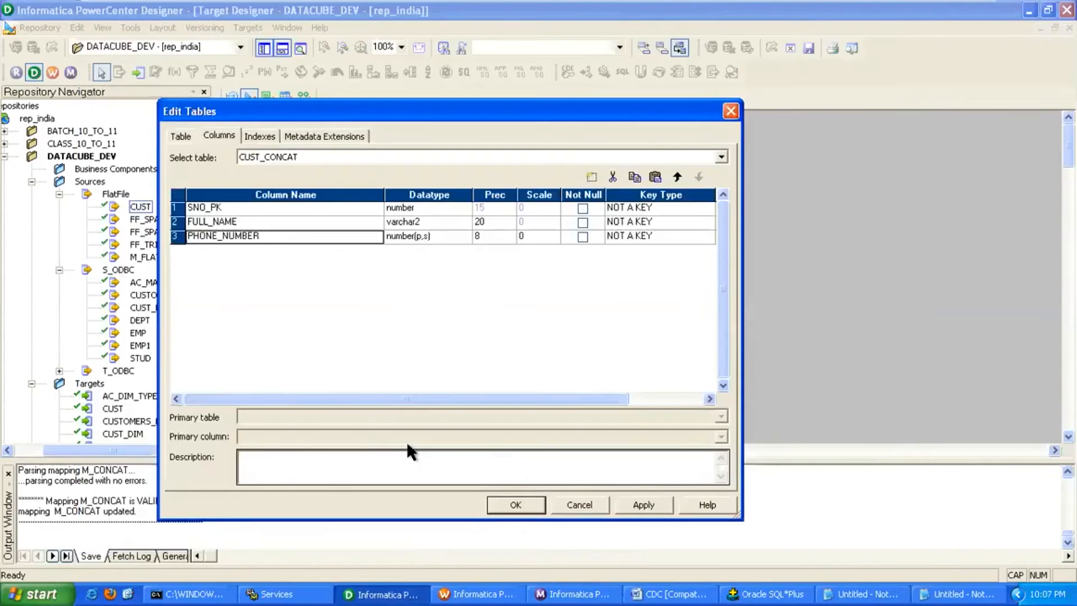
click(442, 238)
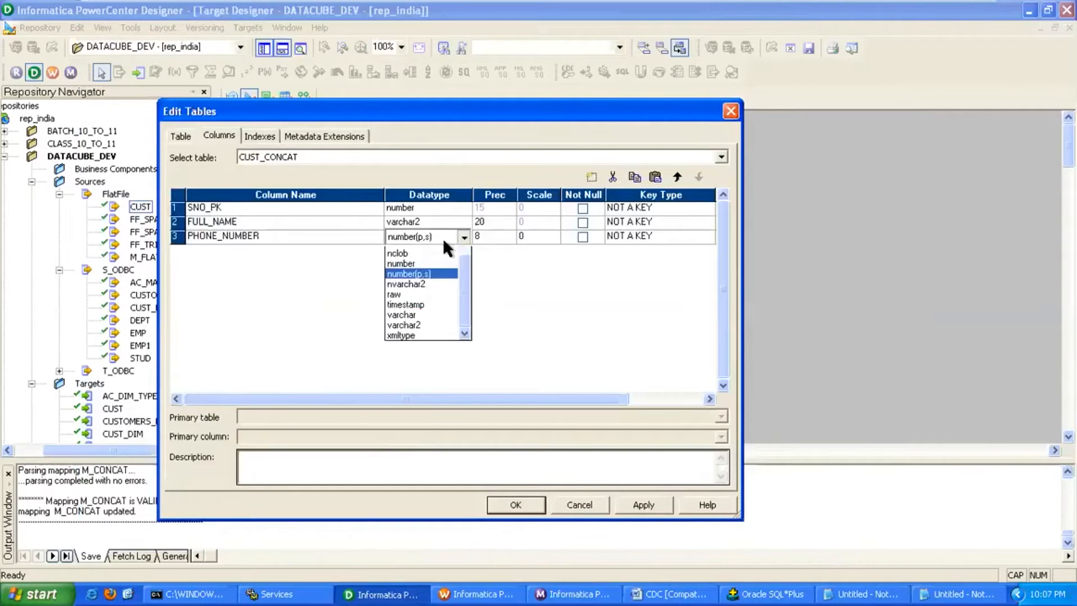
click(429, 355)
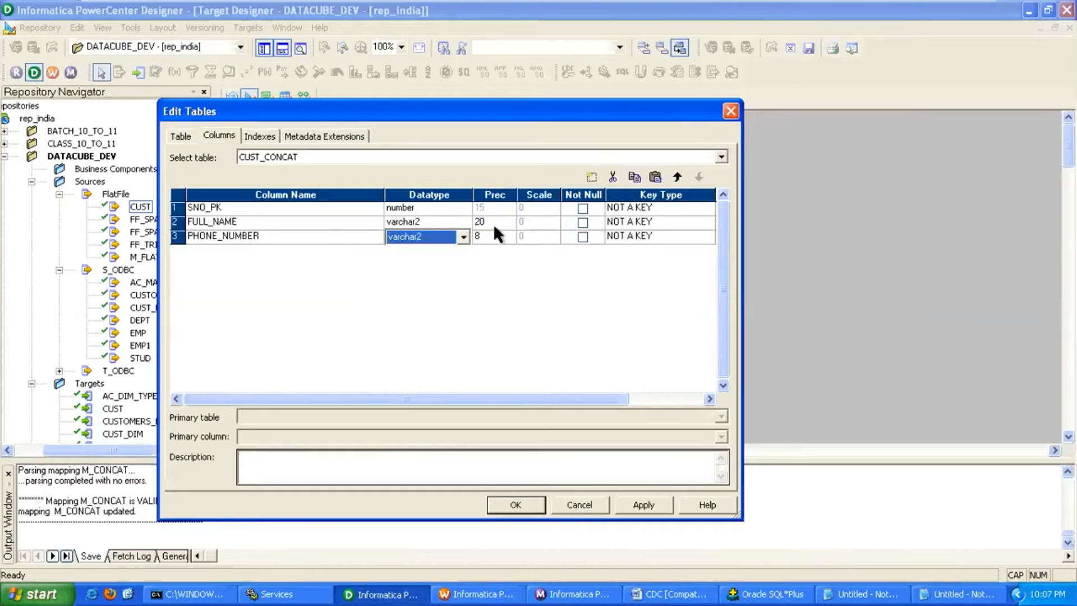
click(501, 237)
text(20)
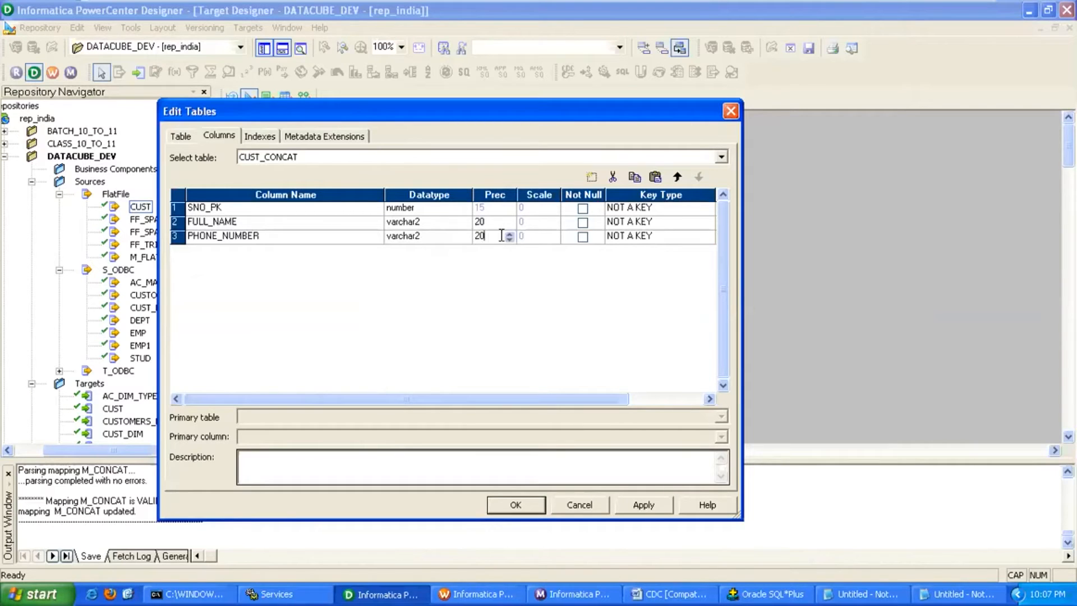
click(640, 513)
Set SNO_PK's key type to PRIMARY KEY and confirm the table edits.
click(640, 207)
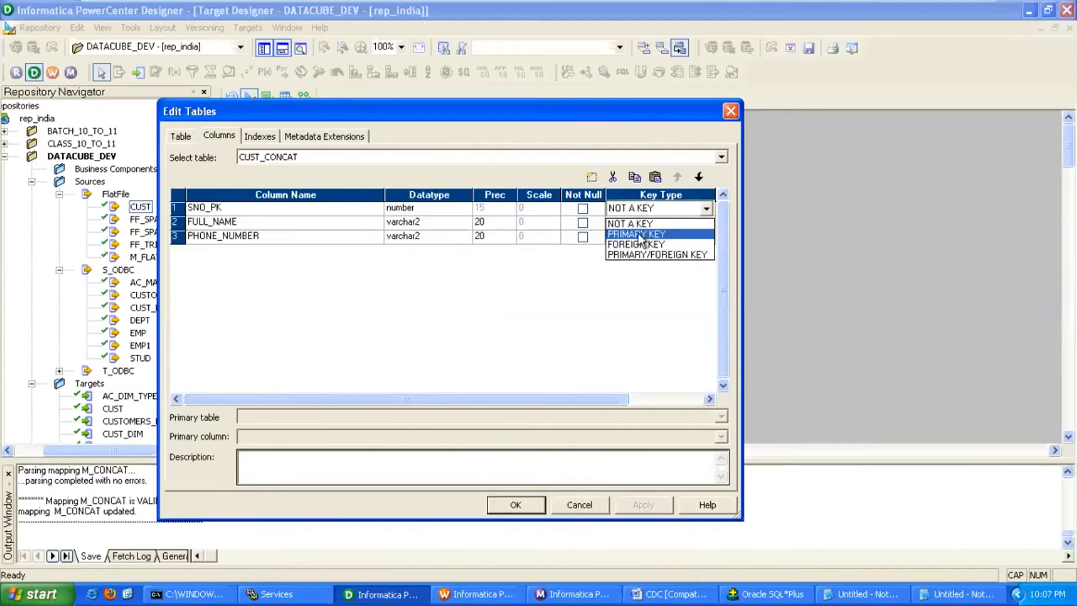
click(628, 230)
click(575, 503)
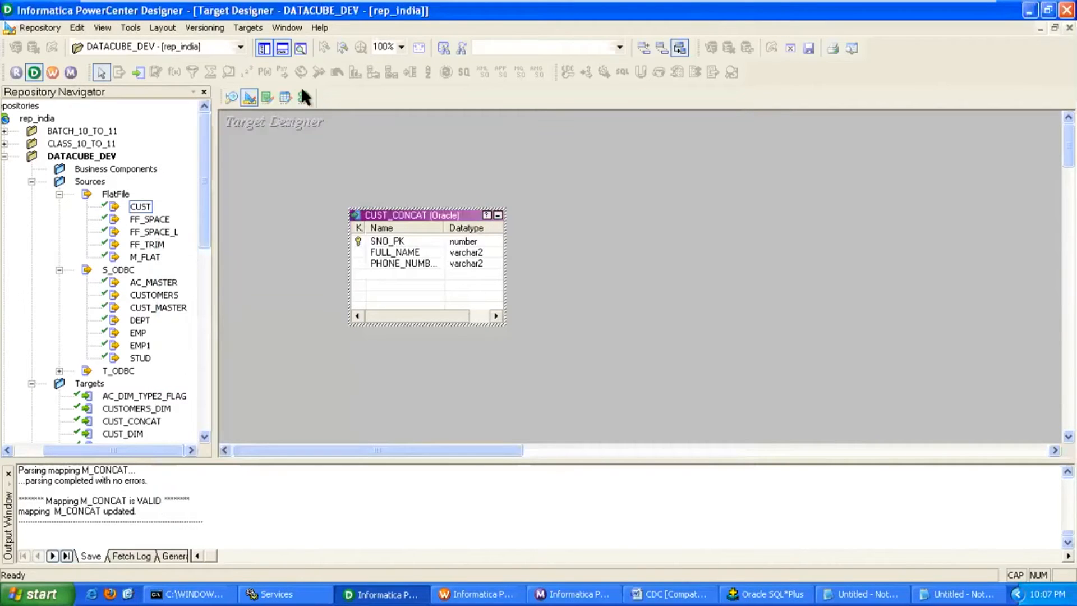
Generate and execute the SQL creating the CUST_CONCAT table, overwriting the existing script.
click(248, 28)
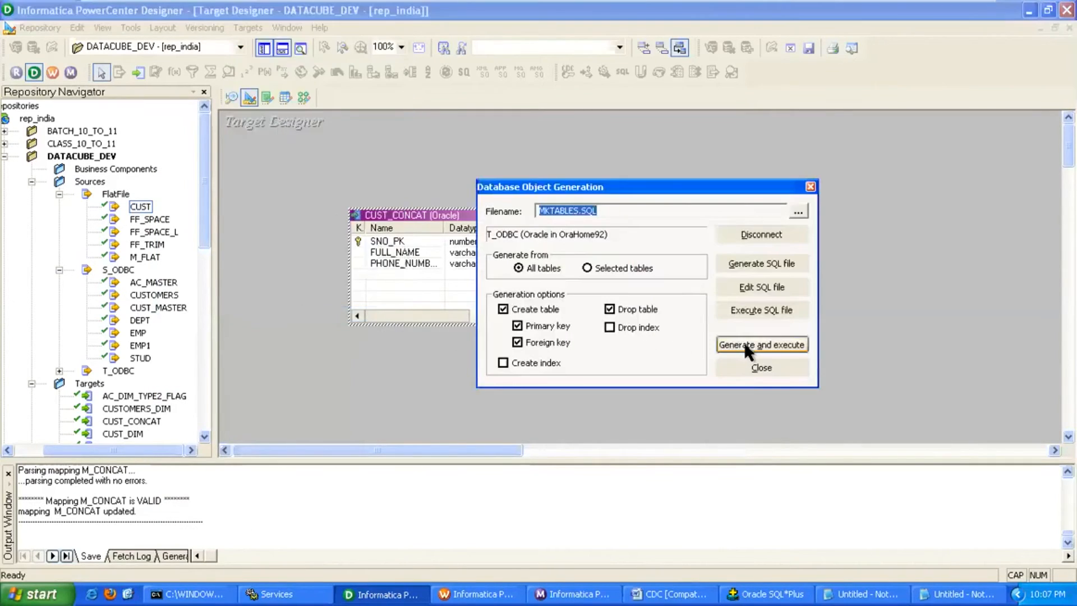
click(746, 344)
click(609, 310)
click(735, 365)
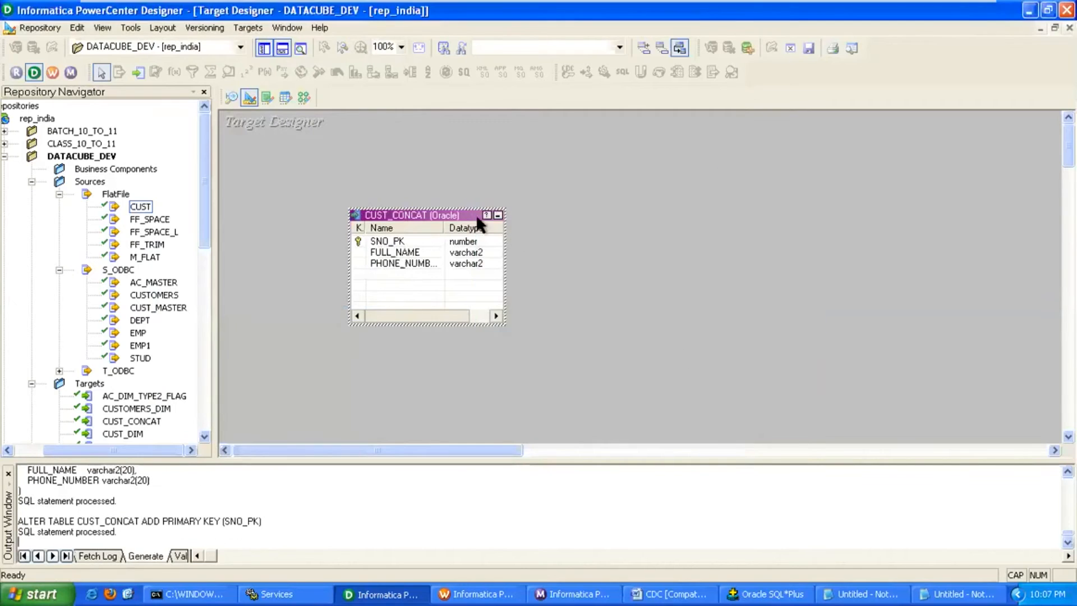
In Mapping Designer, create a new mapping named M-CANCAT.
click(305, 97)
click(250, 28)
click(257, 45)
text(M-CANCAT)
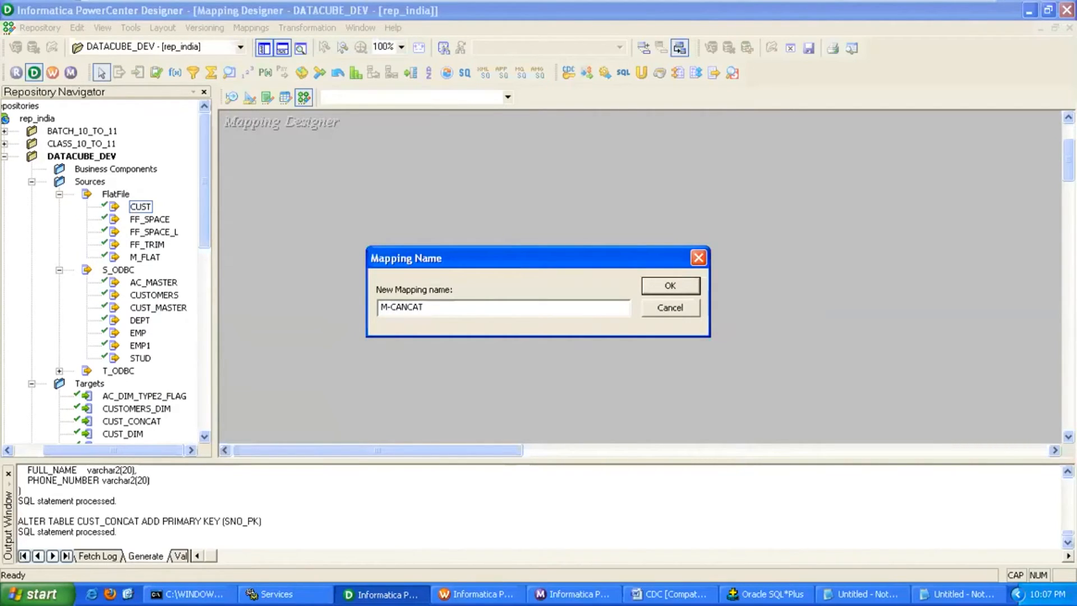
Add the CUST flat-file source and CUST_CONCAT target to M-CANCAT, collapsing CUST to an icon.
key(Return)
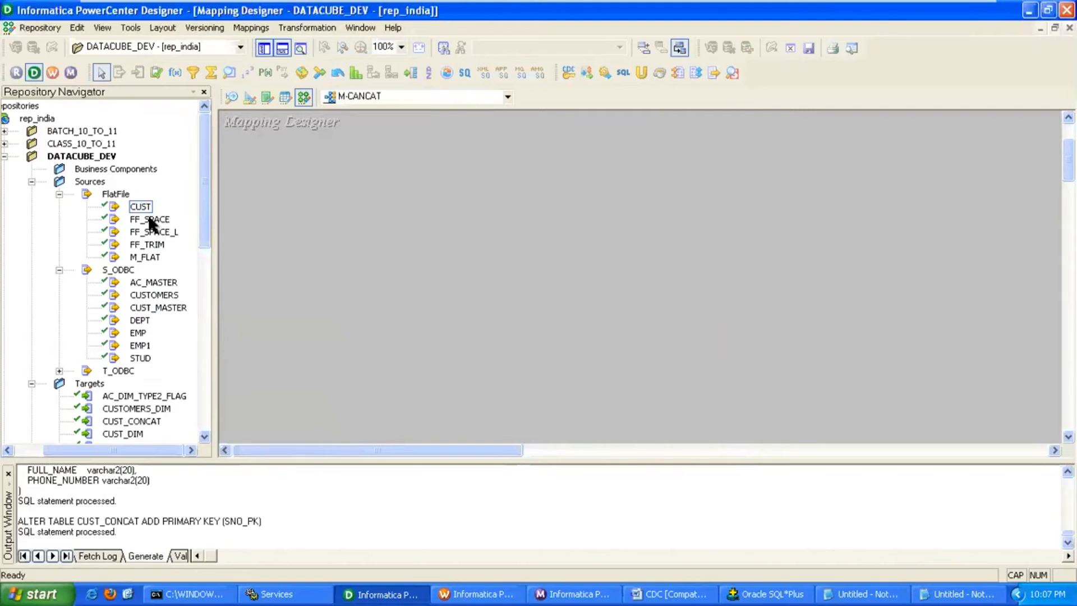
drag(141, 206, 250, 194)
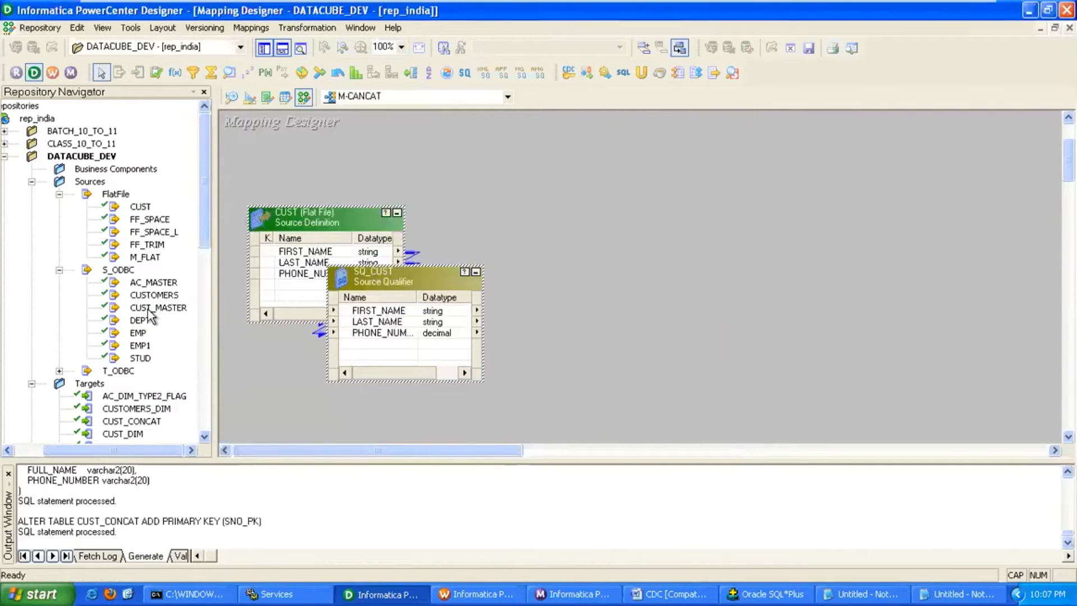
drag(206, 238, 208, 292)
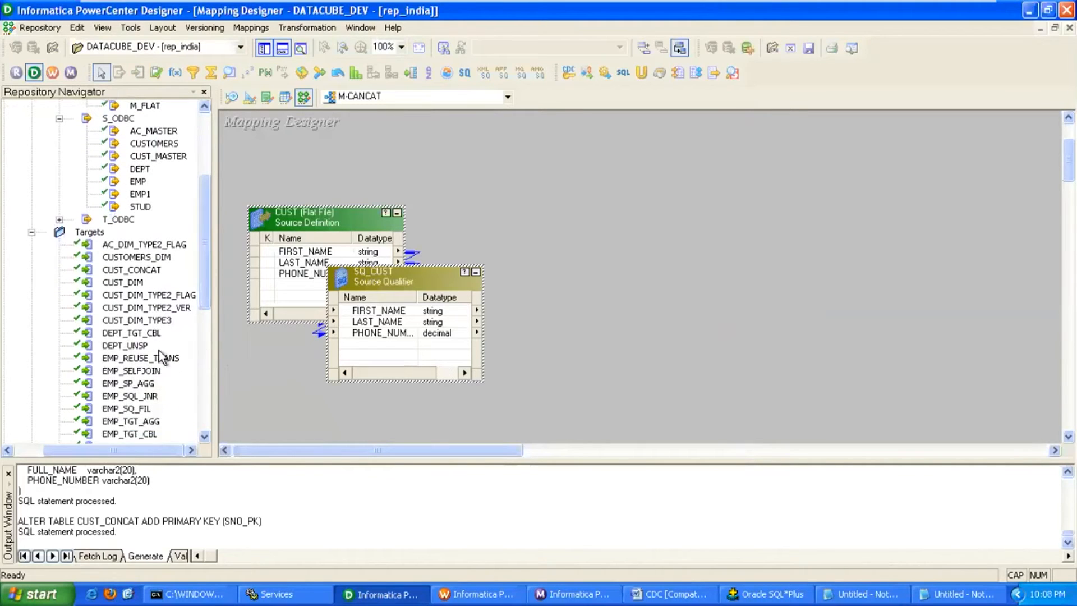
drag(132, 270, 729, 259)
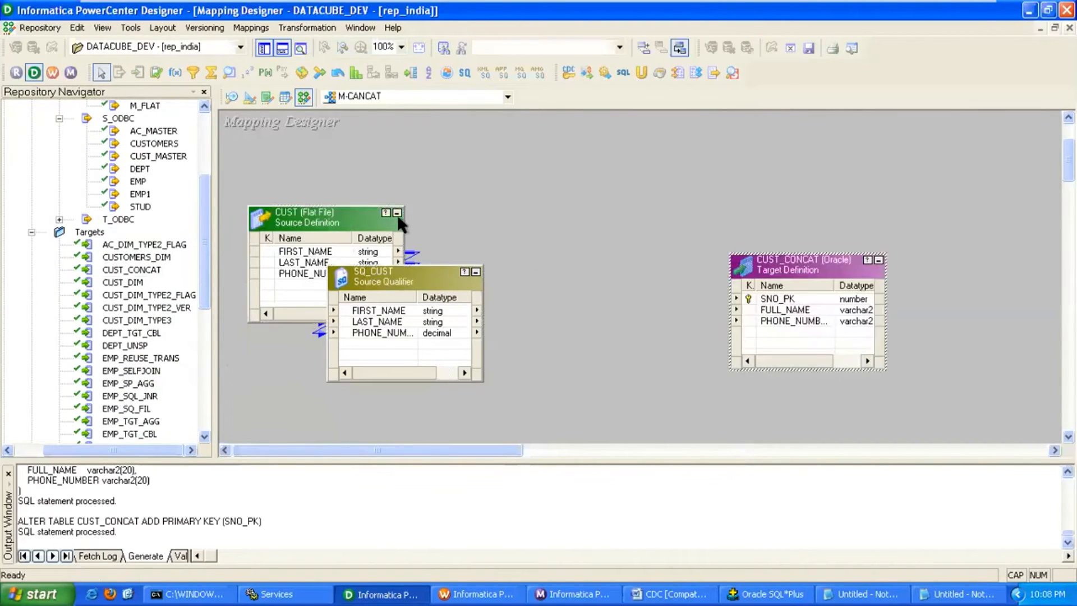
click(397, 213)
drag(415, 265, 416, 248)
drag(761, 275, 782, 275)
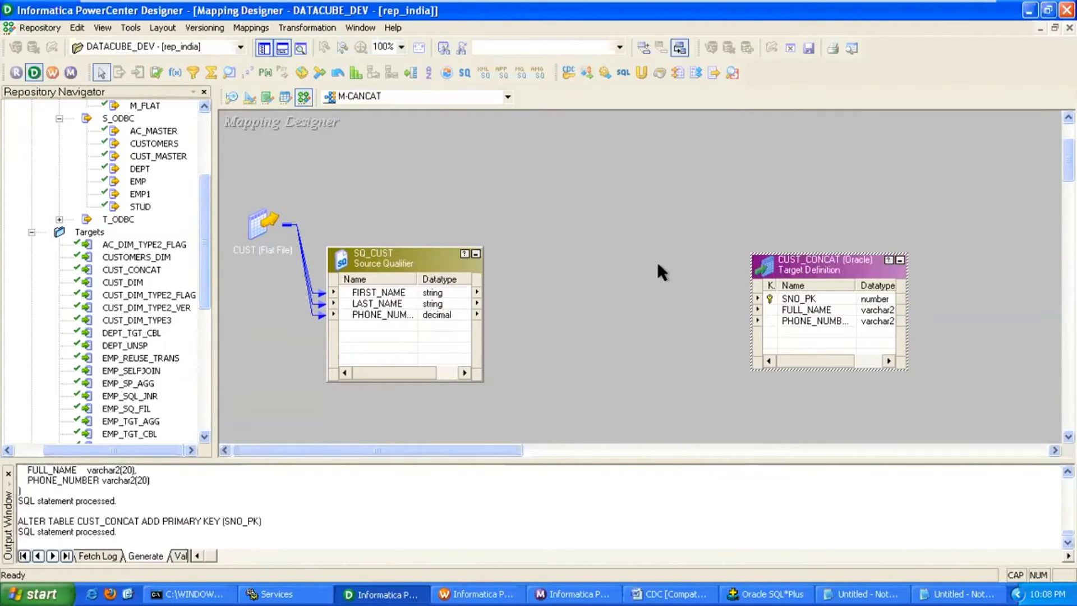
Place an EXPTRANS Expression transformation and link all three SQ_CUST ports into it.
click(176, 73)
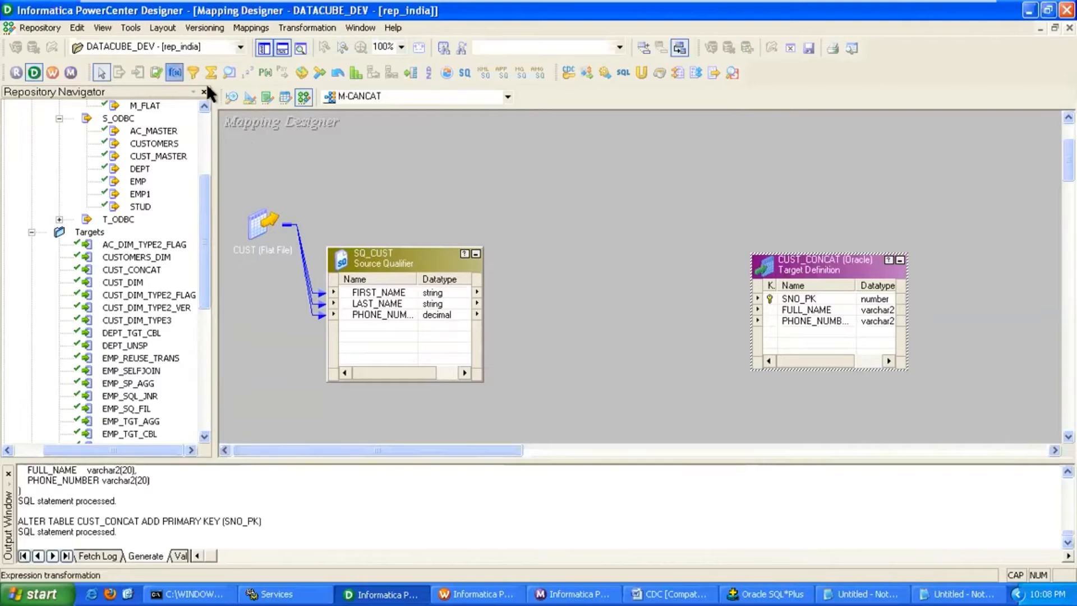
click(543, 247)
mouse_move(599, 263)
mouse_down()
mouse_move(590, 273)
mouse_move(600, 258)
mouse_move(589, 261)
mouse_up()
click(387, 292)
shift+click(386, 314)
drag(387, 315, 561, 300)
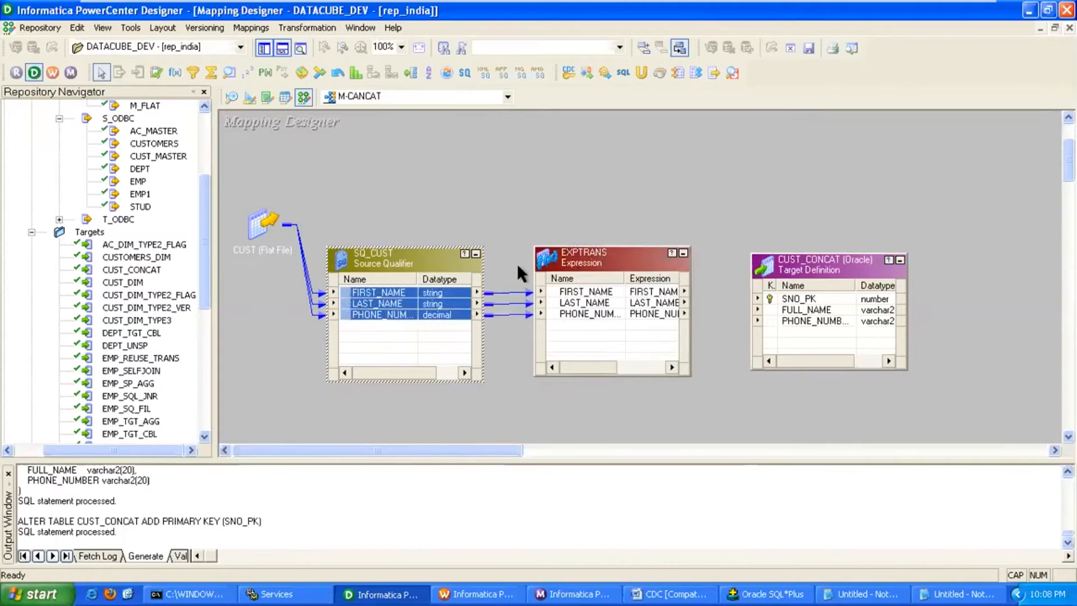
Duplicate the LAST_NAME port as a new FULL_NAME port with precision 20.
double_click(584, 258)
click(248, 136)
drag(491, 118, 567, 126)
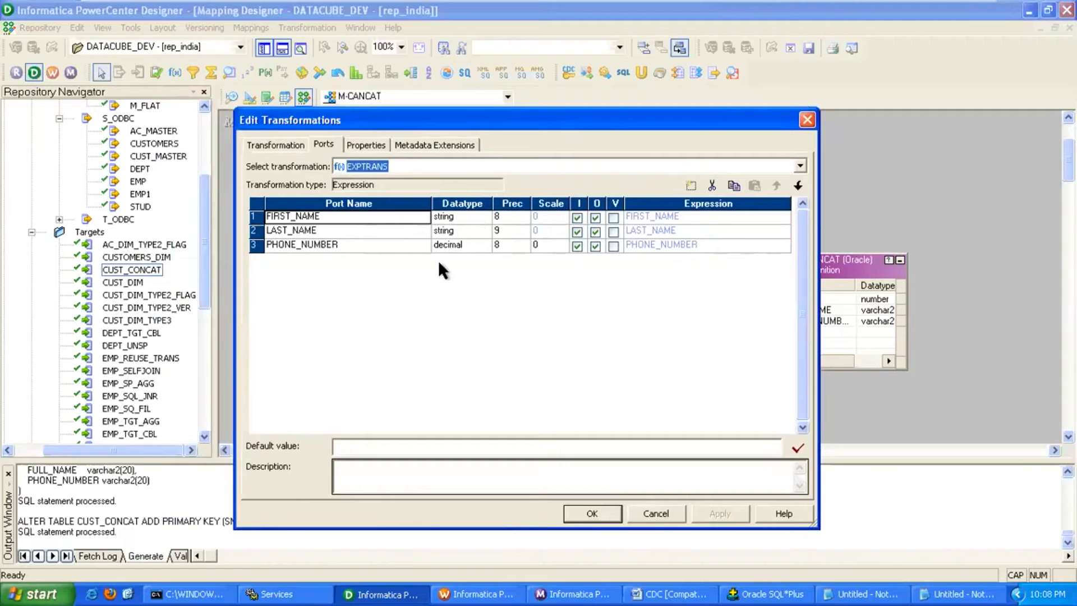
click(464, 227)
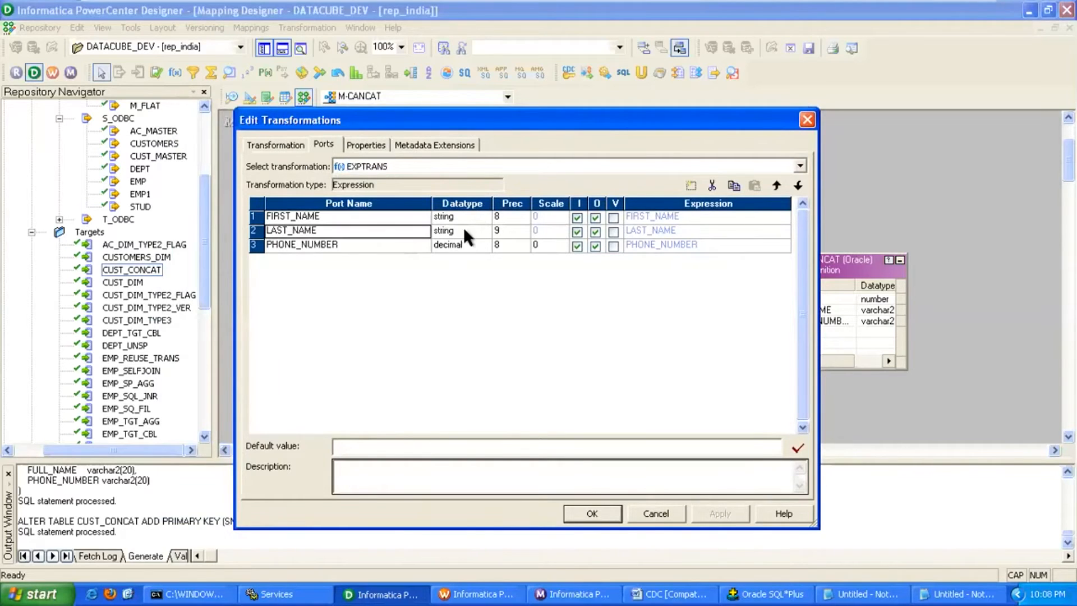
click(733, 185)
click(754, 185)
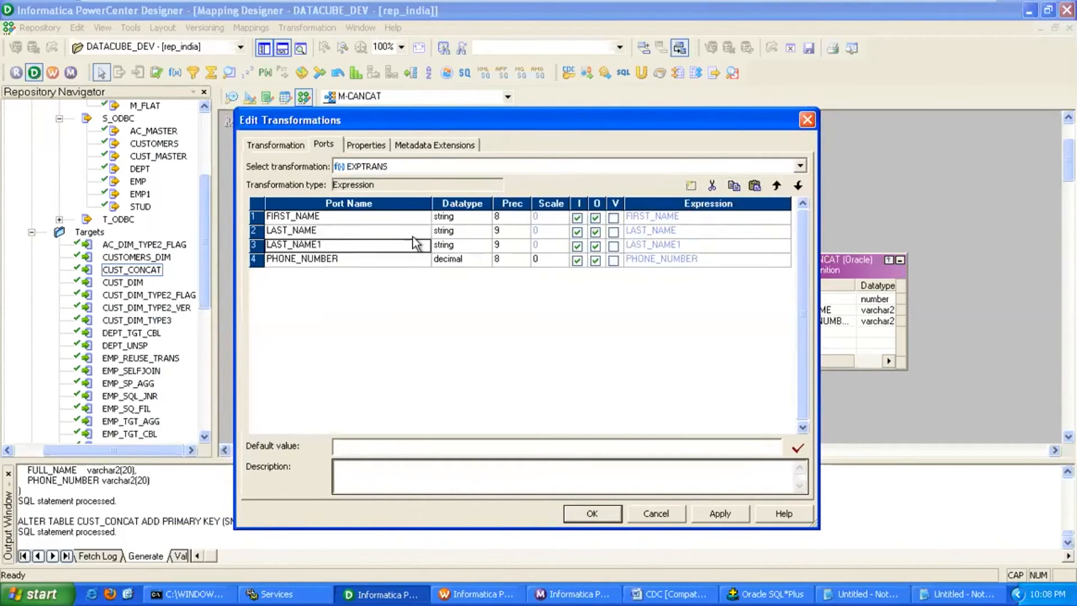
text(FULL)
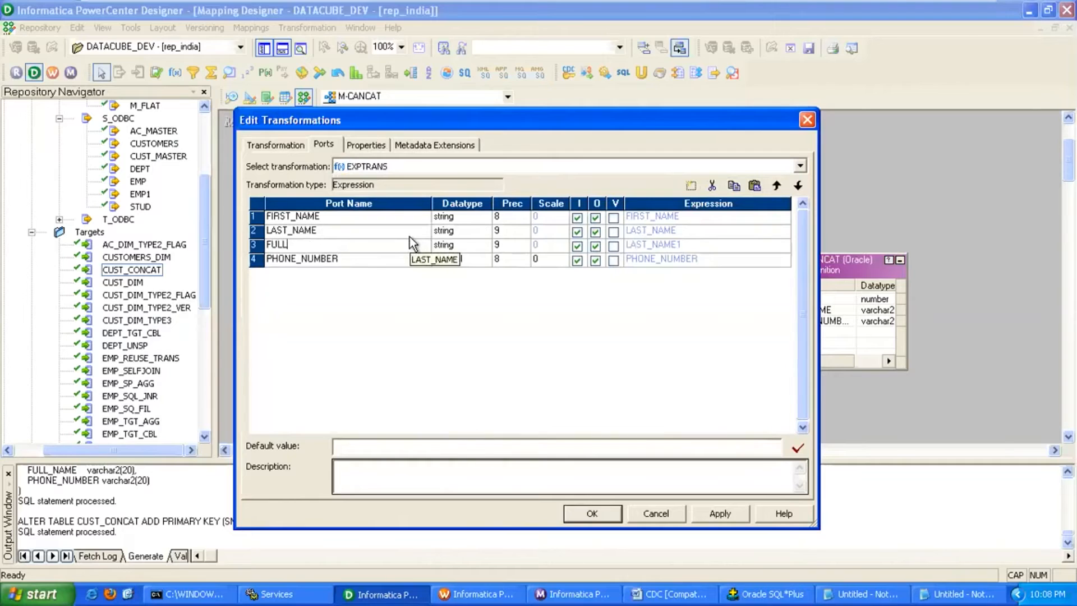
text(_NAME)
click(516, 246)
text(20)
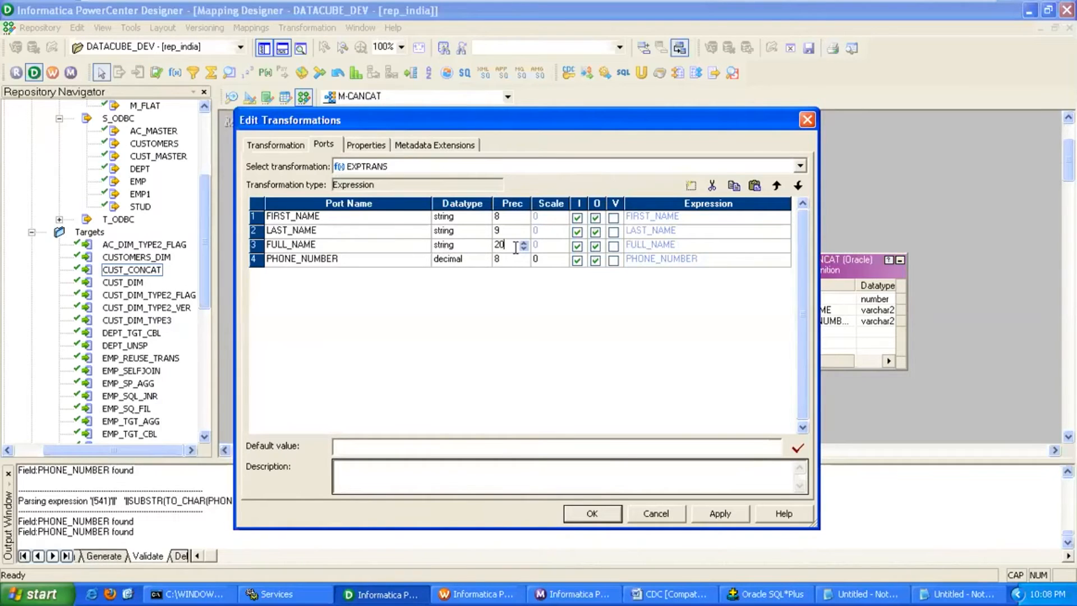
Make FULL_NAME output-only and FIRST_NAME and LAST_NAME input-only.
click(578, 246)
click(595, 231)
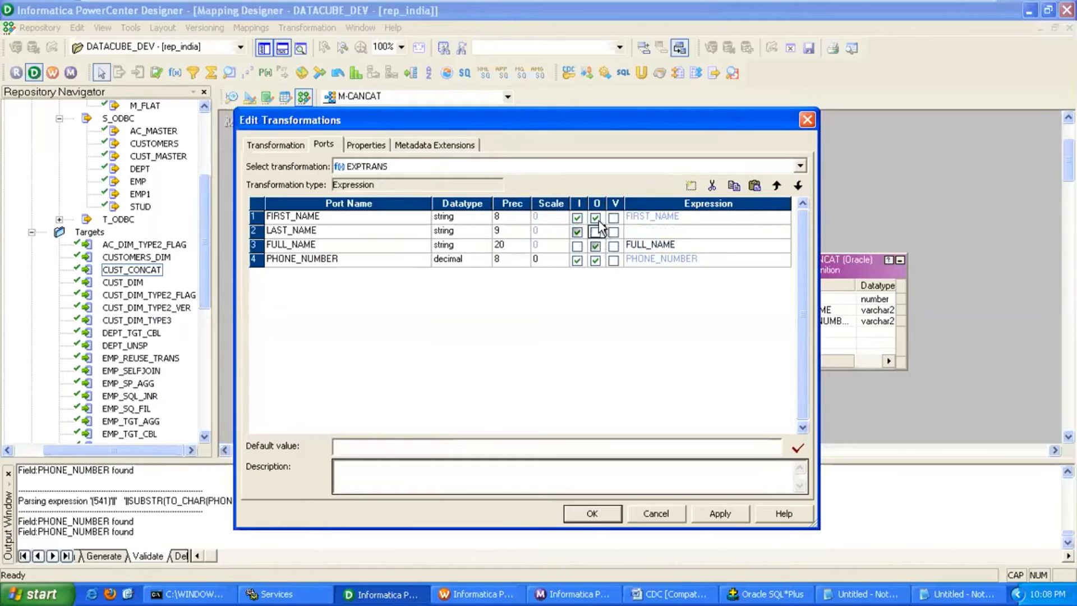
click(595, 218)
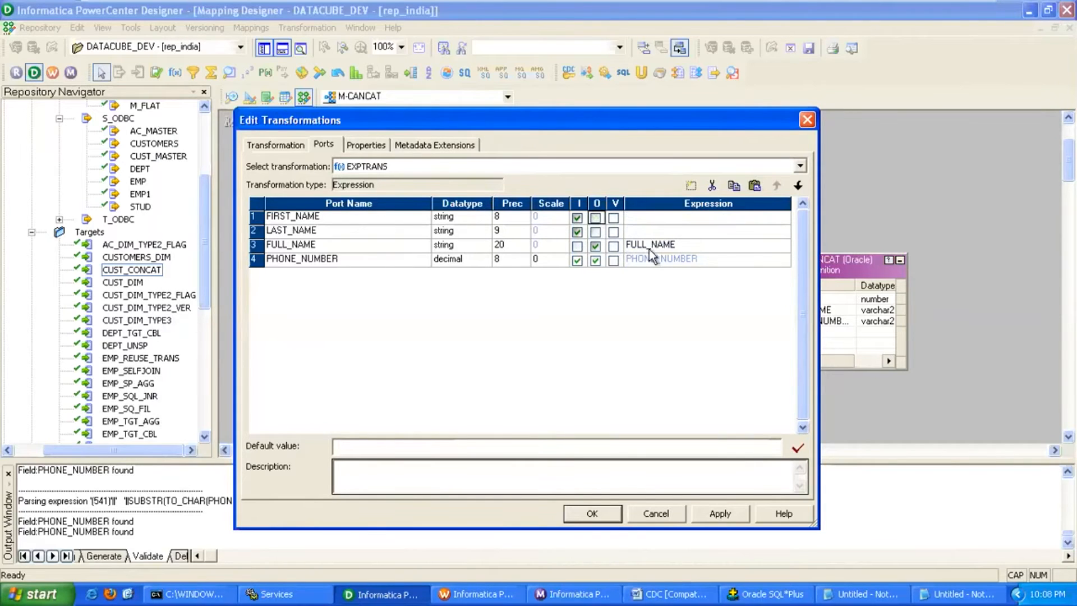
click(695, 246)
click(784, 245)
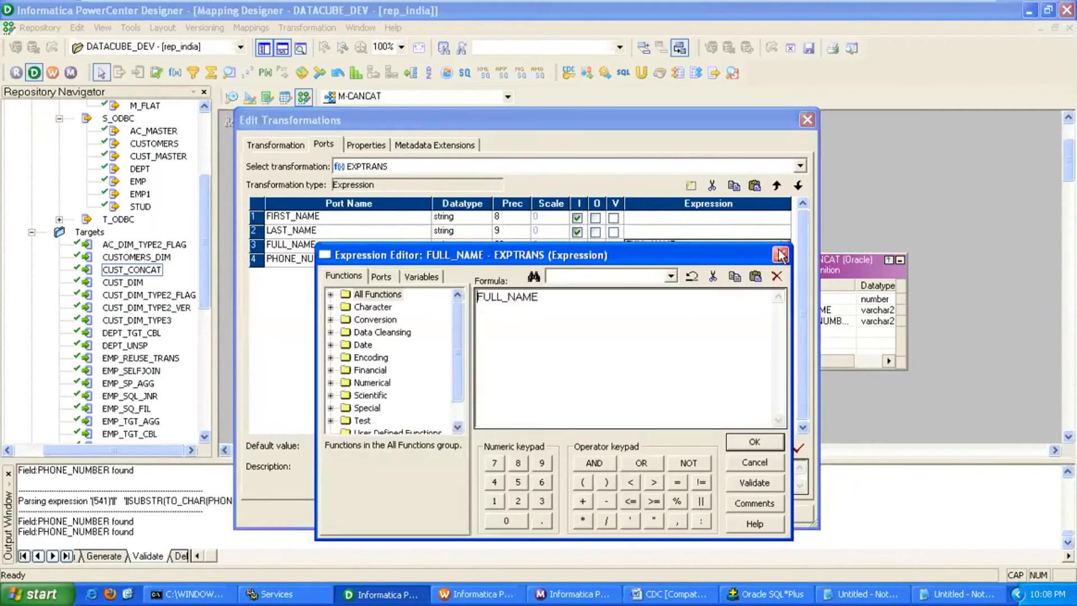
Build the FULL_NAME expression CONCAT(FIRST_NAME, LAST_NAME) from the Concat function and port list.
drag(539, 298, 411, 298)
double_click(373, 307)
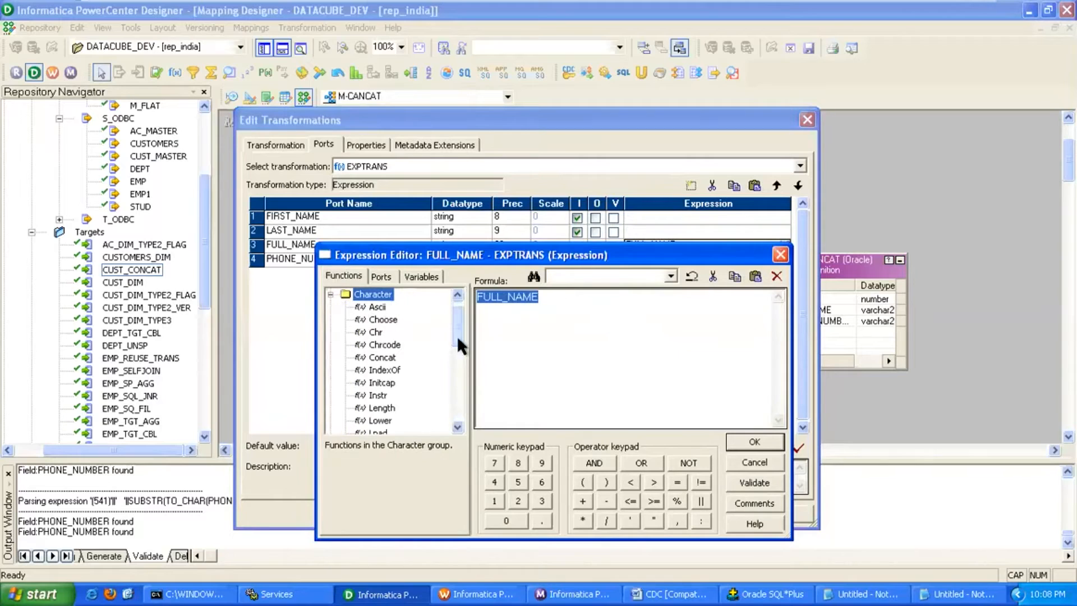
double_click(384, 358)
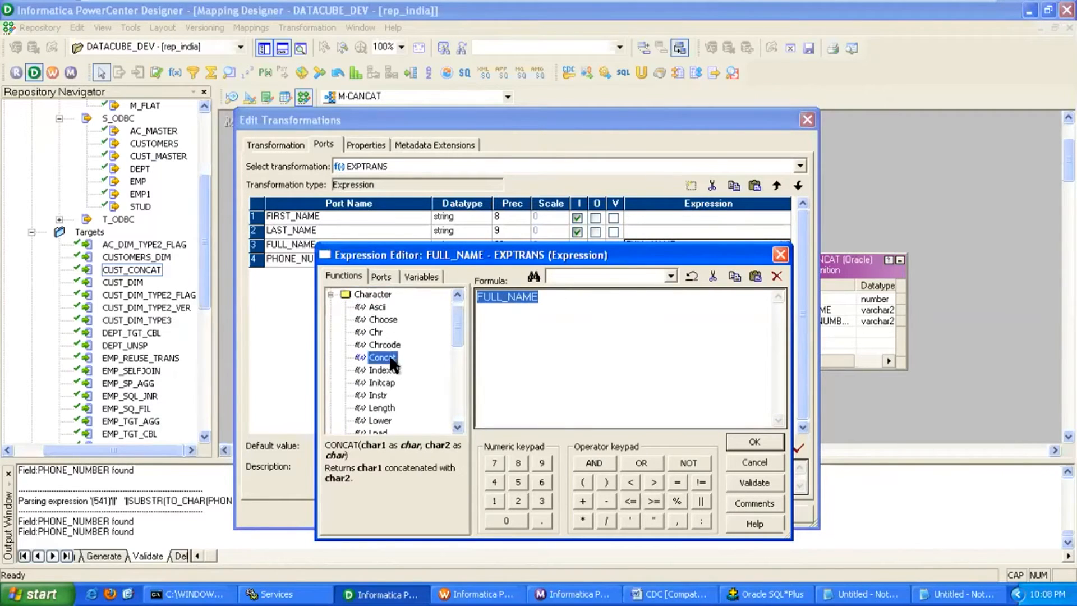
click(381, 277)
double_click(392, 307)
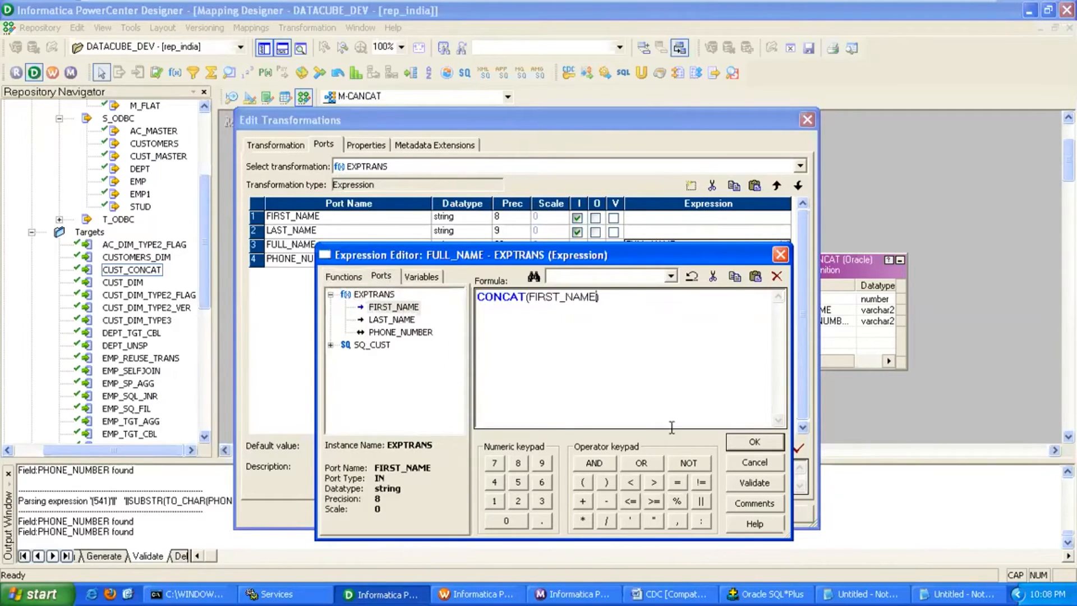
click(677, 520)
double_click(404, 319)
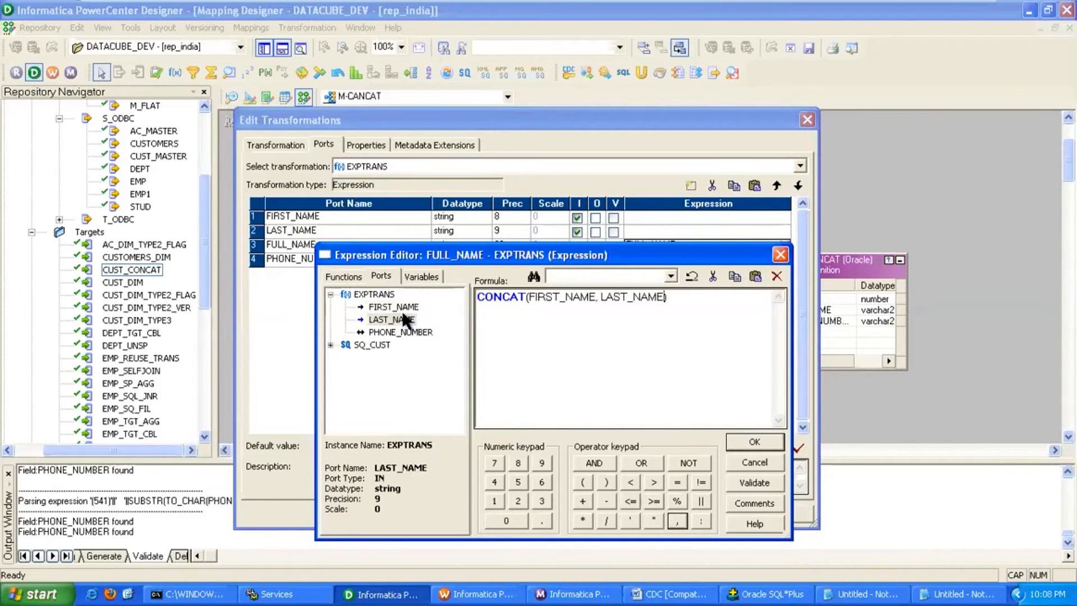
click(771, 437)
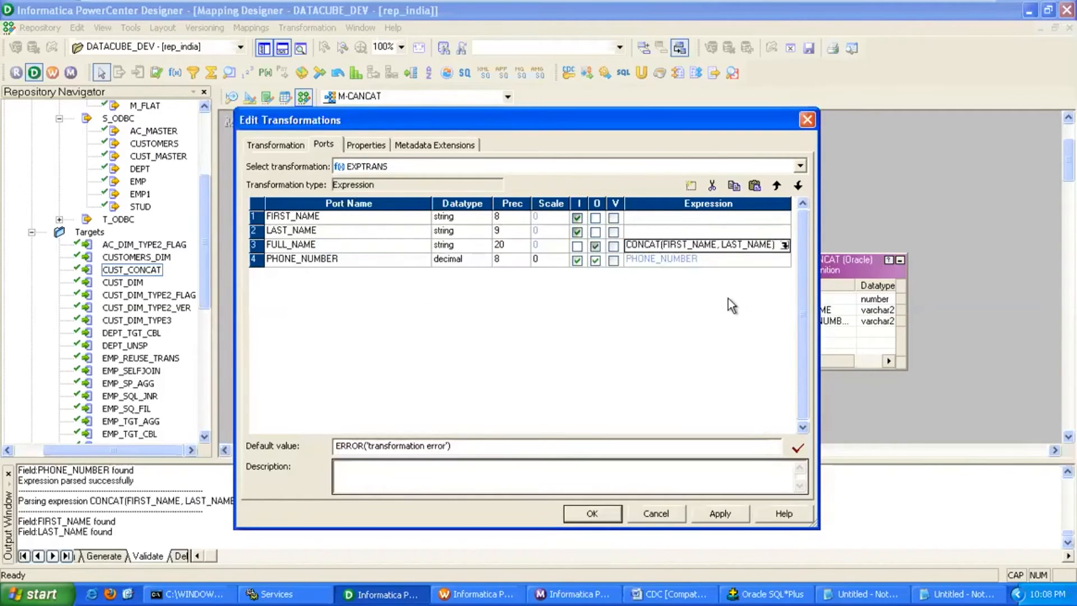
Validate that the FULL_NAME expression parses successfully and keep it.
click(784, 246)
click(753, 483)
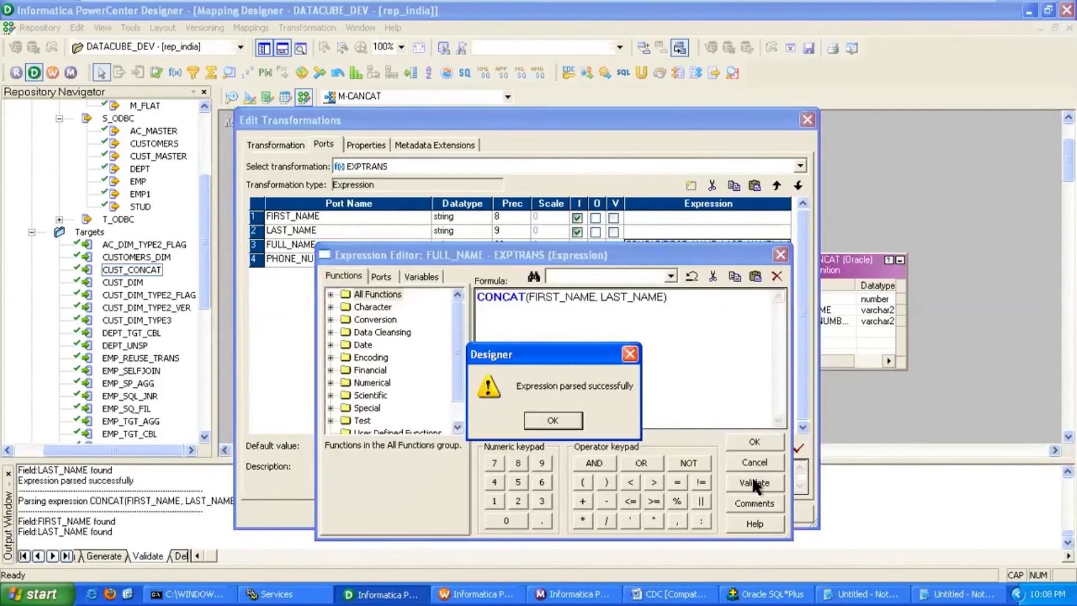
click(553, 421)
click(753, 443)
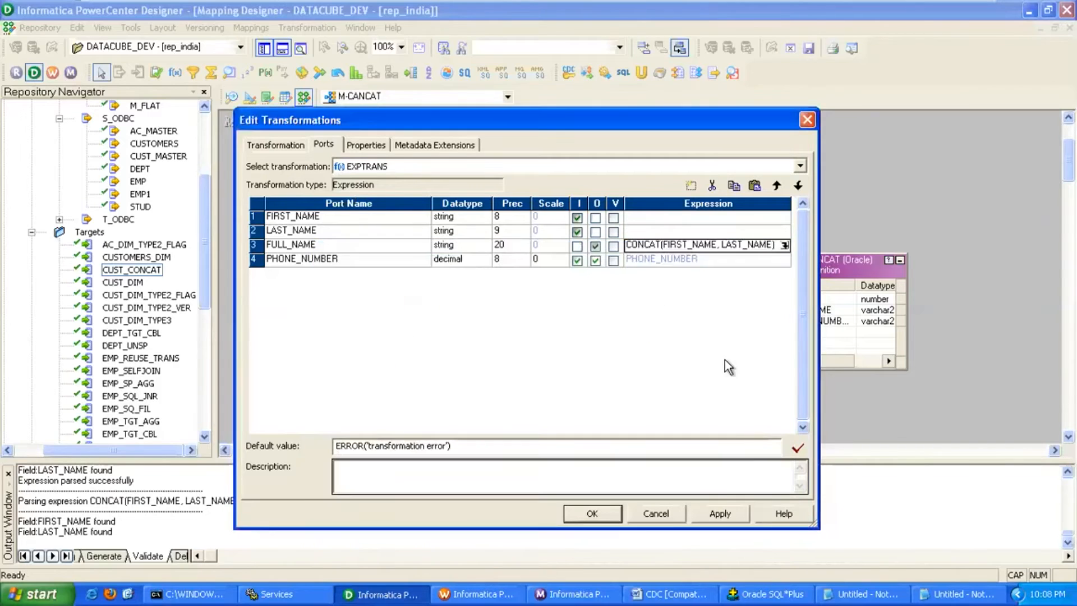
click(425, 260)
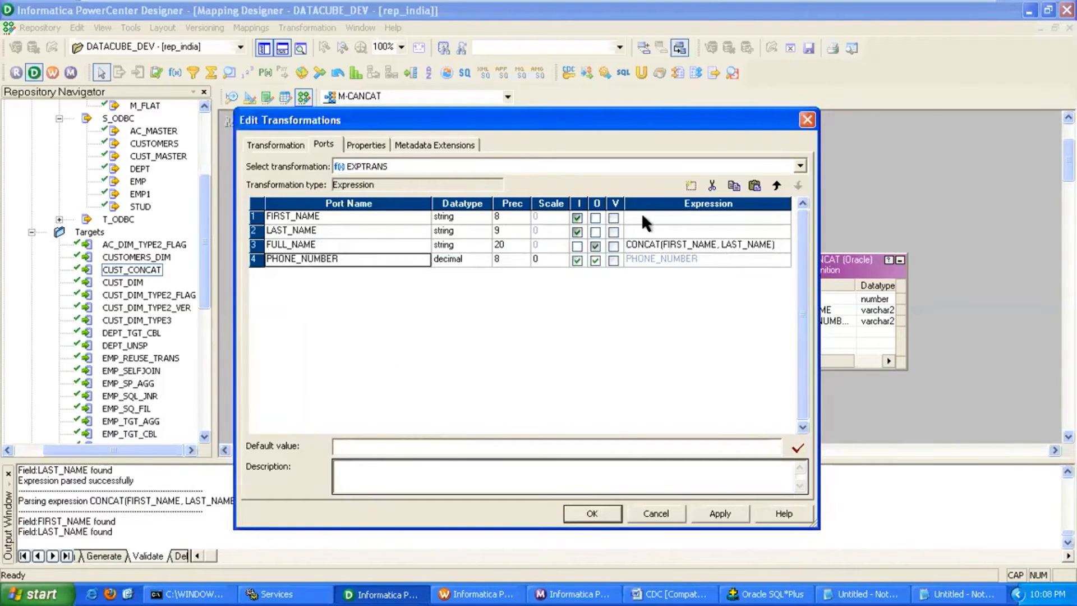
Paste a copy of PHONE_NUMBER as a new PHNO string port with precision 20.
click(754, 186)
text(PHNO)
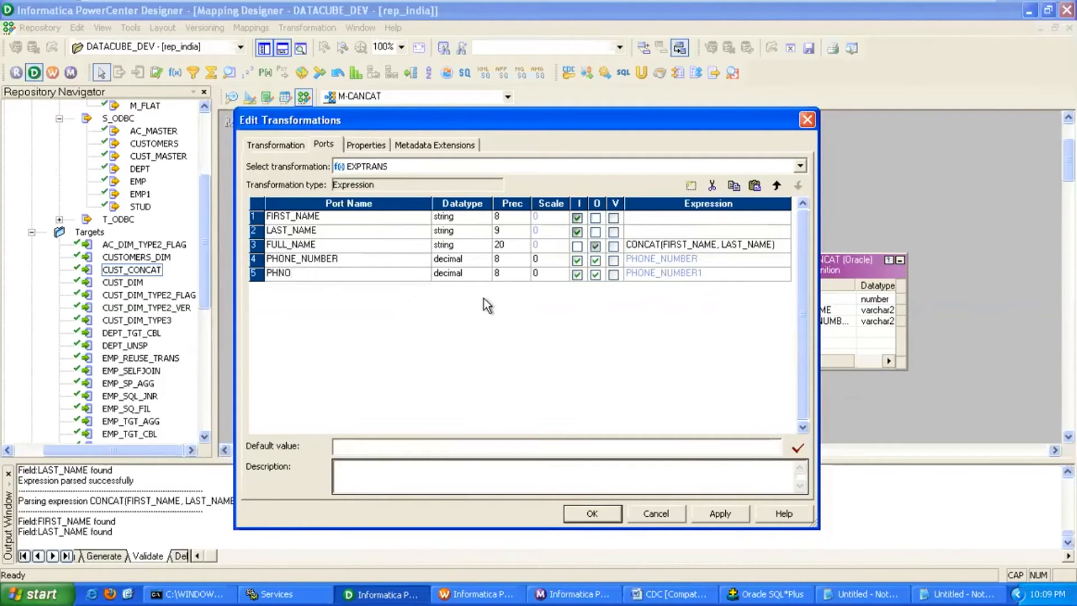
click(480, 273)
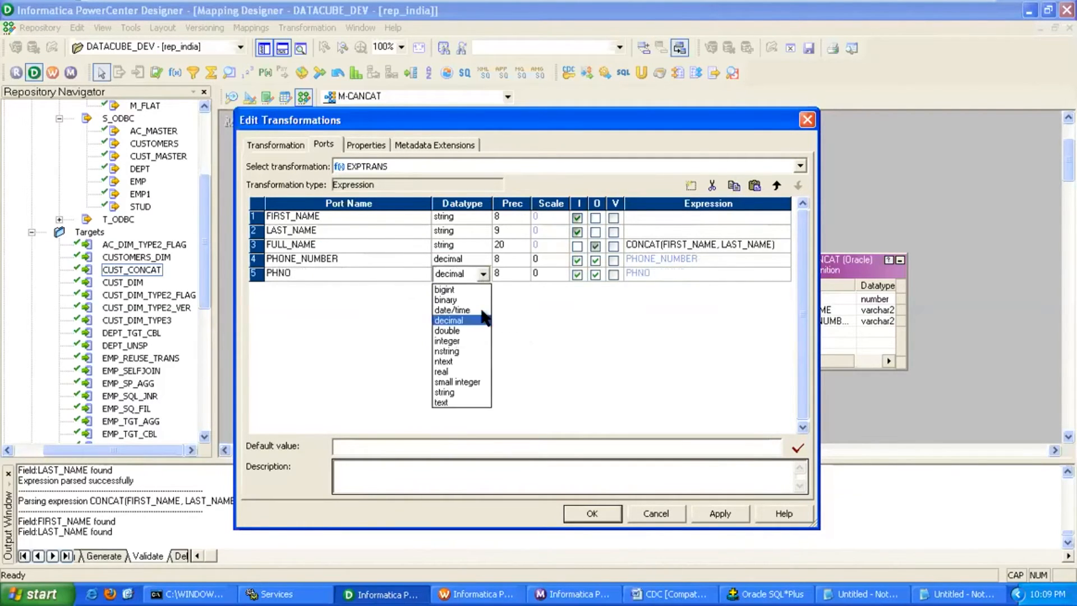
click(471, 392)
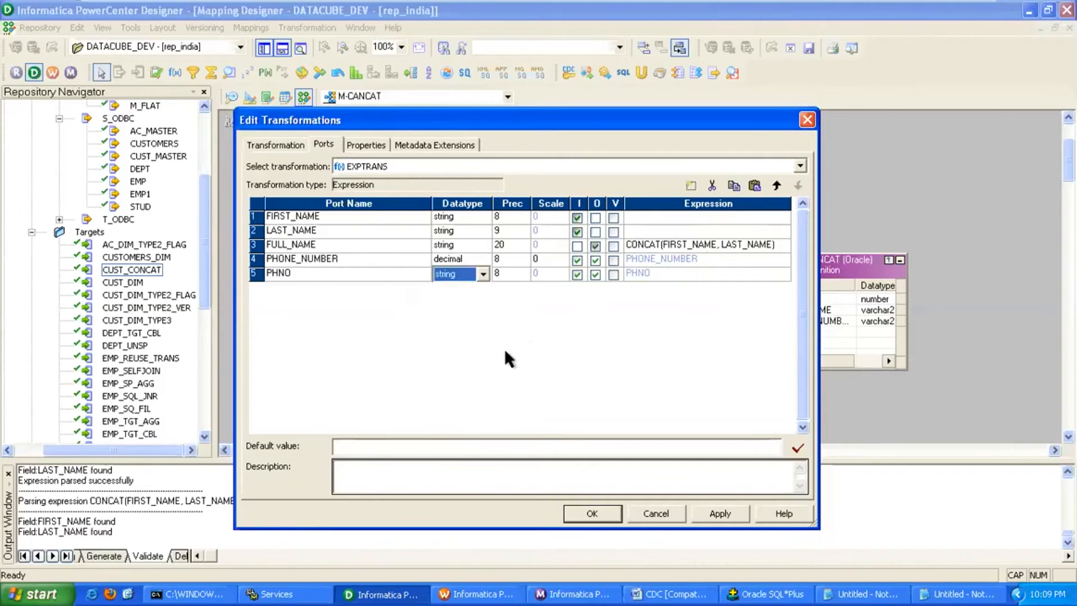
click(523, 272)
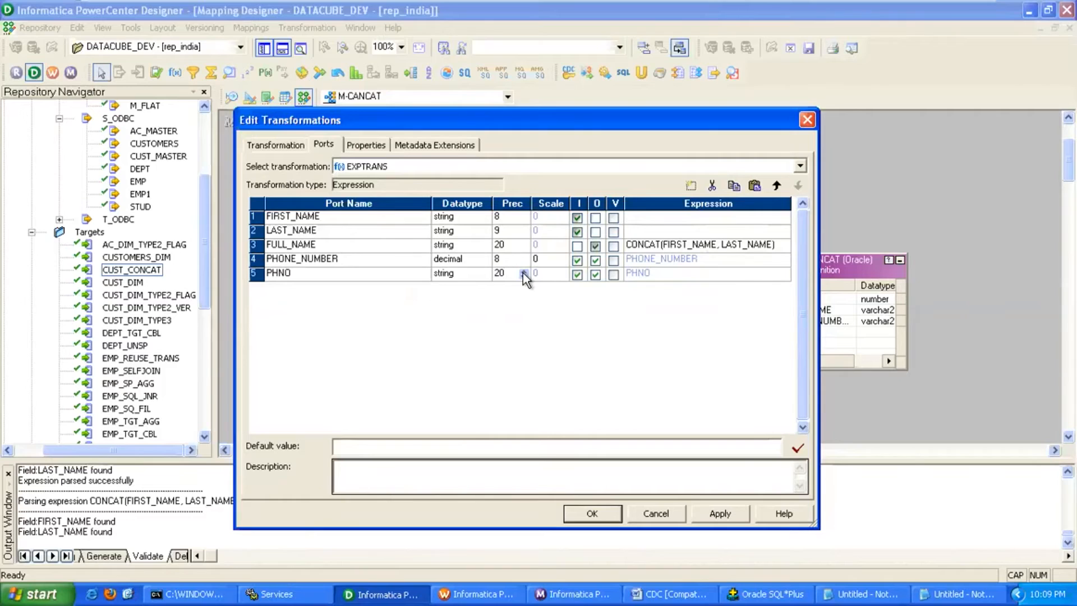
Make PHONE_NUMBER input-only and PHNO output-only, then bring up the Notepad phone-format notes.
click(595, 261)
click(577, 274)
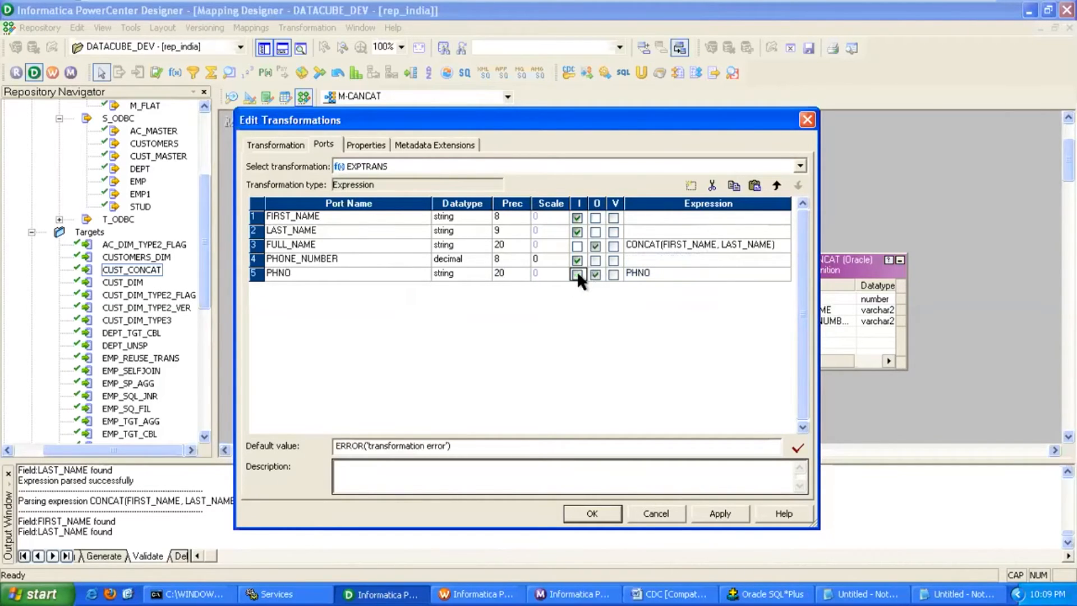
click(669, 272)
click(784, 274)
drag(668, 259, 684, 265)
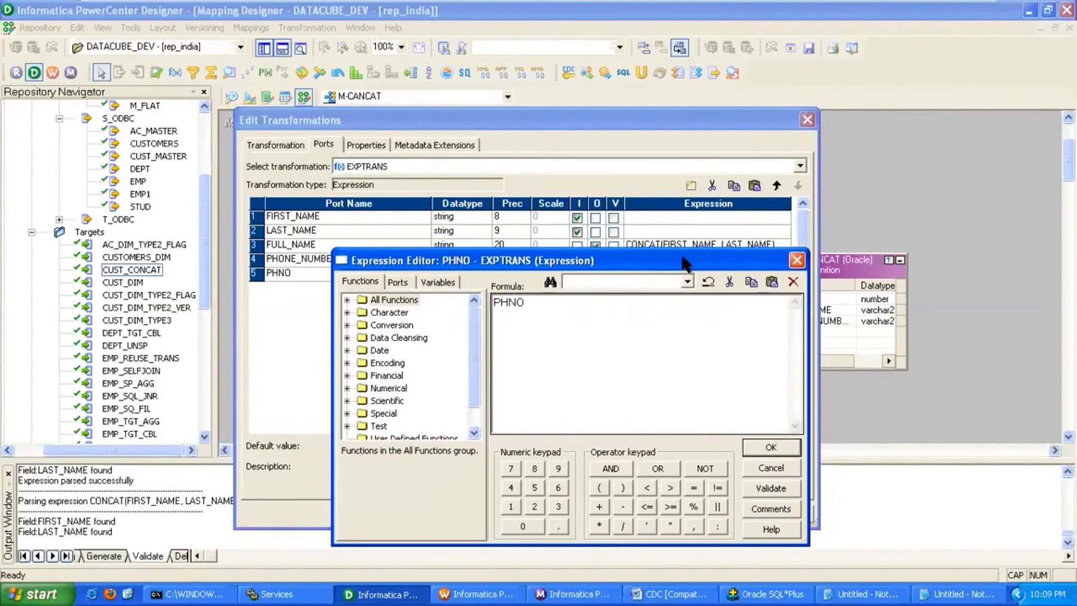
click(839, 589)
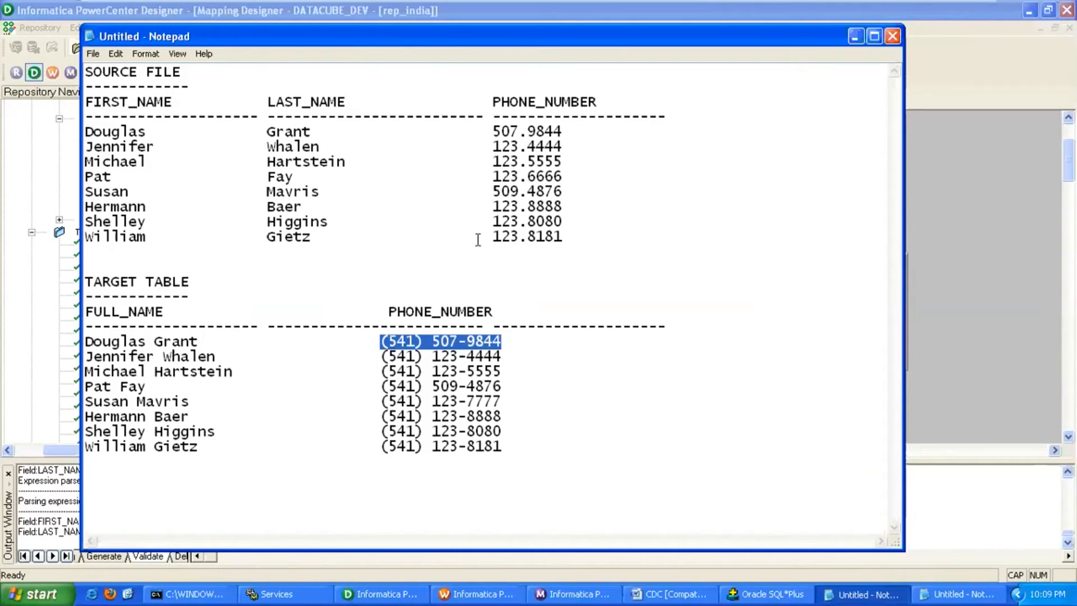
Mark the source and target phone examples in the notes and start a second blank Notepad.
click(494, 132)
drag(493, 133, 564, 132)
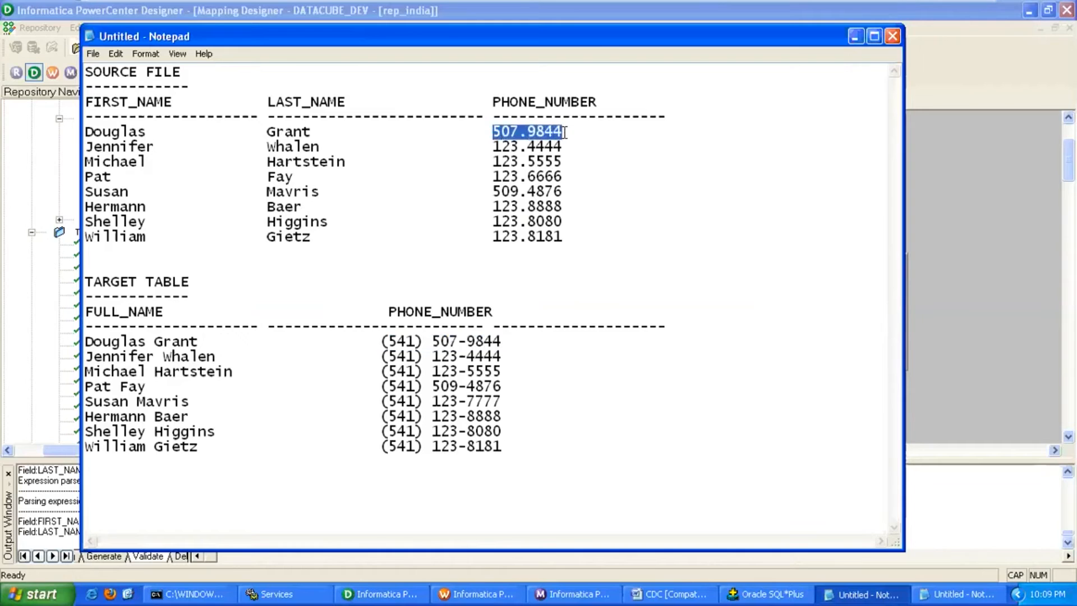
drag(387, 341, 452, 341)
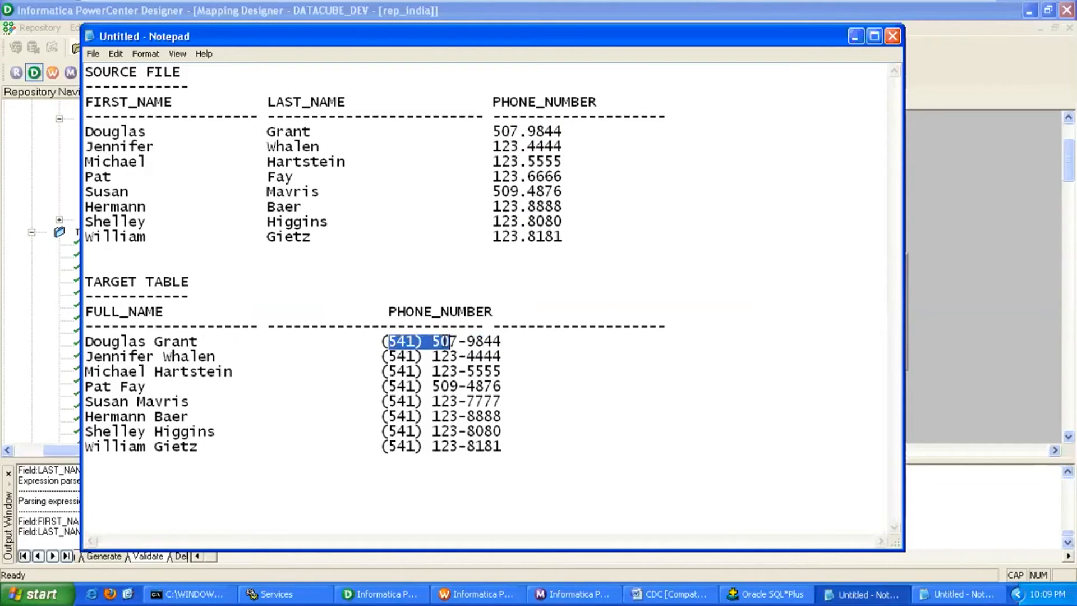
click(43, 588)
click(93, 335)
drag(385, 249, 371, 433)
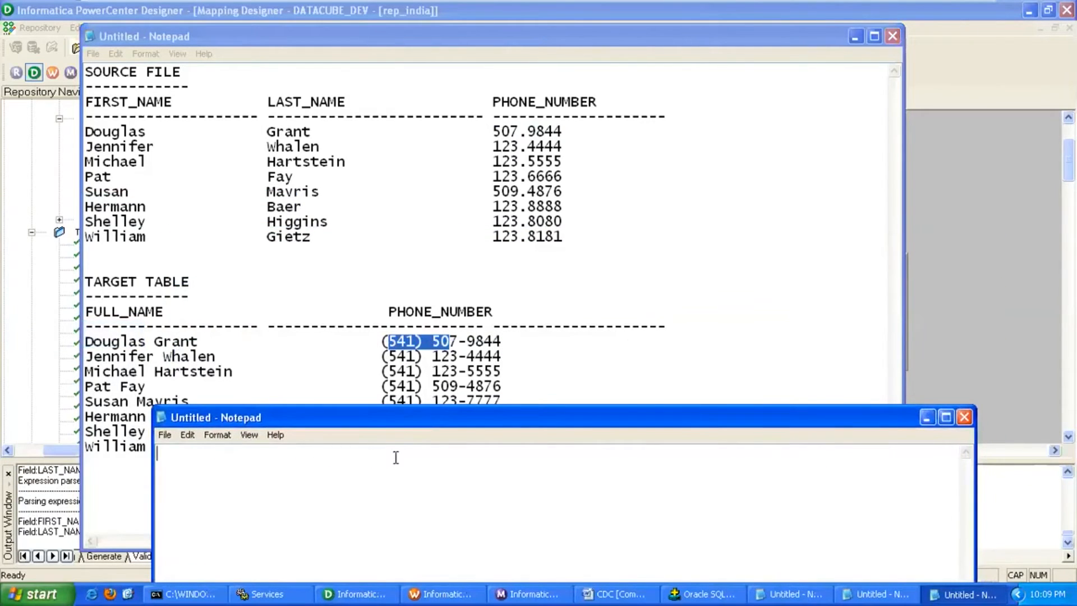
Copy the (541) area code and write '(541)'|| into the new Notepad.
click(424, 345)
drag(423, 341, 380, 341)
key(ctrl+c)
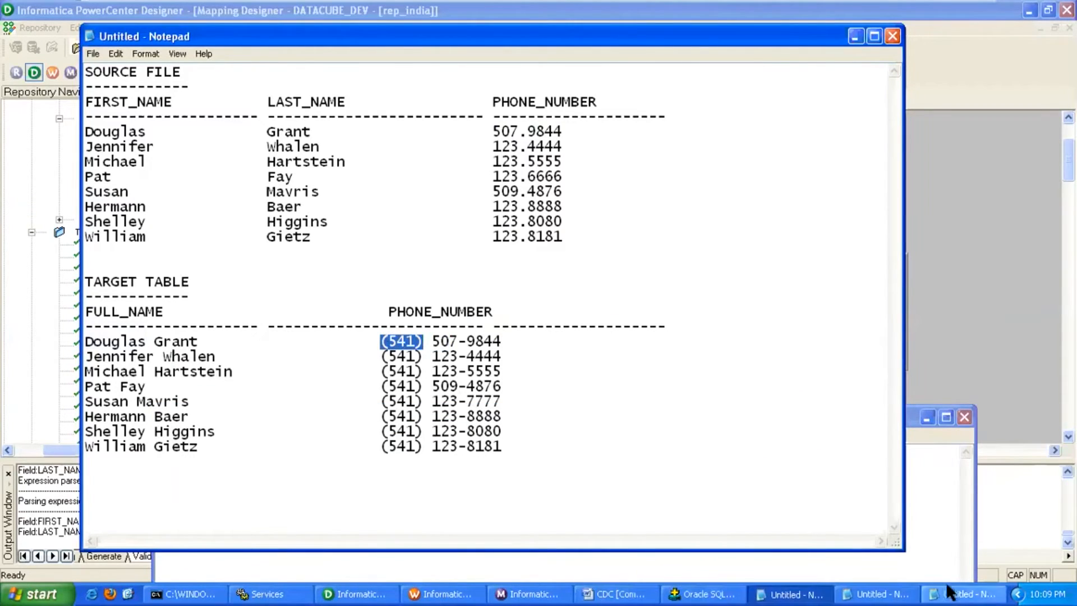
click(954, 594)
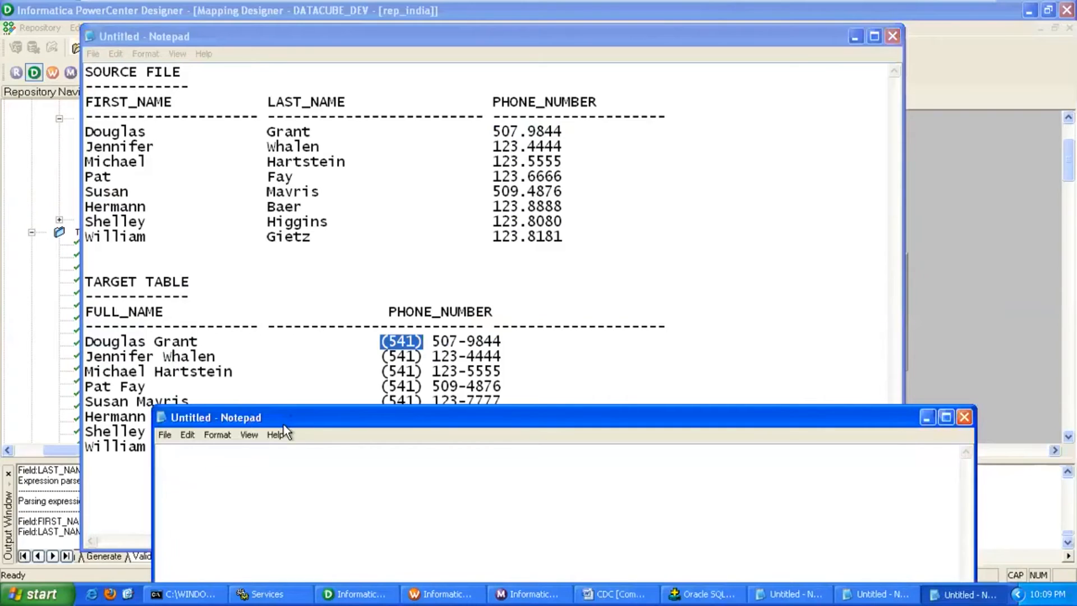
text(')
key(ctrl+v)
text('||)
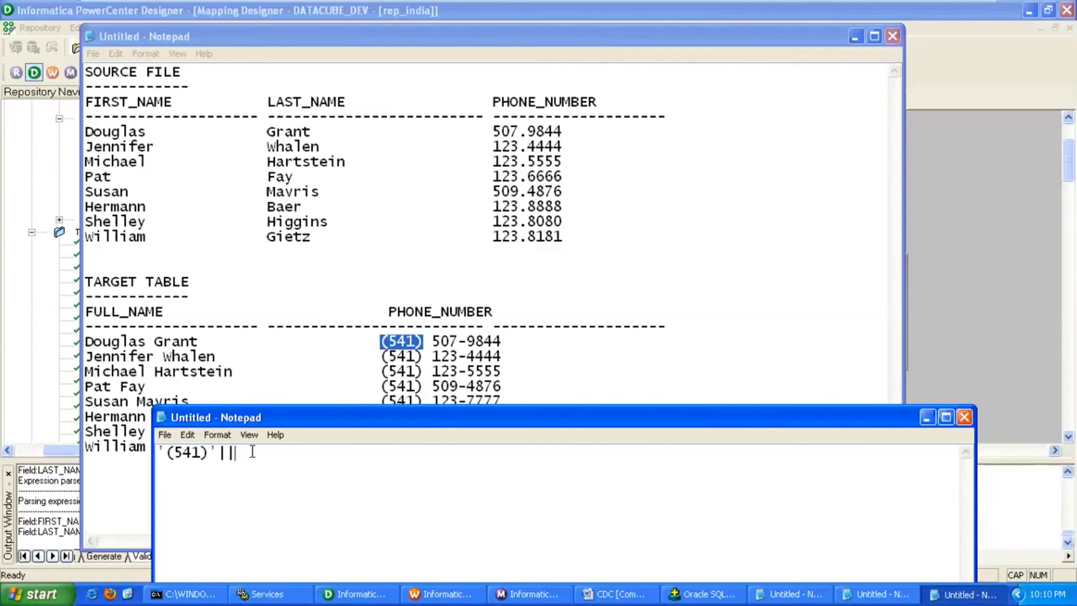
Extend the note with ' '||SUBSTR(TO_CHAR(PHONE_NUMBER),1,3)||'-'|| after '(541)'||.
text(' '||SUBSTR(TOC_)
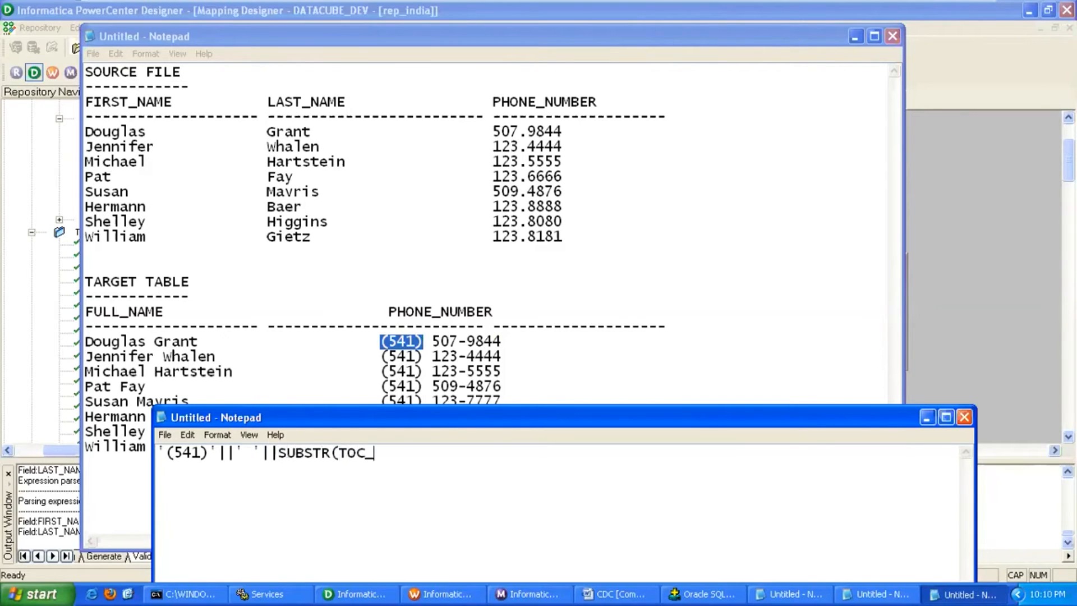
key(BackSpace)
key(BackSpace)
text(_CHAR(PHONE_NU)
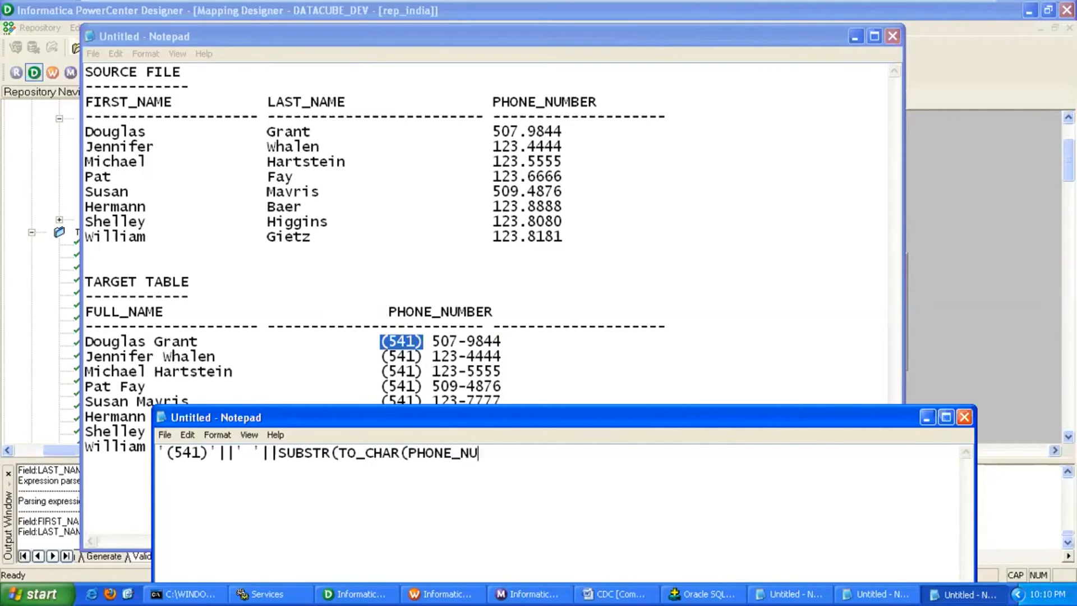
text(MBER))
text(,1,3)|\)
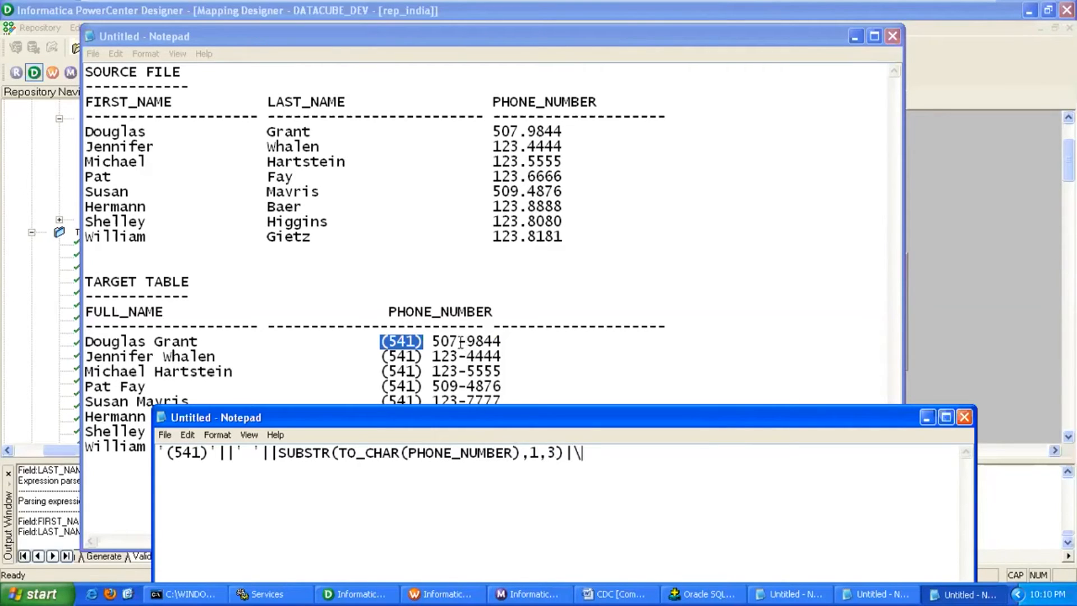
text(|'-'|)
text(|)
text(')
text(-)
text('||)
Append a copy of the SUBSTR part changed to positions 5,4, then select the whole expression.
drag(279, 452, 562, 451)
key(ctrl+c)
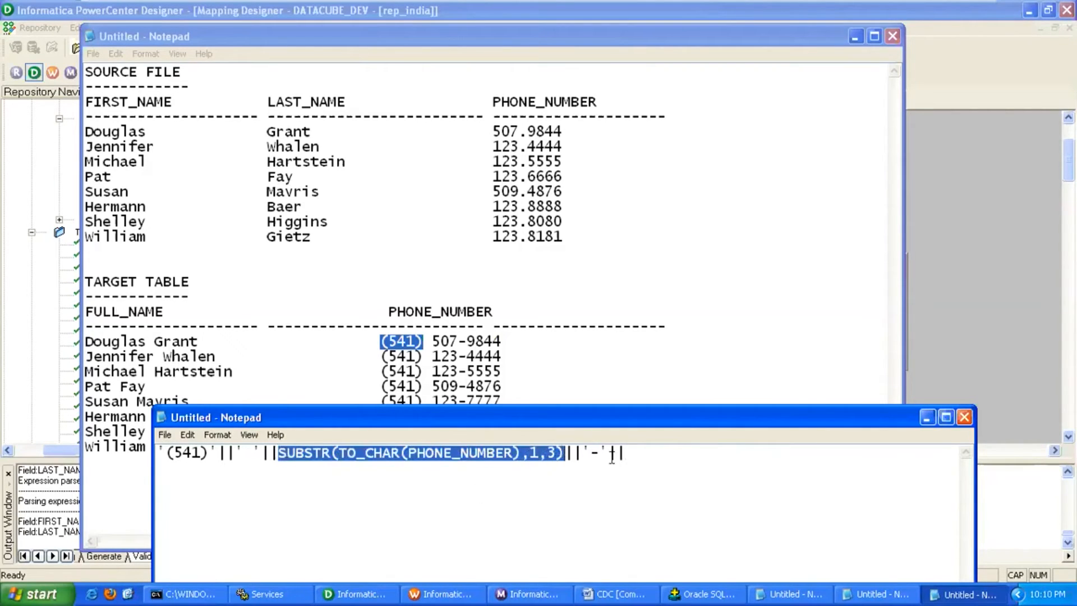
click(632, 453)
key(ctrl+v)
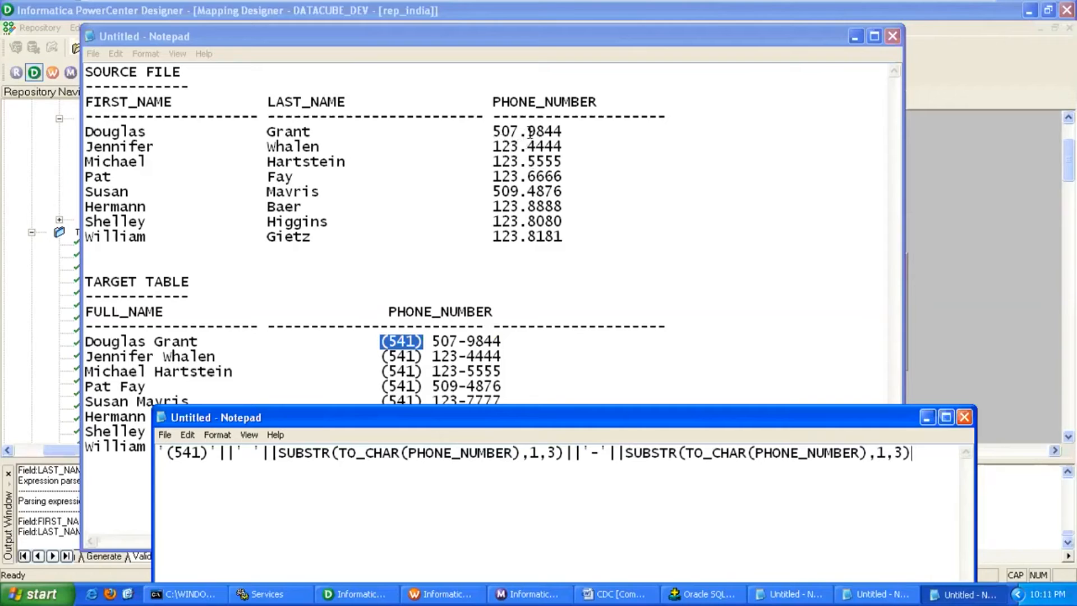
double_click(878, 453)
text(5)
double_click(899, 453)
text(4)
drag(918, 453, 156, 443)
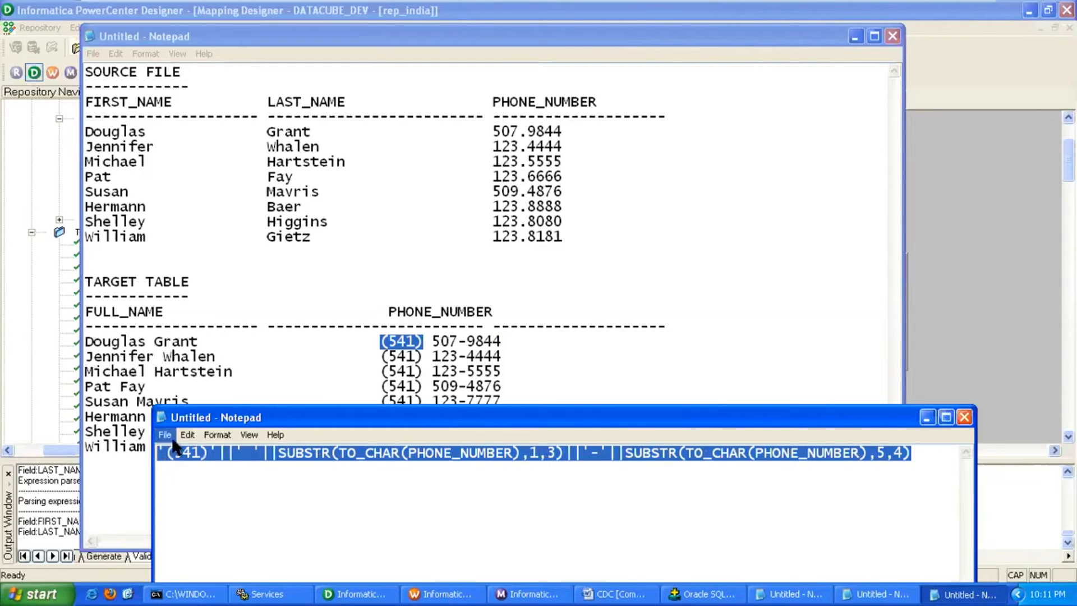
Paste the phone-format expression into PHNO, validate it and accept the transformation edits.
click(386, 592)
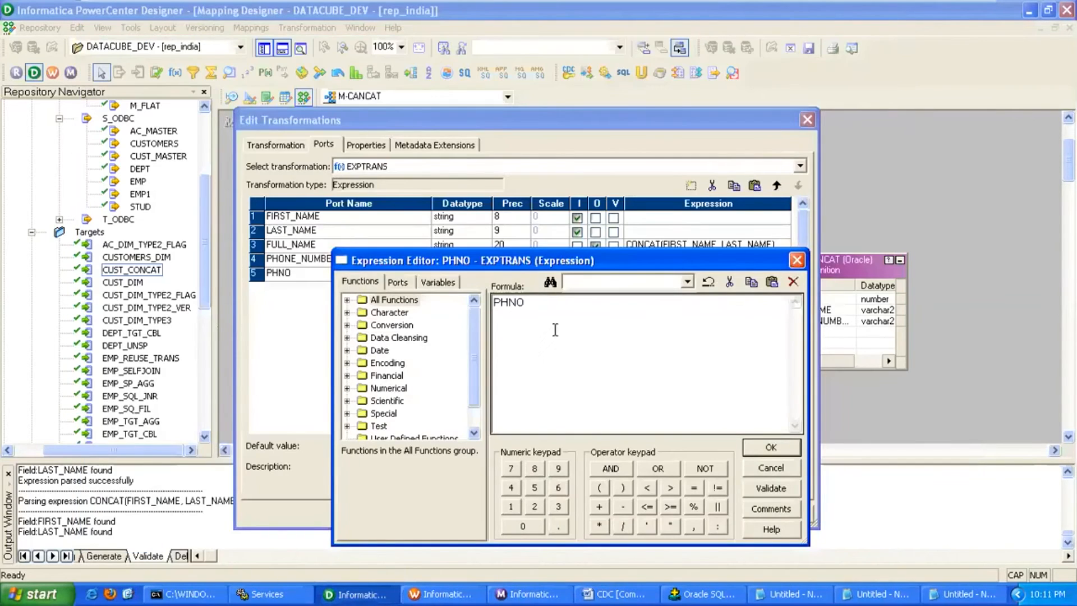
drag(567, 303, 462, 312)
key(ctrl+v)
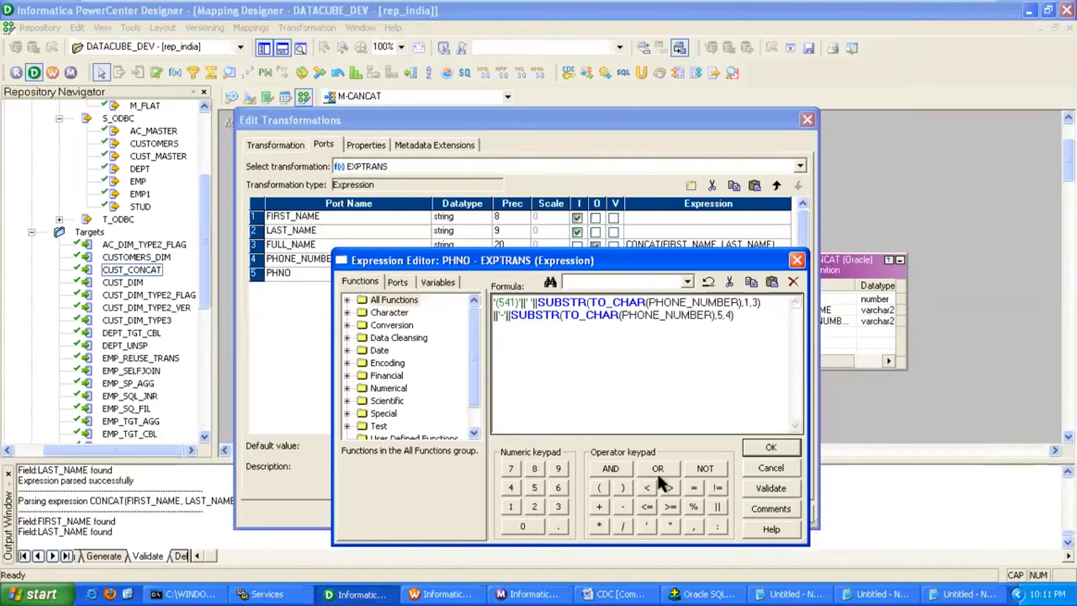
click(766, 487)
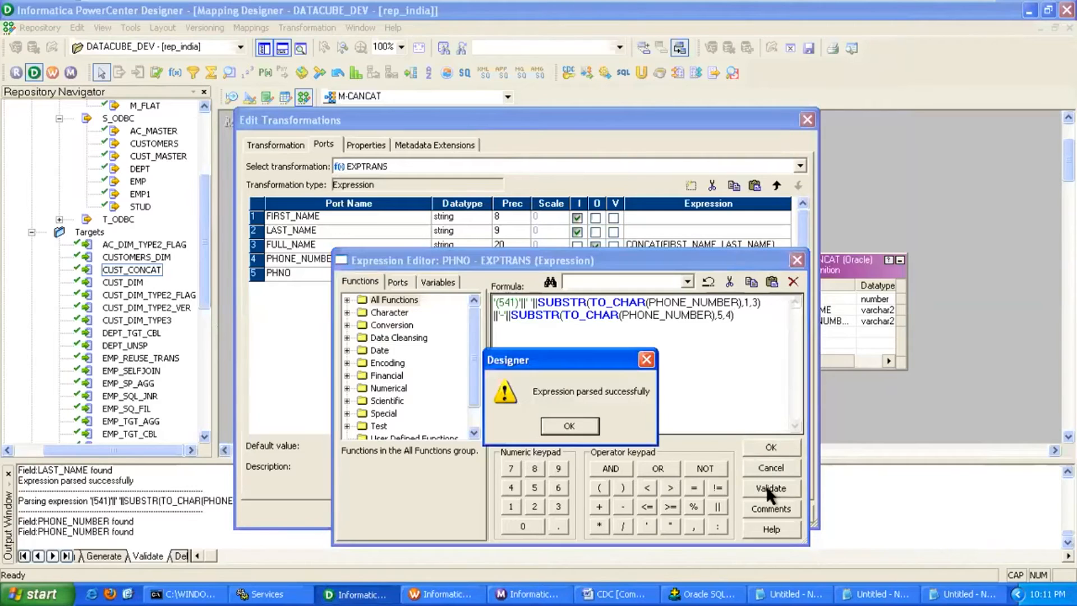
click(581, 425)
click(766, 448)
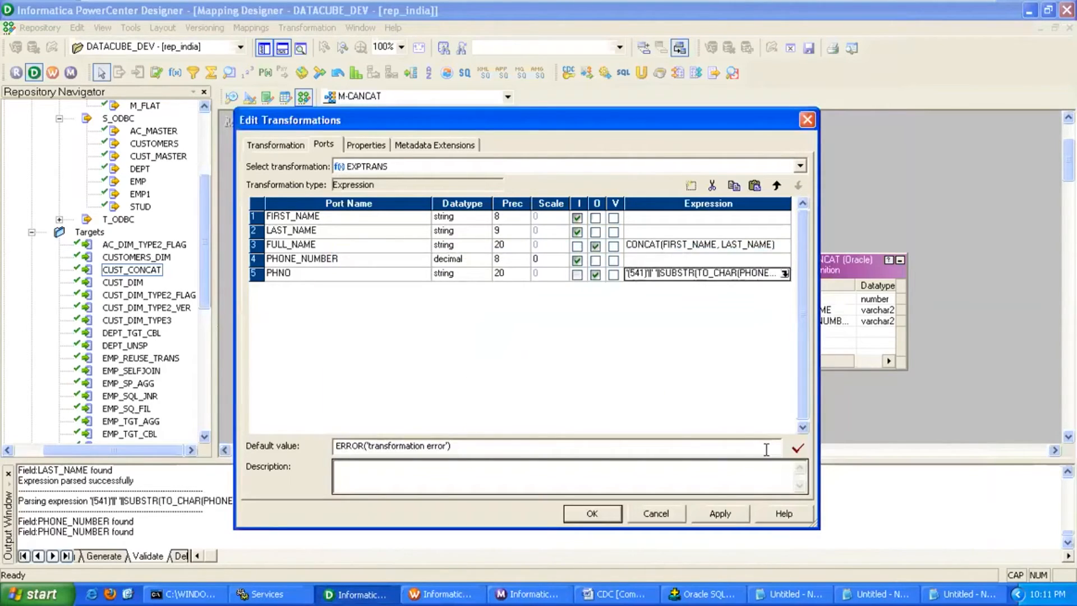
click(593, 513)
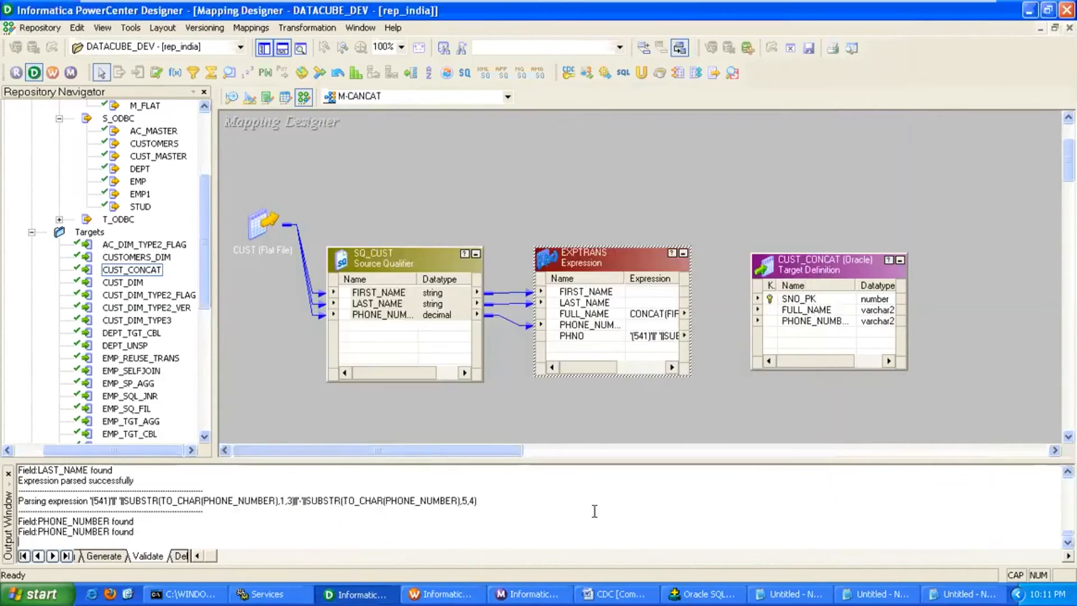
Link EXPTRANS FULL_NAME and PHNO to CUST_CONCAT's FULL_NAME and PHONE_NUMBER columns.
click(578, 312)
drag(559, 319, 792, 311)
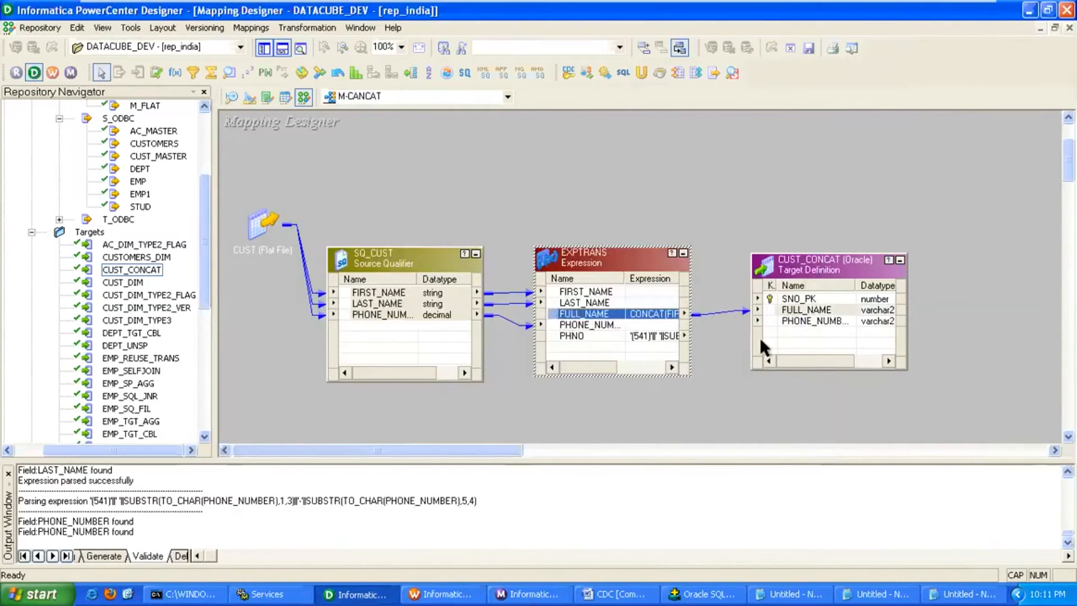
click(561, 336)
drag(554, 331, 780, 321)
drag(806, 273, 860, 267)
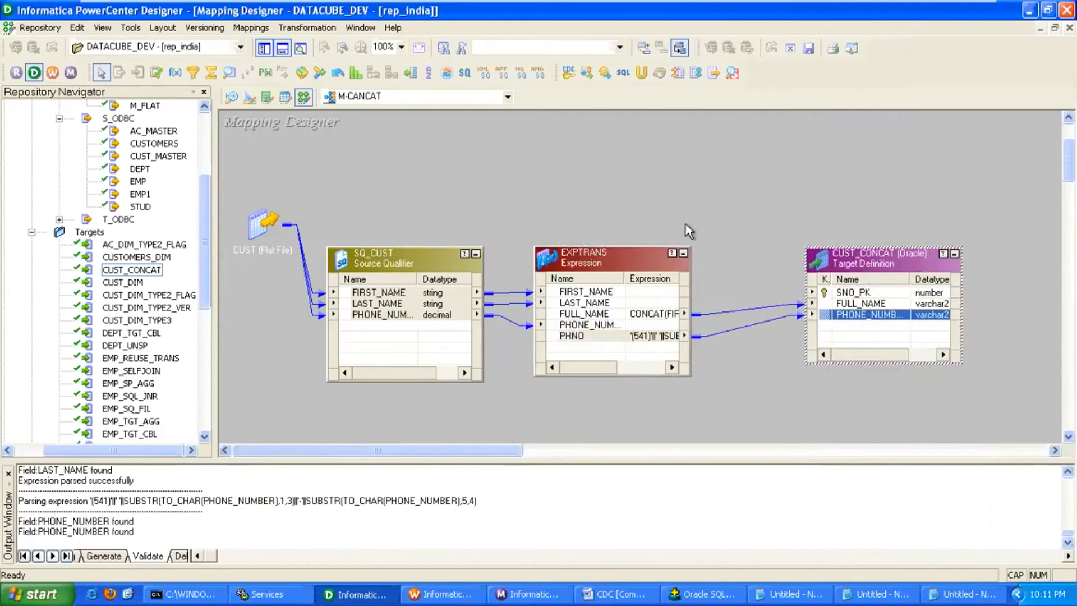
Add a SEQTRANS sequence generator and link its NEXTVAL to SNO_PK.
click(266, 97)
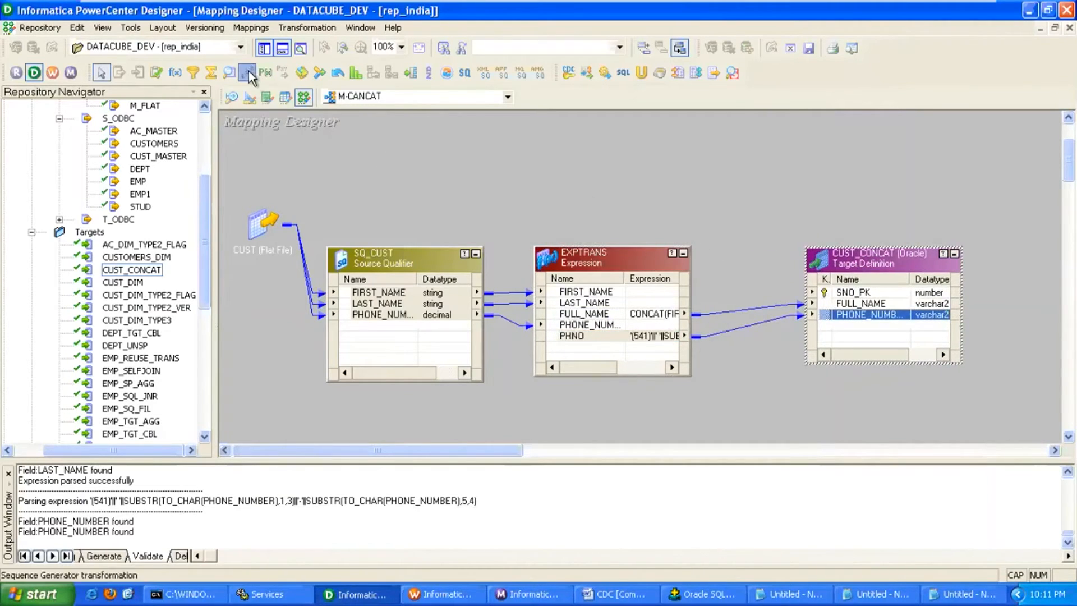
click(599, 141)
mouse_move(625, 156)
mouse_down()
mouse_move(807, 258)
mouse_move(847, 293)
mouse_up()
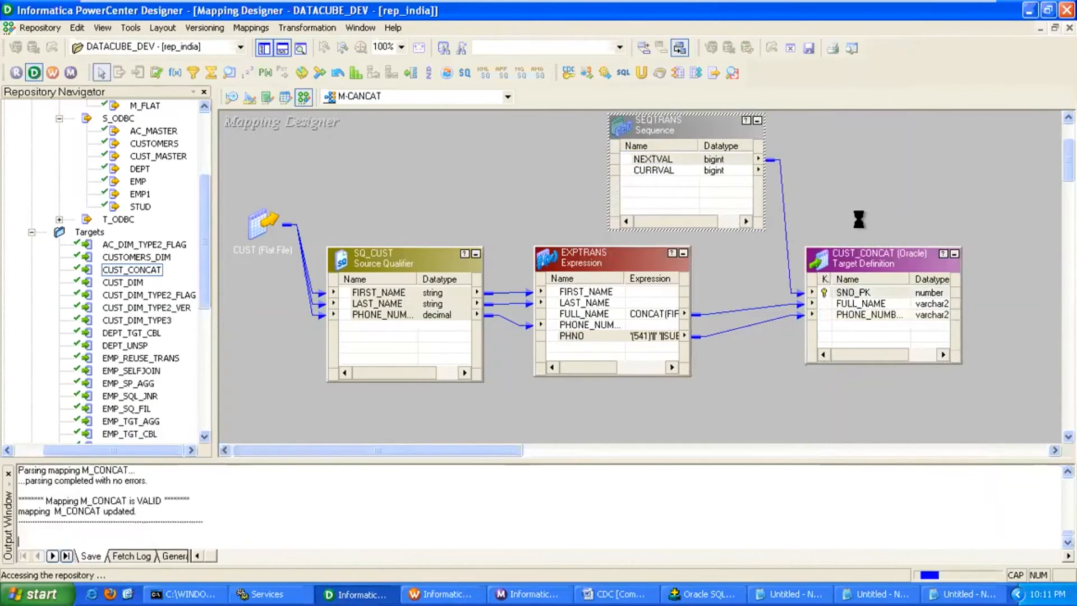
In Workflow Manager's Task Developer, expand DATACUBE_DEV and clear s_SELFJOIN from the workspace.
click(441, 588)
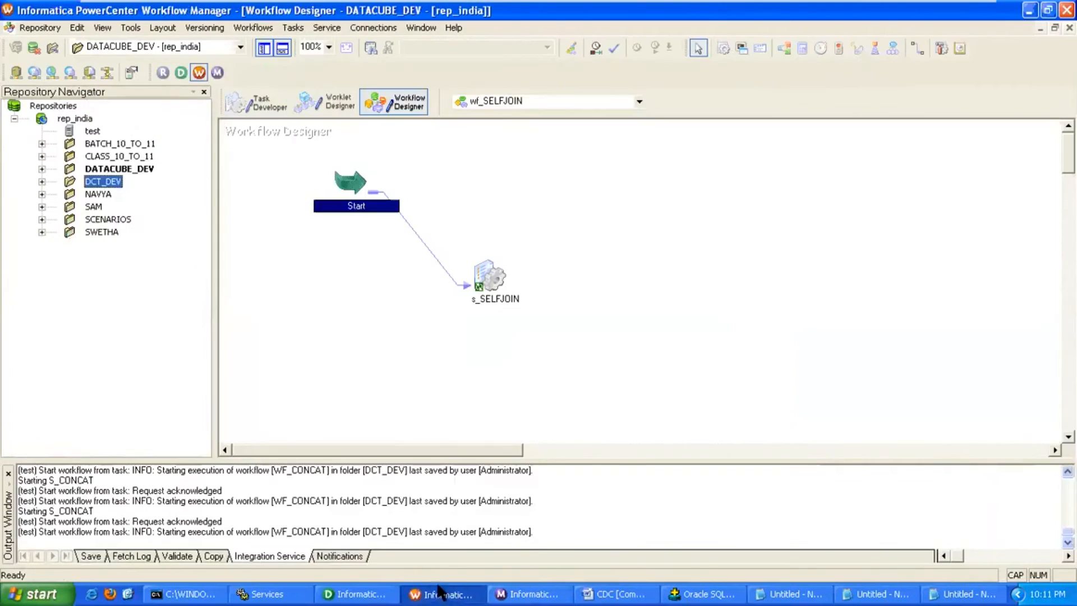
click(261, 102)
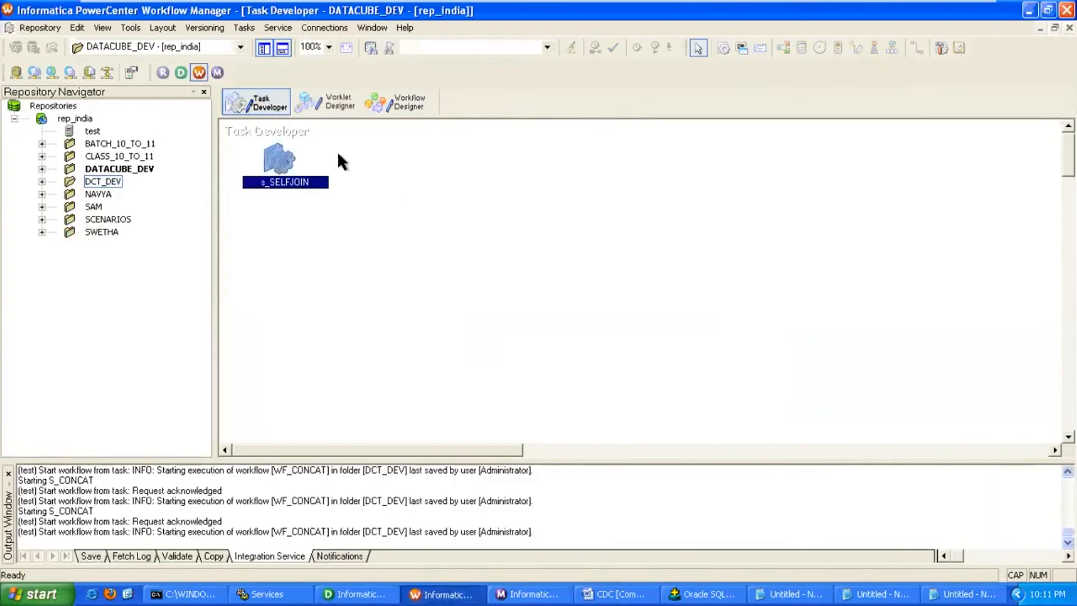
click(41, 169)
right_click(398, 188)
click(437, 209)
Create a session named S_CONCAT using the M-CANCAT mapping.
click(245, 28)
click(258, 43)
click(558, 303)
text(S_CANCA)
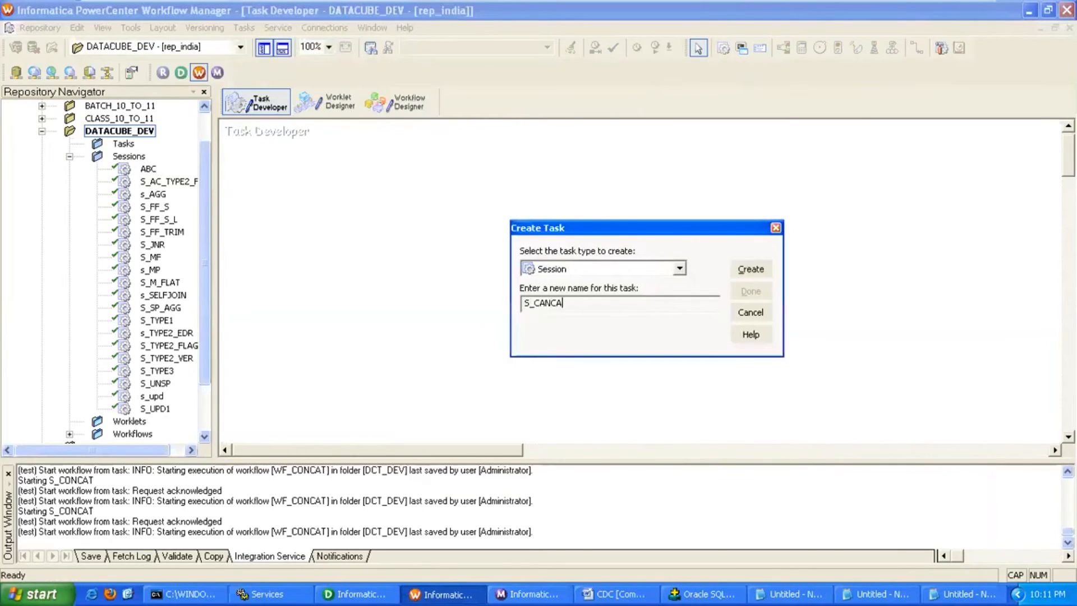
text(T)
key(Left)
key(BackSpace)
text(O)
click(751, 269)
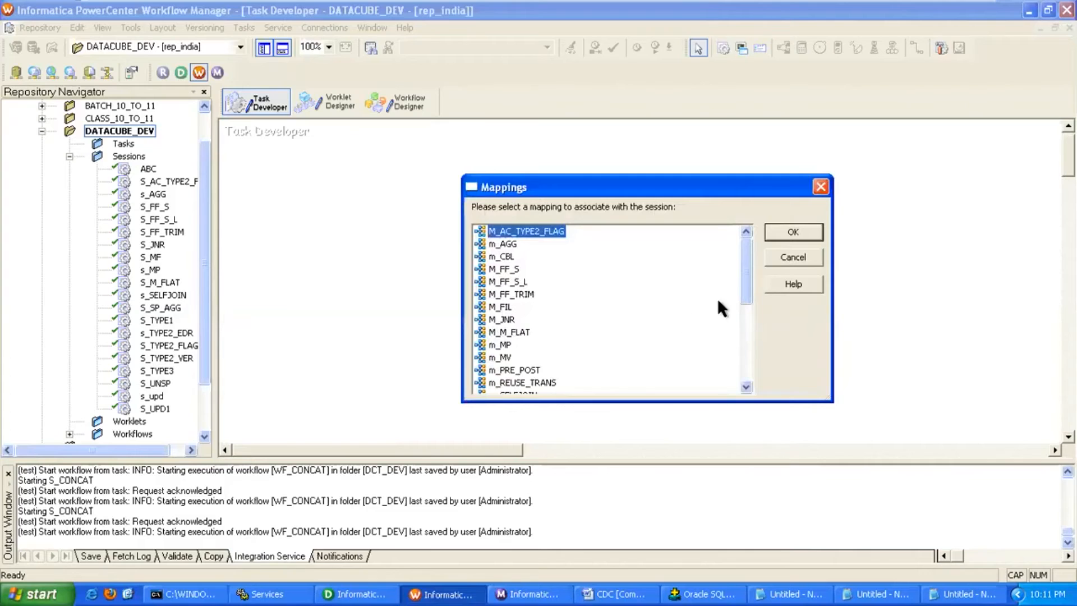
drag(744, 280, 750, 368)
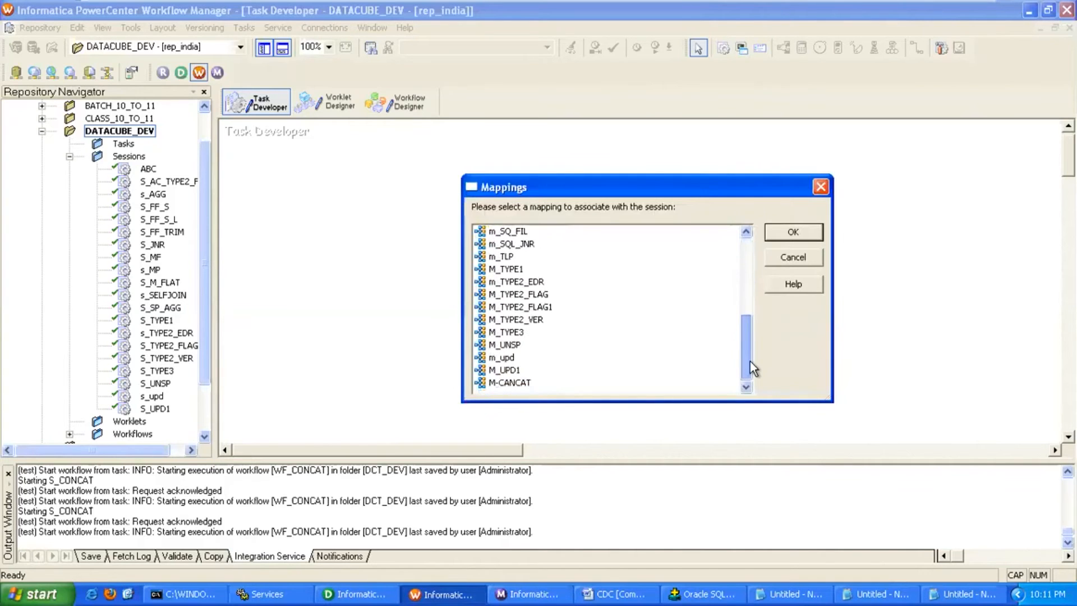
double_click(516, 382)
click(750, 291)
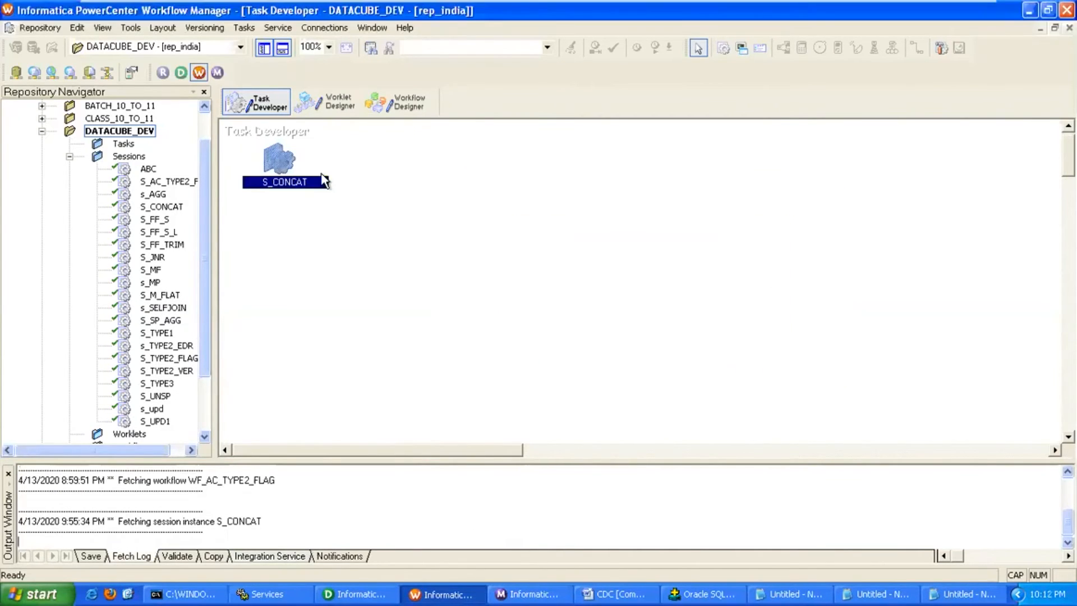
Set the S_CONCAT session's $Target connection to T_REL.
double_click(278, 160)
click(225, 86)
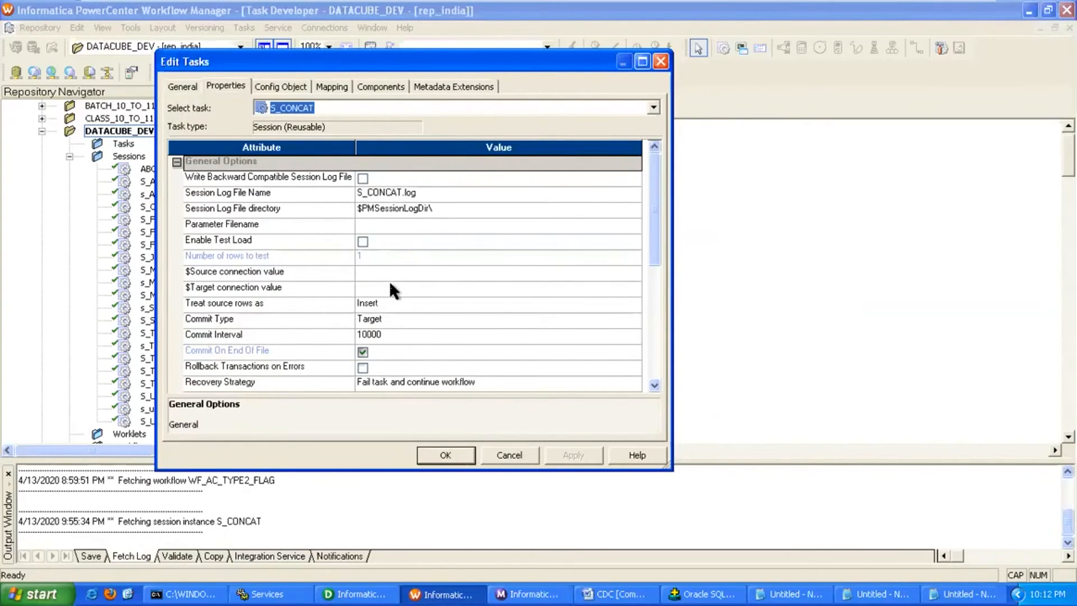
click(580, 288)
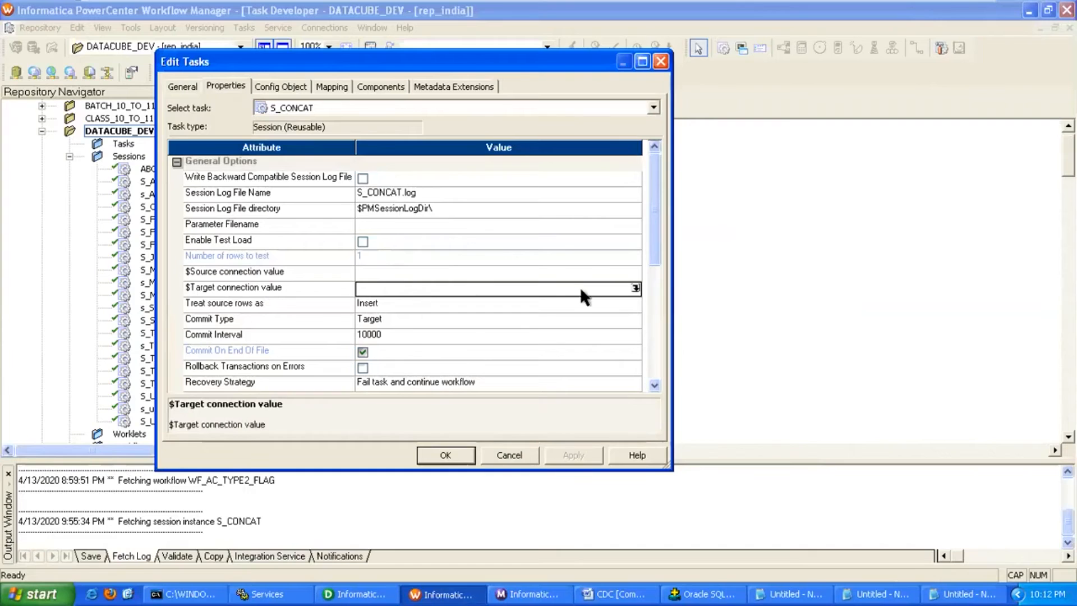
click(636, 288)
double_click(331, 272)
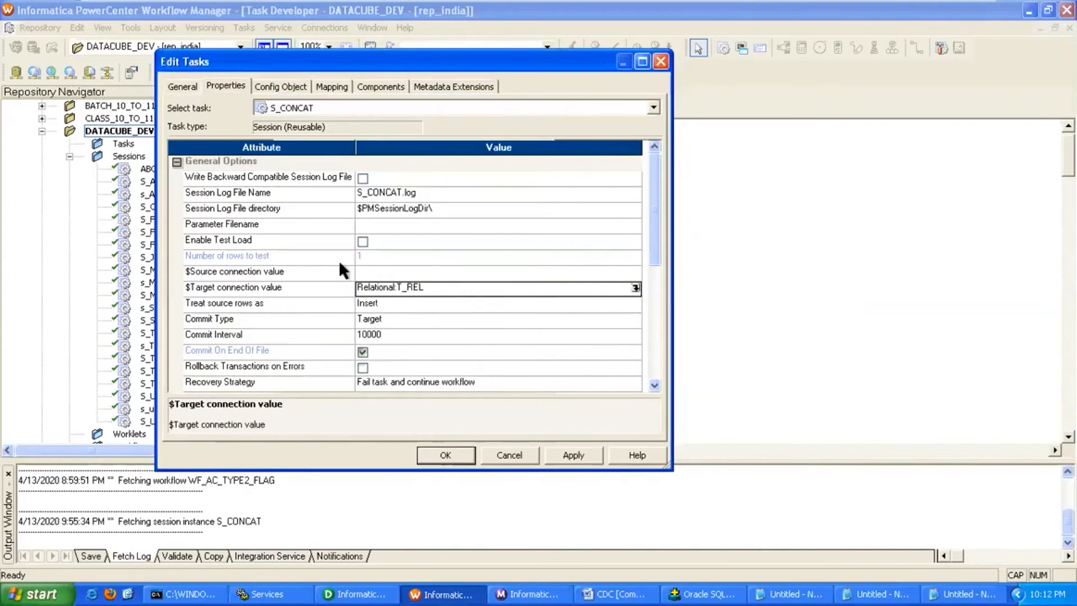
Give the CUST_CONCAT target the T_REL connection and Normal load type.
click(335, 89)
click(249, 210)
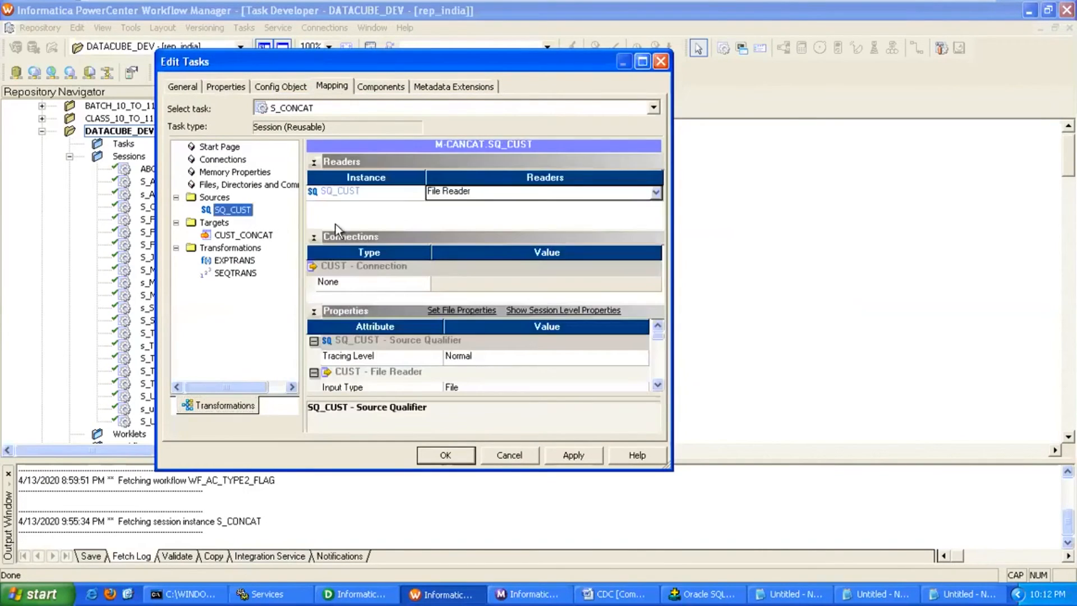
click(656, 386)
click(657, 386)
click(656, 386)
click(251, 235)
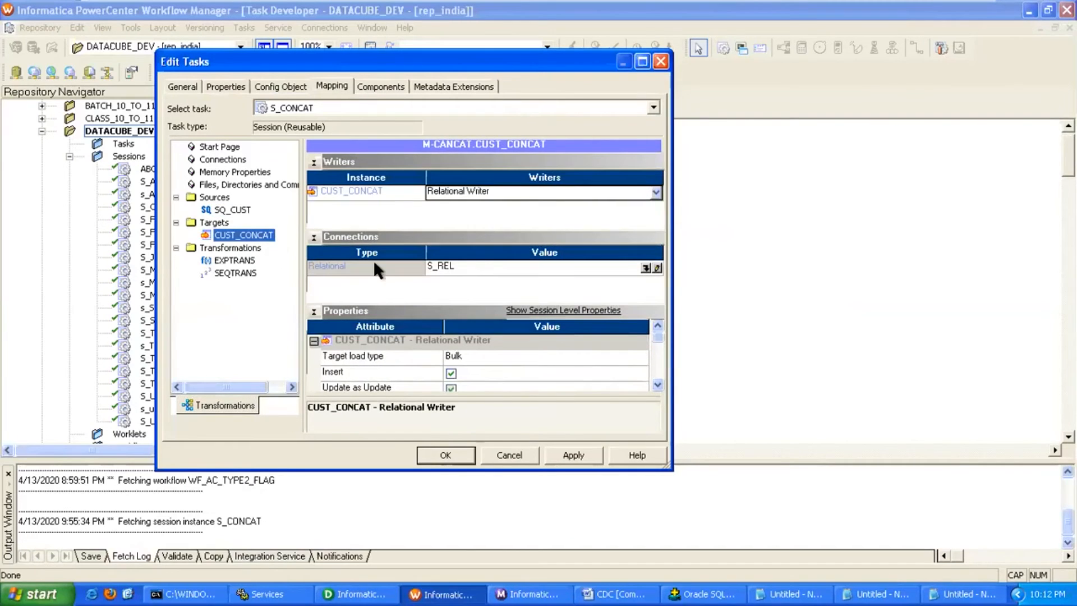
click(646, 268)
click(336, 271)
click(504, 176)
click(468, 357)
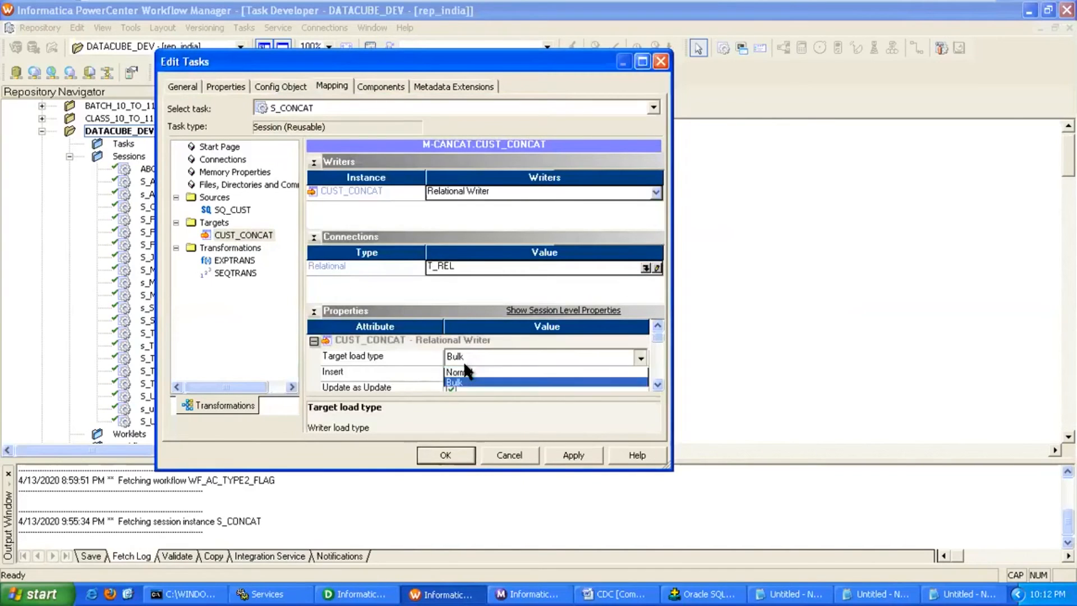
click(461, 372)
click(565, 457)
click(455, 455)
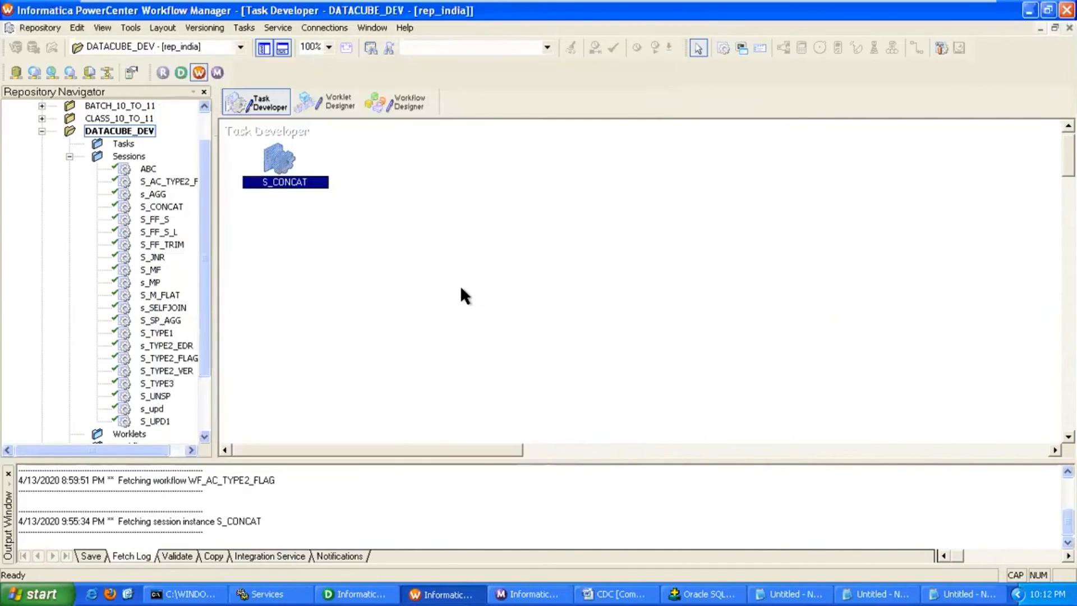
Save the repository and create a new workflow named WF_CONCAT.
key(ctrl+s)
click(409, 103)
click(253, 27)
click(259, 41)
text(WF)
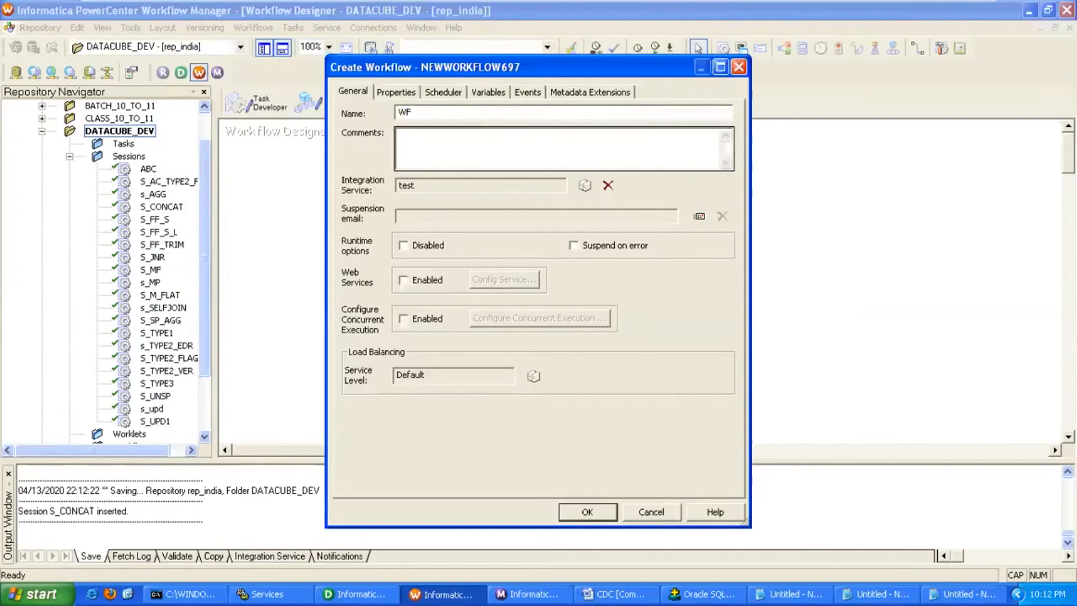
text(_CONCAT)
key(Return)
Add S_CONCAT to WF_CONCAT, link Start to it, and start the workflow from that task.
drag(168, 206, 418, 205)
click(293, 27)
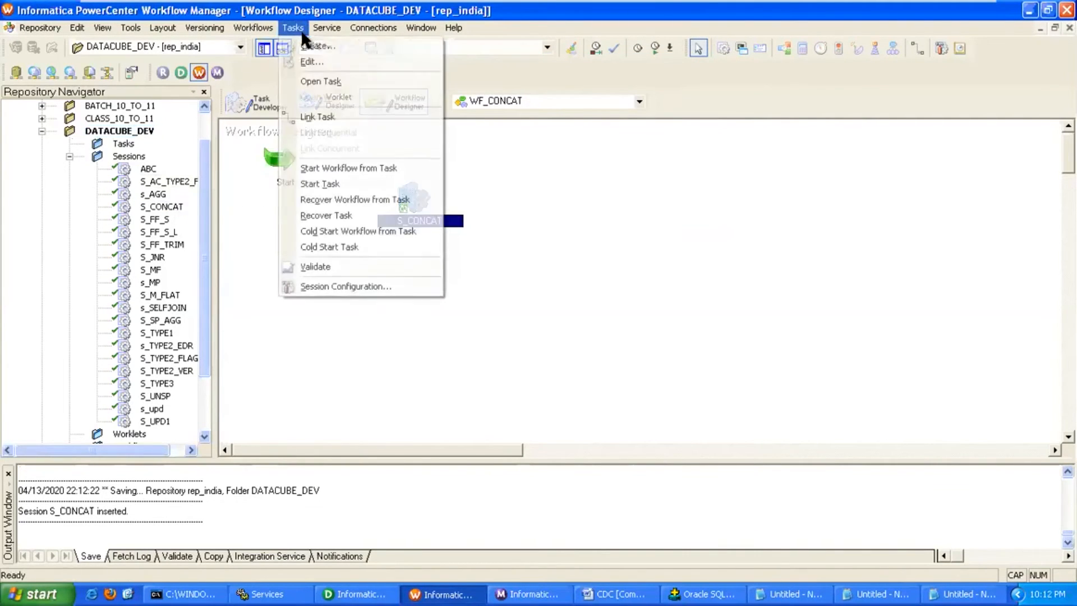
click(326, 116)
drag(279, 159, 410, 194)
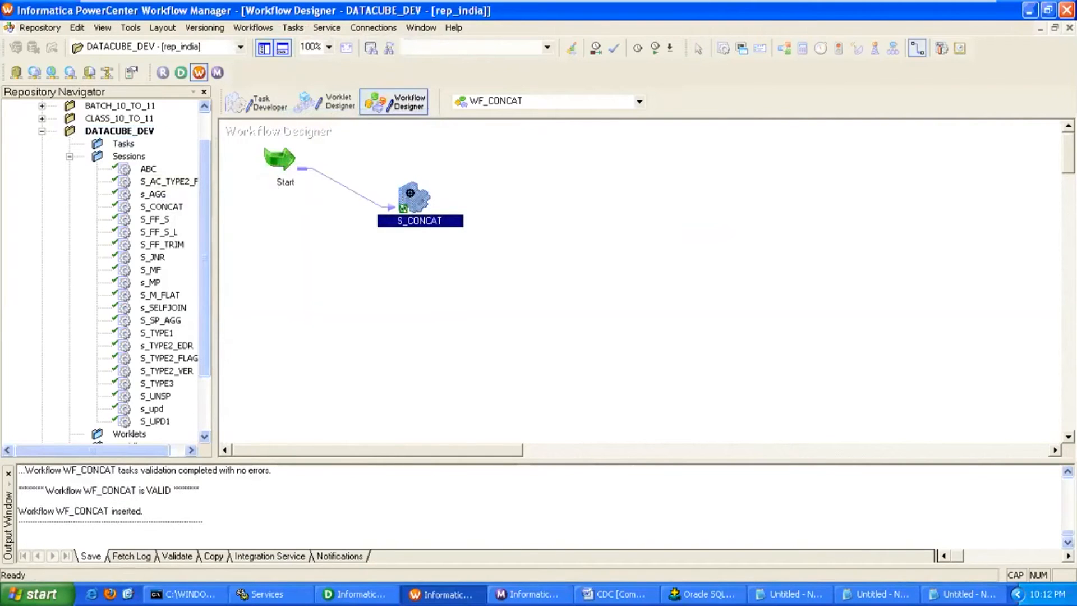
right_click(410, 191)
click(492, 412)
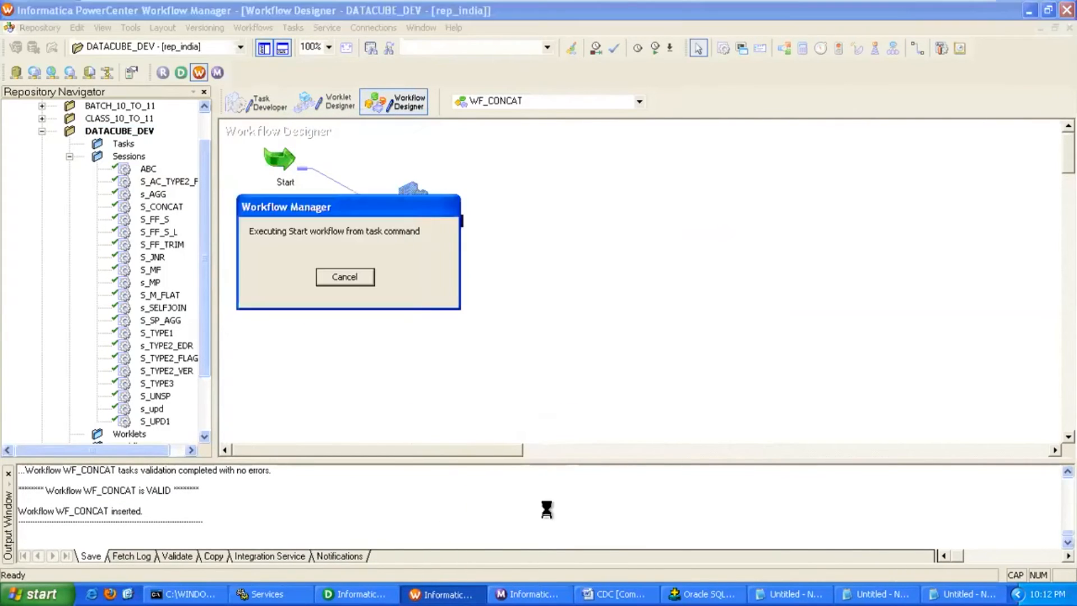
click(359, 594)
Preview CUST_CONCAT data with the target password, widening PHONE_NUMBER and FULL_NAME to inspect the eight rows.
right_click(895, 271)
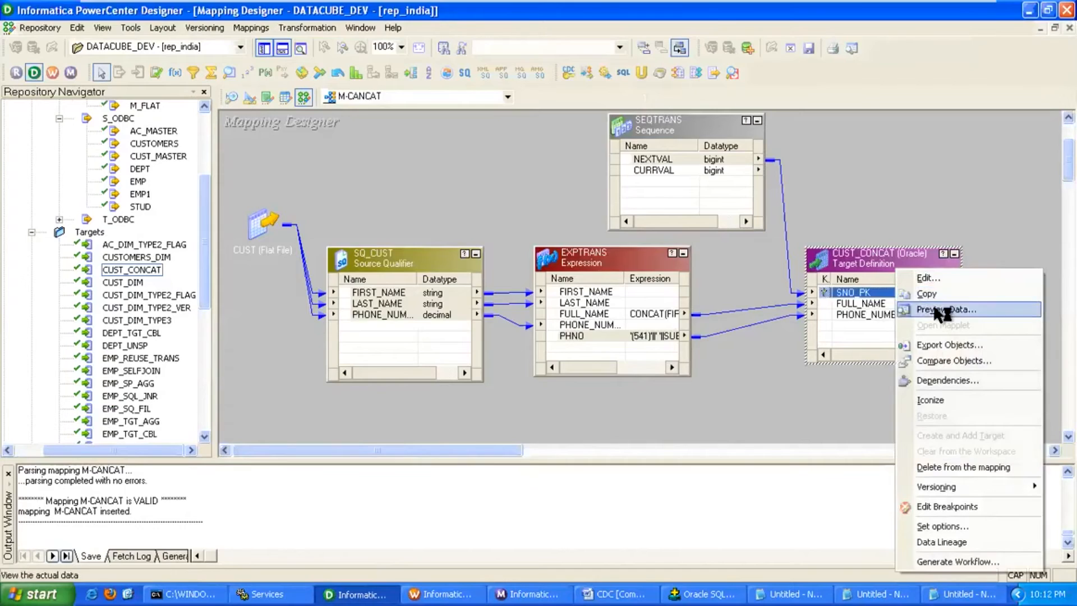
click(938, 310)
double_click(511, 187)
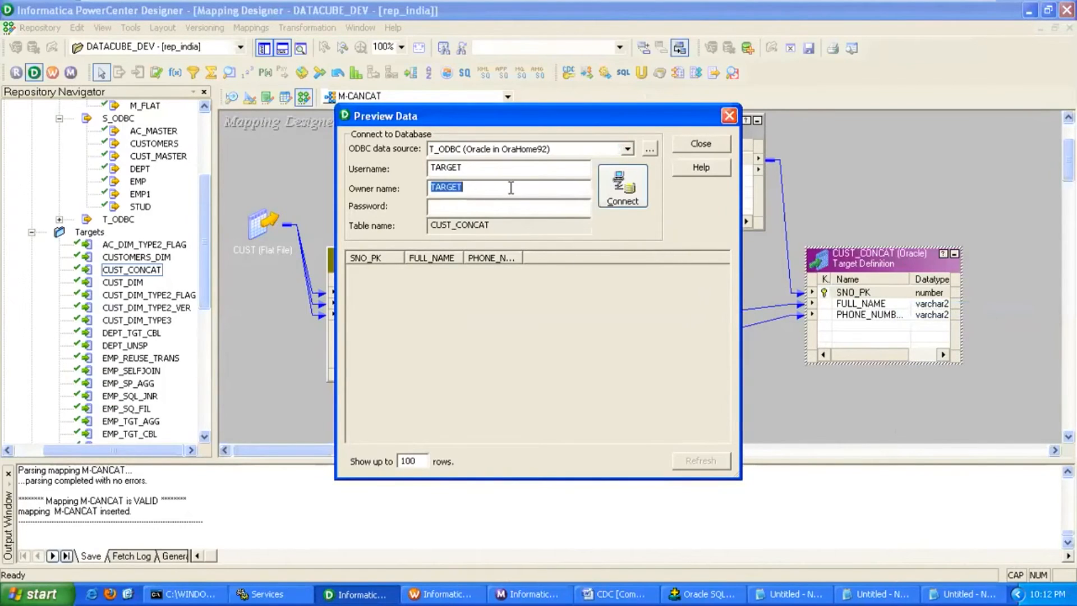
key(Tab)
text(target)
key(Return)
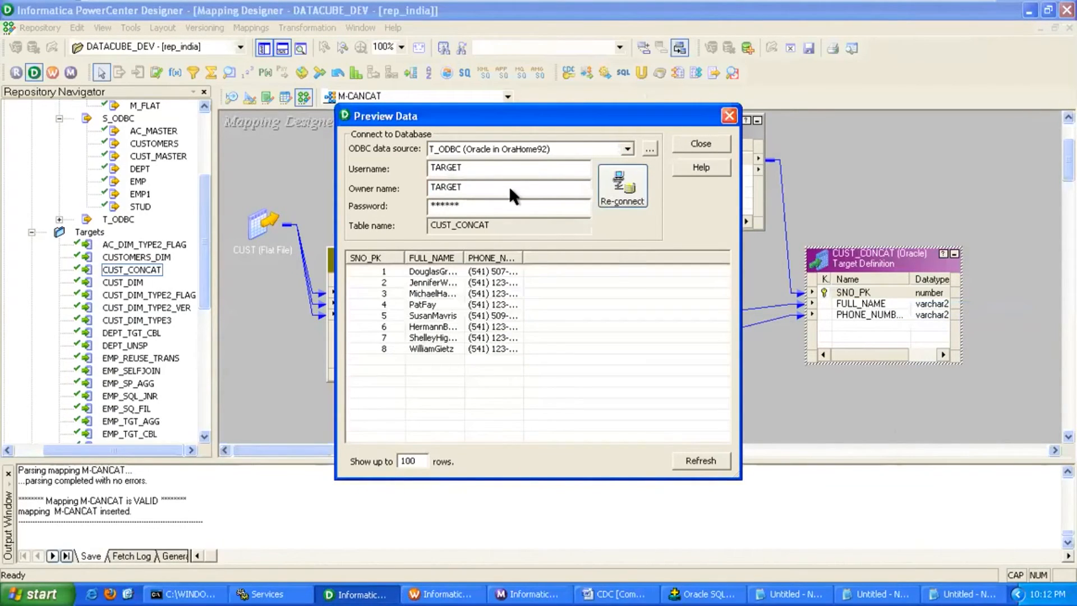
drag(522, 256, 580, 253)
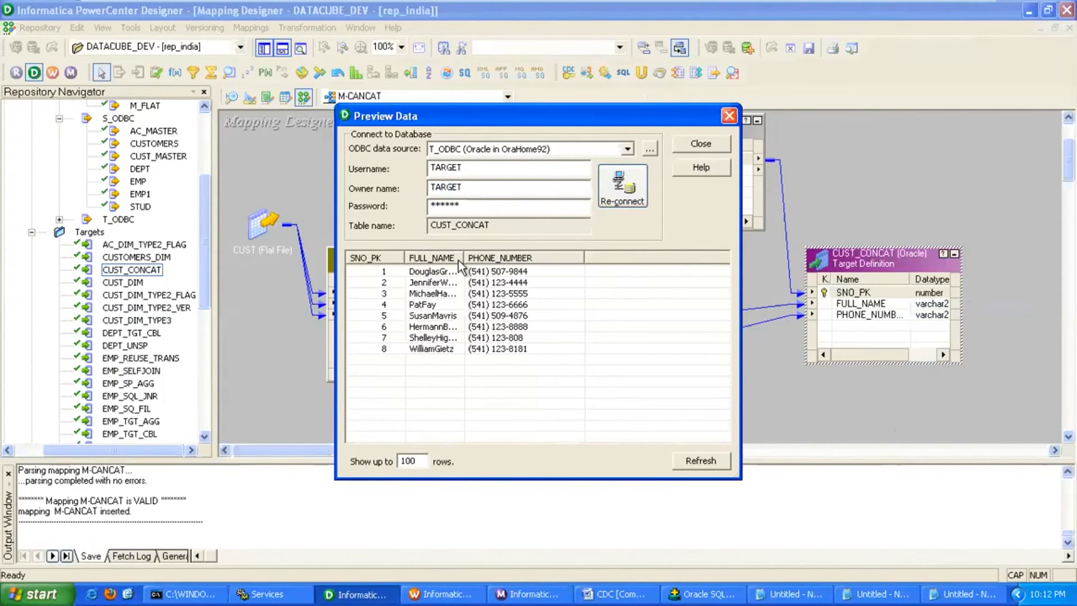
drag(463, 257, 521, 258)
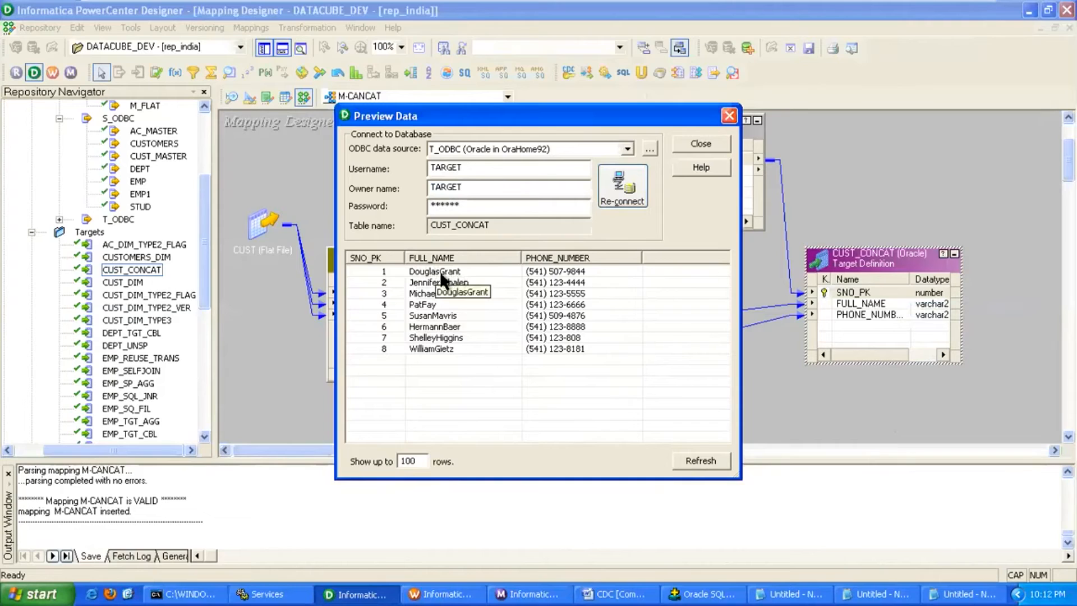
click(691, 146)
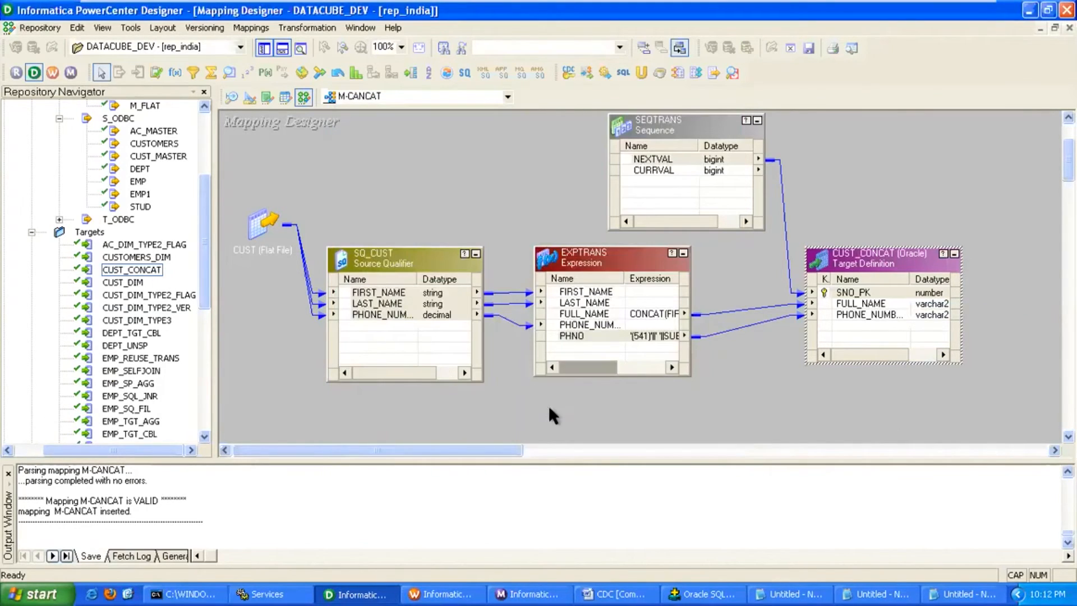
Open EXPTRANS's FULL_NAME expression and replace the CONCAT formula with FIRST_NAME.
double_click(580, 265)
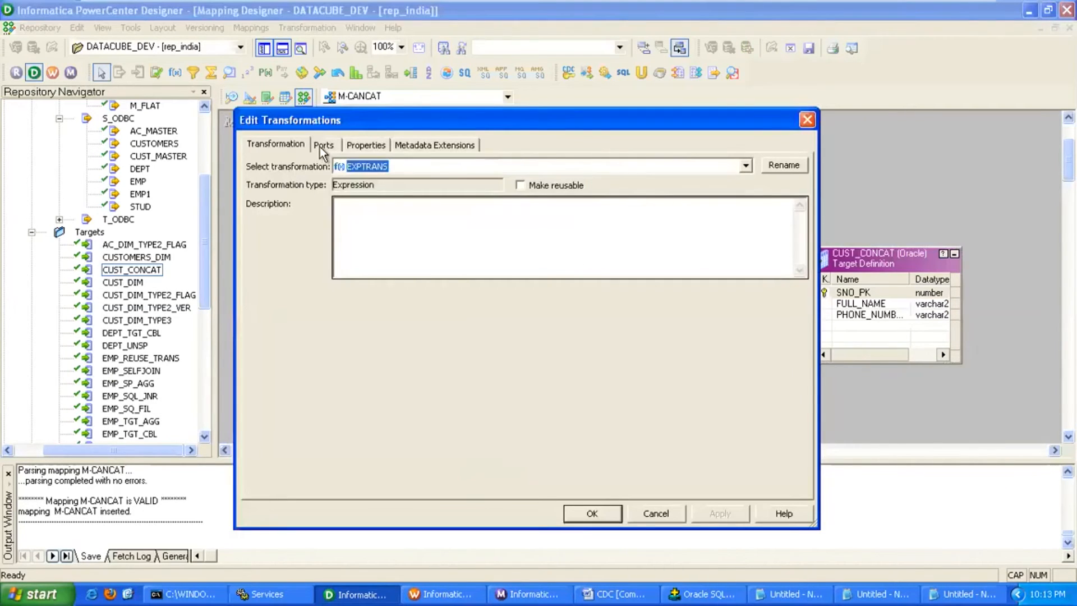
click(320, 145)
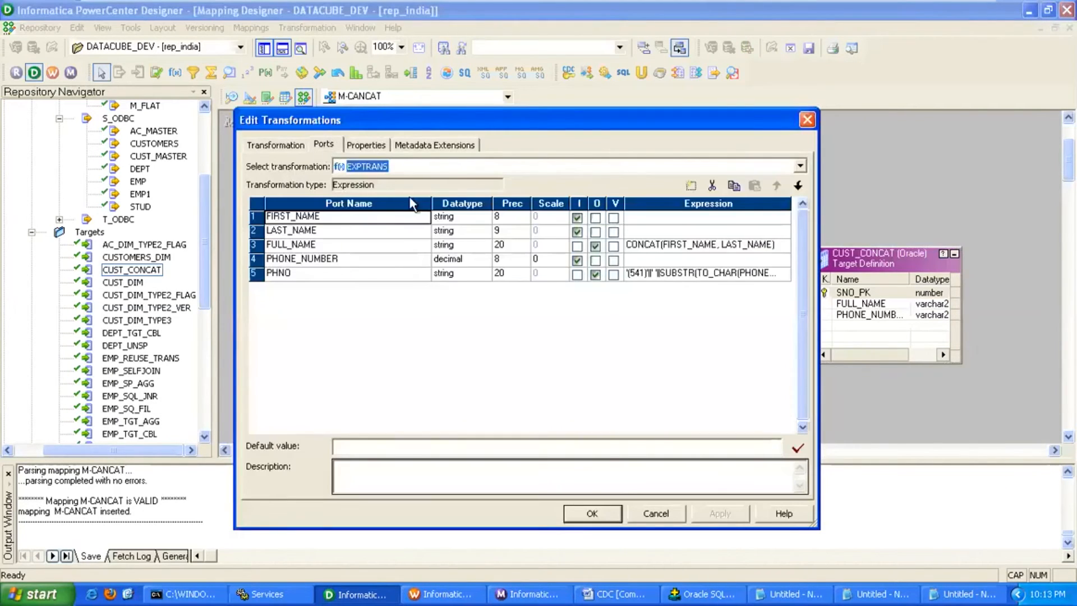
click(777, 245)
click(784, 245)
drag(760, 264, 754, 321)
drag(697, 359, 446, 351)
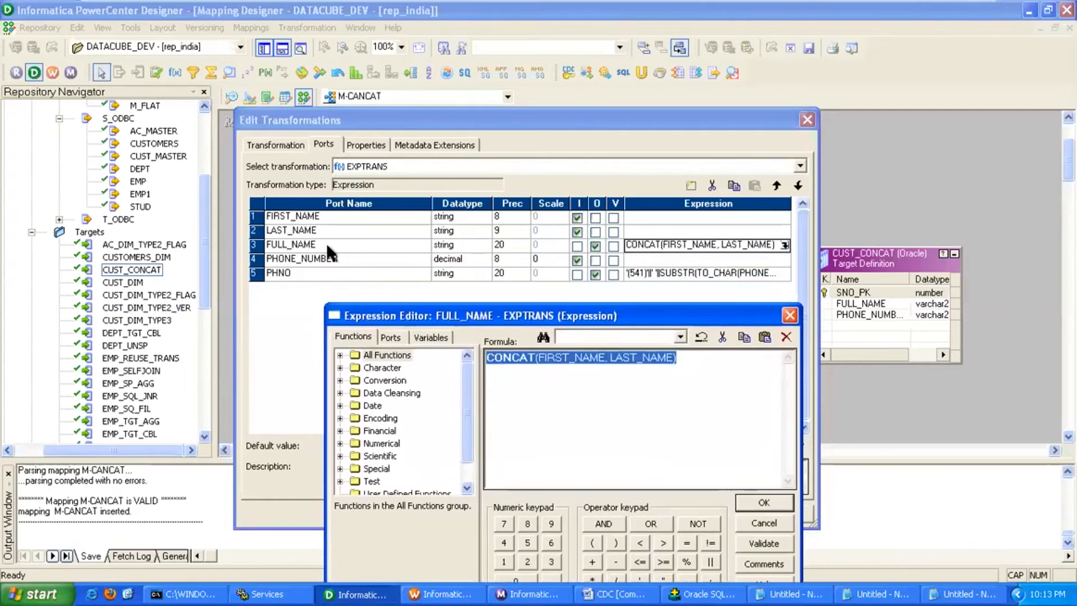
click(389, 336)
double_click(404, 368)
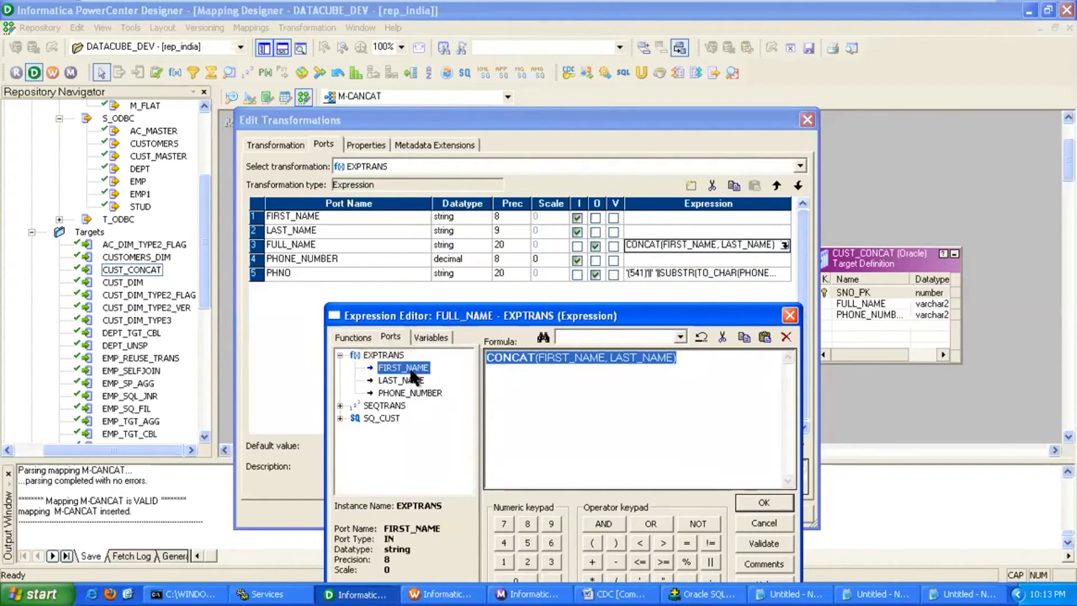
Extend the formula to FIRST_NAME || ' ' || LAST_NAME and confirm it.
click(712, 561)
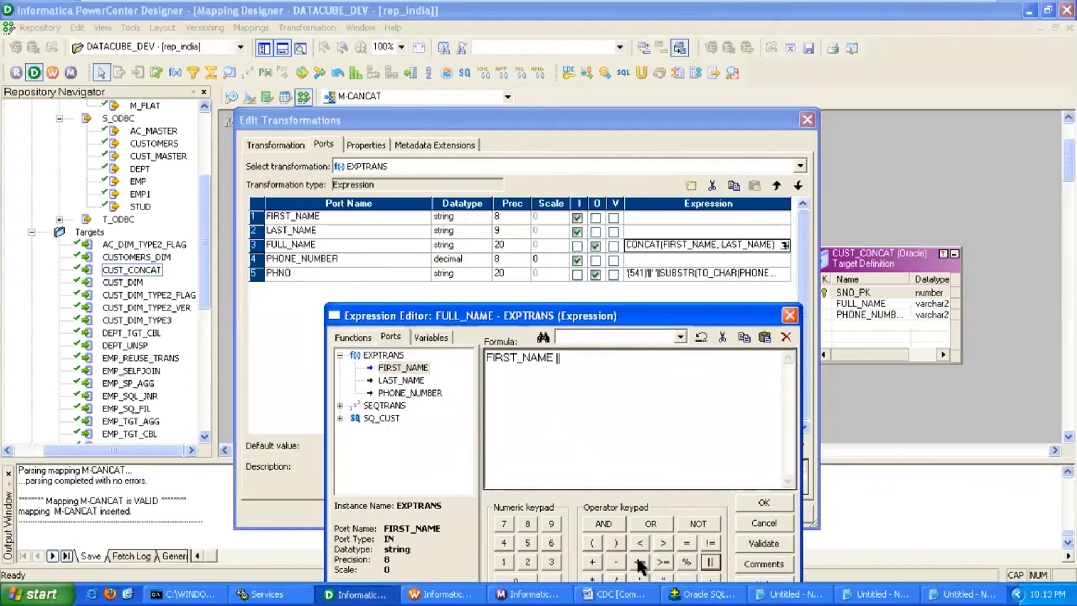
drag(659, 318, 649, 244)
click(629, 511)
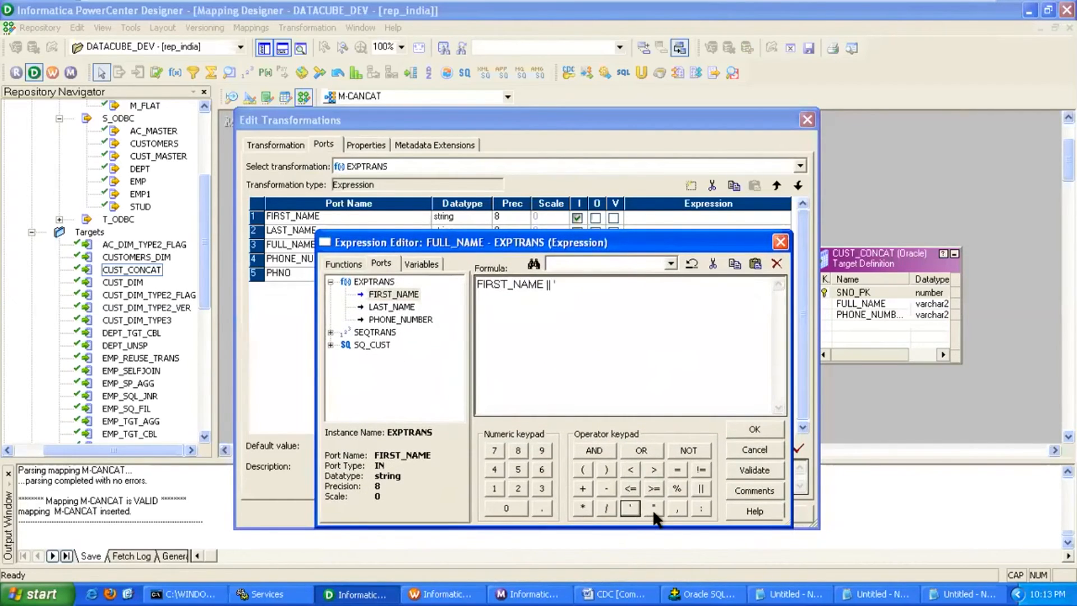
click(631, 508)
click(700, 489)
double_click(412, 309)
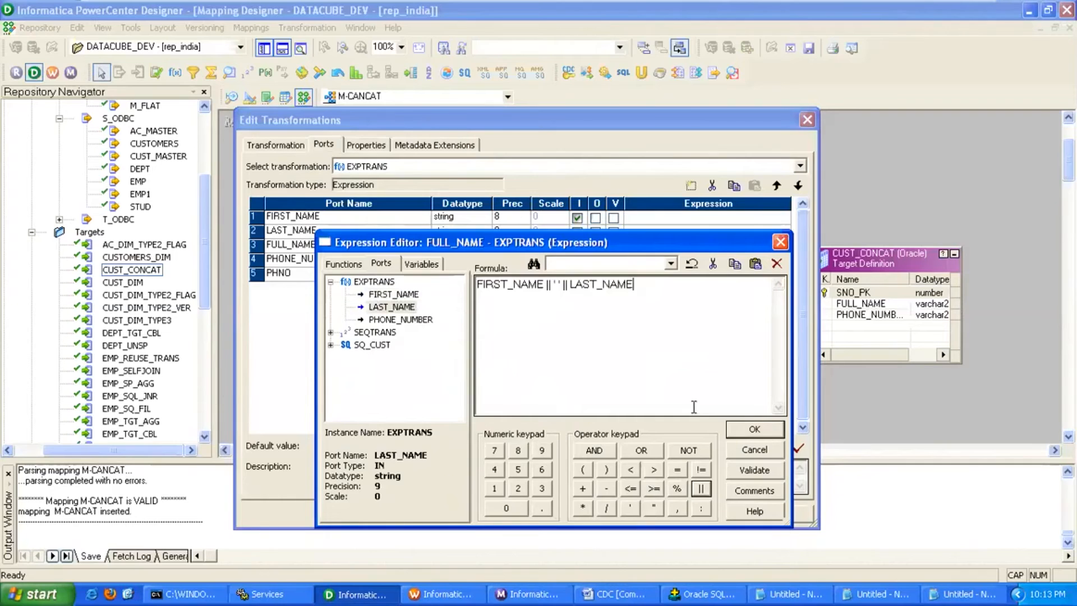
click(764, 433)
Apply the new FULL_NAME formula and save the M-CANCAT mapping.
click(713, 514)
click(592, 512)
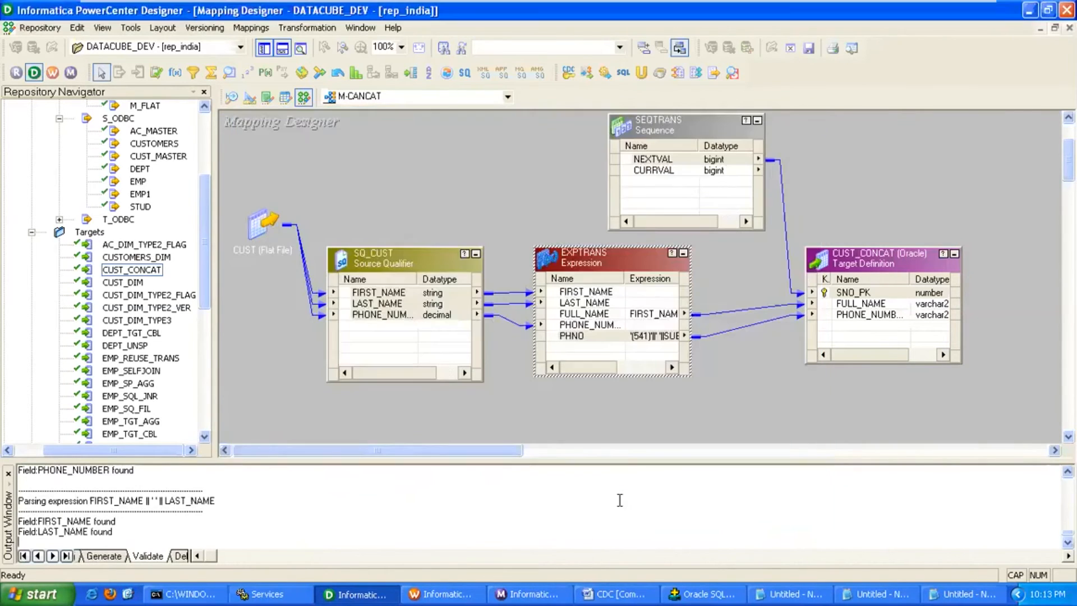
key(ctrl+s)
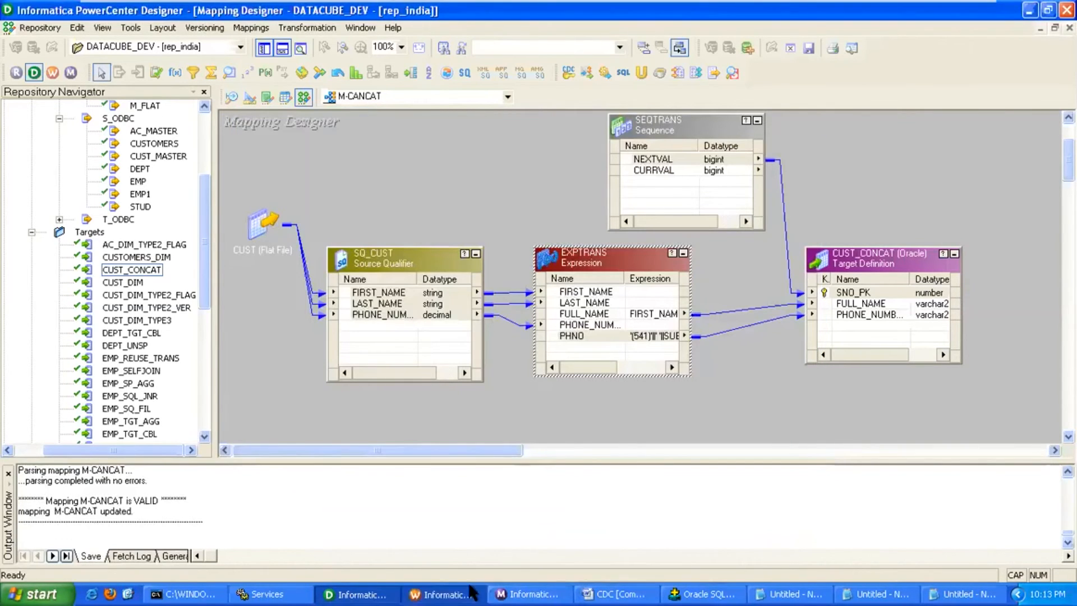
Validate the S_CONCAT session in Workflow Manager and rerun the workflow from it.
click(440, 594)
right_click(414, 201)
click(453, 388)
right_click(409, 195)
click(472, 416)
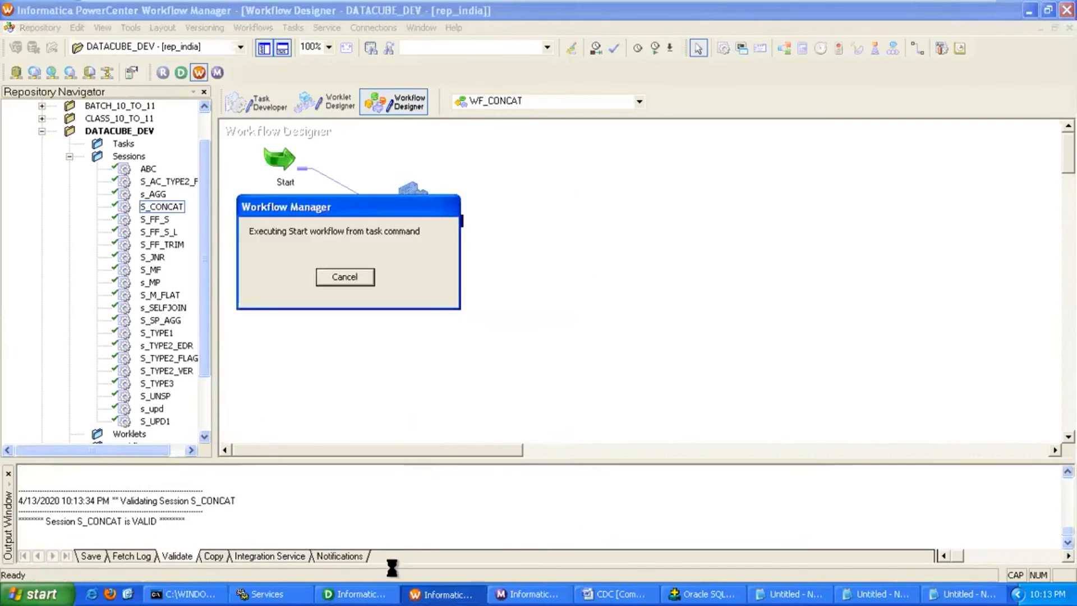
click(359, 594)
right_click(883, 266)
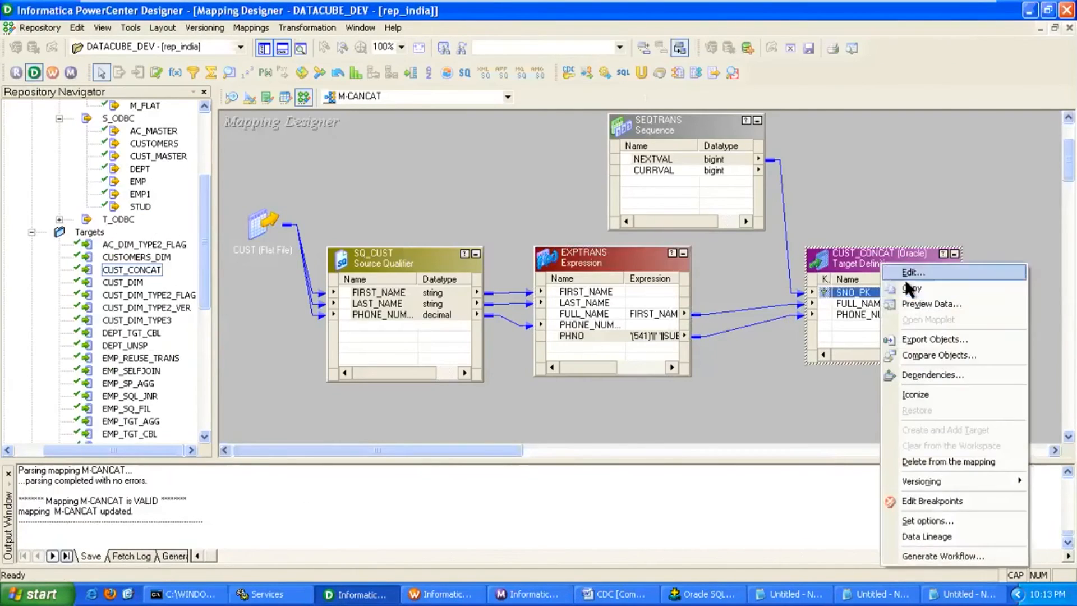
Preview CUST_CONCAT data again, connecting with the target schema password.
click(920, 303)
click(536, 212)
text(target)
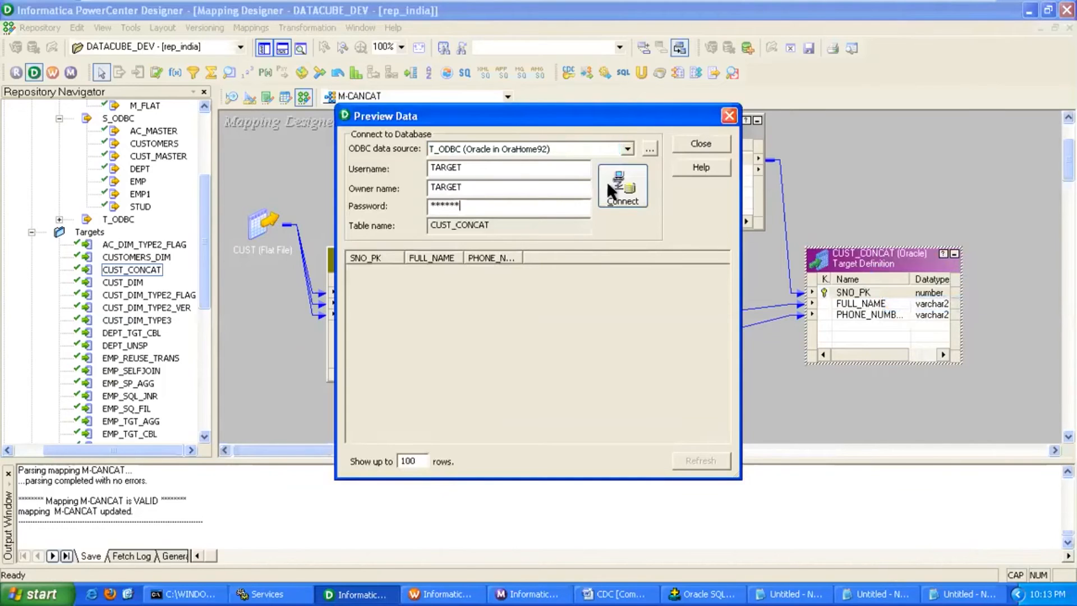
click(622, 197)
Widen FULL_NAME and PHONE_NUMBER, compare the first and ninth rows, then leave the virtual machine view.
drag(589, 121, 584, 103)
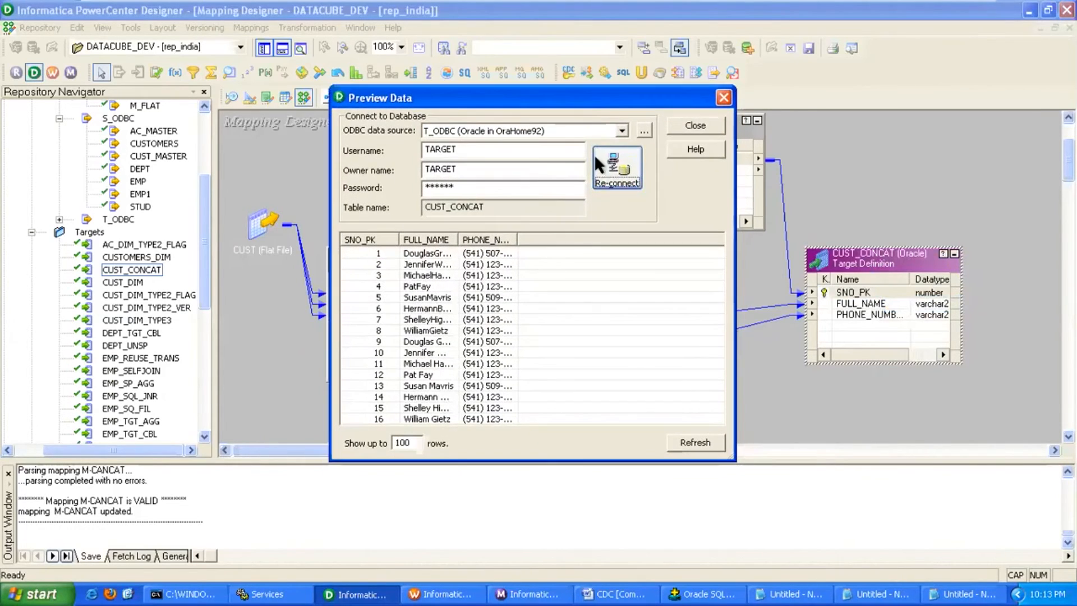
drag(458, 240, 535, 242)
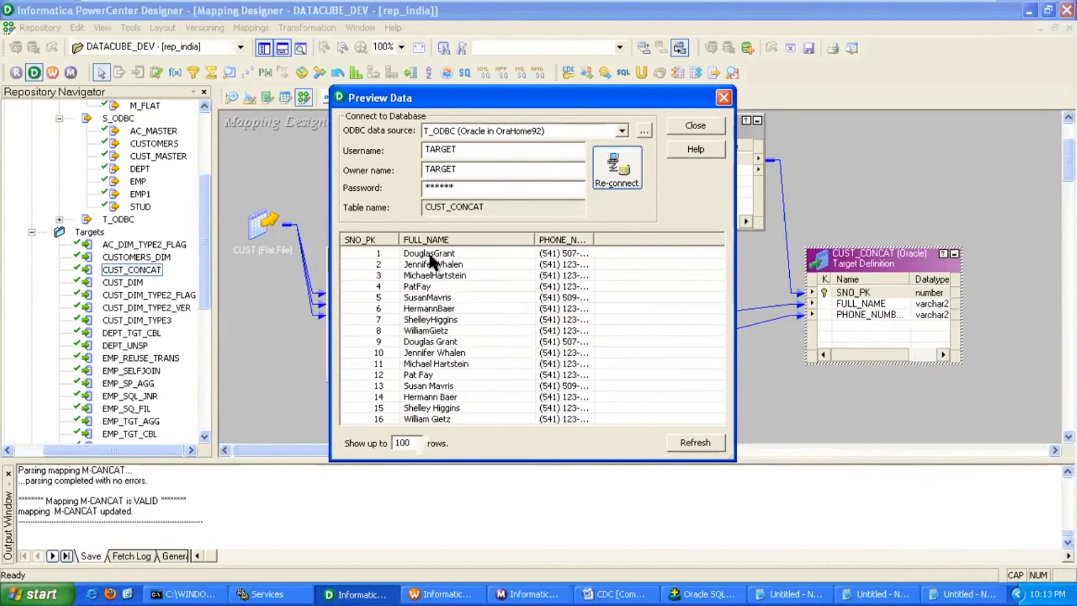
click(442, 255)
click(466, 344)
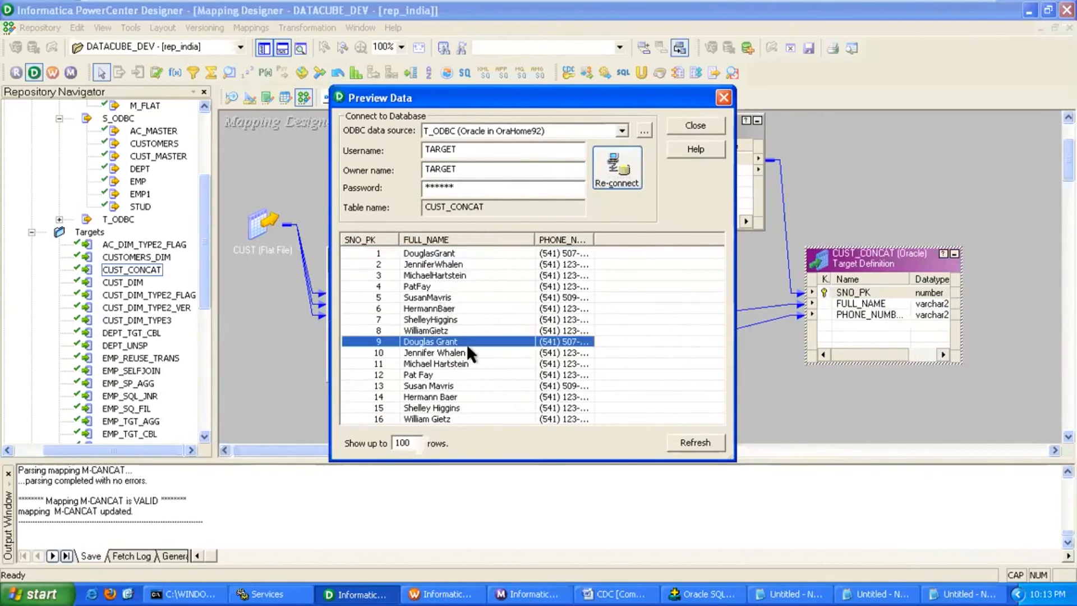
drag(595, 237, 625, 237)
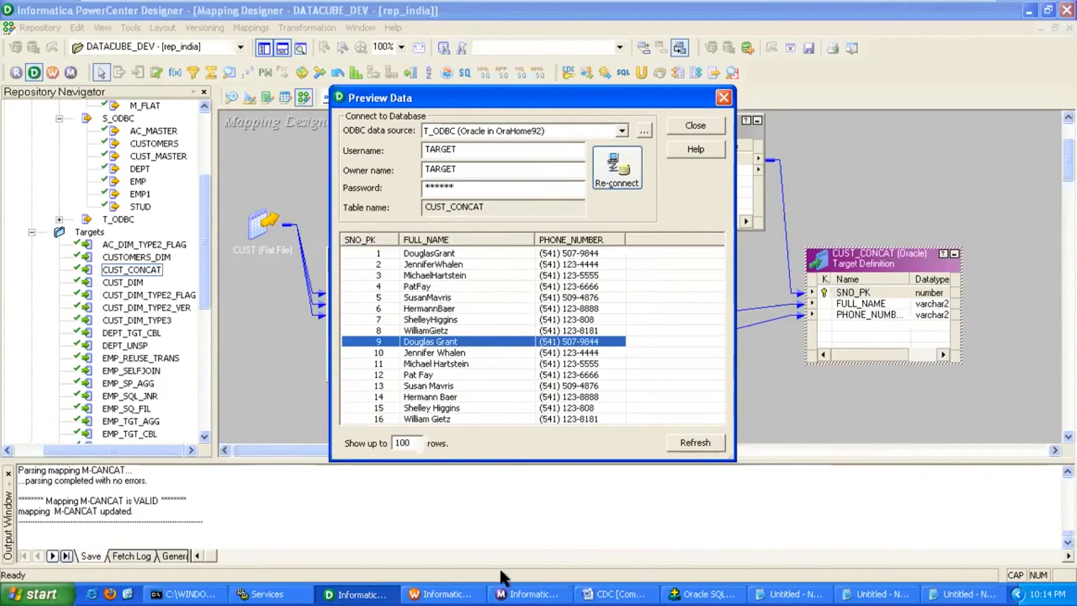
mouse_move(922, 14)
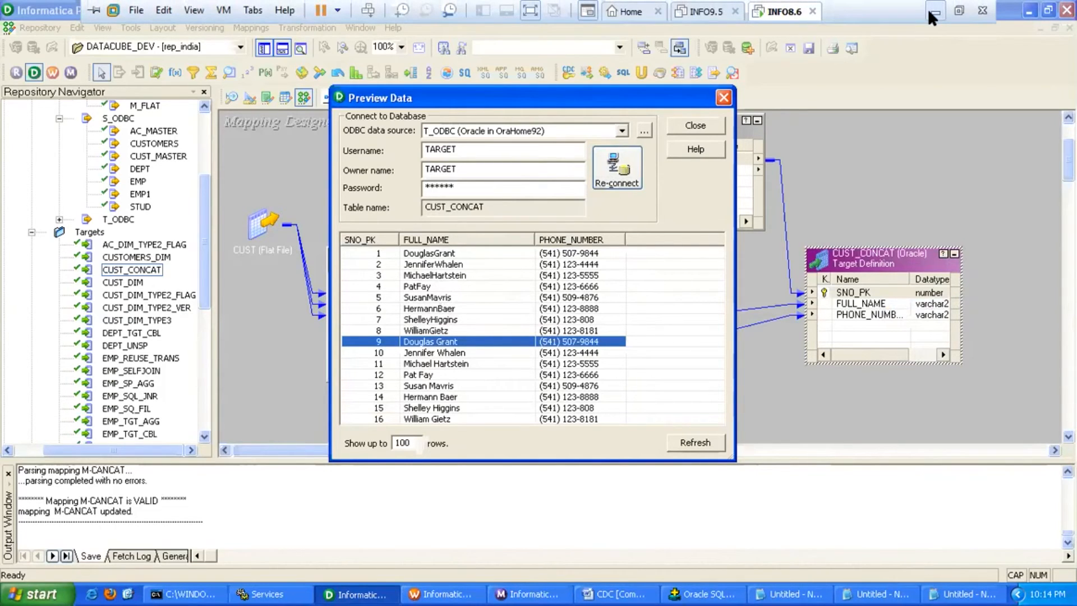
click(930, 11)
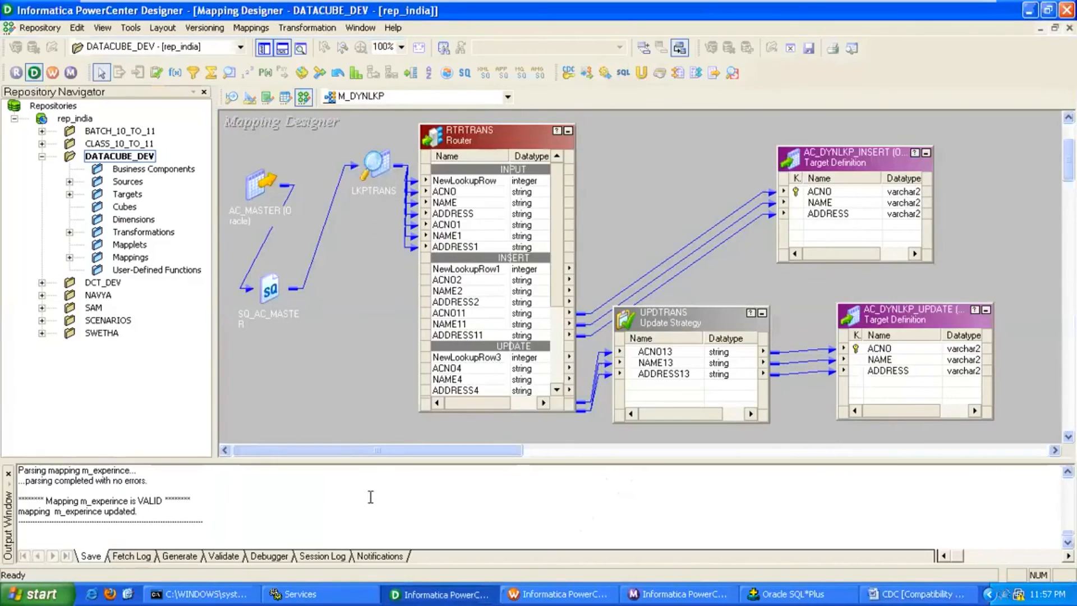
Clear the Target Designer workspace and create a target from the S_ODBC EMP source.
click(248, 97)
right_click(336, 153)
click(376, 177)
double_click(128, 181)
click(156, 207)
double_click(158, 206)
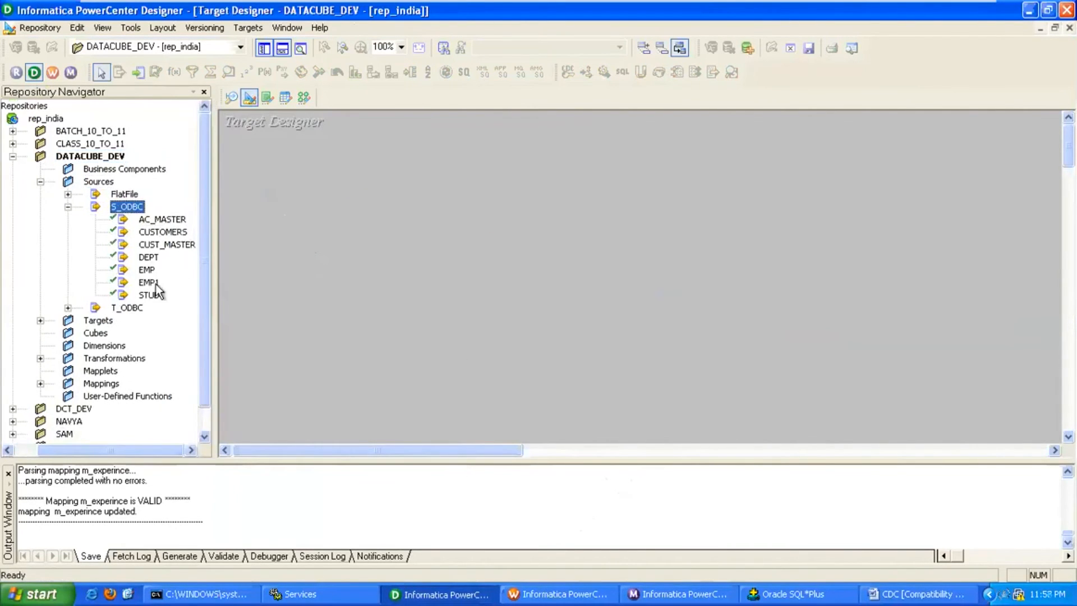
drag(150, 282, 409, 206)
Rename the new target table to EMP_DECODE.
double_click(409, 208)
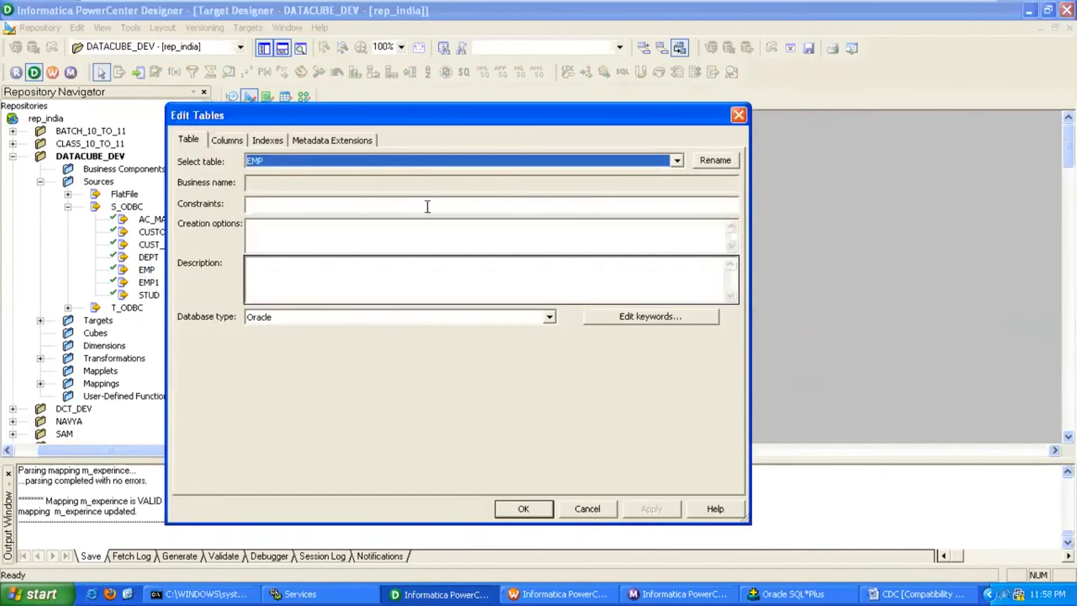
click(713, 159)
click(369, 316)
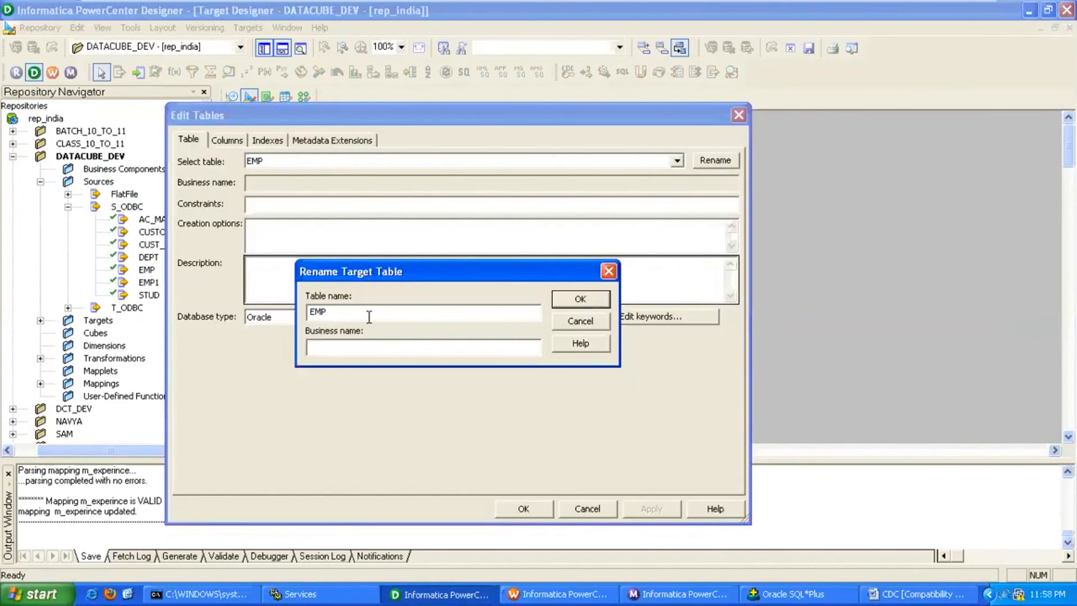
text(_DECO)
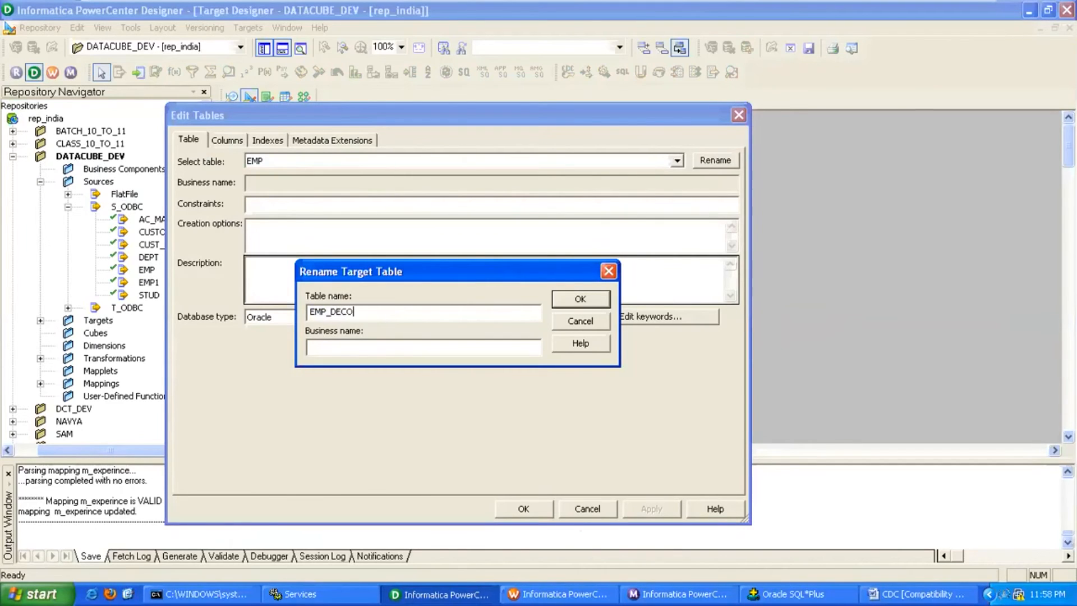
text(DEJO)
key(BackSpace)
key(BackSpace)
click(564, 298)
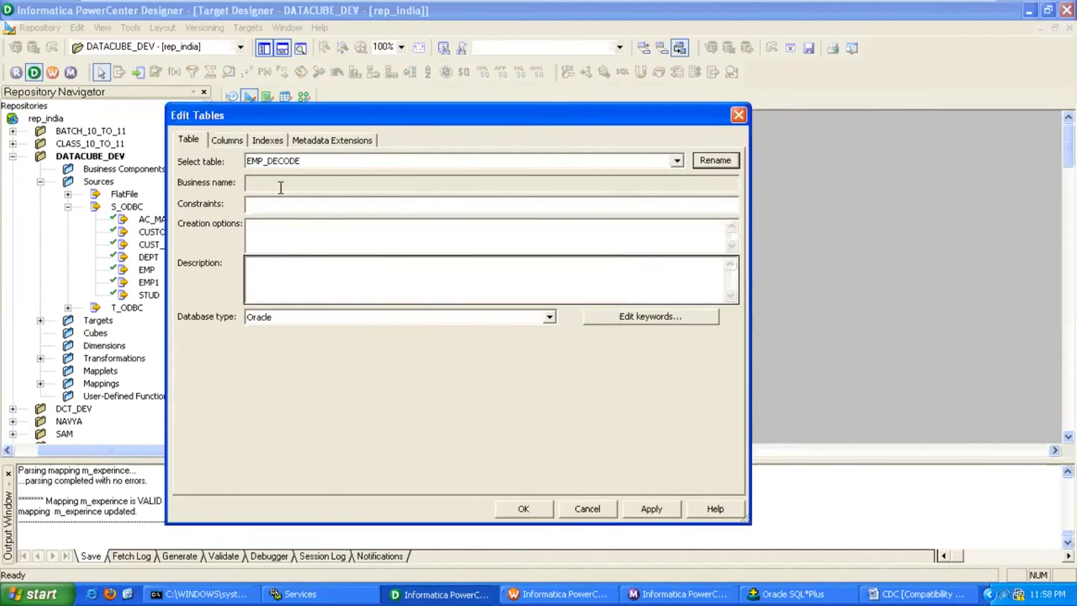
Remove the MGR, HIREDATE and COMM columns and move DEPTNO to the first position.
click(229, 139)
click(192, 295)
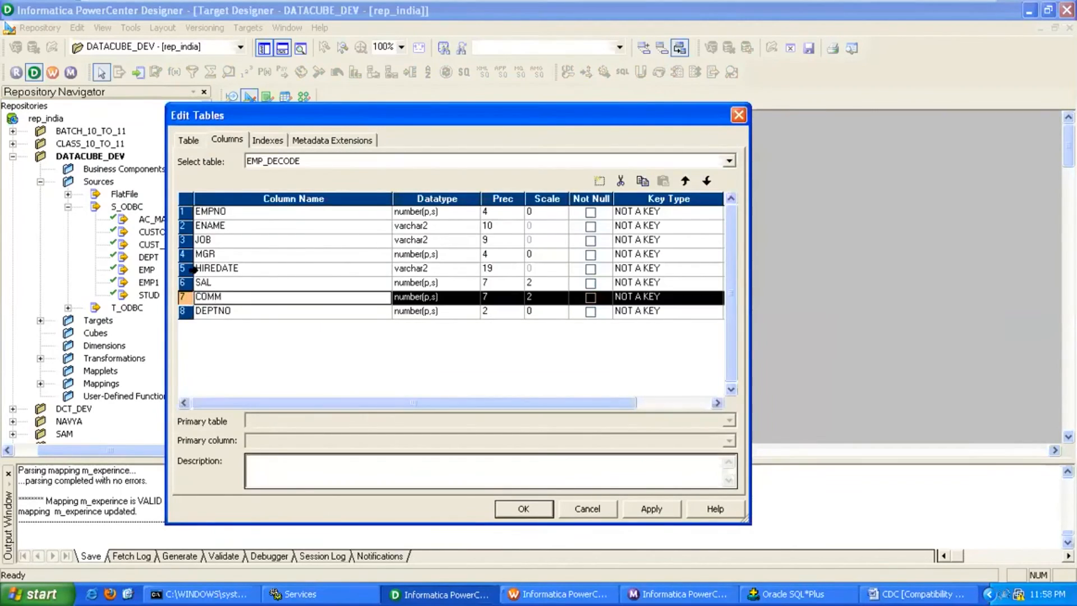
ctrl+click(193, 269)
ctrl+click(193, 254)
click(620, 180)
click(685, 181)
click(685, 181)
click(685, 180)
click(685, 180)
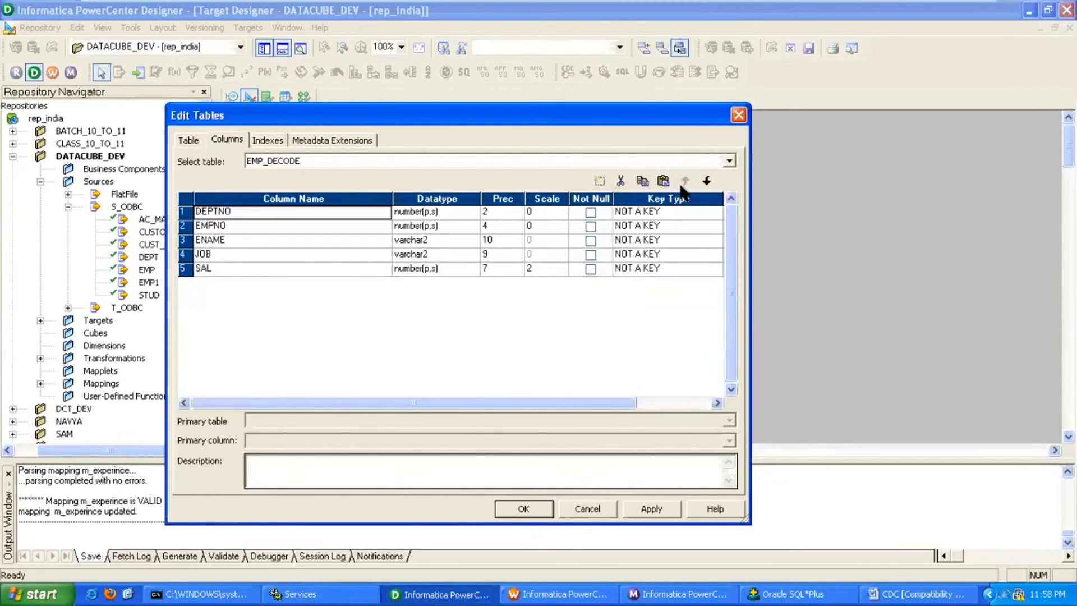
Add a DECODEJOB column copied from JOB with precision 15, and apply the changes.
click(330, 268)
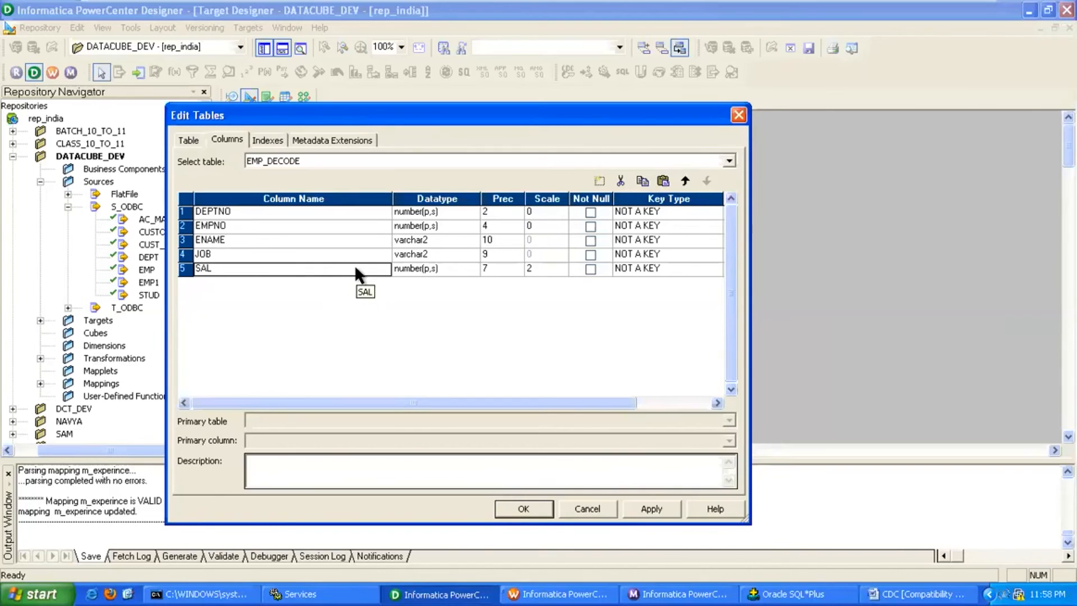
click(345, 254)
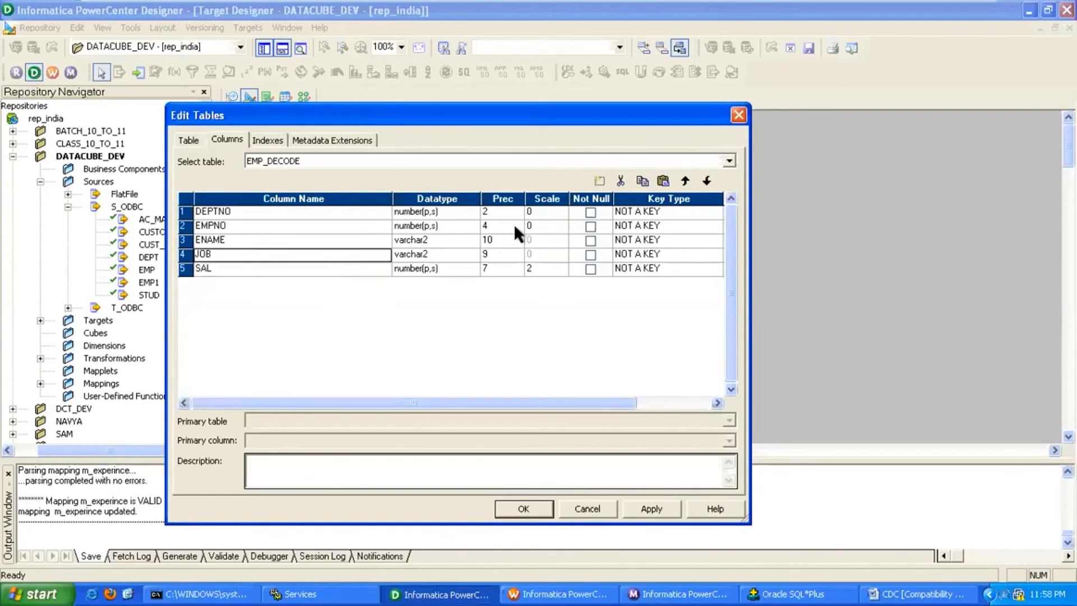
click(663, 181)
text(DECO)
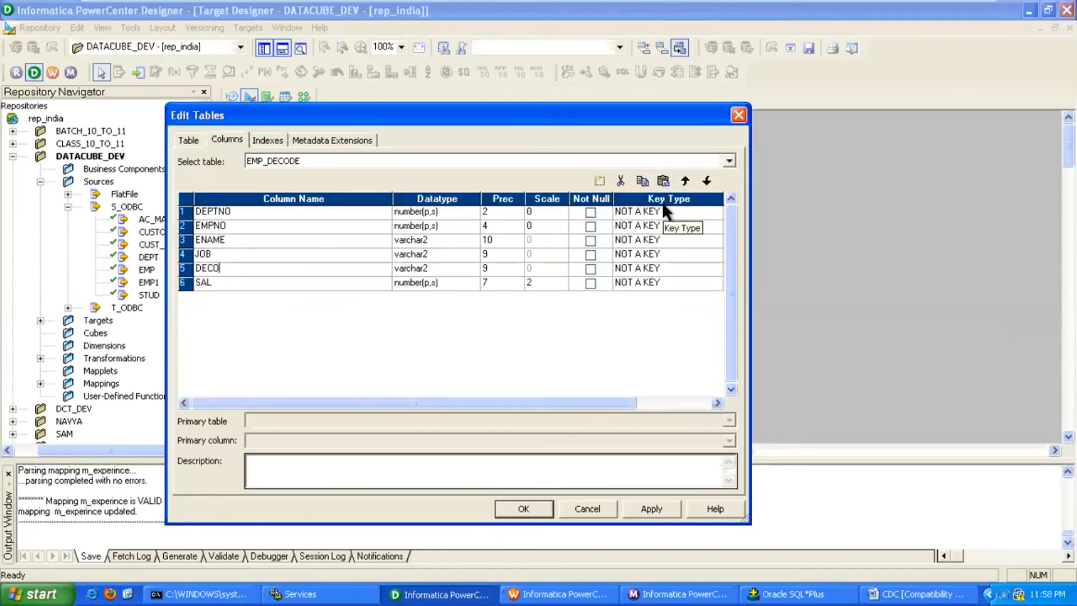
text(DEJOB)
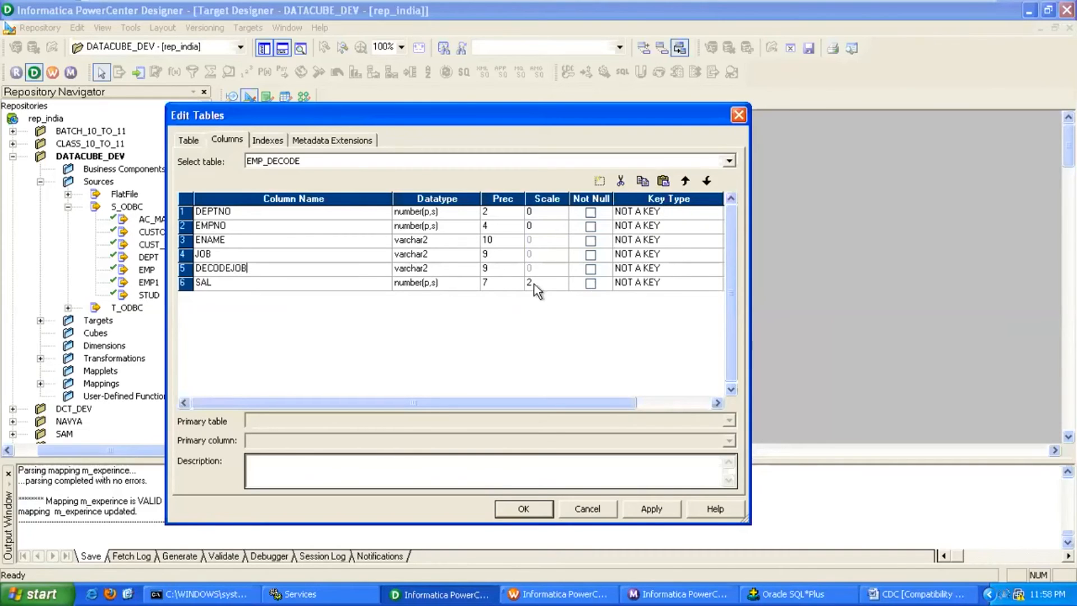
click(511, 272)
text(15)
click(651, 508)
click(550, 510)
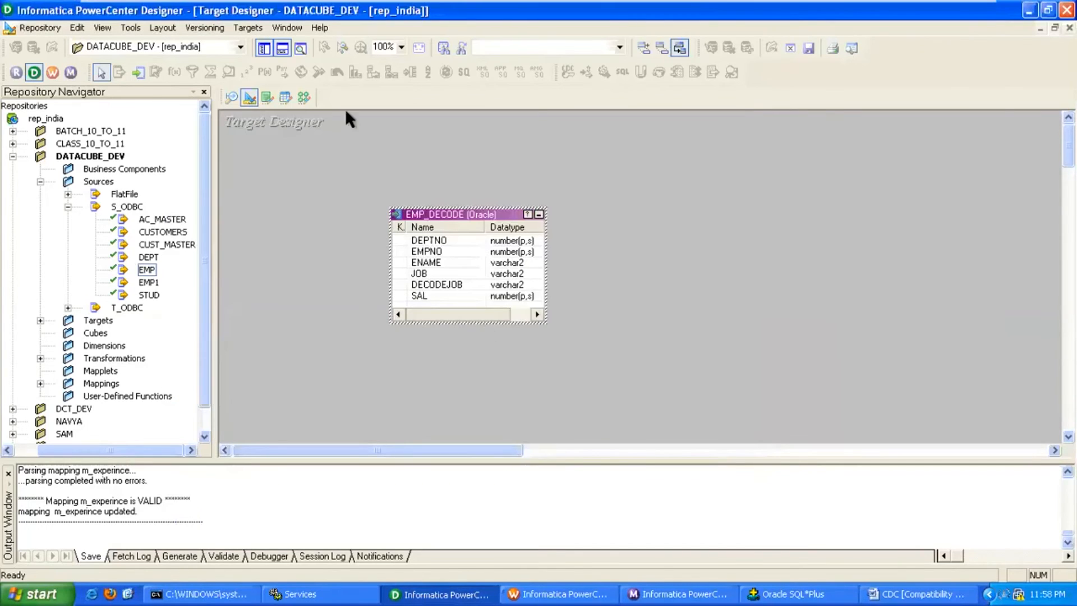
Generate and execute the EMP_DECODE CREATE TABLE SQL through T_ODBC with the target database login.
click(248, 27)
click(358, 311)
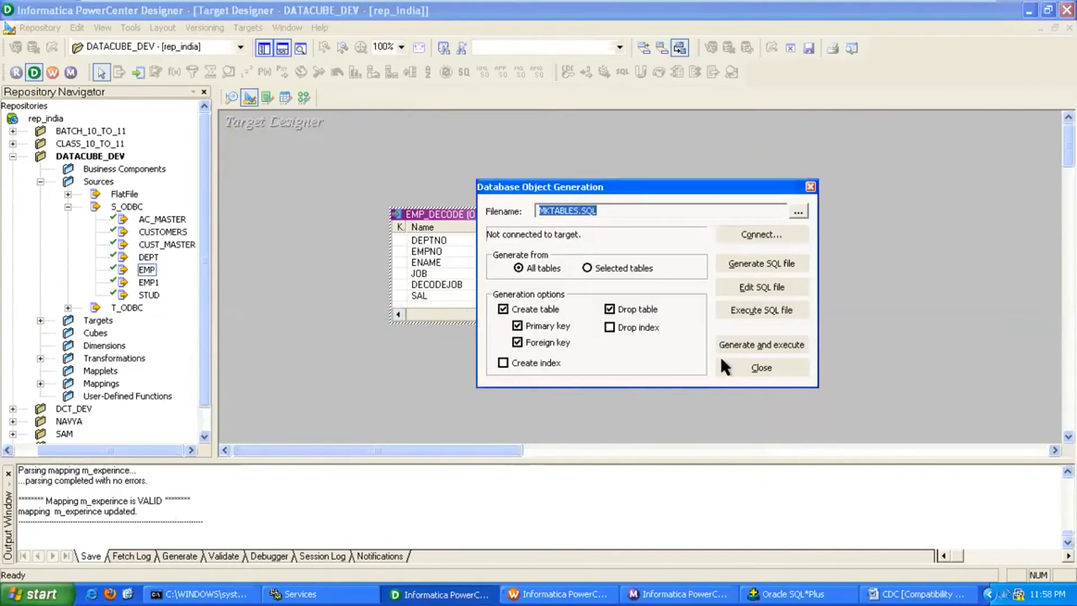
click(753, 343)
key(t)
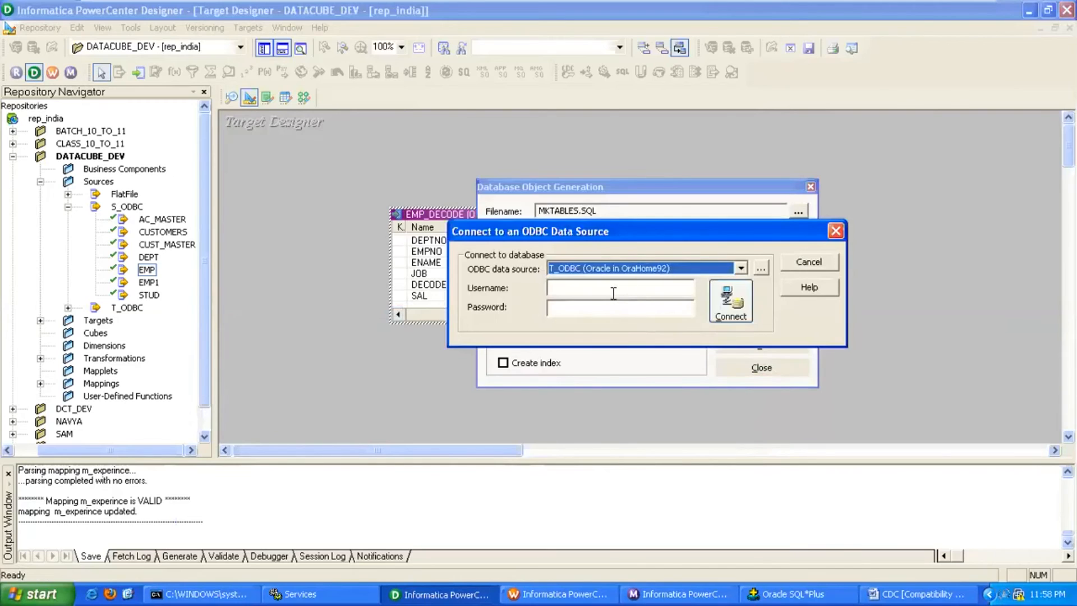
click(613, 293)
text(target)
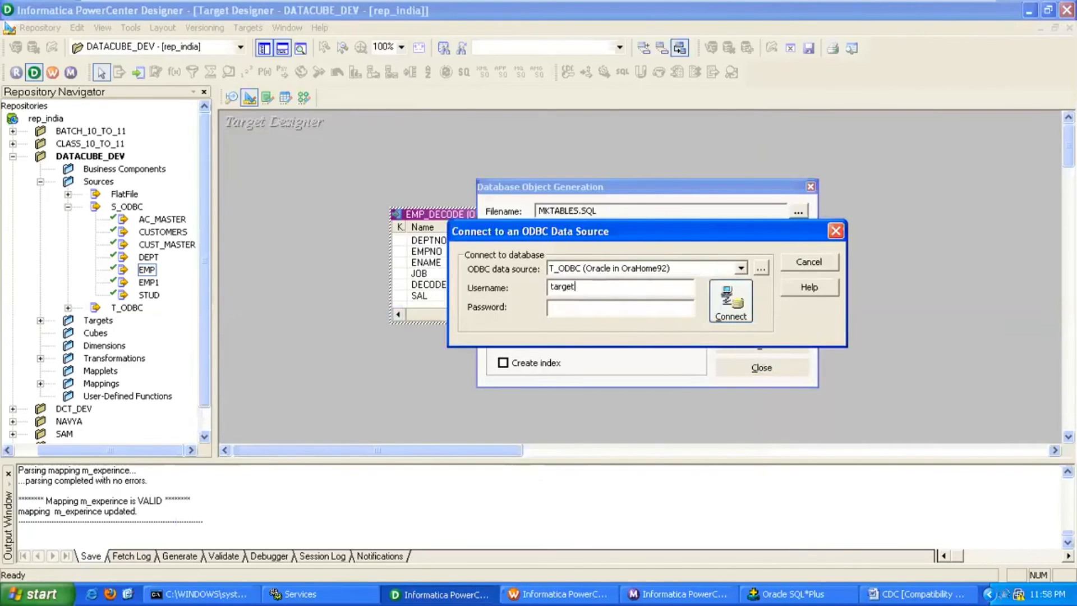
key(shift+Home)
key(Tab)
text(target)
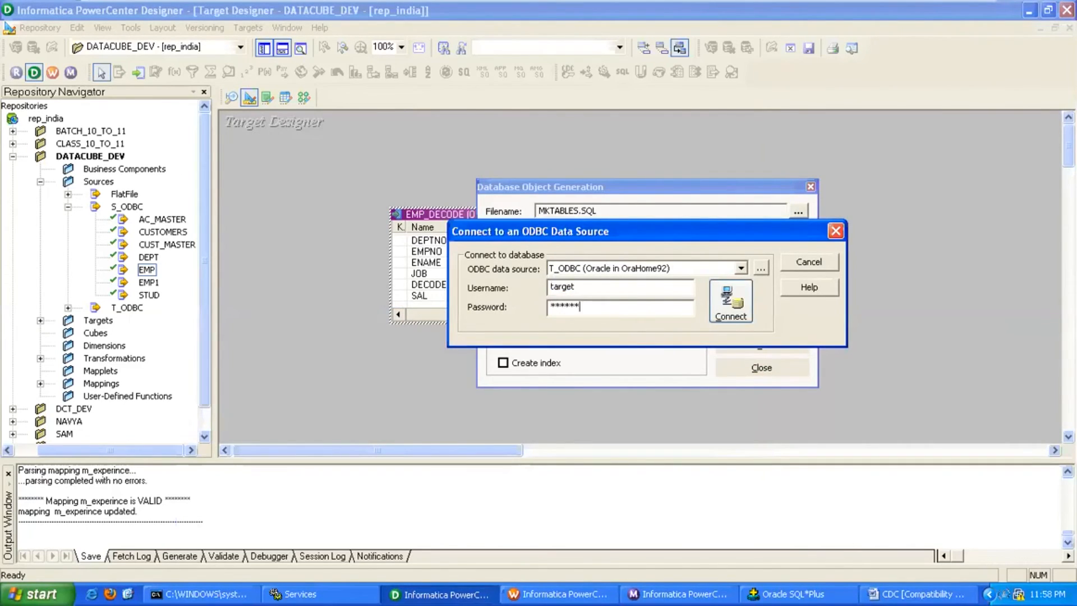
key(Return)
key(Return)
Close the SQL generation window and return to the Mapping Designer.
click(761, 367)
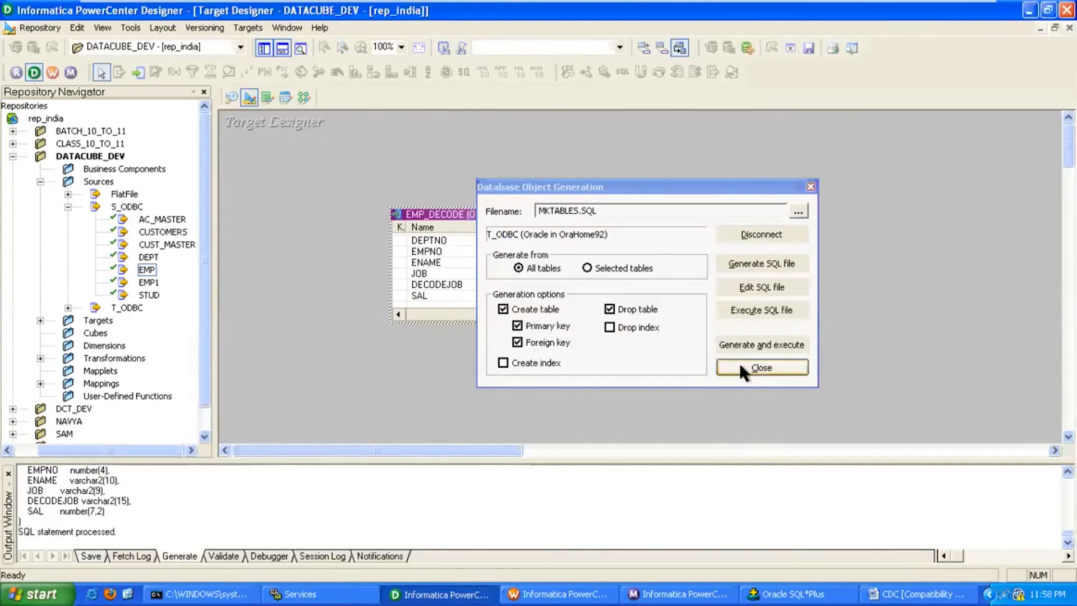
click(303, 98)
click(250, 27)
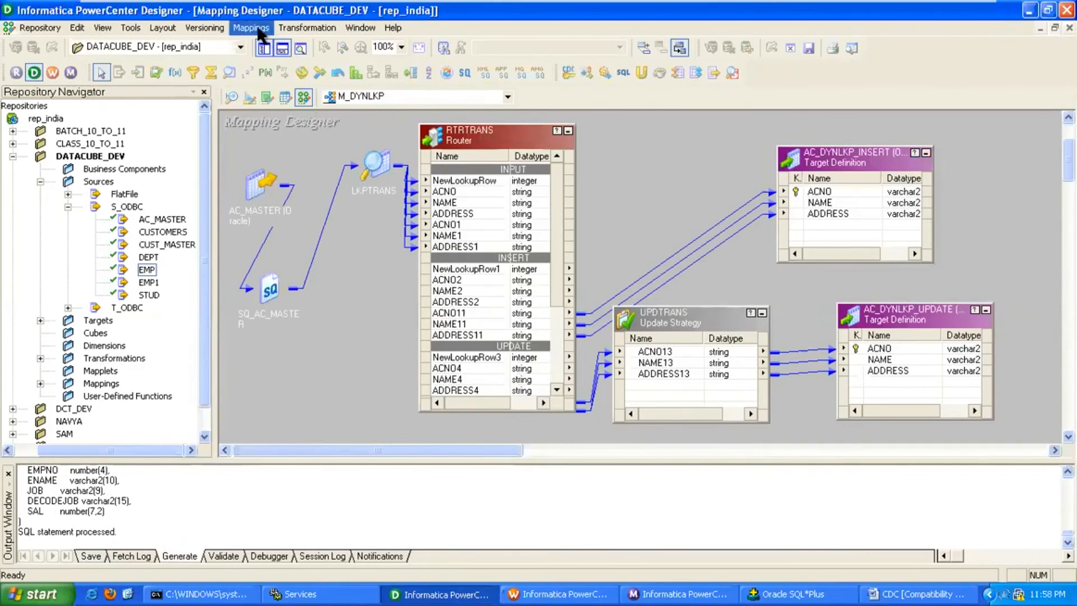
Create a new mapping named m_decode.
click(269, 45)
text(m_decode)
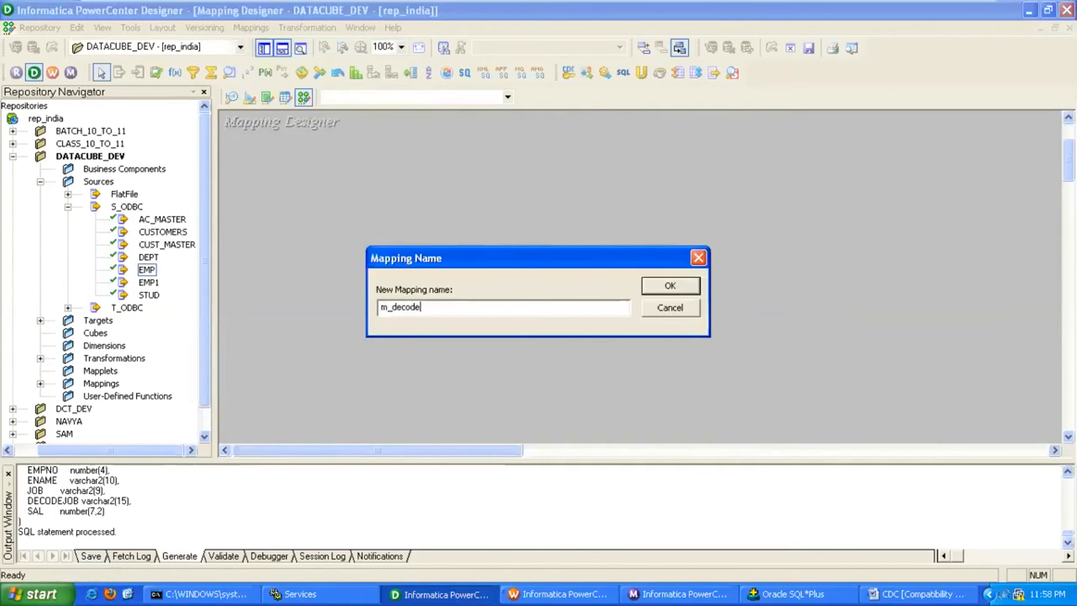
key(Return)
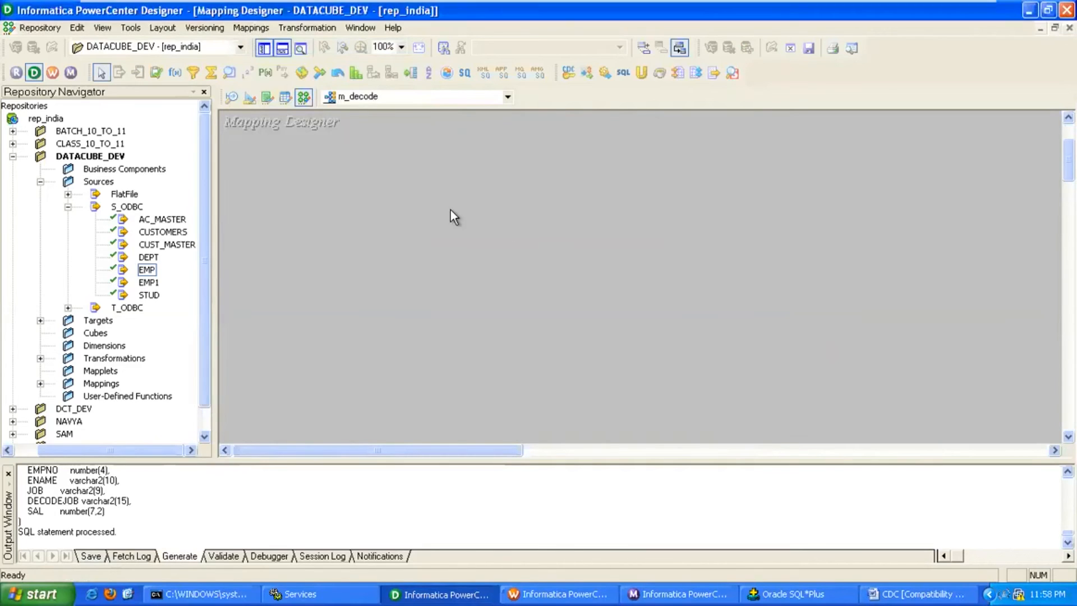
Add the EMP source and EMP_DECODE target to the mapping and arrange them.
drag(159, 268, 264, 253)
click(39, 319)
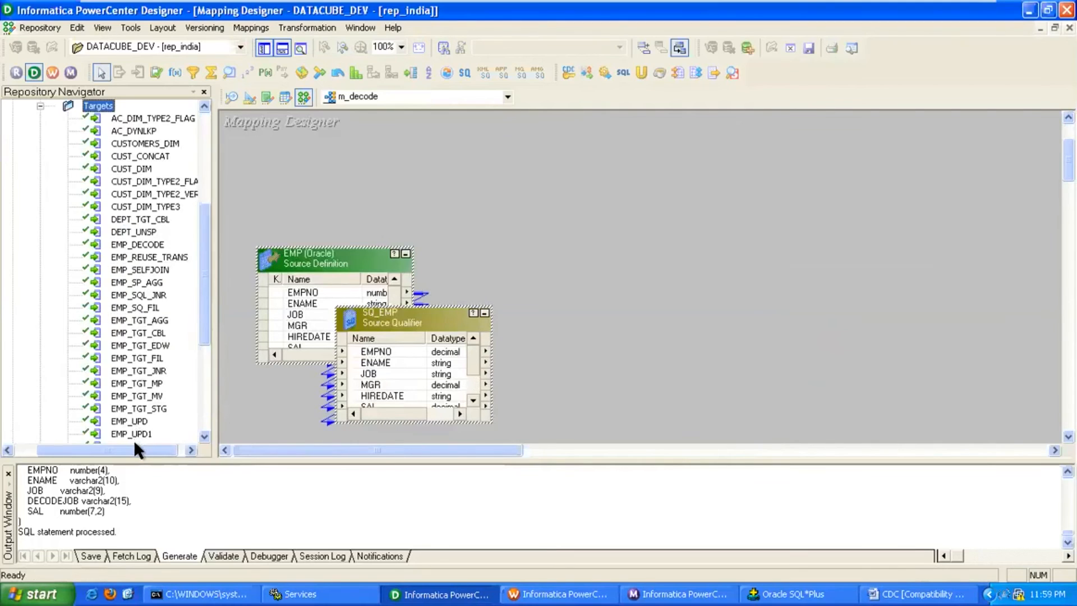
drag(133, 443, 159, 443)
drag(147, 244, 727, 264)
click(406, 254)
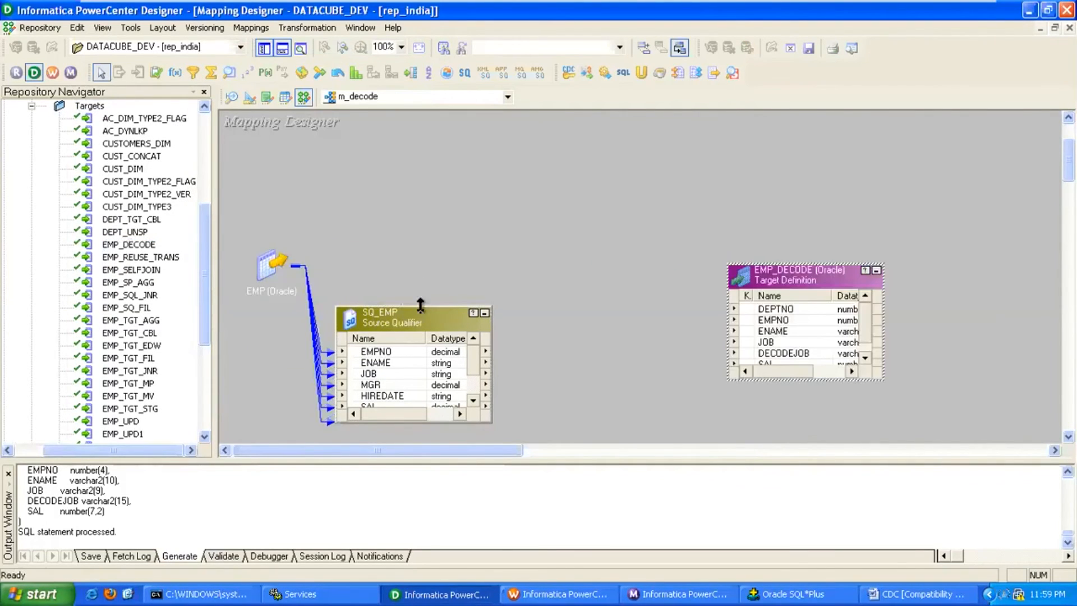
drag(424, 306, 430, 253)
drag(773, 271, 742, 260)
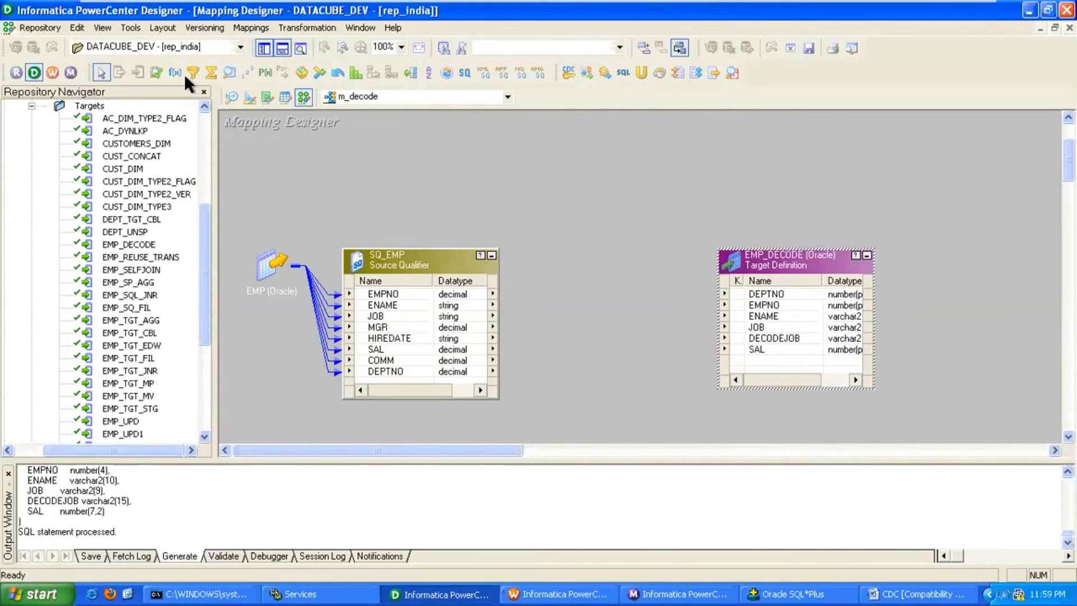
Place an Expression transformation, EXPTRANS, between SQ_EMP and EMP_DECODE.
click(540, 247)
click(175, 72)
click(538, 258)
drag(572, 264, 589, 244)
Link the EMPNO, ENAME, JOB, SAL and DEPTNO ports from SQ_EMP into EXPTRANS.
click(402, 371)
ctrl+click(384, 349)
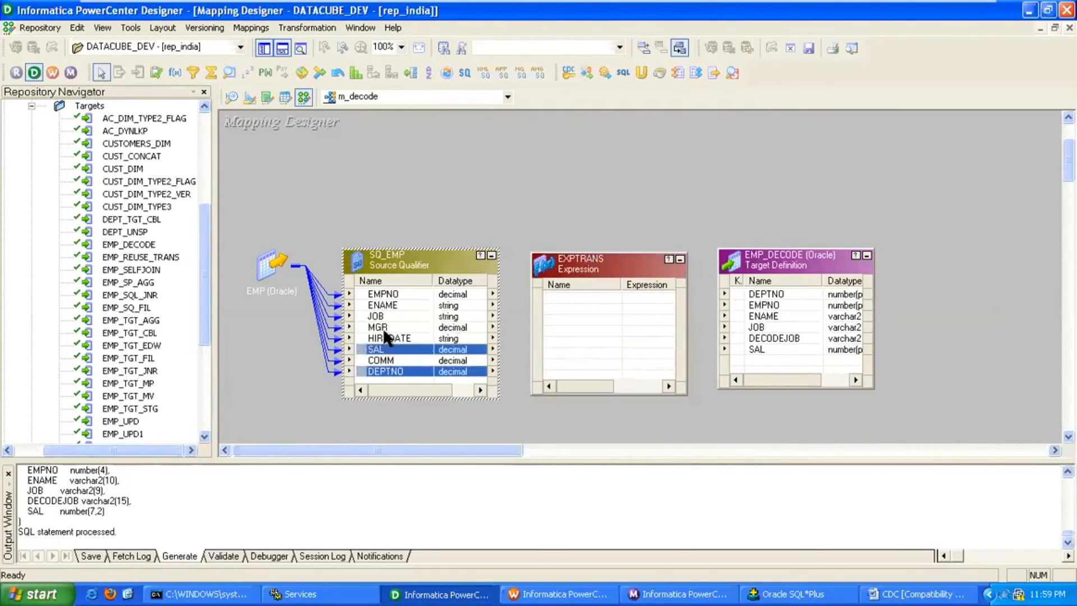
ctrl+click(382, 316)
ctrl+click(371, 304)
ctrl+click(362, 291)
drag(362, 291, 578, 325)
click(492, 255)
Add an output-only o_DECODEJOB port of precision 15 after JOB in EXPTRANS.
double_click(583, 265)
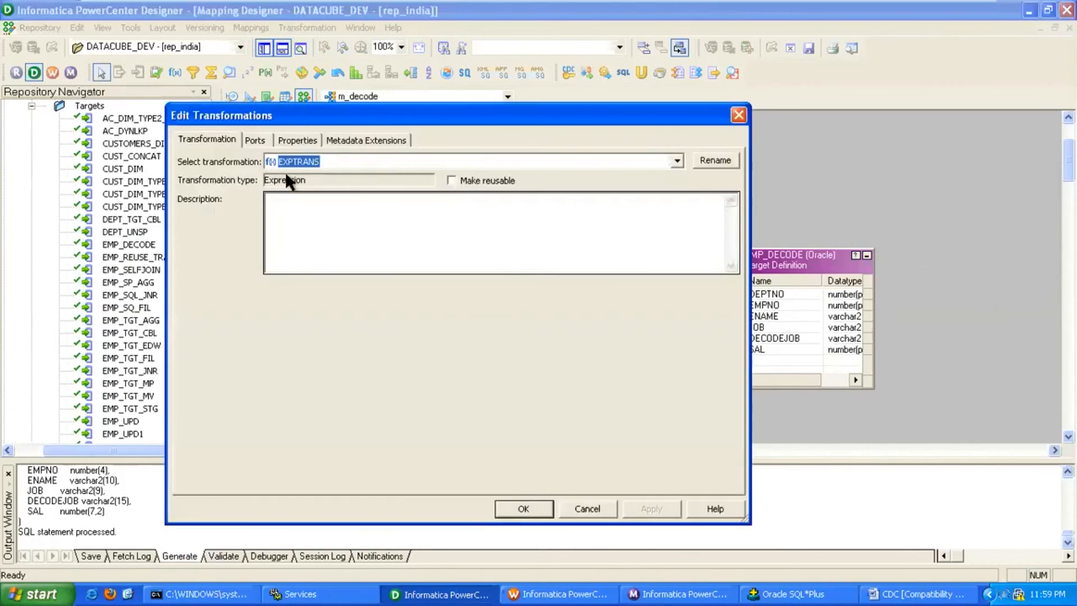
click(255, 141)
click(294, 246)
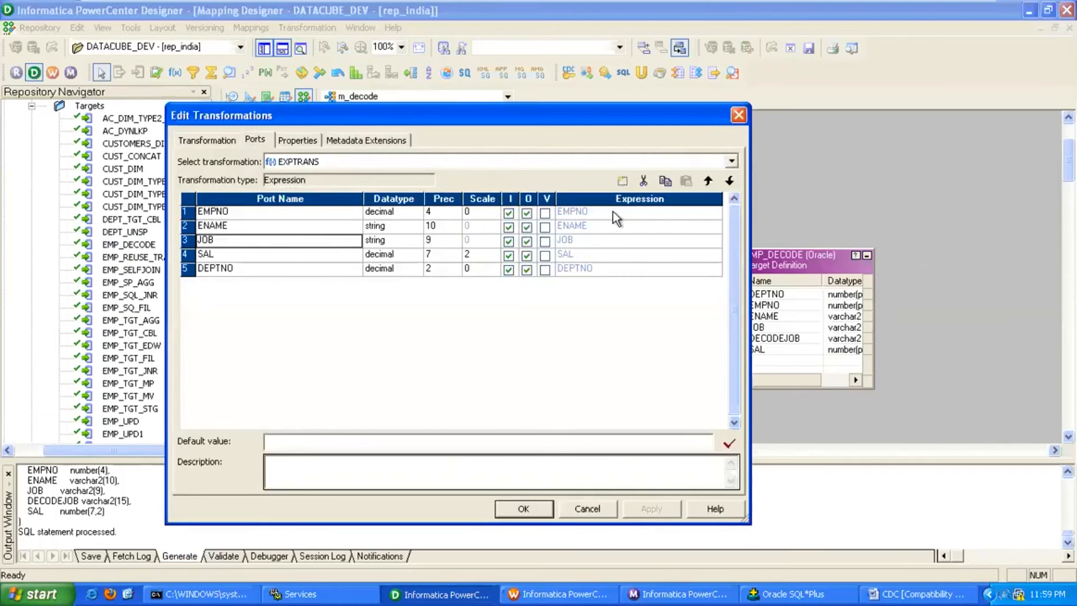
click(622, 181)
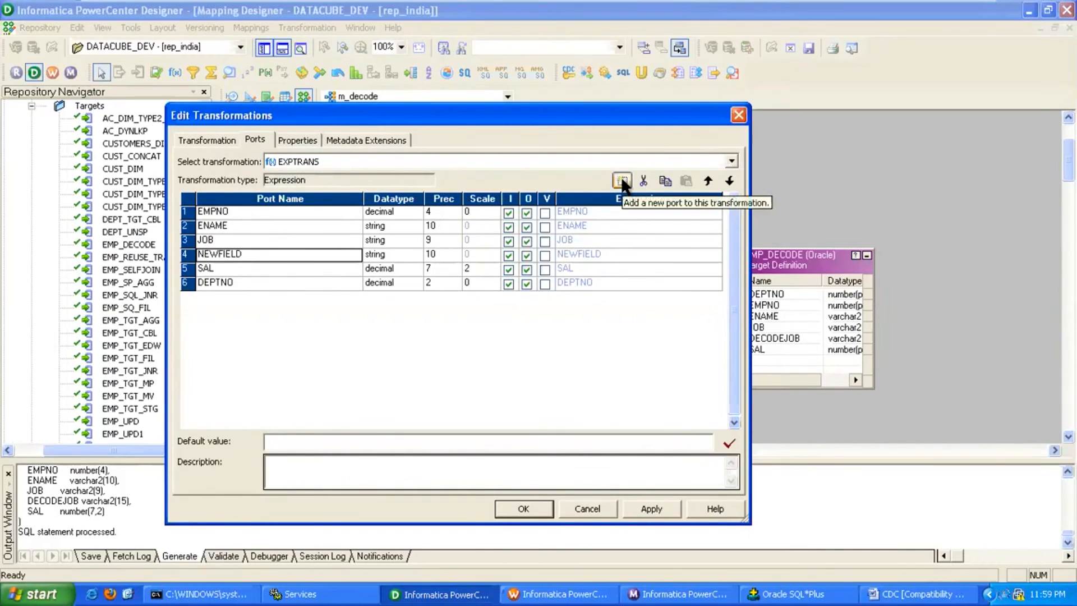
text(d)
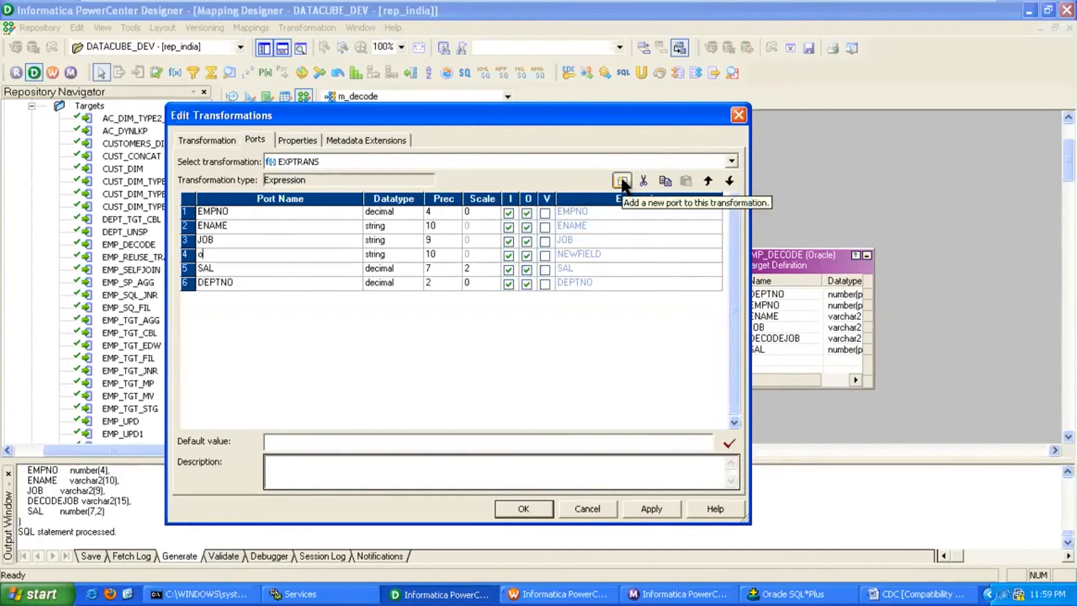
key(BackSpace)
text(O)
key(BackSpace)
text(o_DEC)
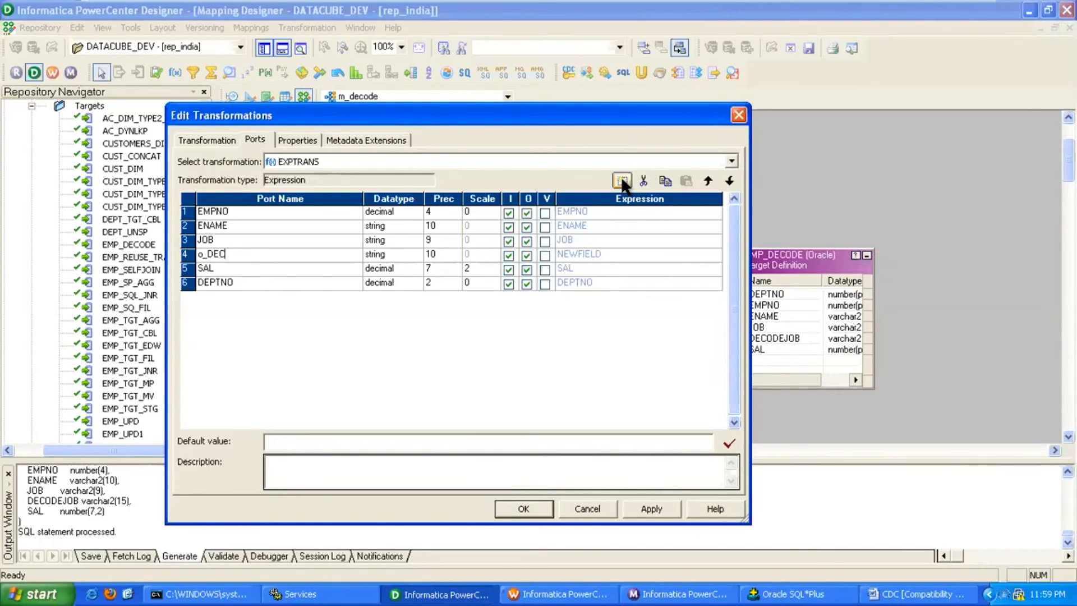
text(ODEJOB)
click(452, 254)
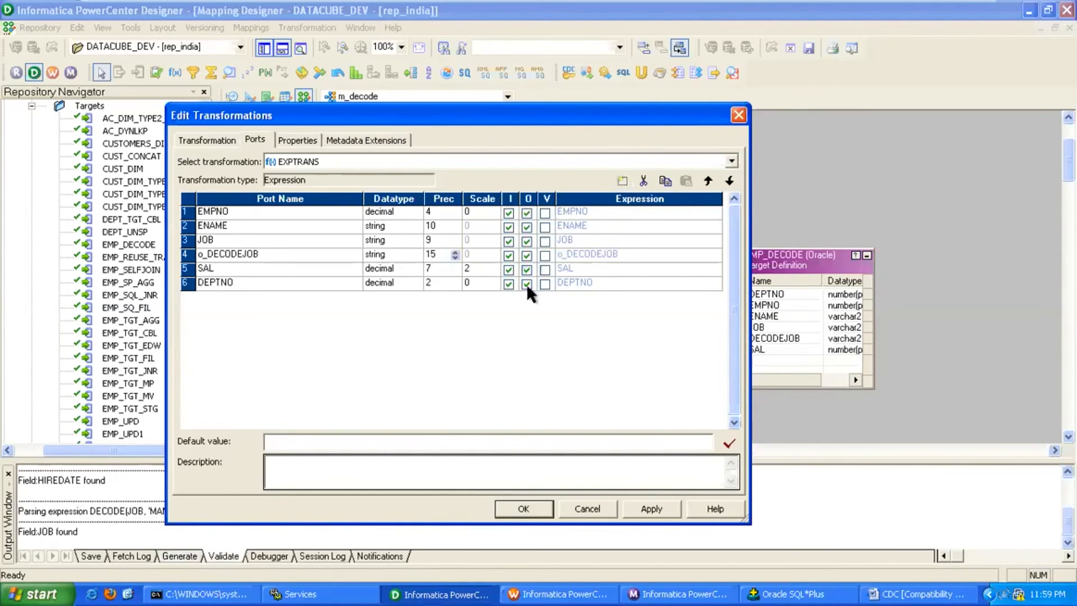
click(509, 254)
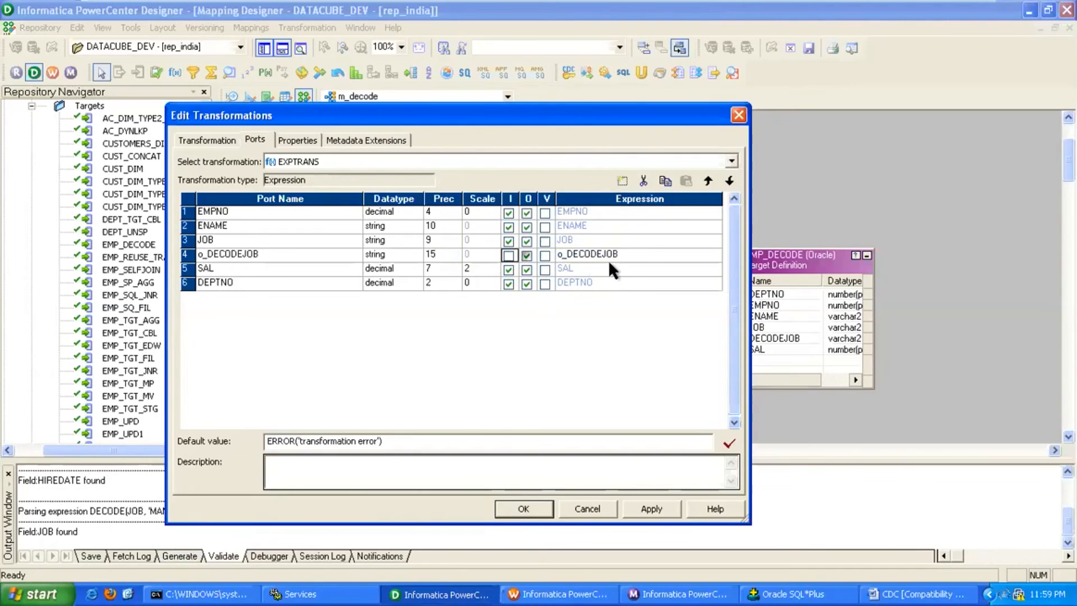
Open the o_DECODEJOB Expression Editor, expand All Functions, and launch Notepad for drafting.
click(652, 260)
click(718, 253)
drag(657, 326, 363, 280)
click(361, 278)
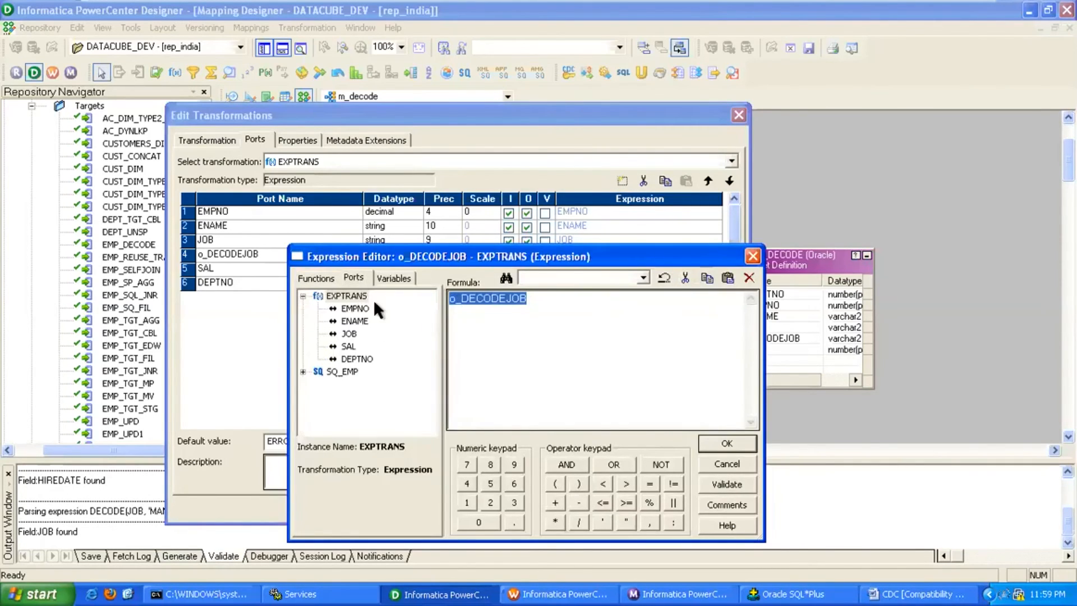
click(322, 279)
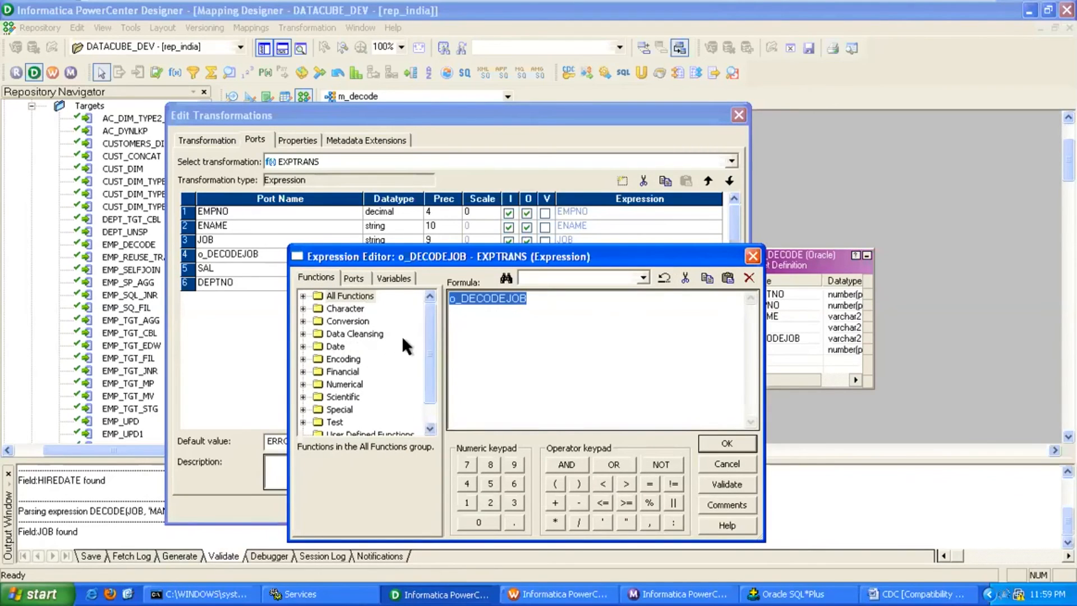
click(303, 296)
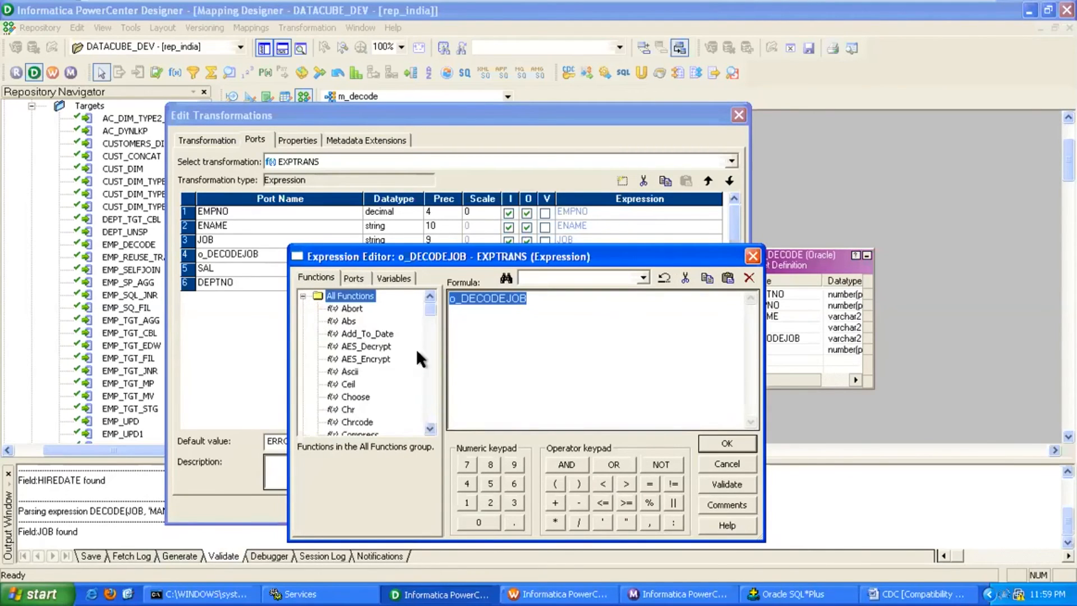
scroll(428, 422, down, 10)
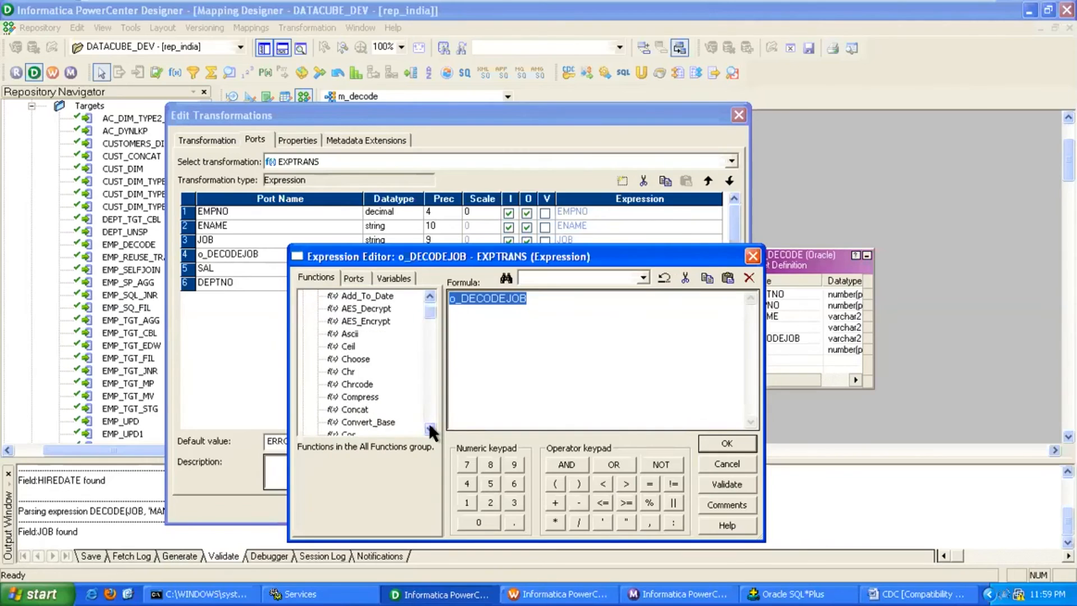
click(35, 593)
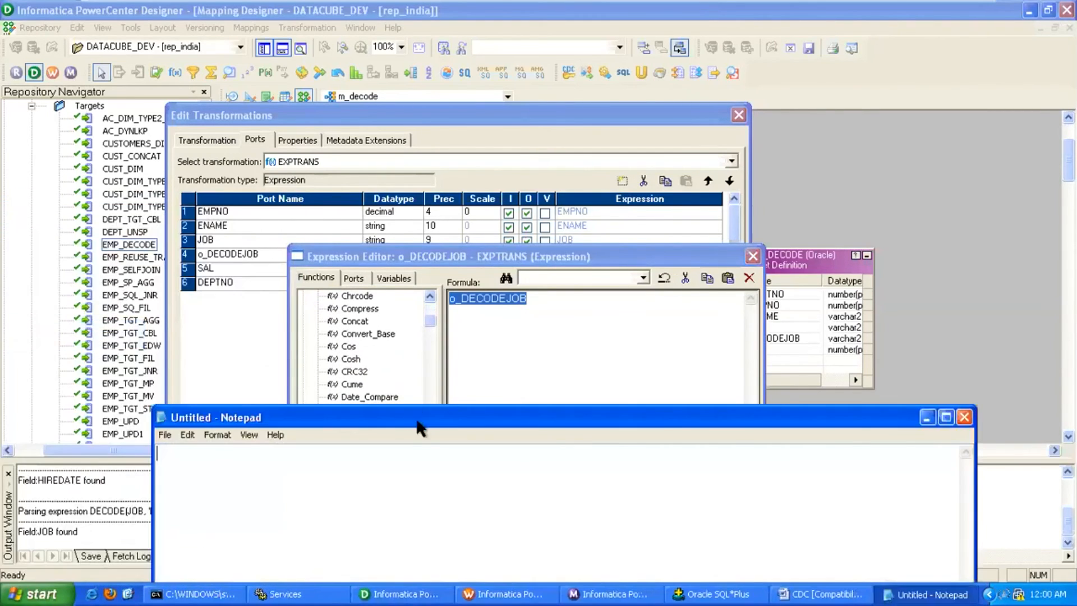
Type DECODE(JOB,'MANAGER','BOSS','CLERK','WORKER','UNDEFINED') in Notepad, fixing typos.
drag(430, 420, 412, 284)
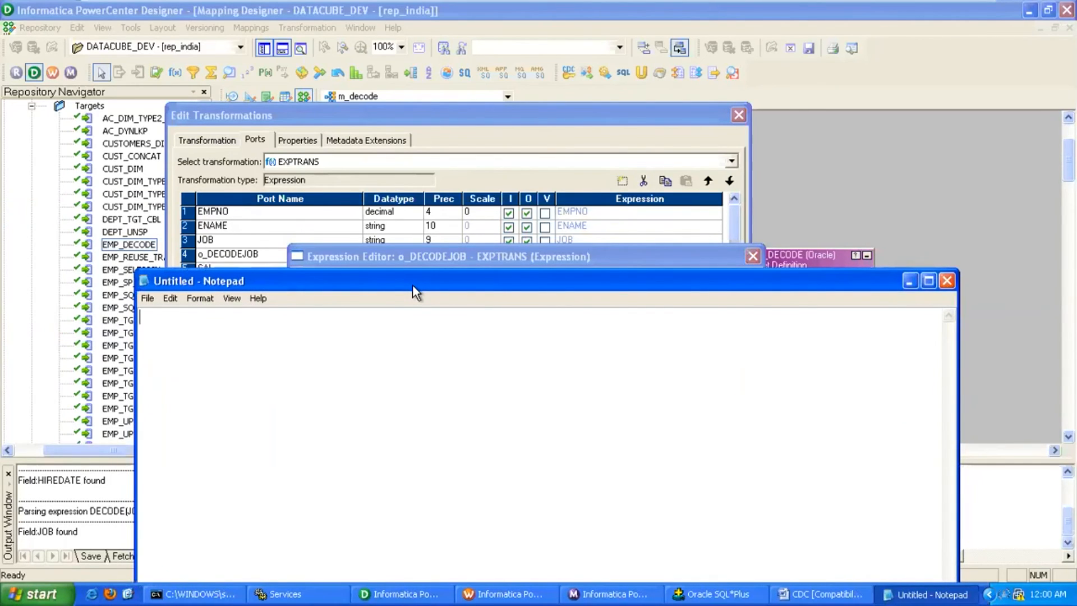
text(DECODE(JOB)
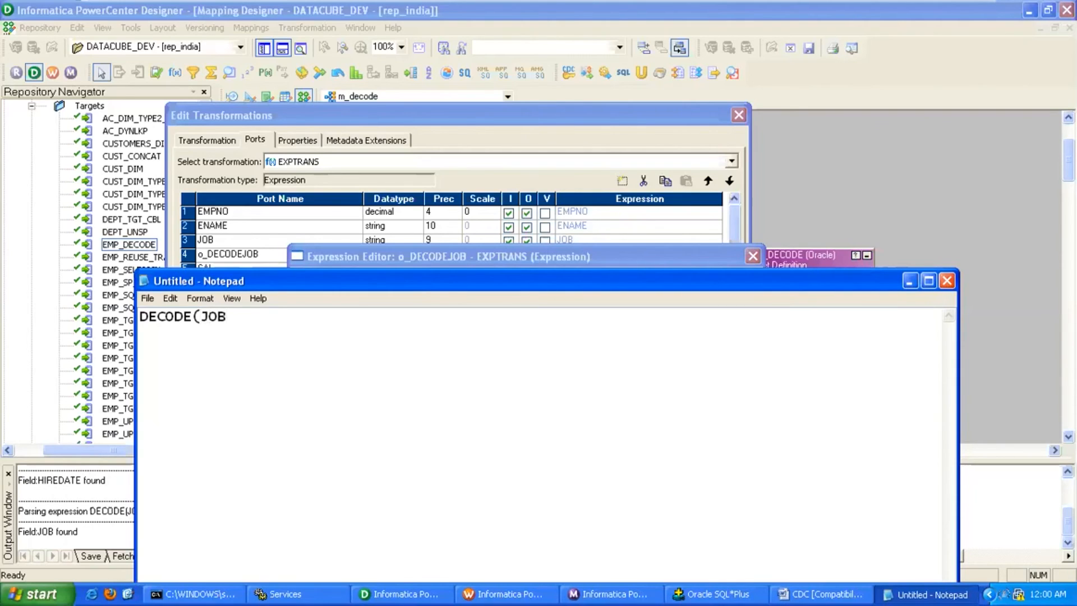
text(,'MANAGER)
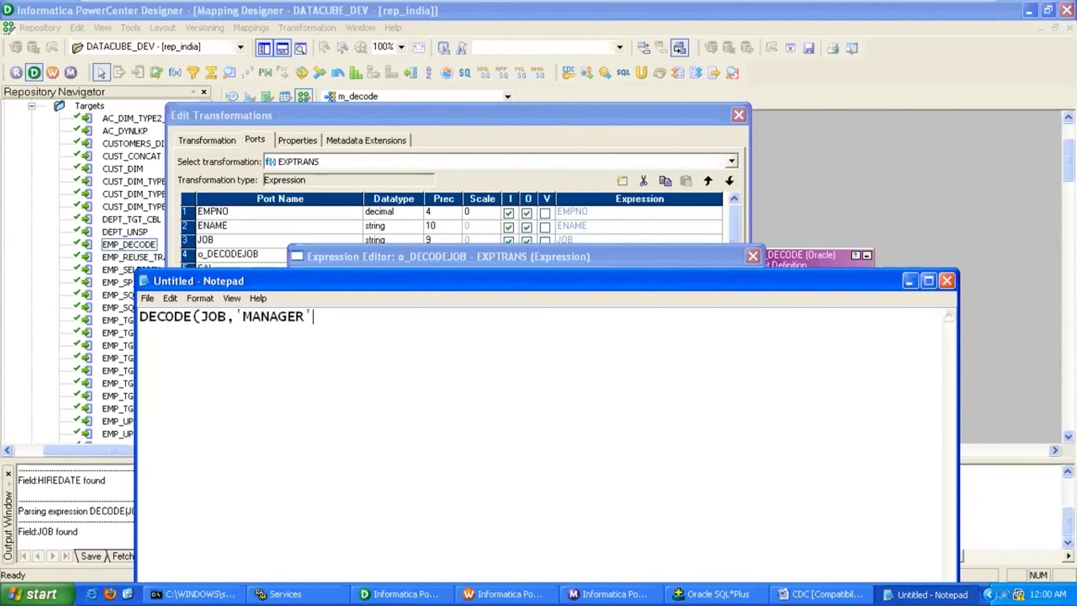
text(','BOSS','CLERK)
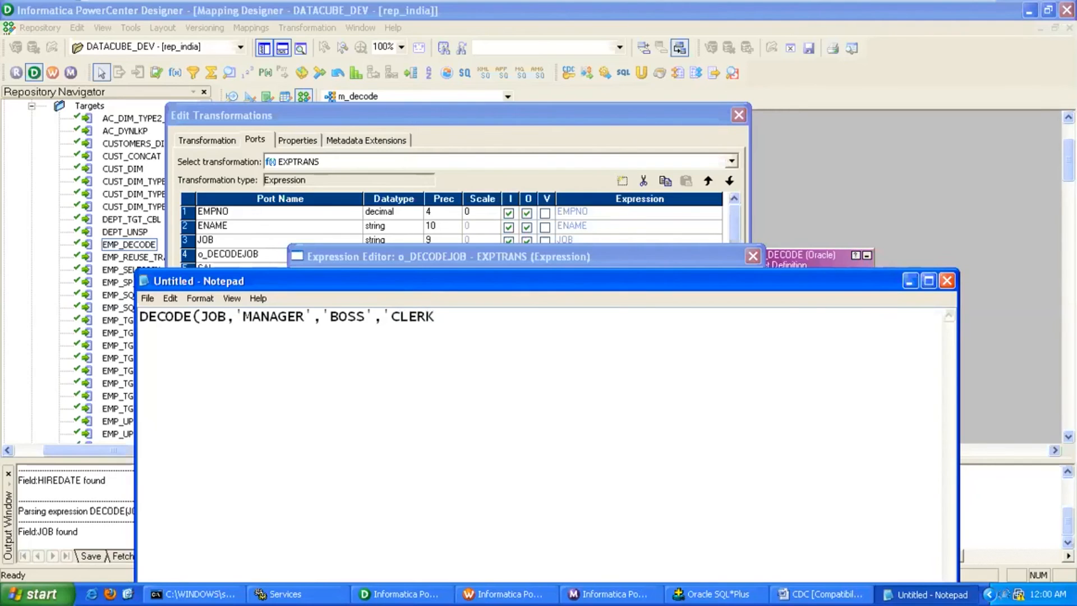
text(','WORKER)
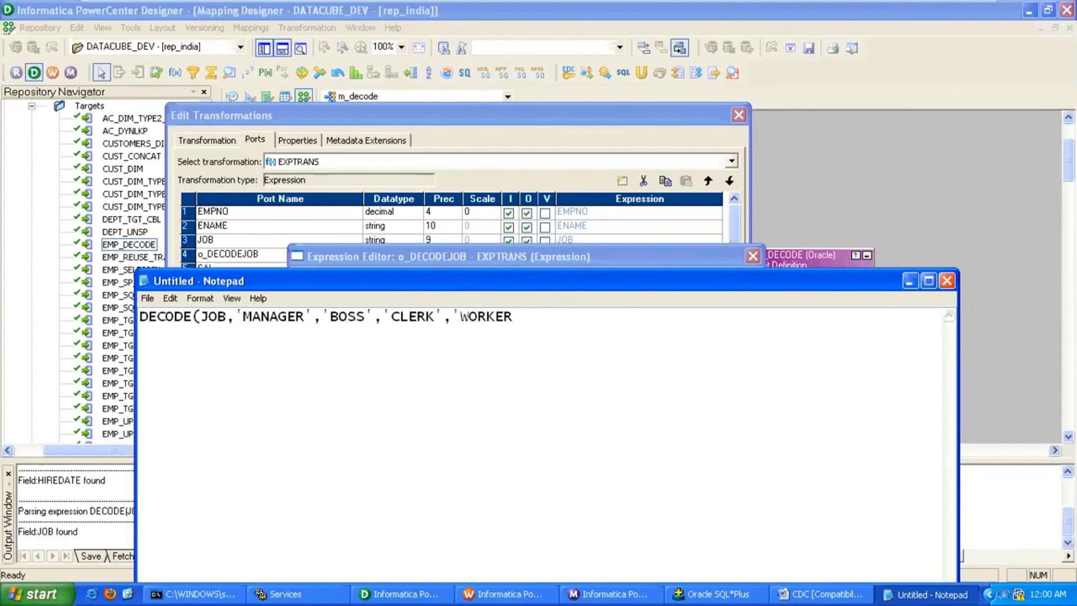
key(BackSpace)
key(BackSpace)
key(BackSpace)
text(KER','UNDEFIND)
key(BackSpace)
text(ED'))
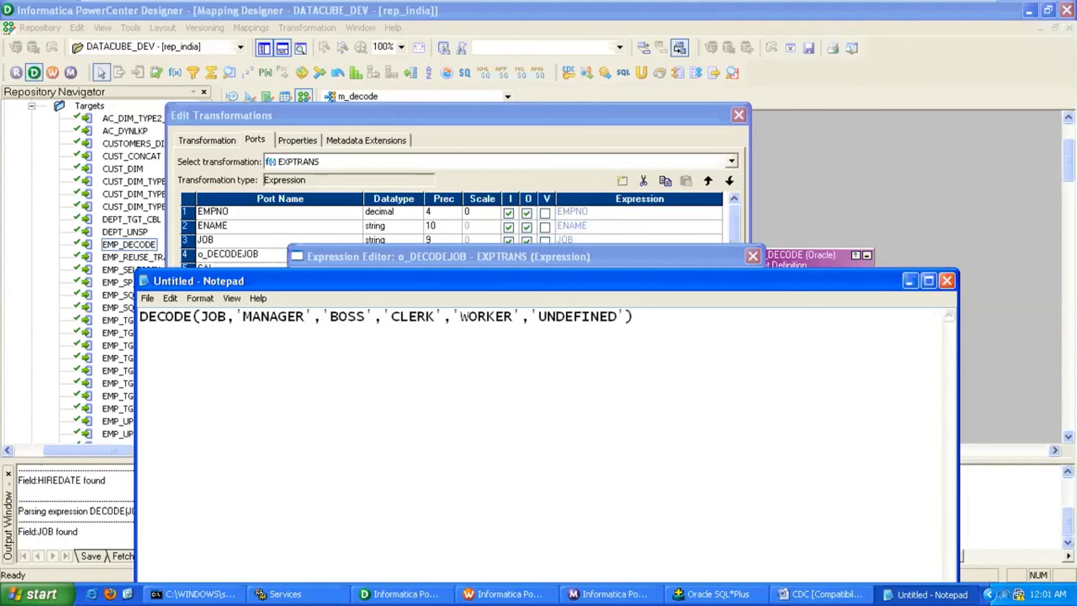
Add OR on a new line and begin an IIF(J alternative below it.
key(Return)
key(Return)
text(OR)
key(Return)
key(Return)
text(IIF(J)
Complete the IIF(JOB='MANAGER,'BOSS','WORKER') alternative and select the DECODE line.
text(OB=)
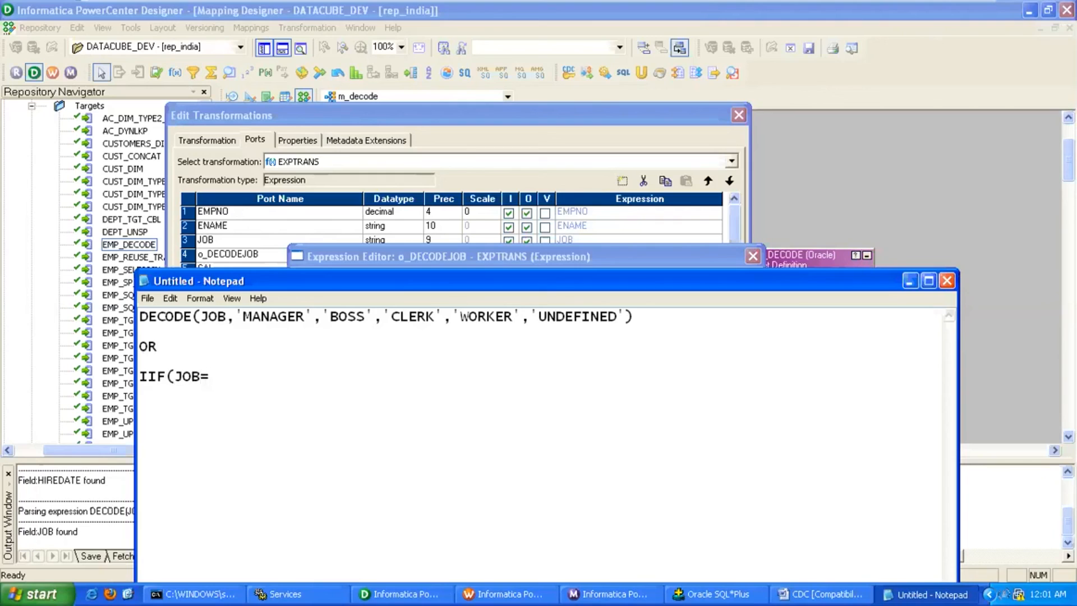
text('MANAGER,'BOSS)
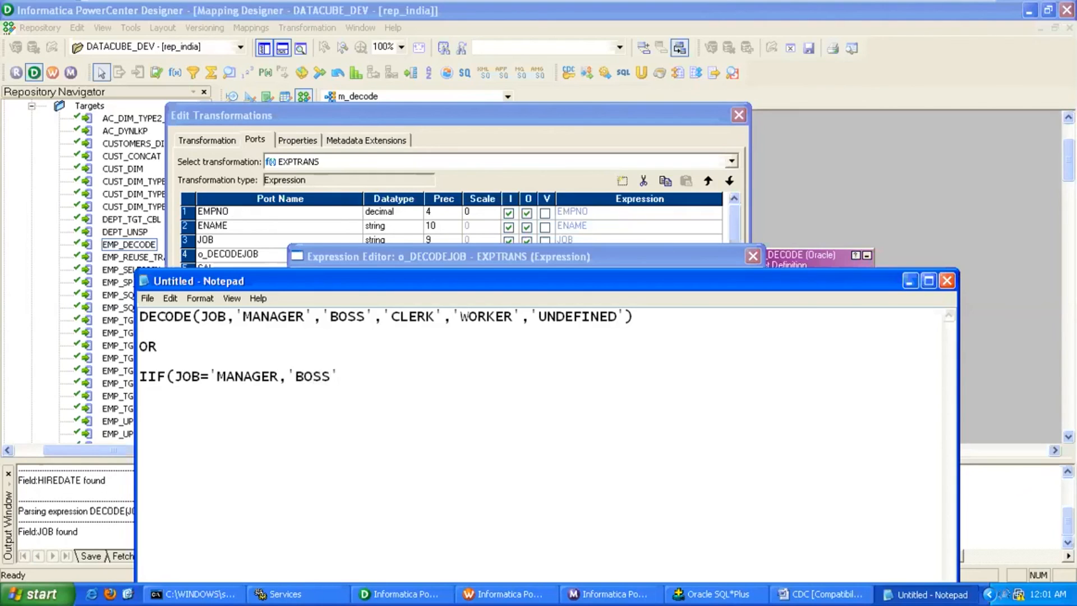
text(',WORKER')
key(Menu)
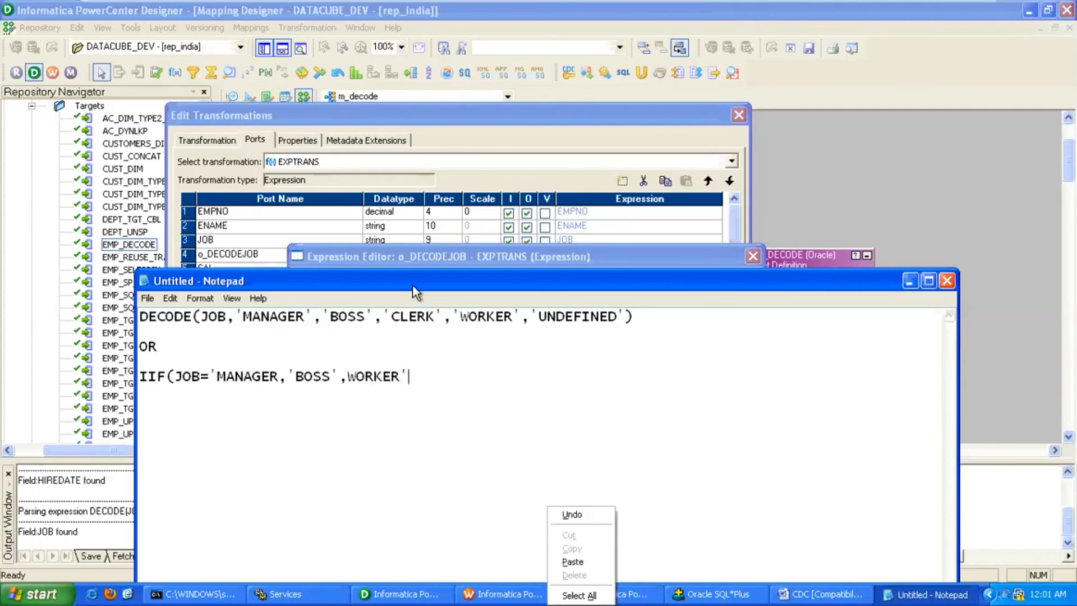
click(349, 378)
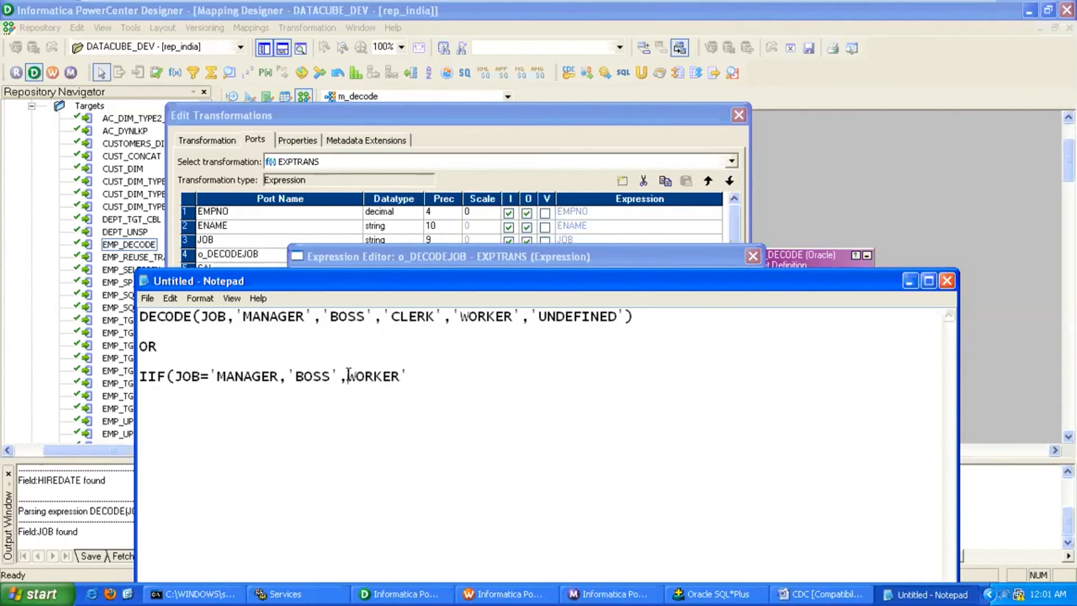
text(')
click(425, 376)
text())
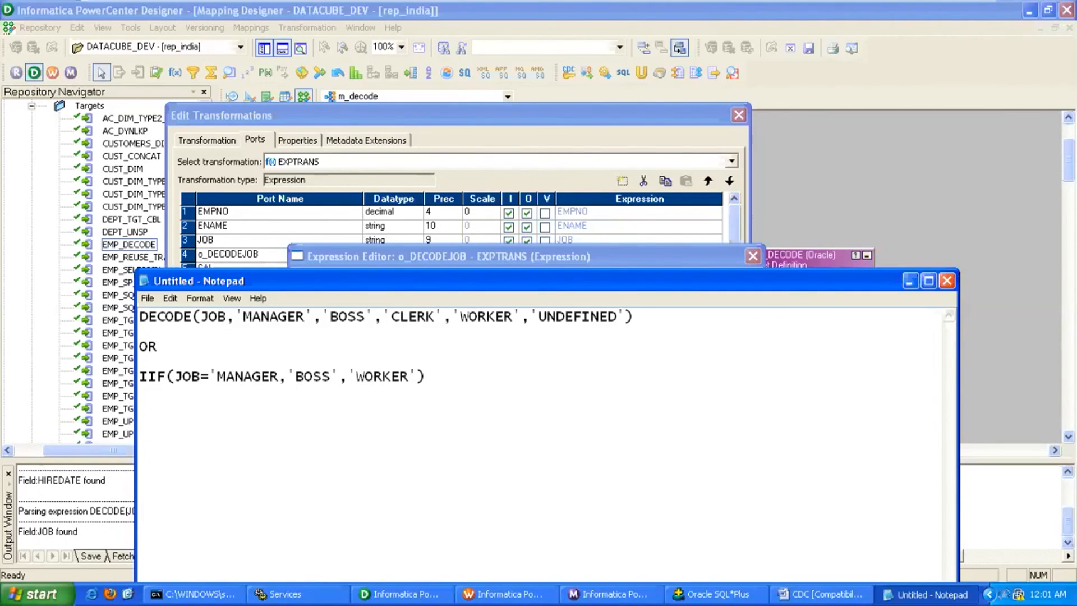
drag(140, 317, 654, 317)
key(super+c)
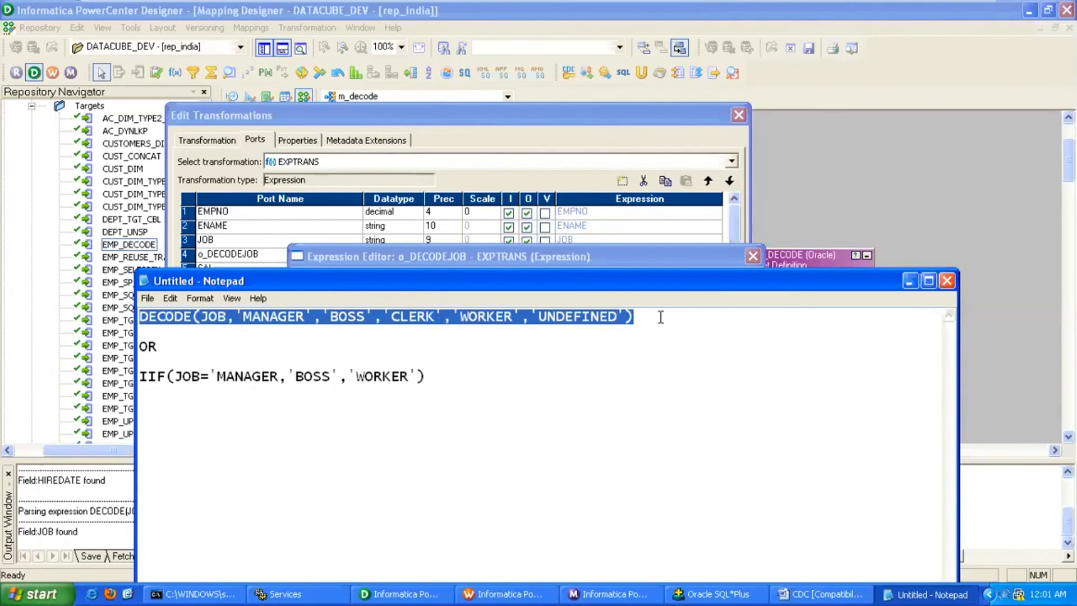
Paste the DECODE expression as the o_DECODEJOB formula, validate it, and close the editors.
click(666, 264)
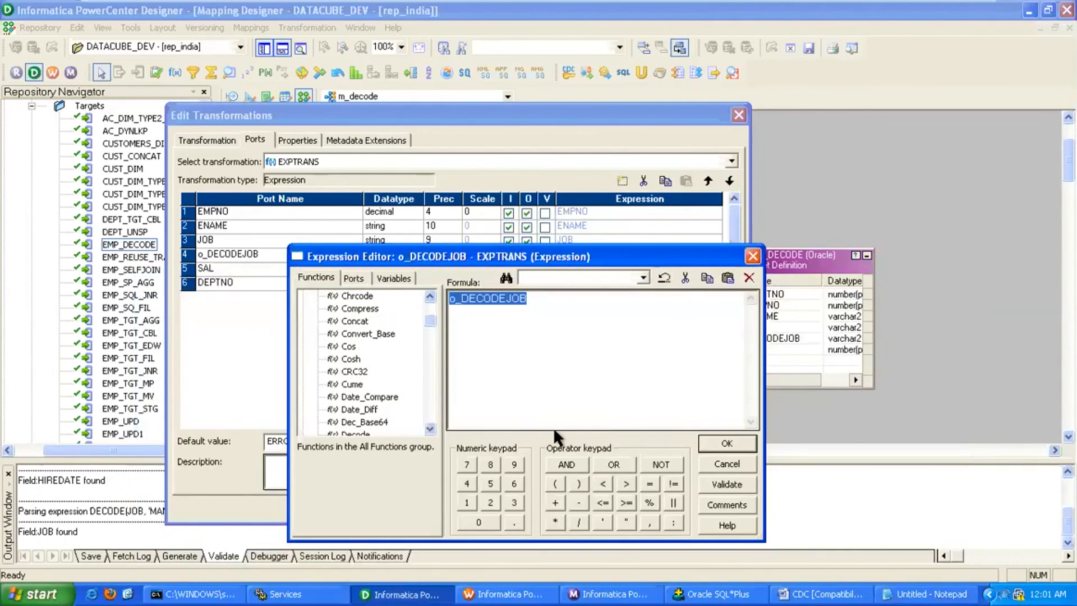
right_click(551, 323)
click(578, 379)
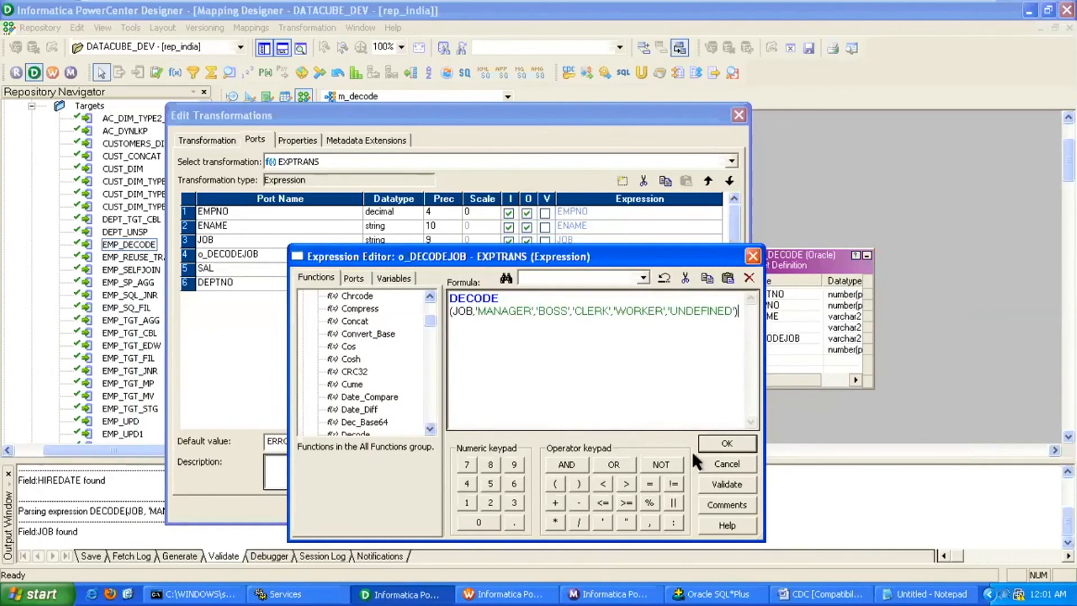
click(720, 485)
click(548, 424)
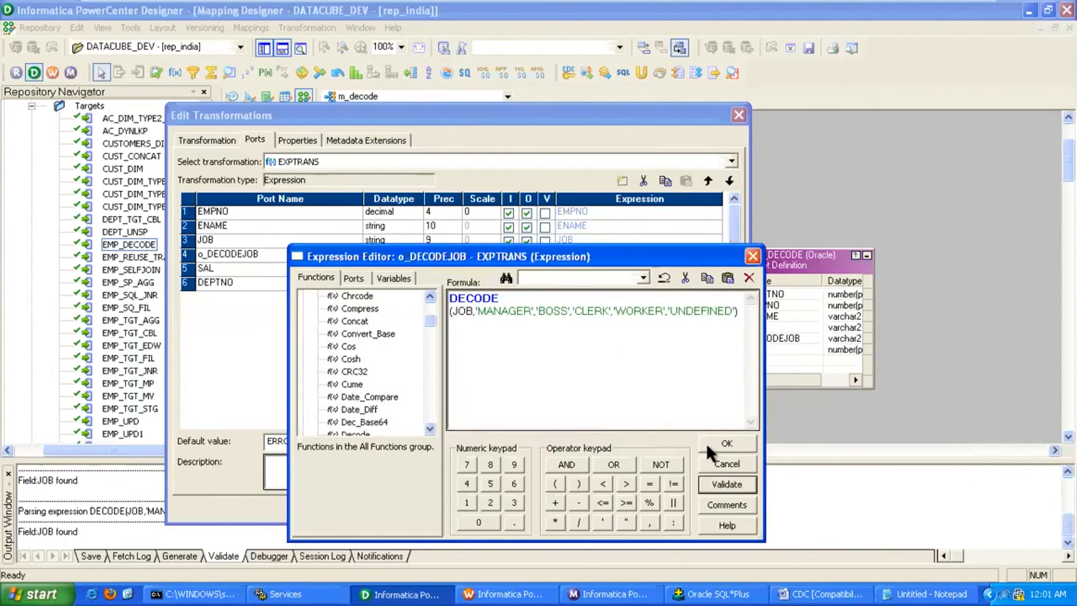
click(712, 442)
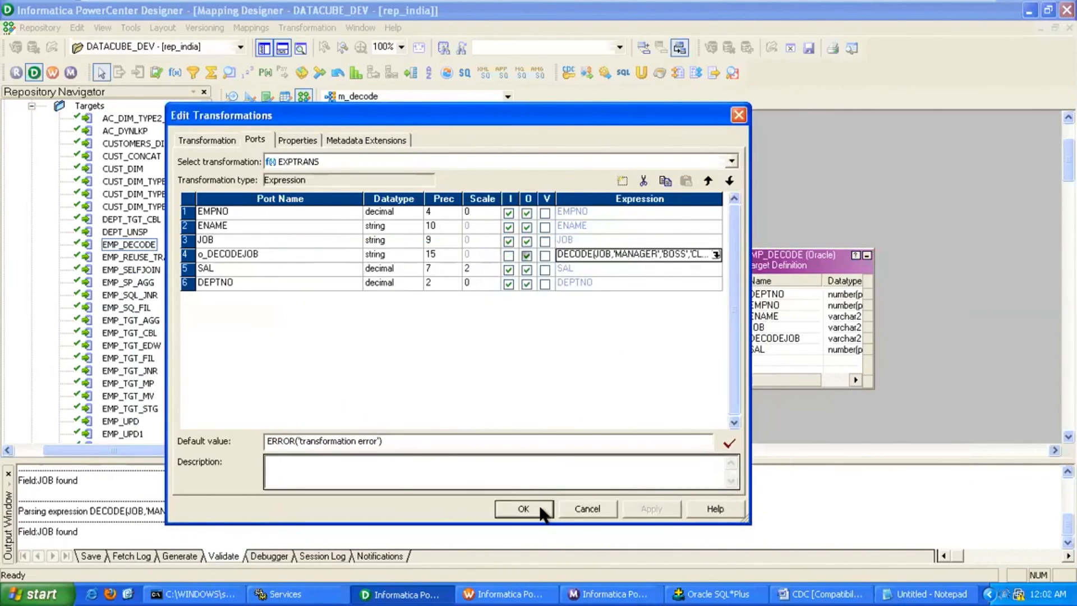
click(540, 509)
Autolink EXPTRANS ports to EMP_DECODE, connect o_DECODEJOB to DECODEJOB, and save m_decode.
drag(794, 262, 832, 265)
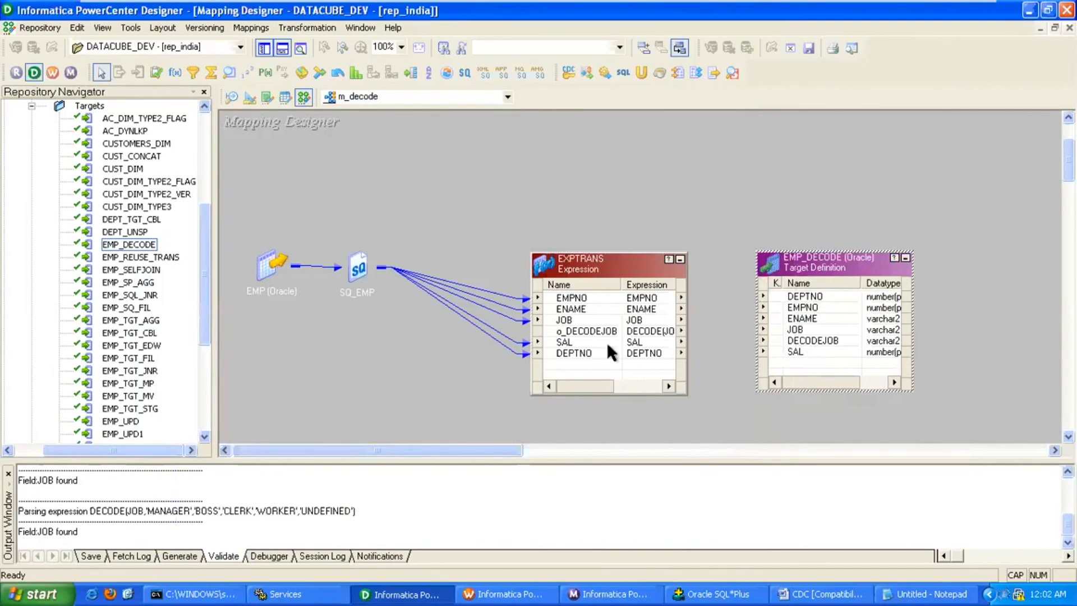
right_click(540, 198)
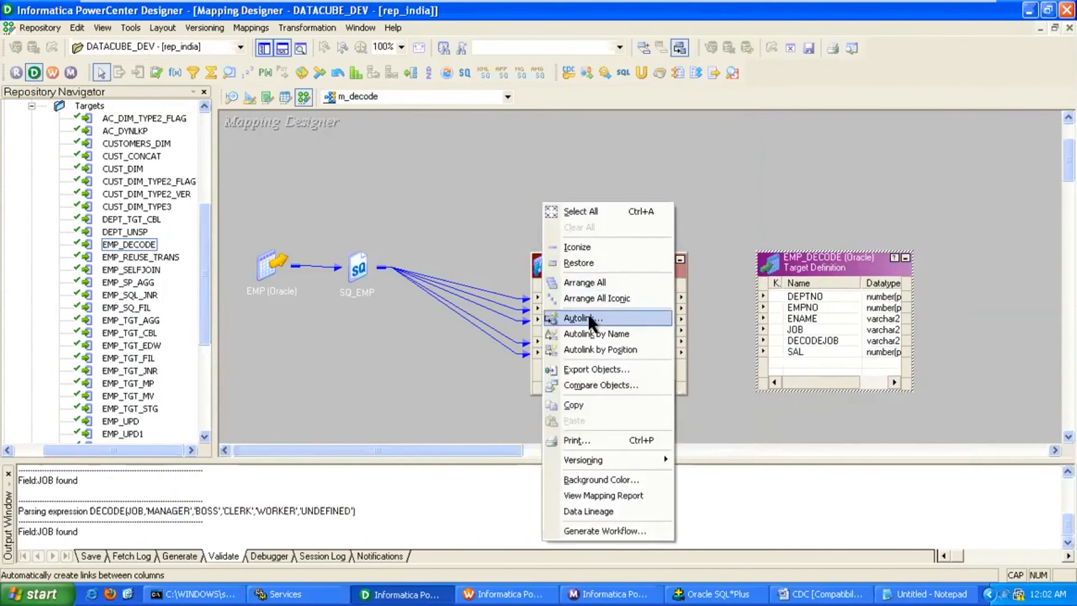
click(588, 320)
click(473, 239)
click(695, 209)
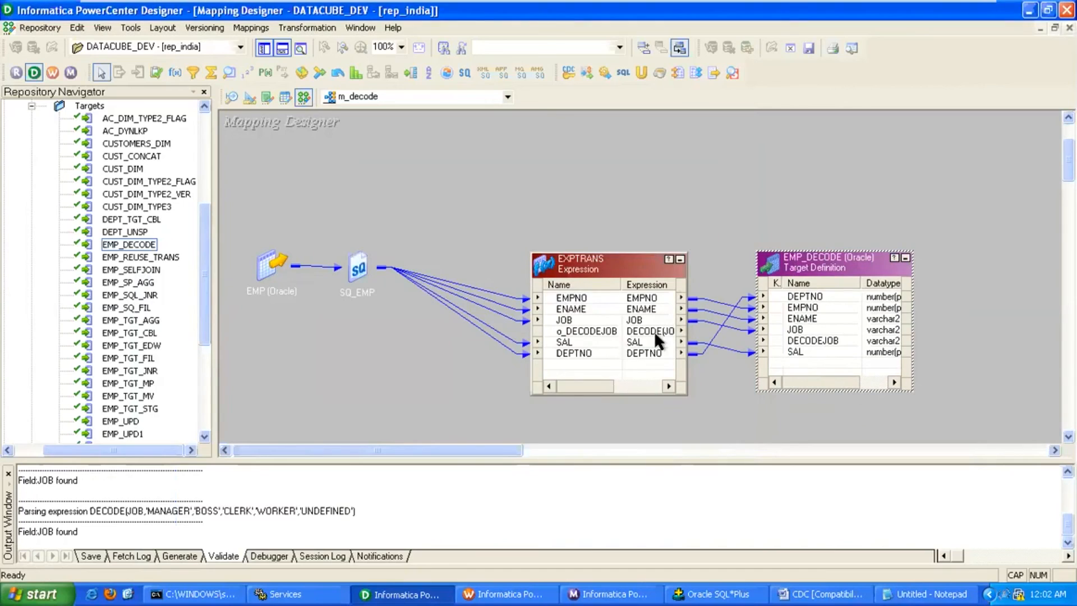
drag(551, 329, 792, 342)
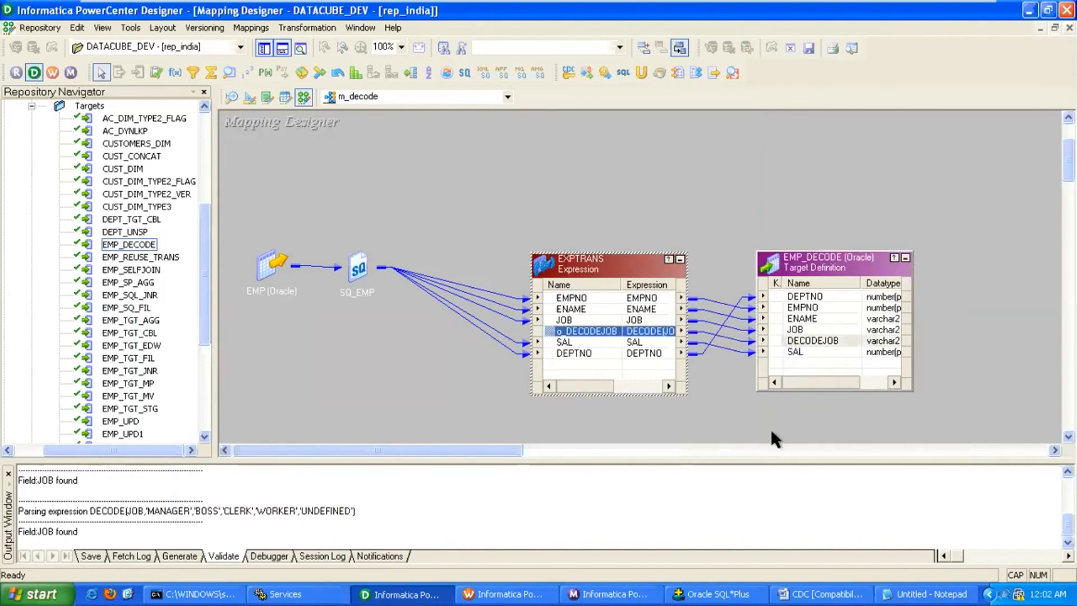
key(ctrl+s)
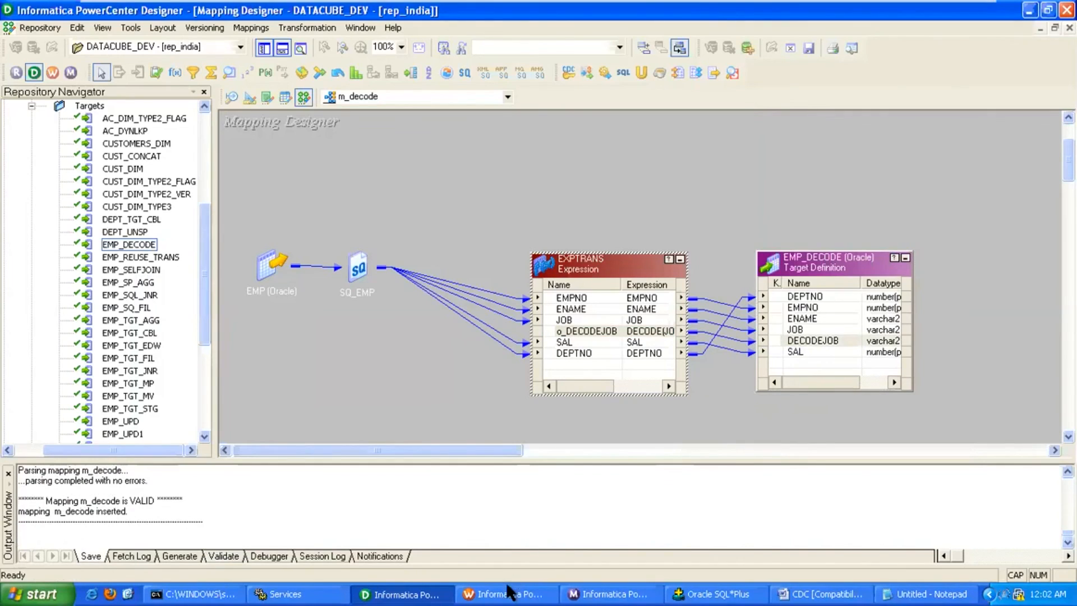
click(508, 594)
In Task Developer, create a session named S_DECODE that uses the m_decode mapping.
click(278, 107)
right_click(401, 174)
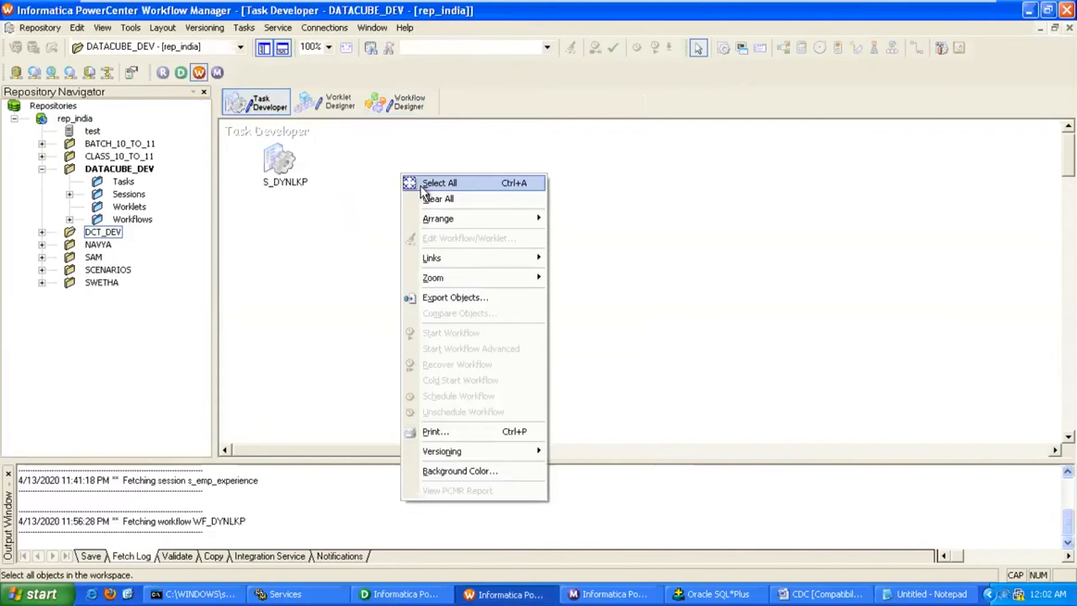
click(428, 201)
click(244, 28)
click(258, 41)
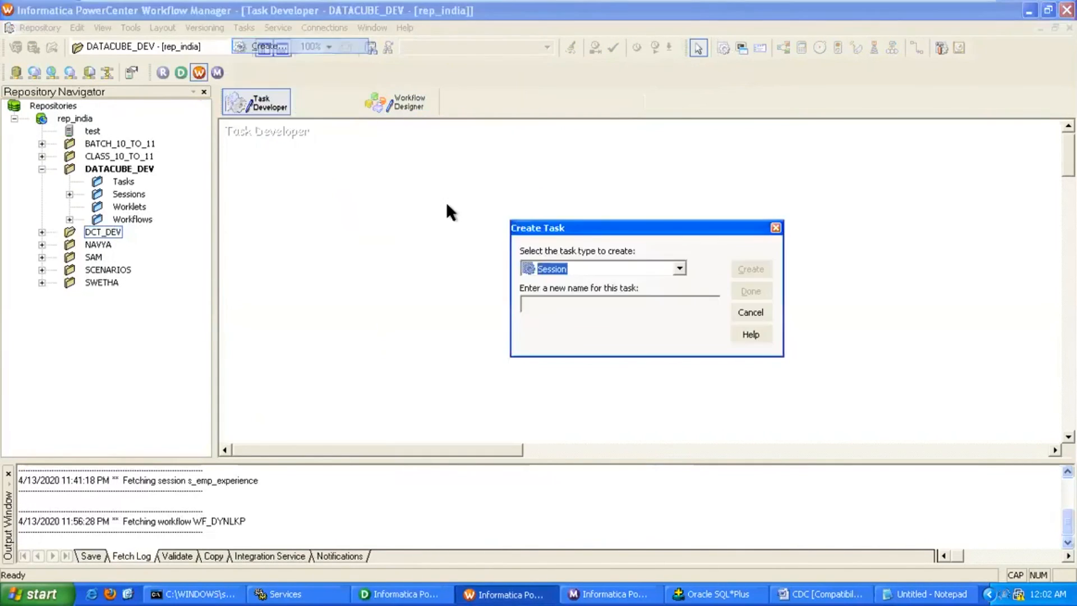
click(525, 297)
text(S_)
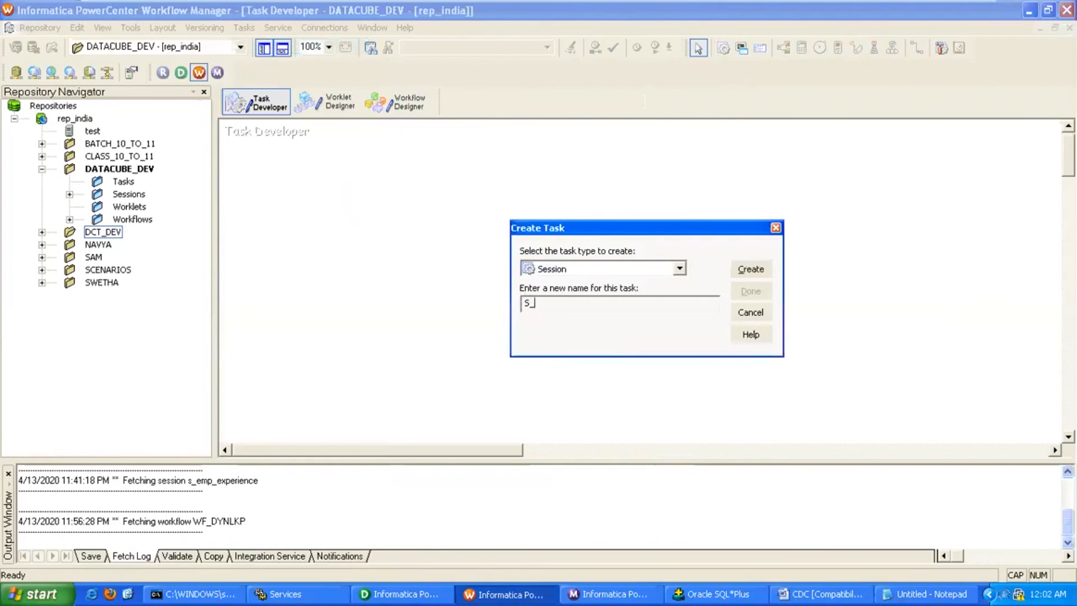
text(DECOE)
key(BackSpace)
text(DE)
click(750, 269)
double_click(507, 269)
click(745, 291)
Set the S_DECODE session's $Source connection to S_REL and $Target to T_REL.
double_click(309, 175)
click(225, 86)
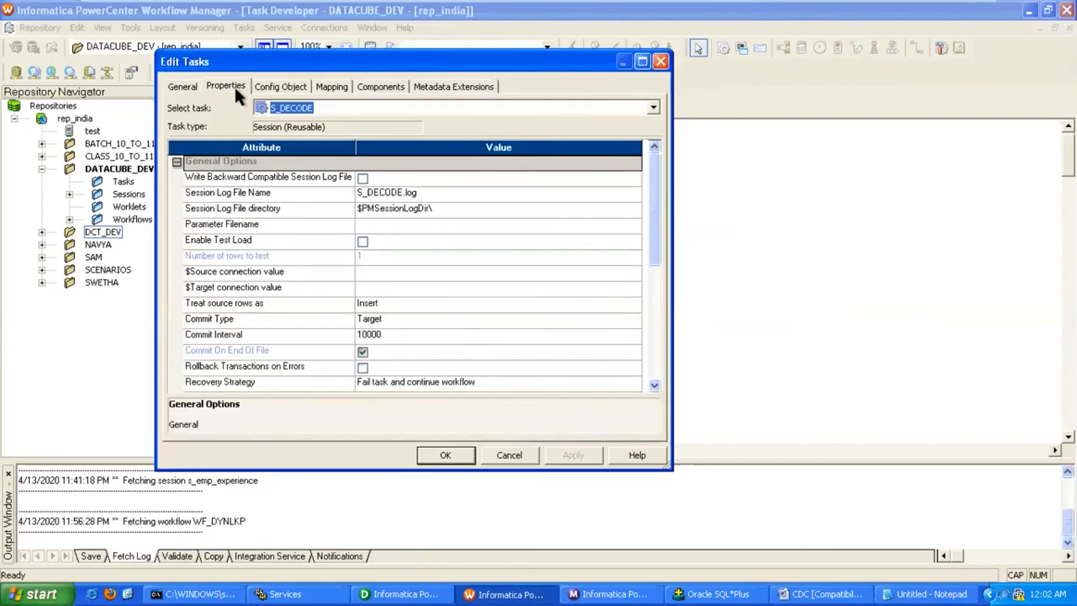
click(369, 269)
click(635, 272)
double_click(334, 262)
click(377, 288)
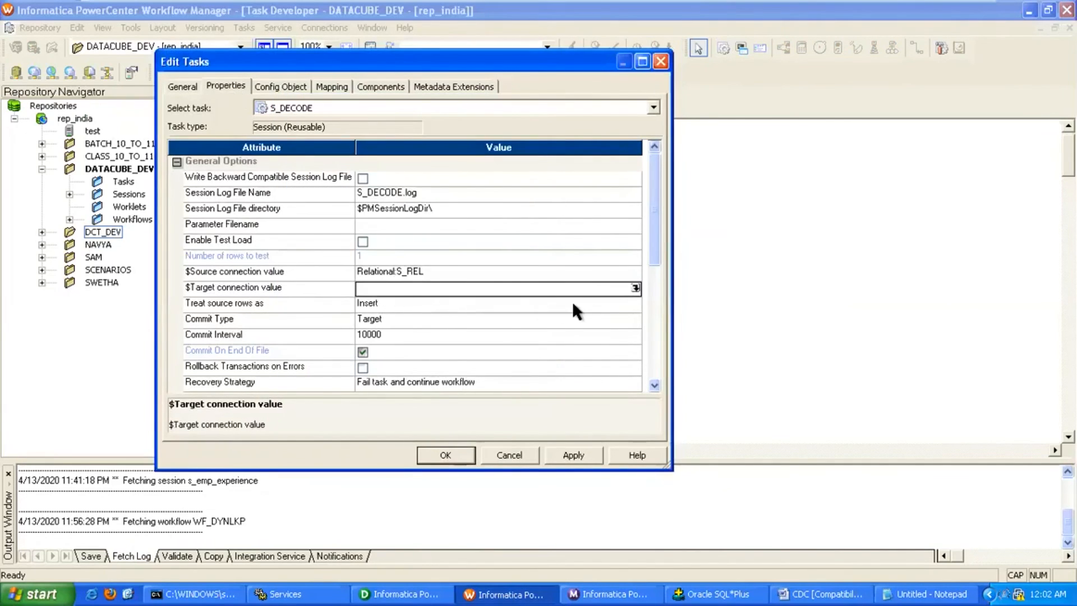
click(635, 288)
double_click(336, 274)
Assign T_REL to the EMP_DECODE target with Normal load type, and apply the session changes.
click(333, 87)
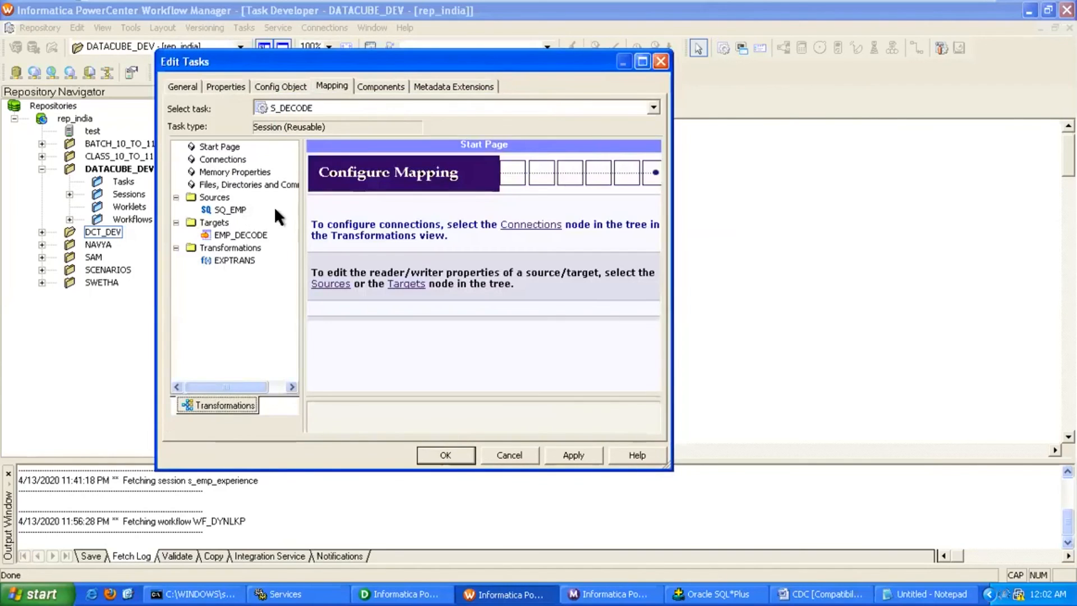
click(251, 235)
click(646, 268)
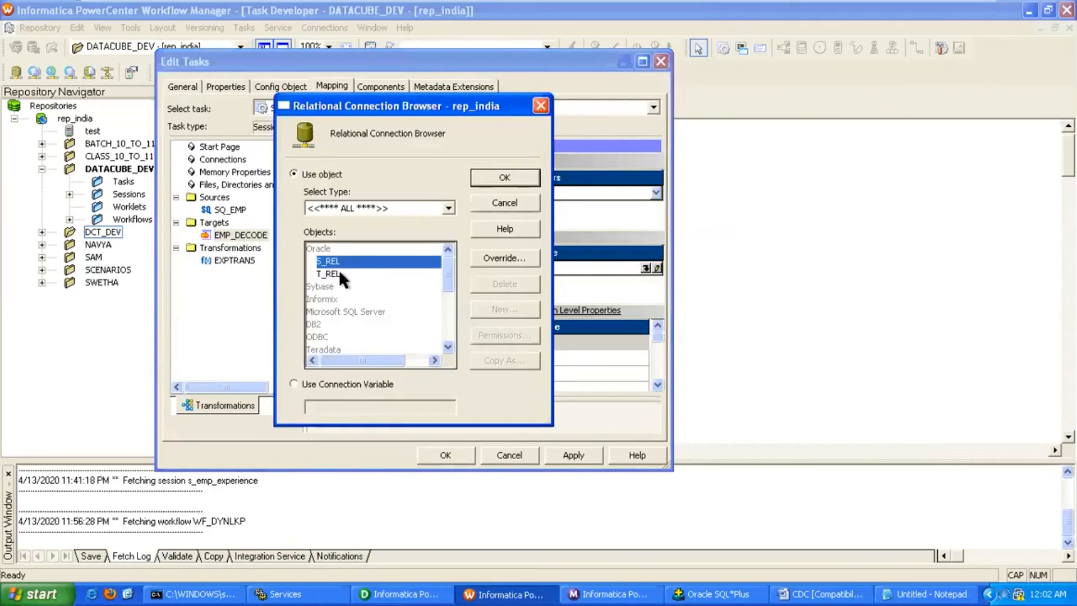
double_click(331, 273)
click(483, 356)
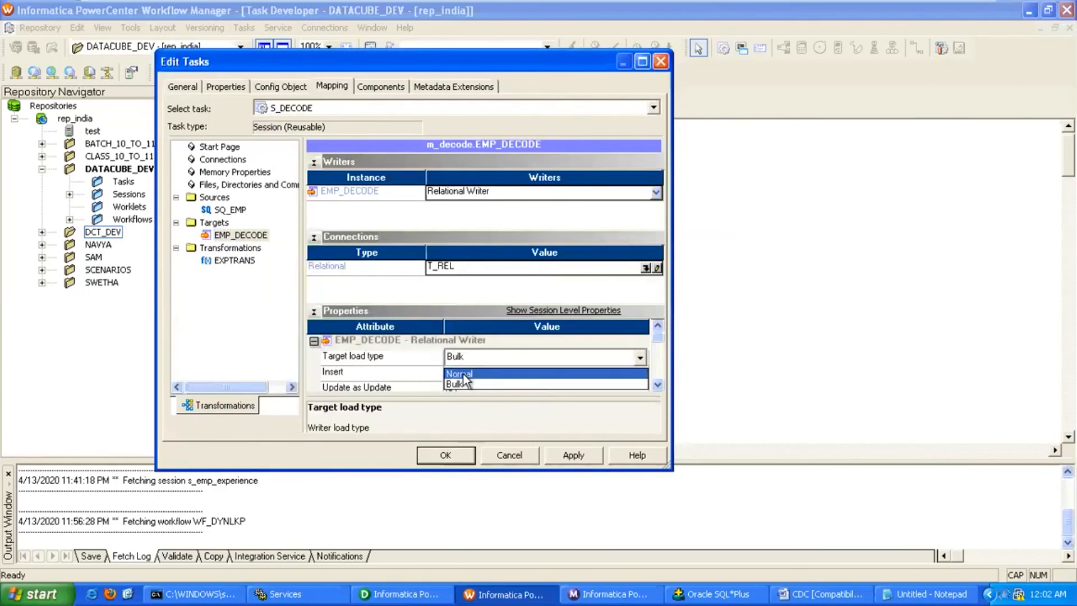
click(482, 375)
click(573, 455)
click(445, 455)
click(393, 102)
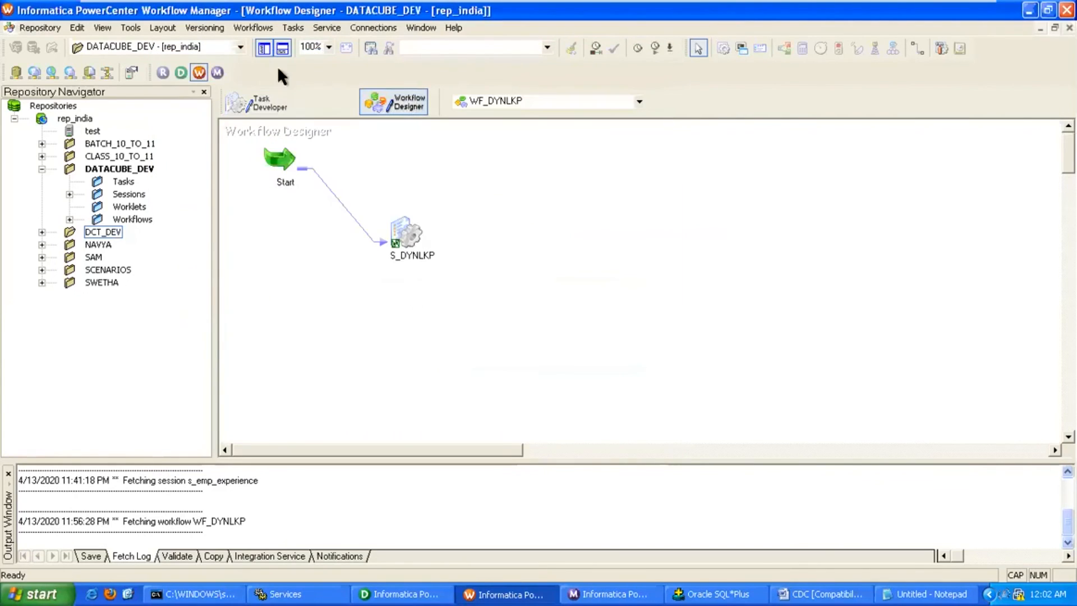
Create workflow WF_DECODE, add the S_DECODE session, and link Start to it.
click(253, 28)
click(251, 46)
text(WF)
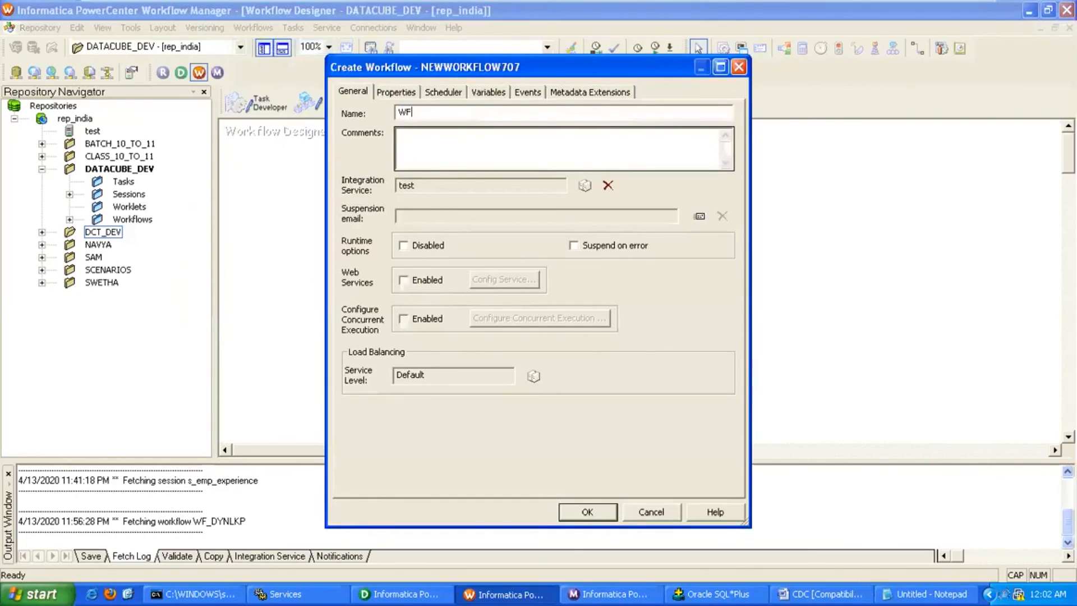
text(_DECODE)
key(Return)
click(69, 195)
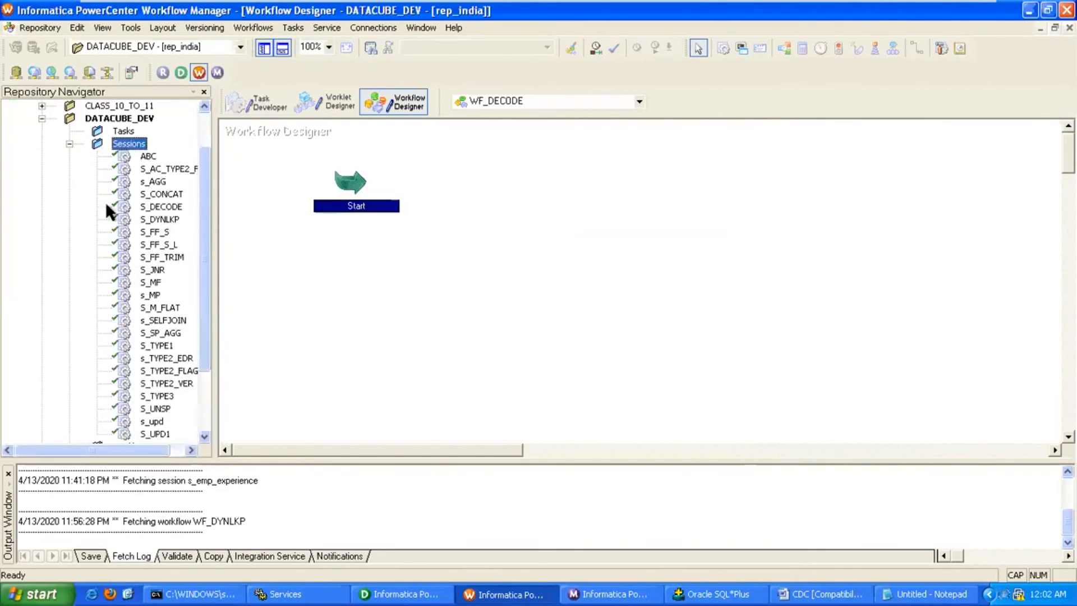
drag(168, 207, 493, 250)
click(294, 26)
click(322, 114)
drag(359, 182, 489, 244)
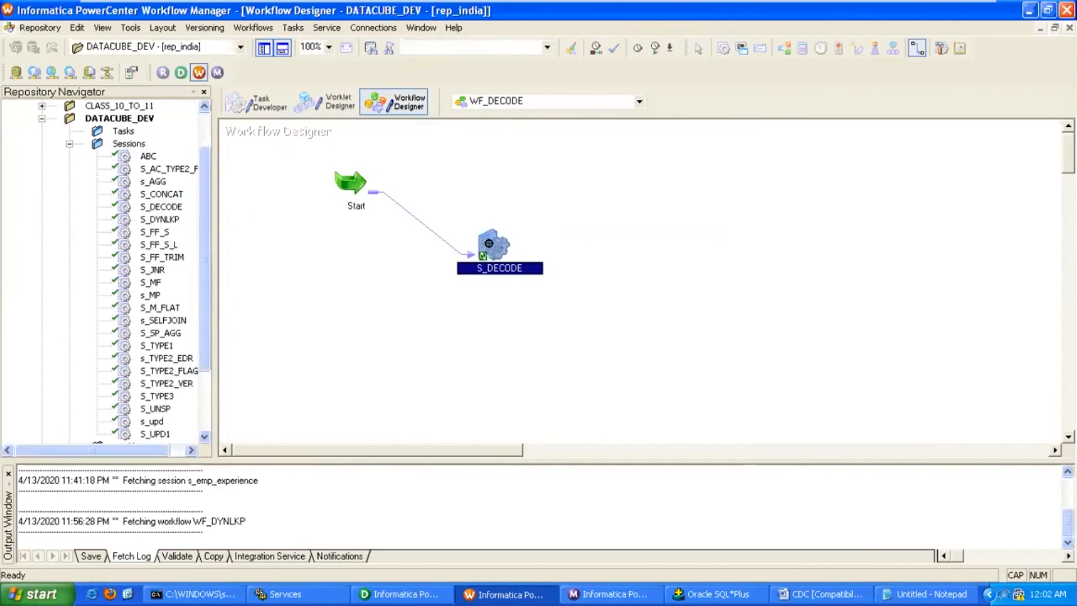
Save WF_DECODE and start the workflow from the S_DECODE task.
key(ctrl+s)
right_click(494, 246)
click(583, 465)
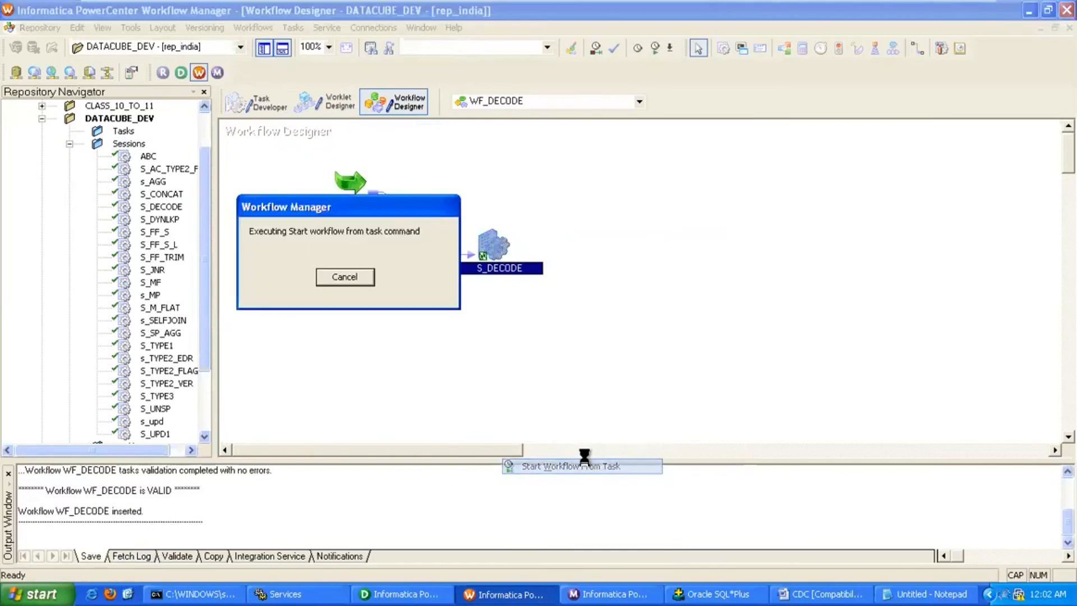
click(427, 590)
Open a data preview of EMP_DECODE and connect with the target database password.
right_click(837, 259)
click(864, 300)
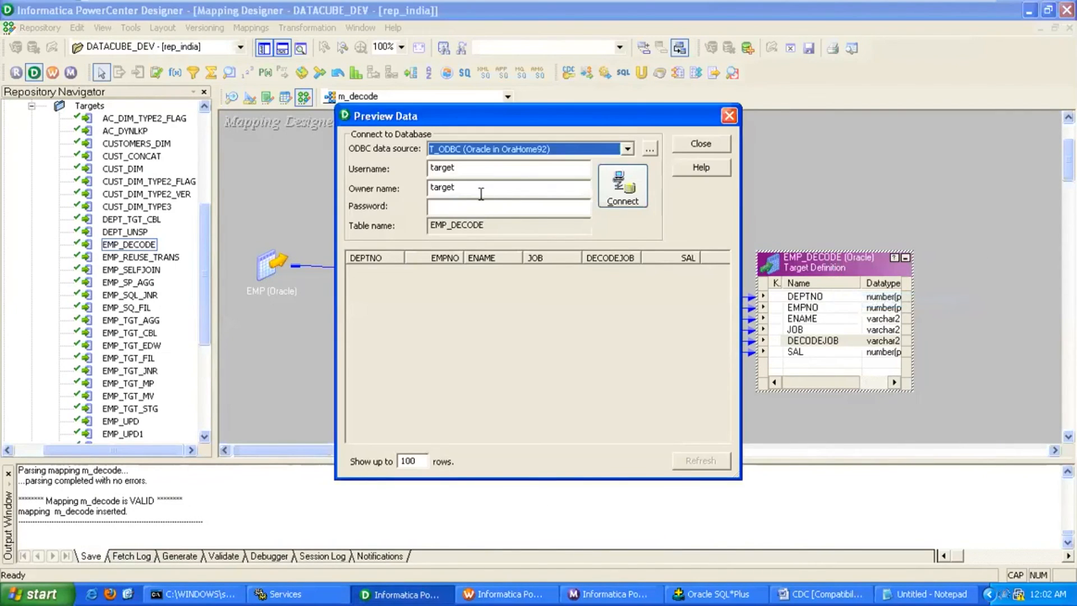
double_click(480, 193)
key(Tab)
text(target)
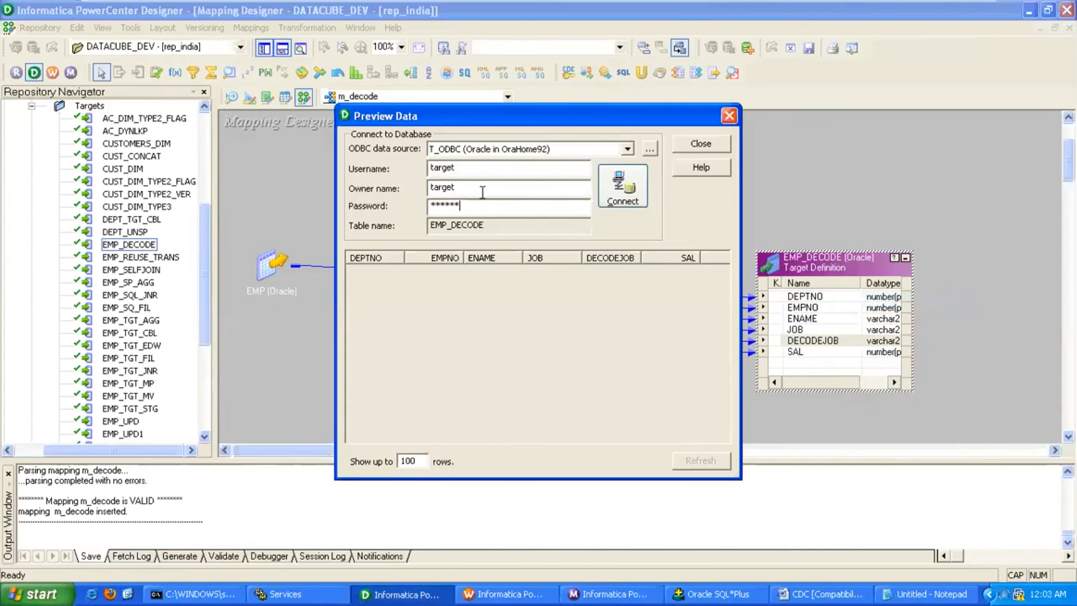
key(Return)
Widen the preview and check DECODEJOB values: CLERK as WORKER, SALESMAN as UNDEFINED, MANAGER as BOSS.
drag(739, 282, 868, 280)
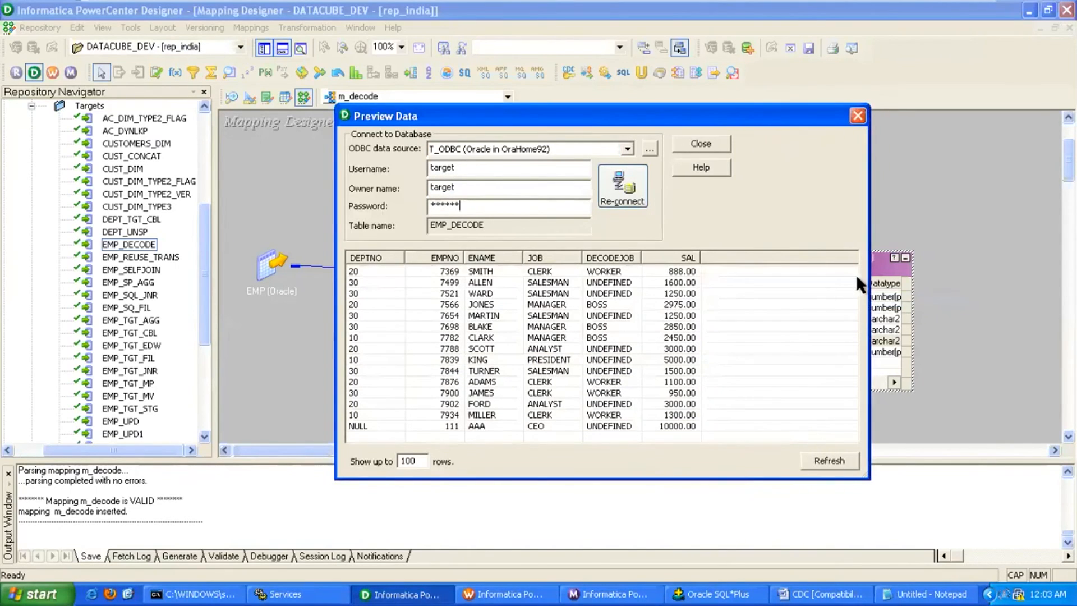
click(556, 274)
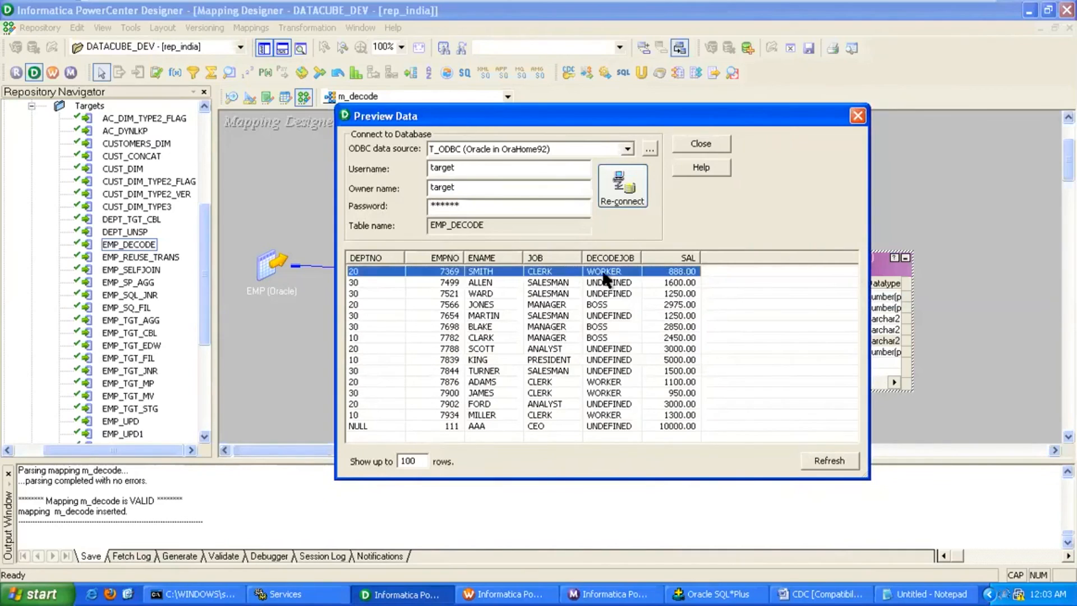
click(544, 283)
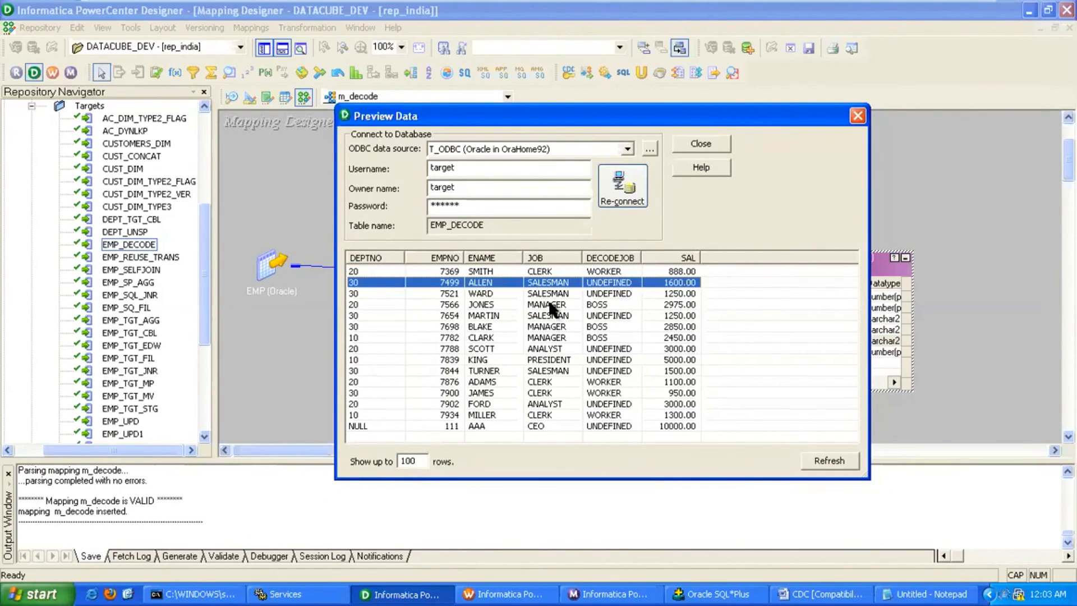
click(594, 304)
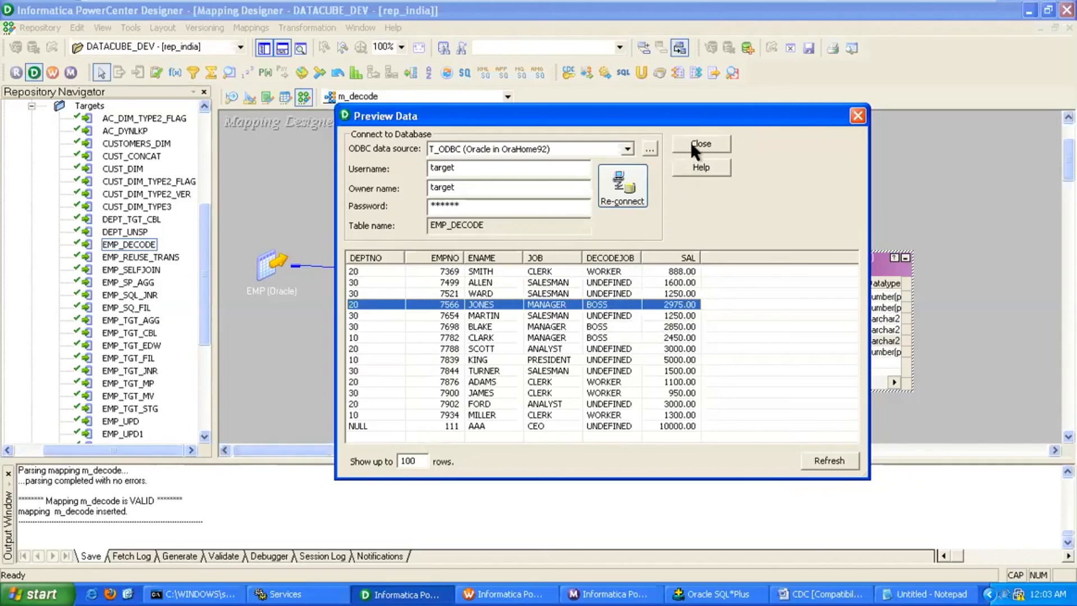
mouse_move(928, 12)
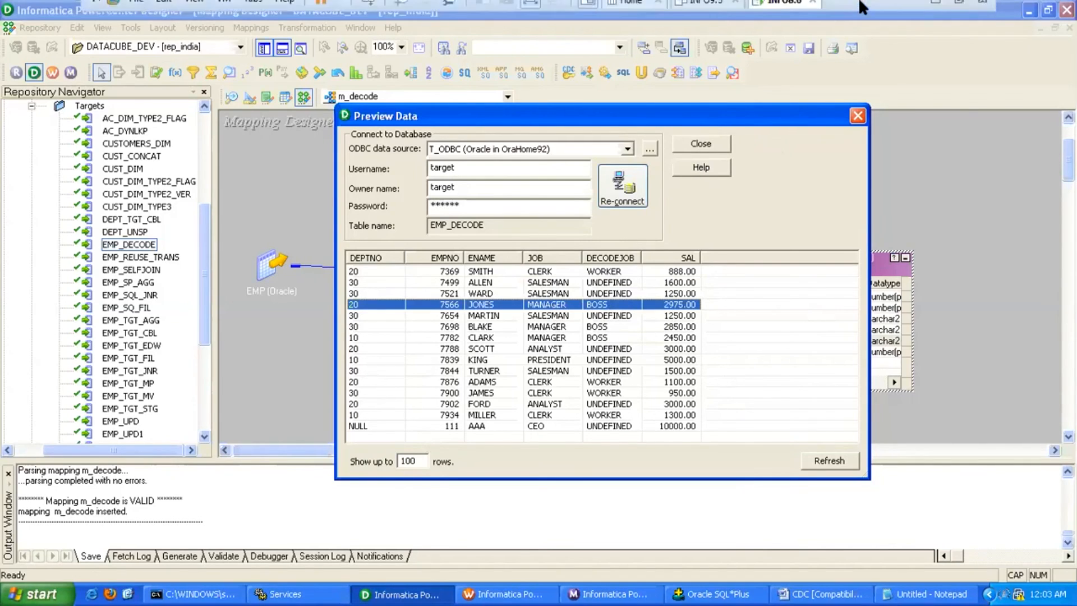